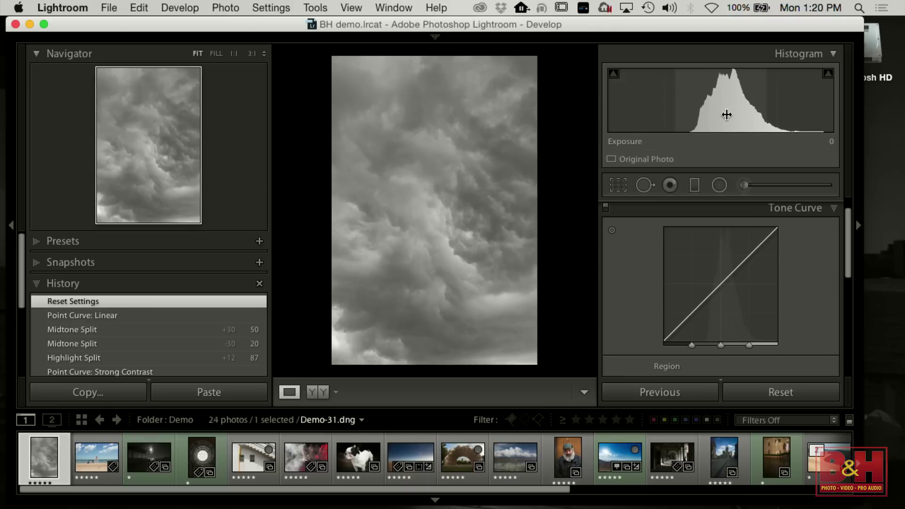
Step: Raise the cloud photo's Clarity to +100 in the Basic adjustments
mouse_move(846, 263)
mouse_down()
mouse_move(844, 309)
mouse_move(850, 247)
mouse_up()
click(837, 228)
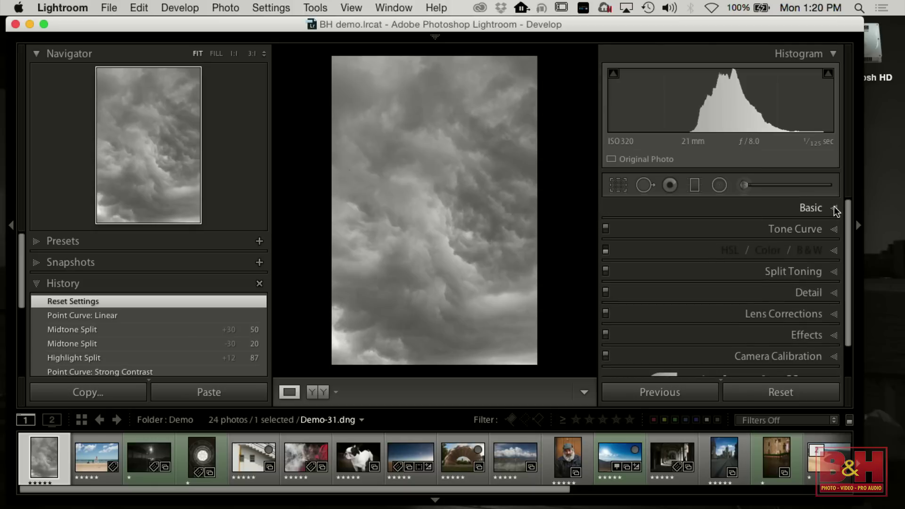
click(834, 209)
drag(848, 231, 849, 259)
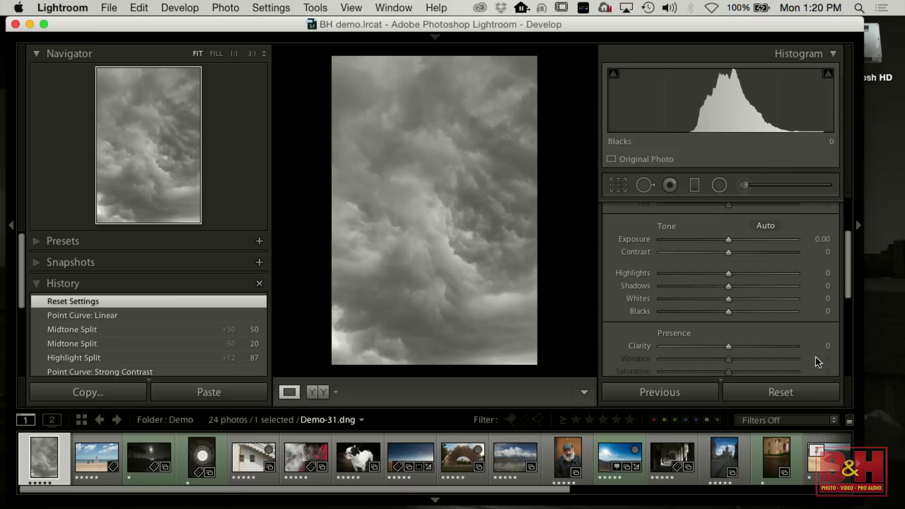
drag(725, 347, 805, 357)
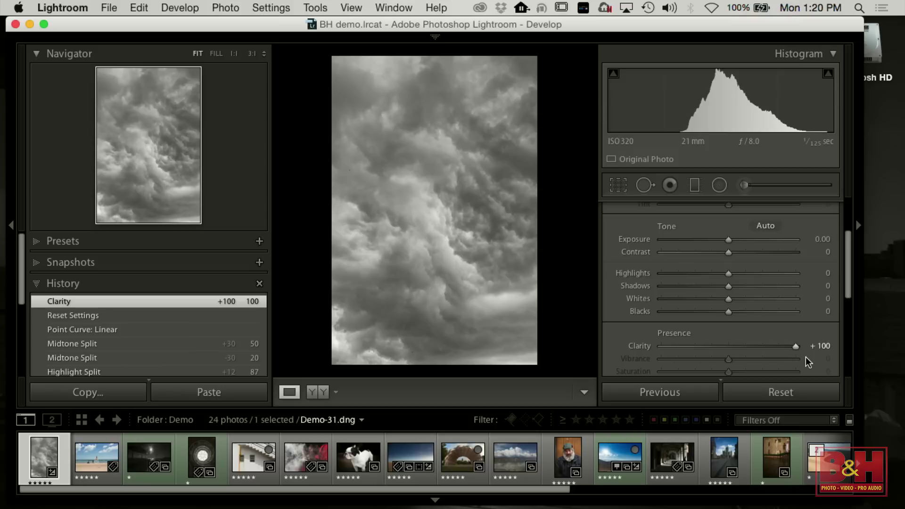
mouse_move(794, 341)
mouse_down()
mouse_move(793, 349)
mouse_move(731, 347)
mouse_move(801, 345)
mouse_up()
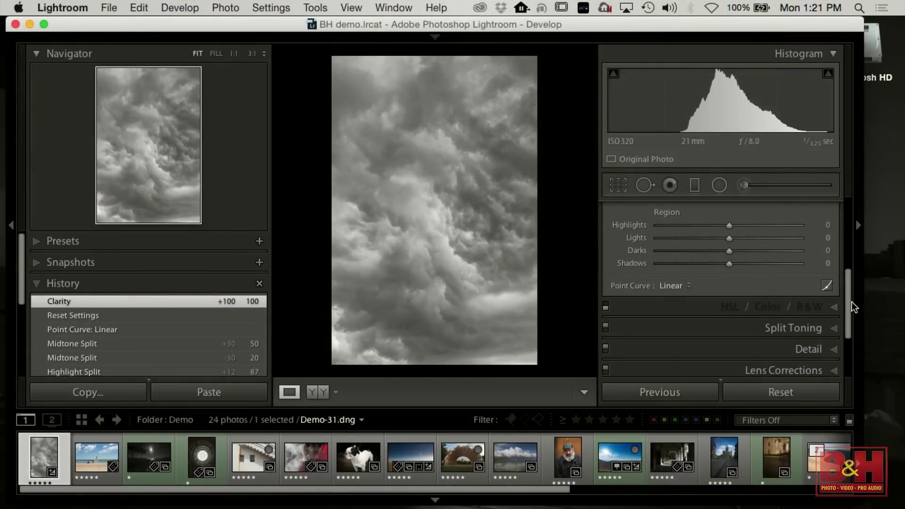
Step: Try the Medium Contrast point curve on the cloud photo, followed by Strong Contrast
drag(847, 301, 847, 273)
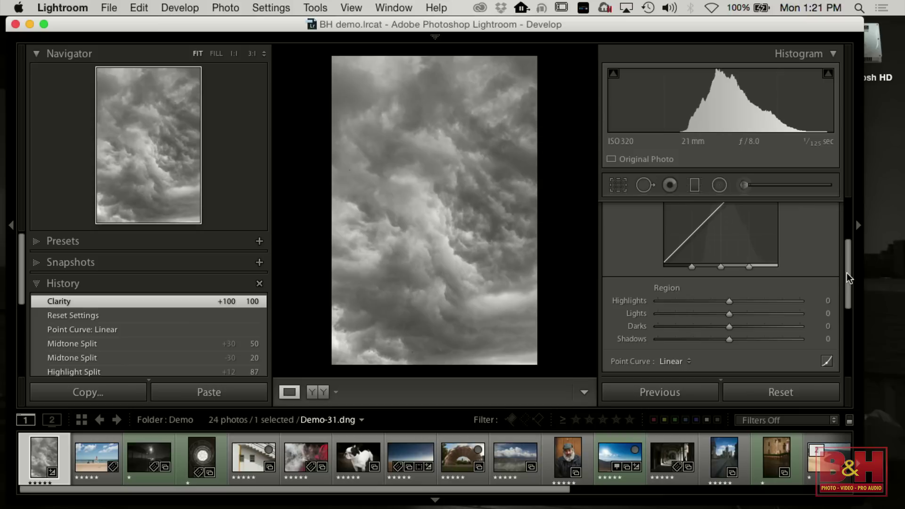
scroll(846, 274, down, 1)
click(671, 341)
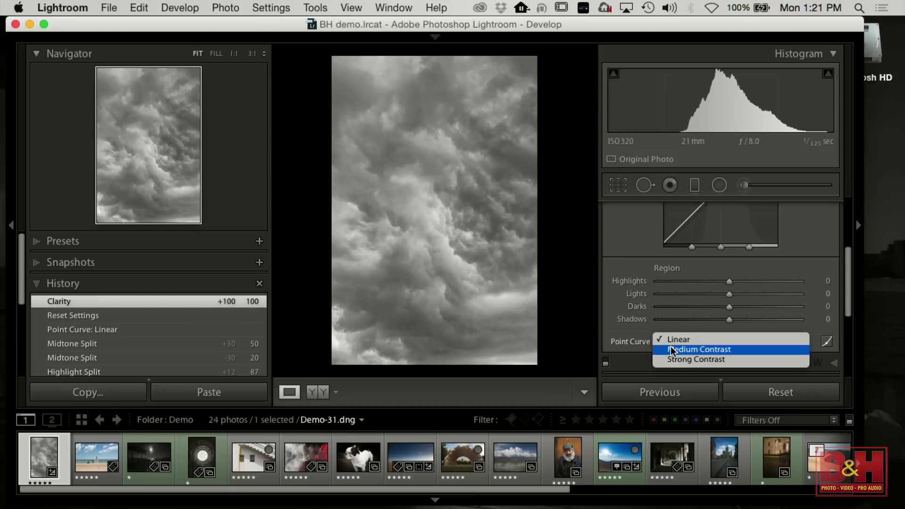
click(670, 345)
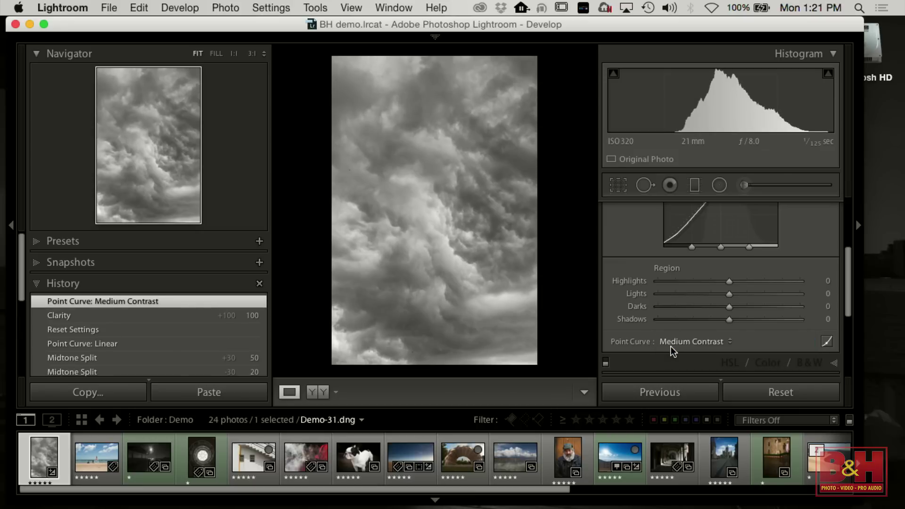
click(673, 343)
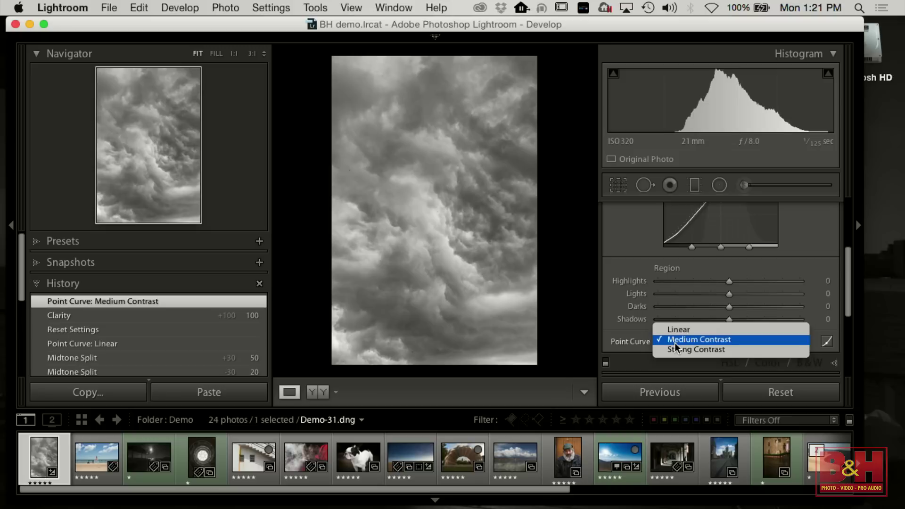
click(674, 351)
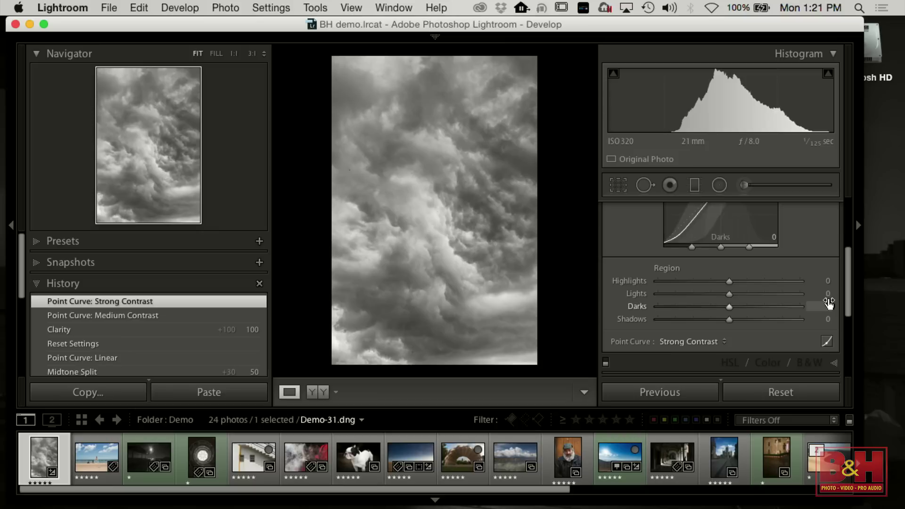
Step: Set the cloud photo's Clarity to +26 and its tone curve's point curve to Medium Contrast
drag(845, 296, 862, 272)
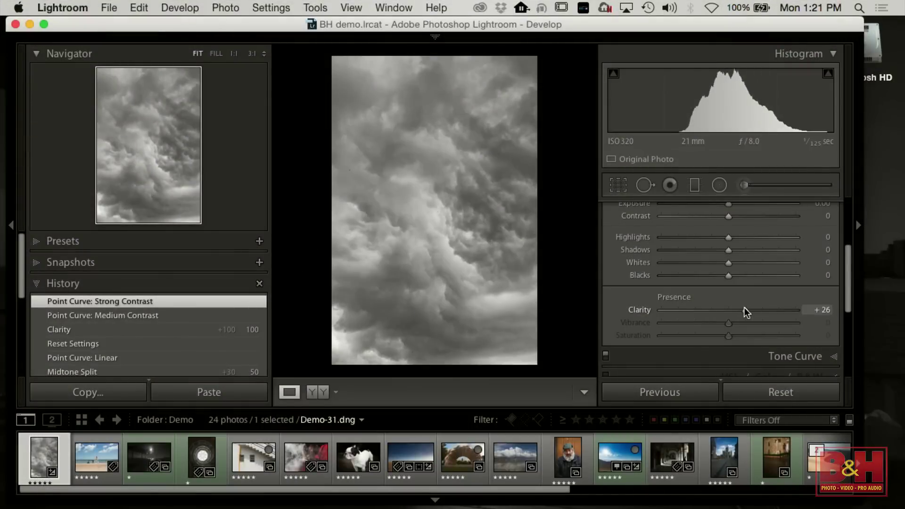
drag(744, 307, 745, 309)
drag(848, 302, 850, 352)
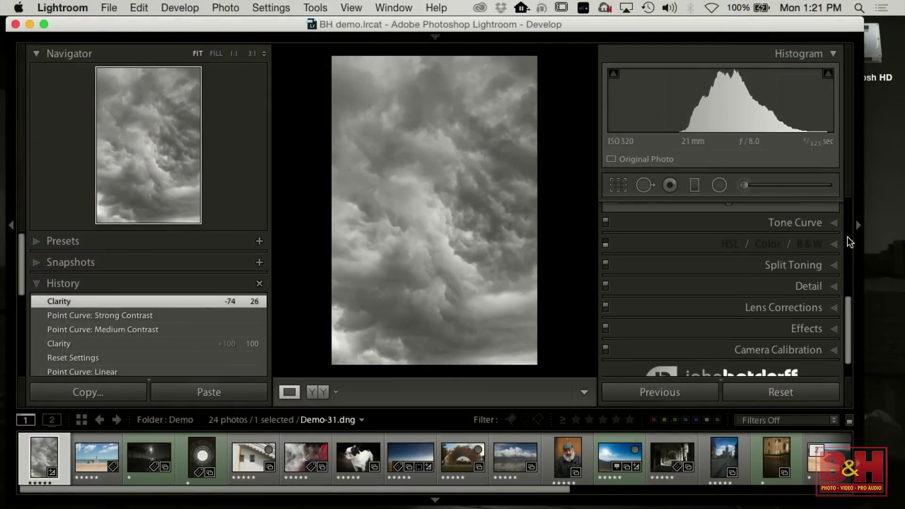
scroll(832, 227, down, 1)
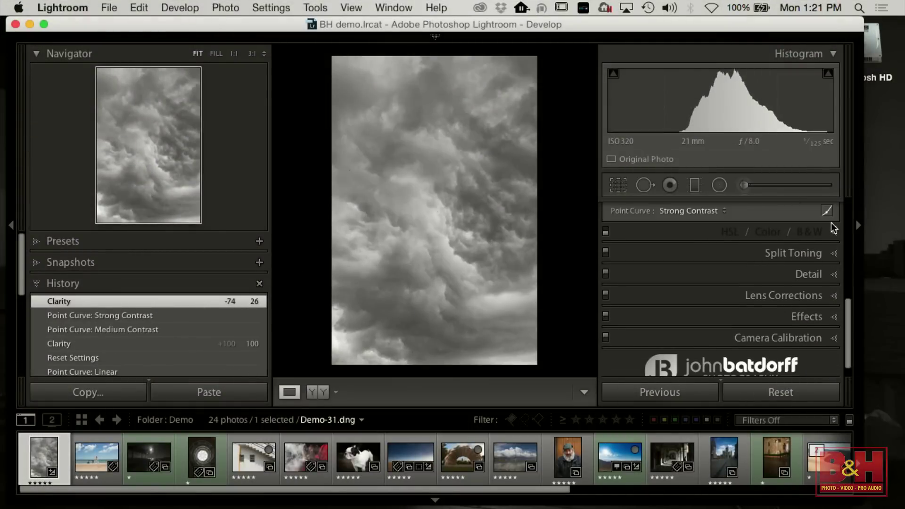
drag(849, 324, 849, 293)
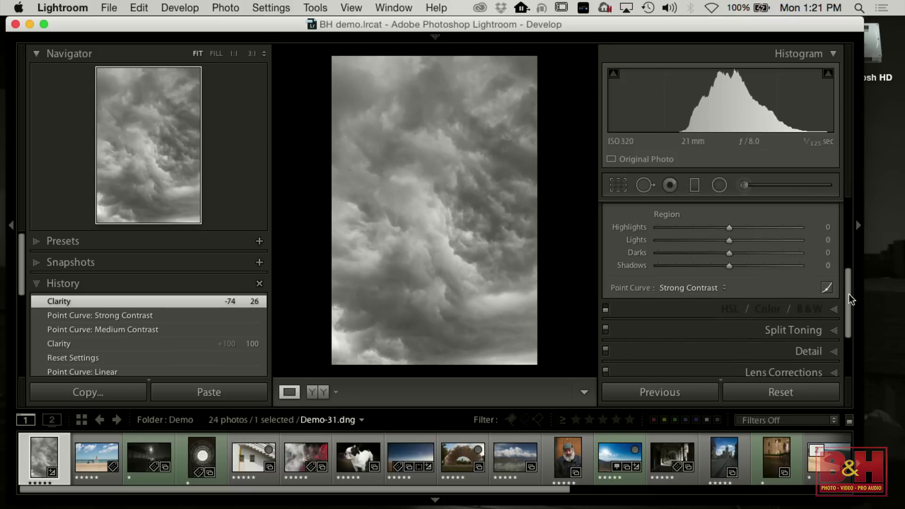
click(680, 288)
click(689, 273)
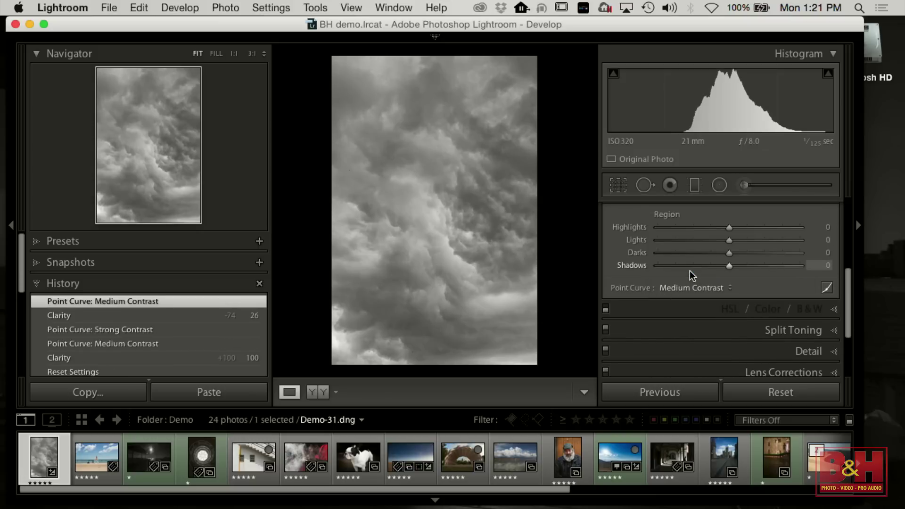
Step: Set the tone curve's Highlights to -9, and try Lights at +43 and -12 before resetting Lights to 0
drag(846, 303, 844, 286)
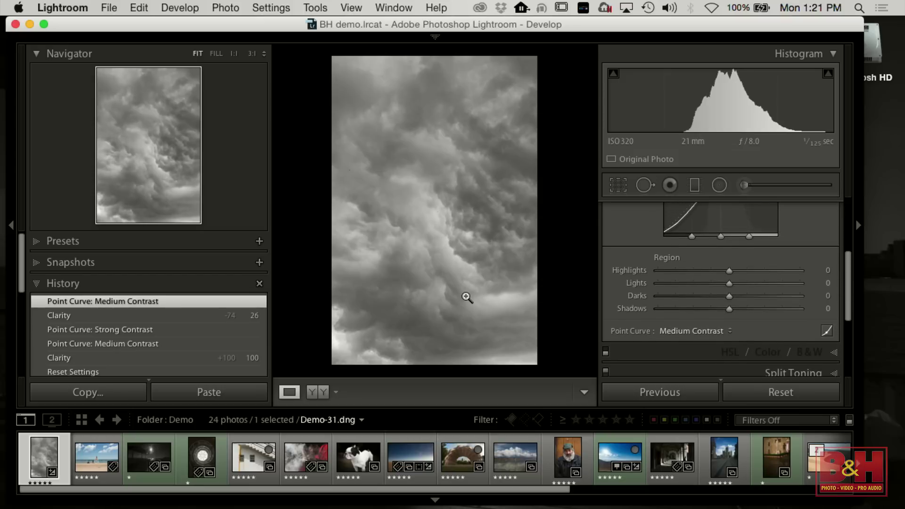
drag(845, 301, 845, 260)
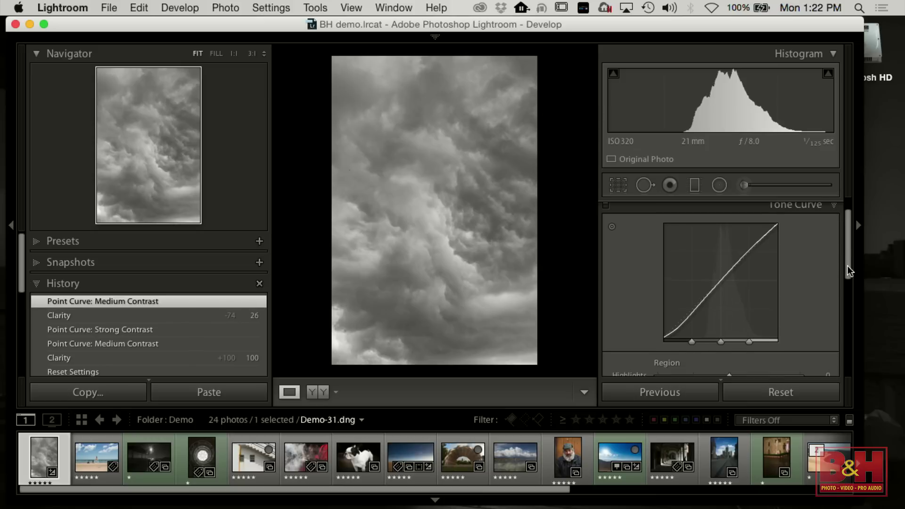
drag(847, 265, 845, 295)
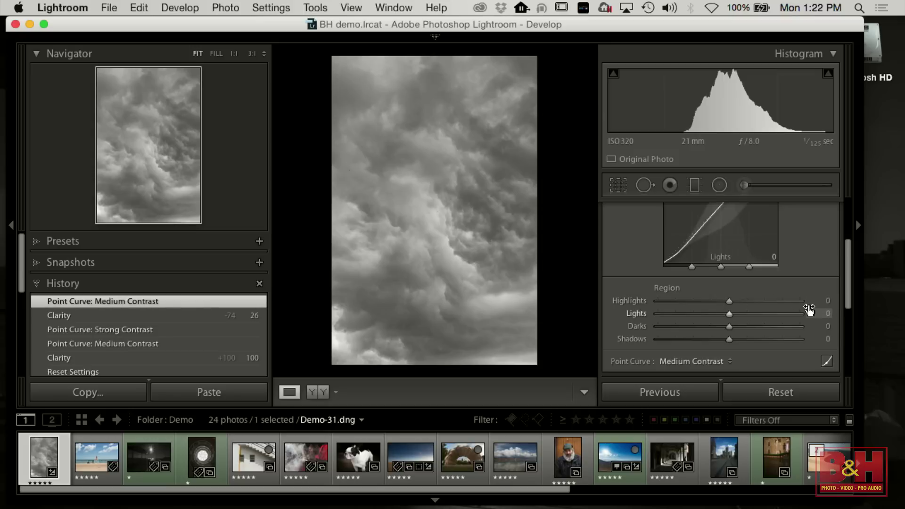
drag(847, 258, 846, 242)
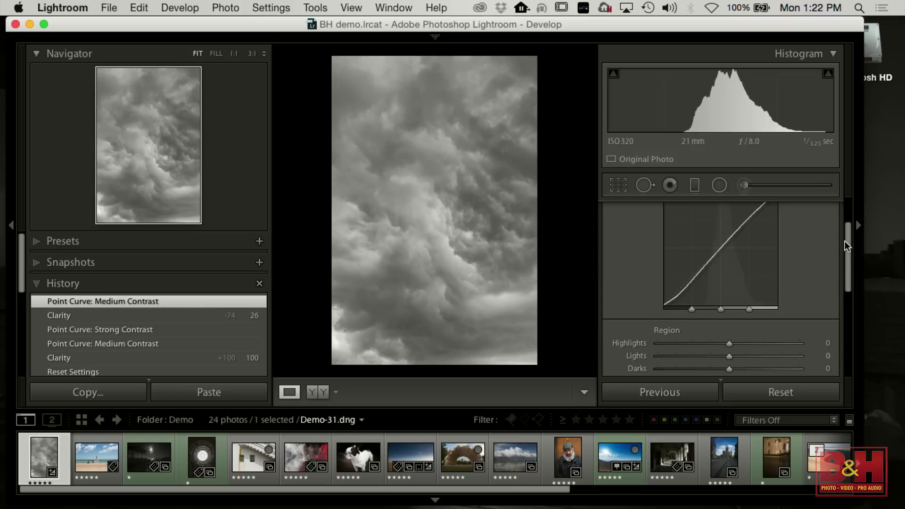
drag(728, 343, 759, 360)
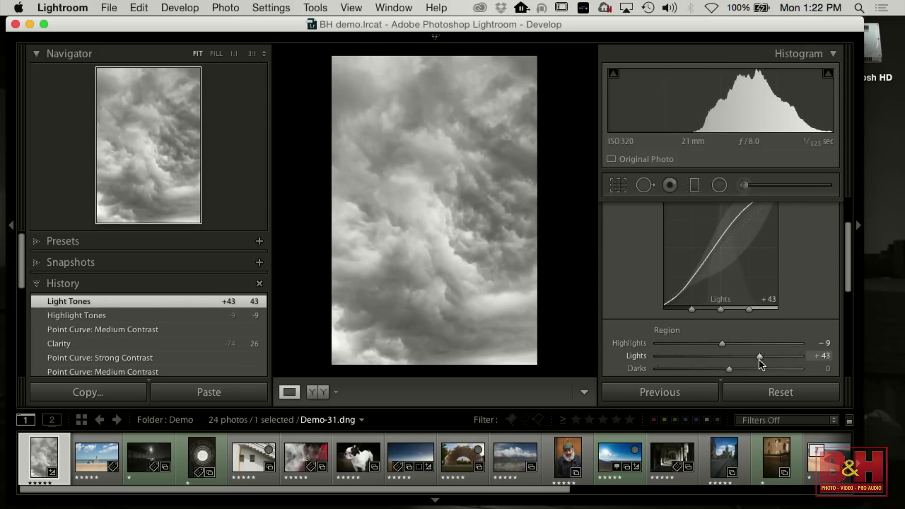
drag(762, 355, 720, 358)
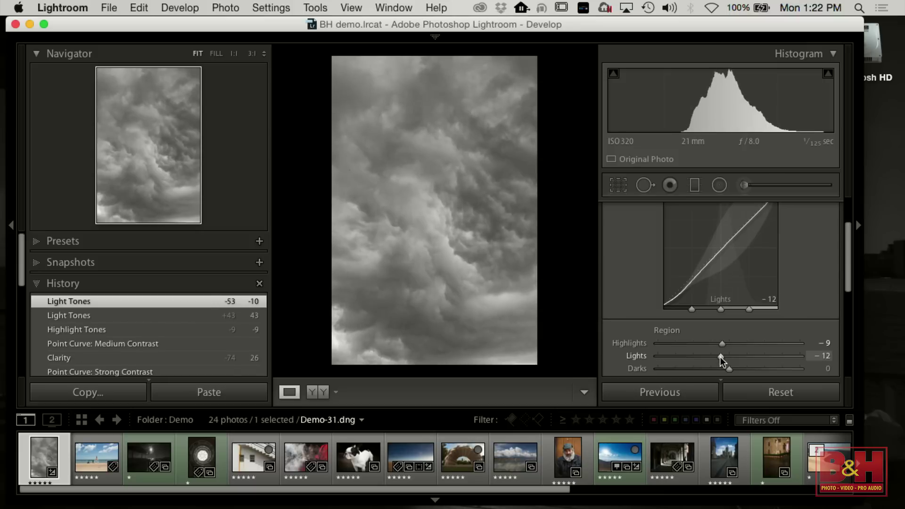
double_click(720, 356)
Step: Use the tone curve's targeted adjustment tool on the bright clouds to raise Lights to +30, and reduce it to +10
drag(843, 267, 844, 253)
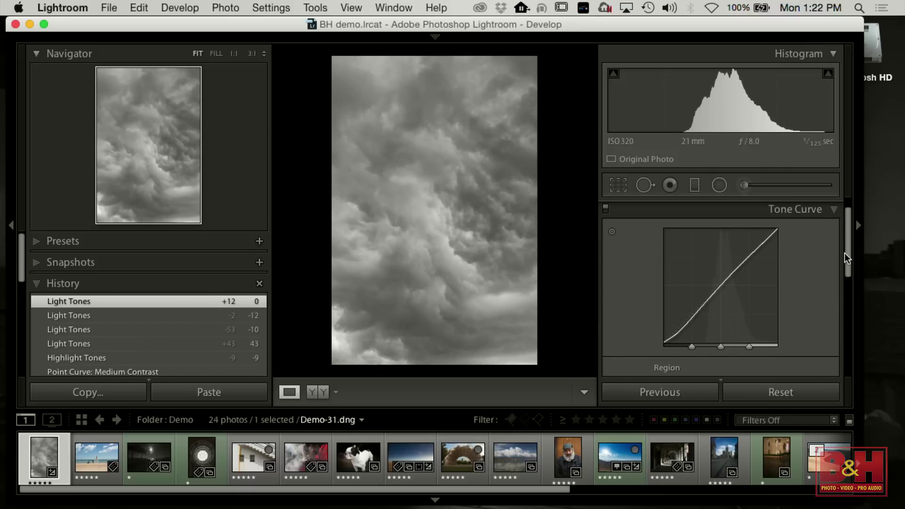
click(611, 234)
click(612, 213)
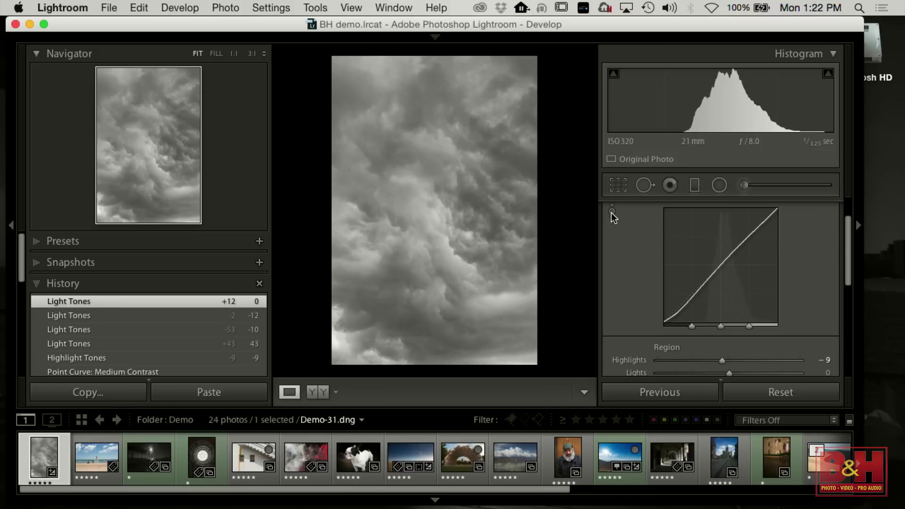
click(612, 212)
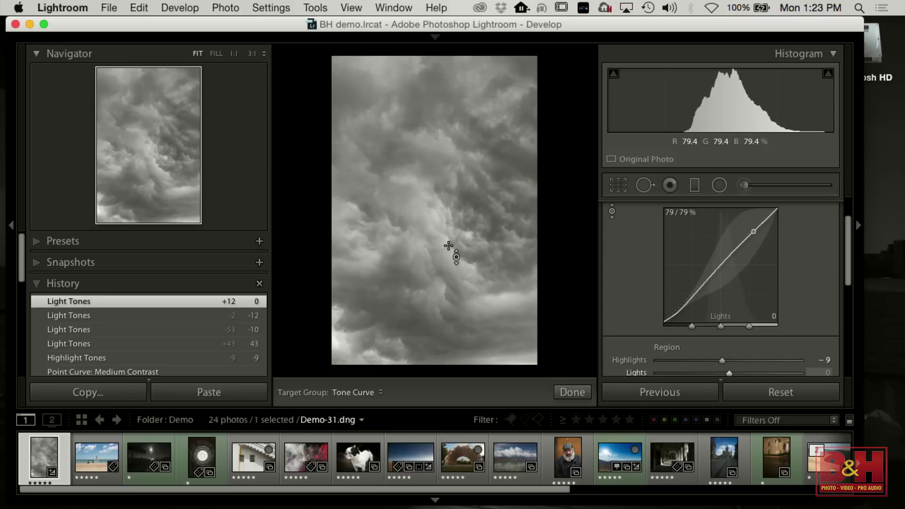
drag(448, 245, 448, 246)
drag(448, 245, 449, 246)
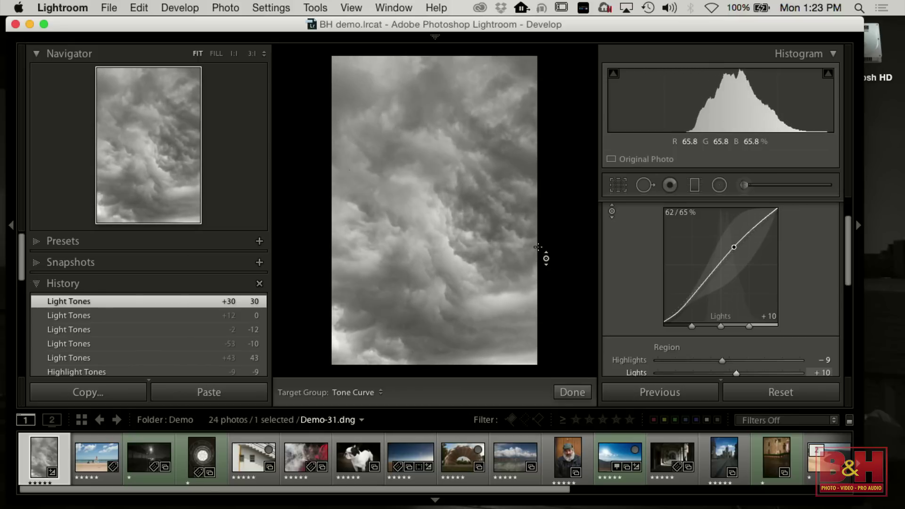
Step: Collapse the tone curve settings, switch to the beach photo Demo-29.dng and convert it to black and white
drag(853, 267, 850, 319)
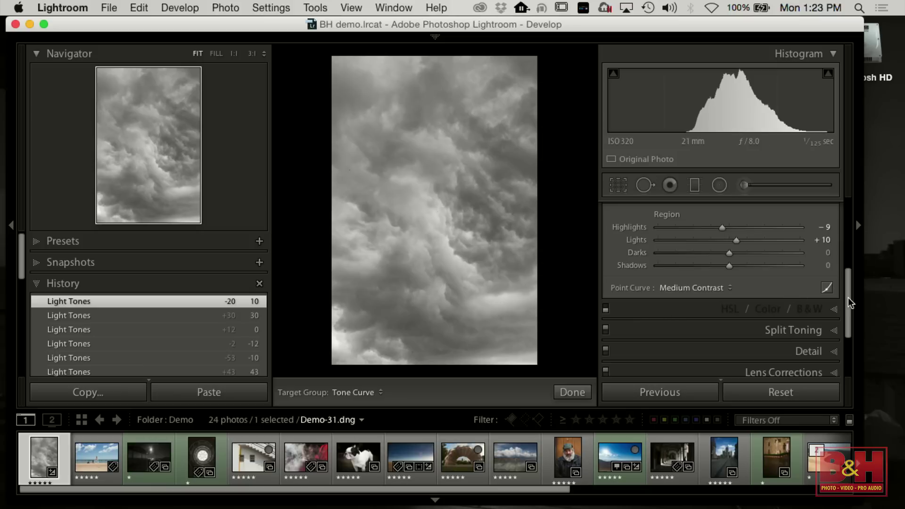
drag(847, 298, 848, 231)
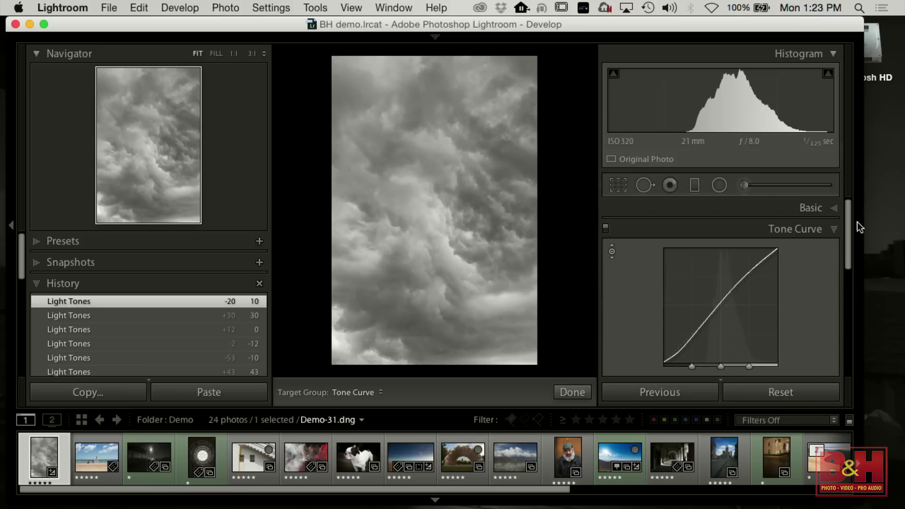
click(832, 230)
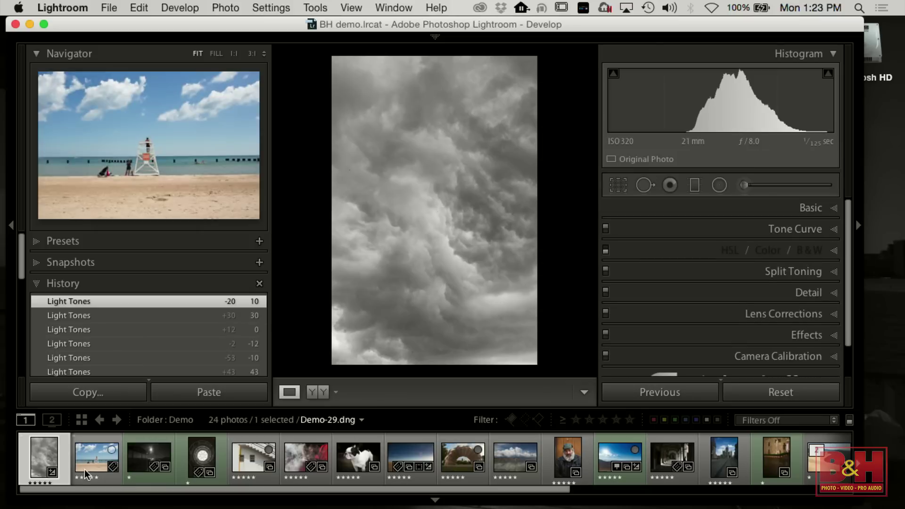
click(85, 467)
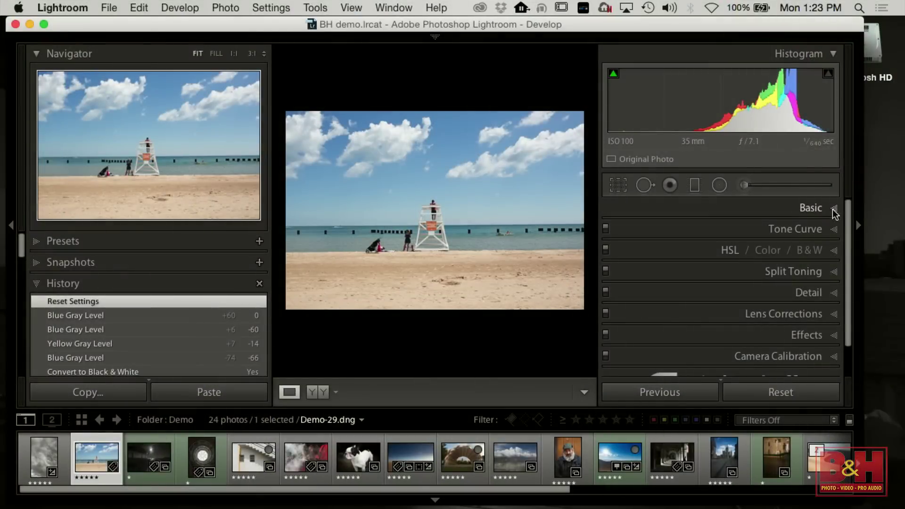
drag(849, 220, 849, 232)
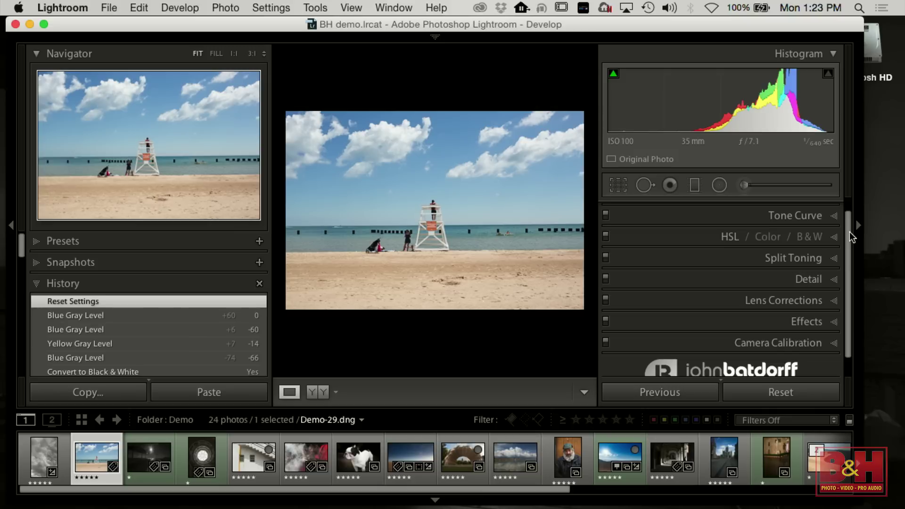
click(817, 238)
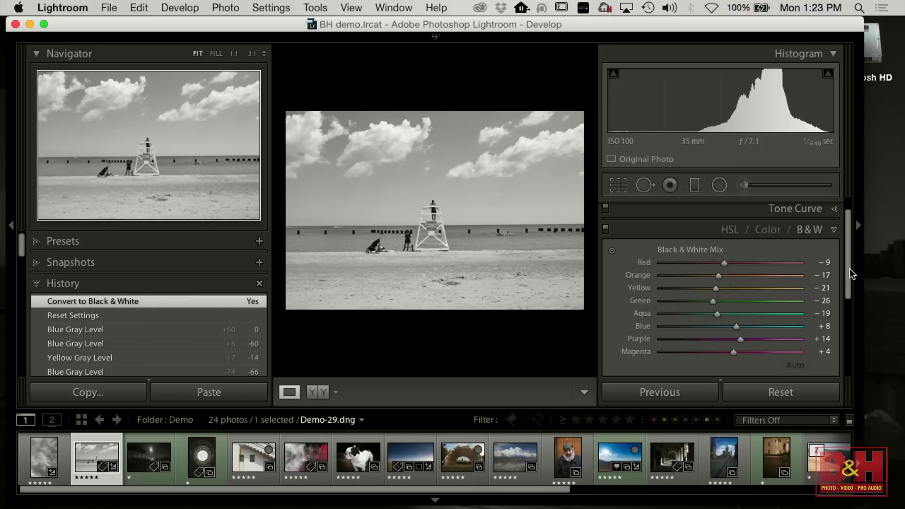
Step: In the beach photo's Black & White Mix, set Blue to -44 and Yellow to +3
scroll(849, 270, down, 2)
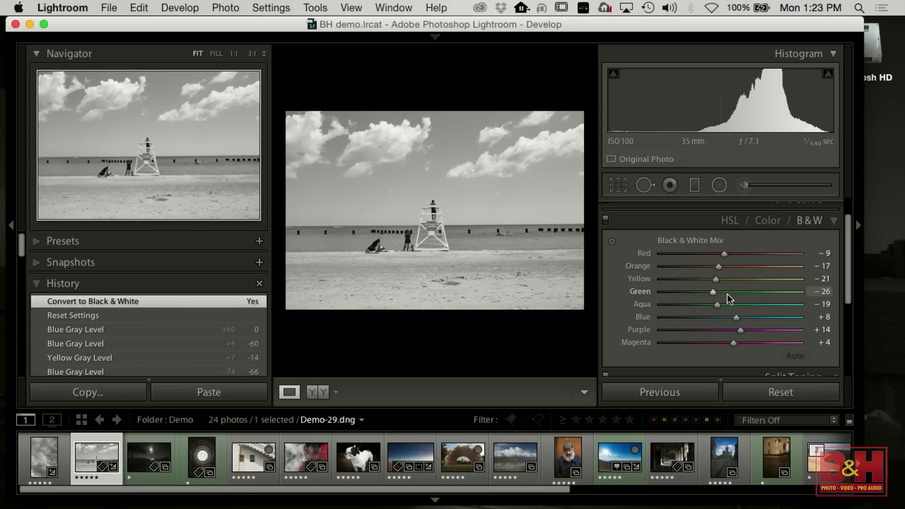
drag(737, 318, 700, 319)
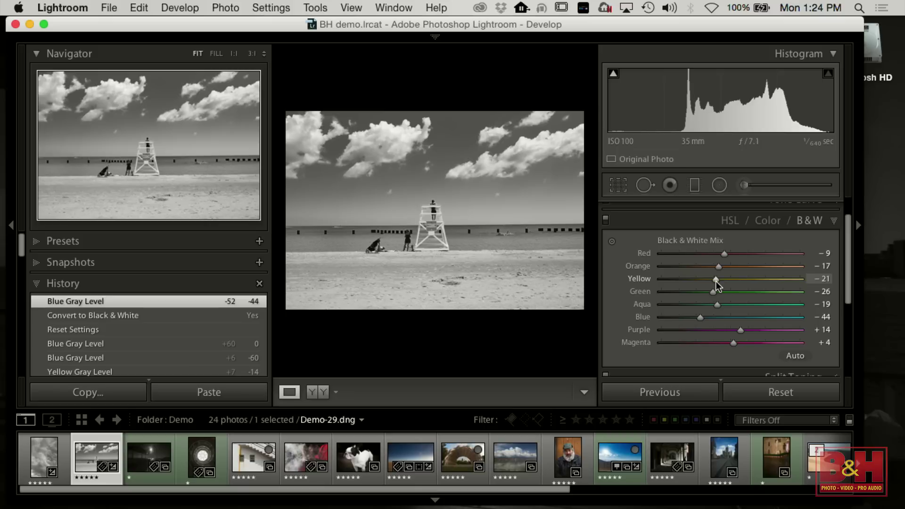
mouse_move(715, 279)
mouse_down()
mouse_move(673, 278)
mouse_move(749, 281)
mouse_move(733, 282)
mouse_up()
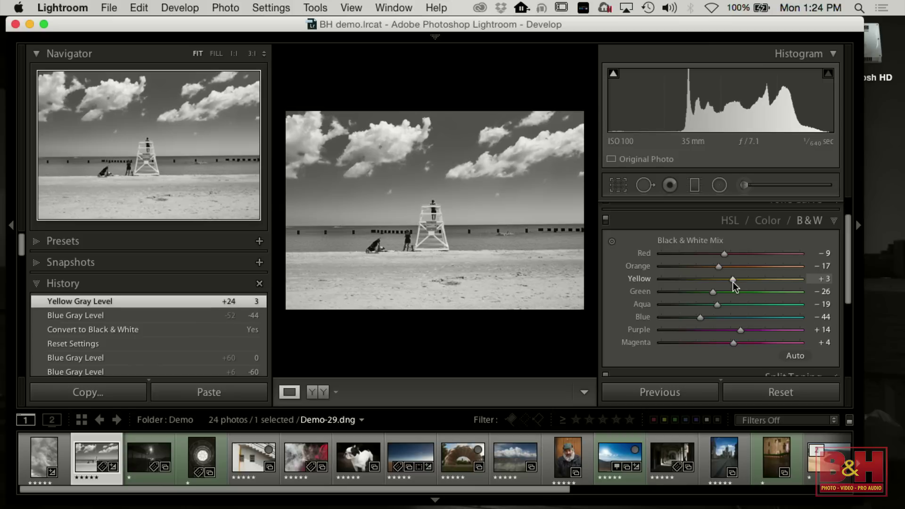
Step: Darken the beach photo's sky with the Black & White Mix targeted adjustment tool, bringing Blue to -49
click(612, 243)
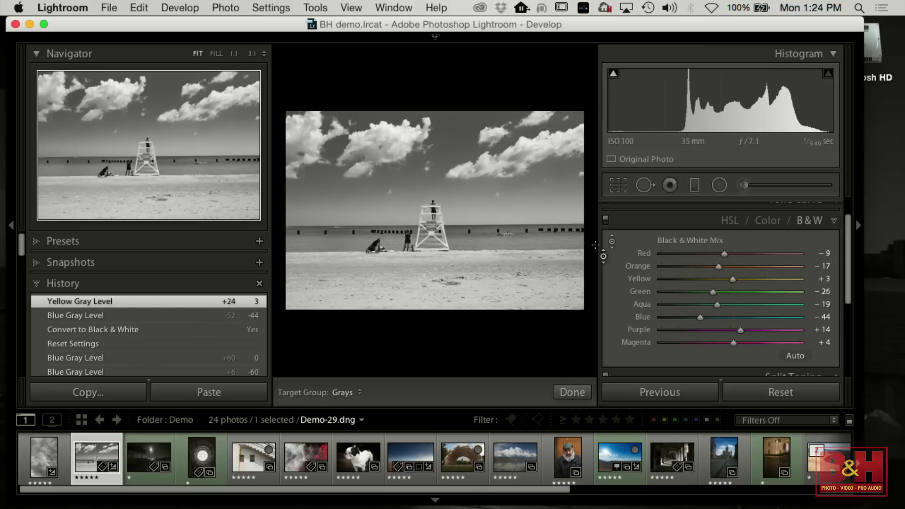
drag(446, 185, 446, 184)
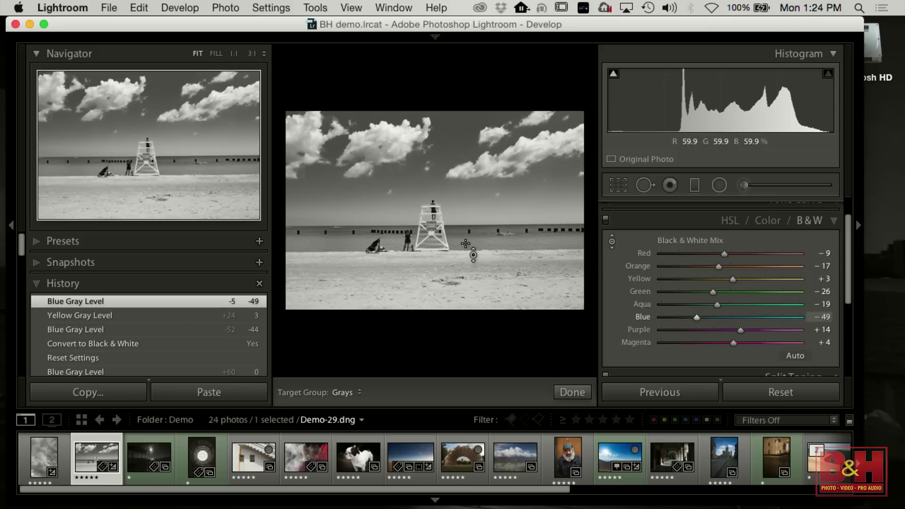
Step: Start Spot Removal on the pier photo with Visualize Spots at a high threshold, and reset the photo's develop settings
drag(466, 242, 465, 242)
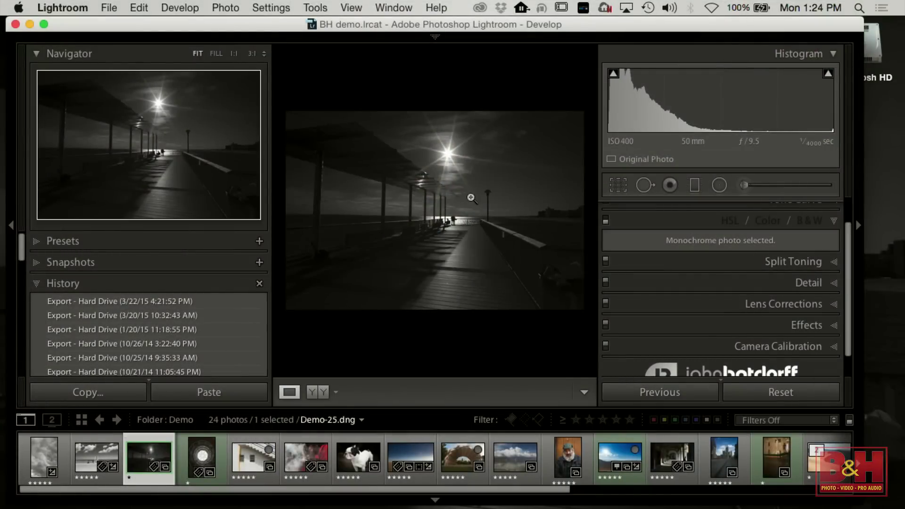
click(645, 185)
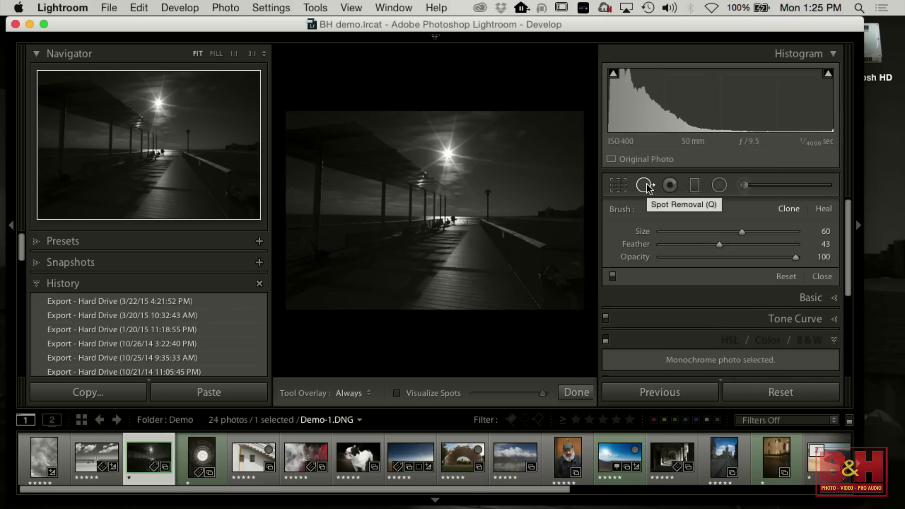
click(397, 393)
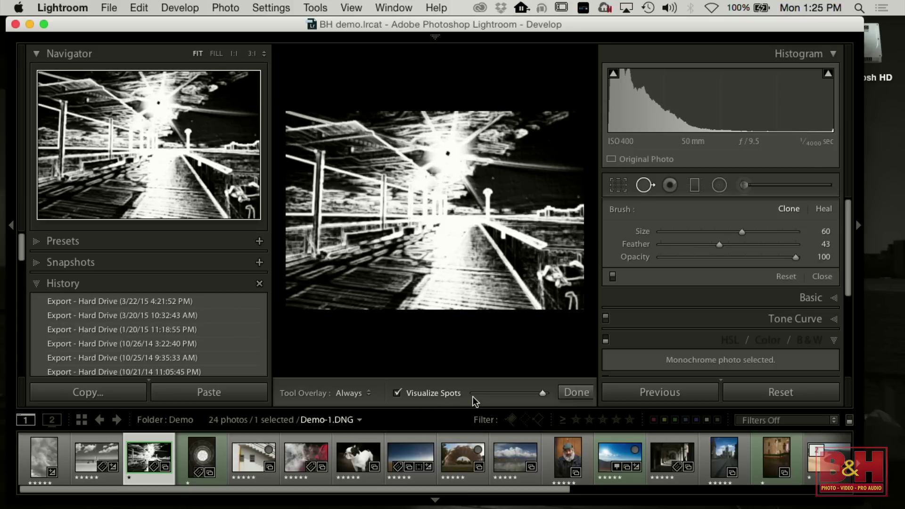
mouse_move(541, 392)
mouse_down()
mouse_move(514, 393)
mouse_move(541, 400)
mouse_up()
click(780, 395)
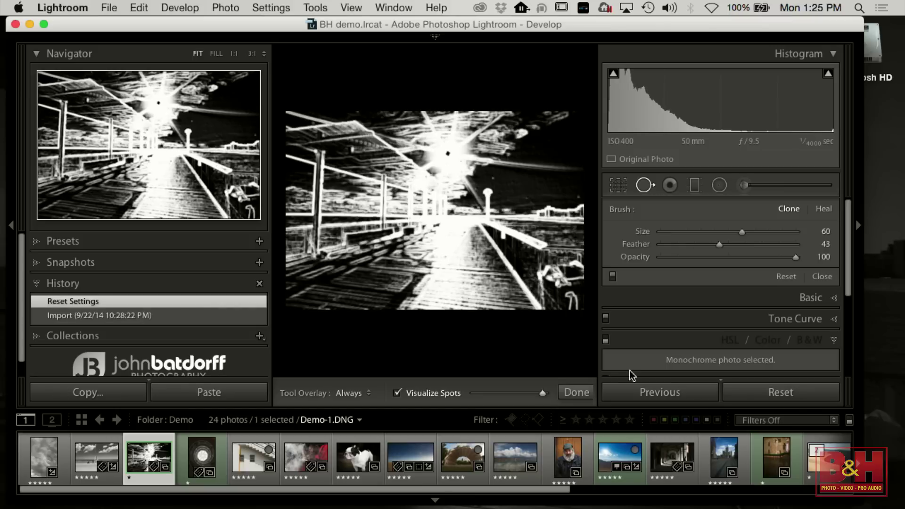
drag(539, 392, 545, 392)
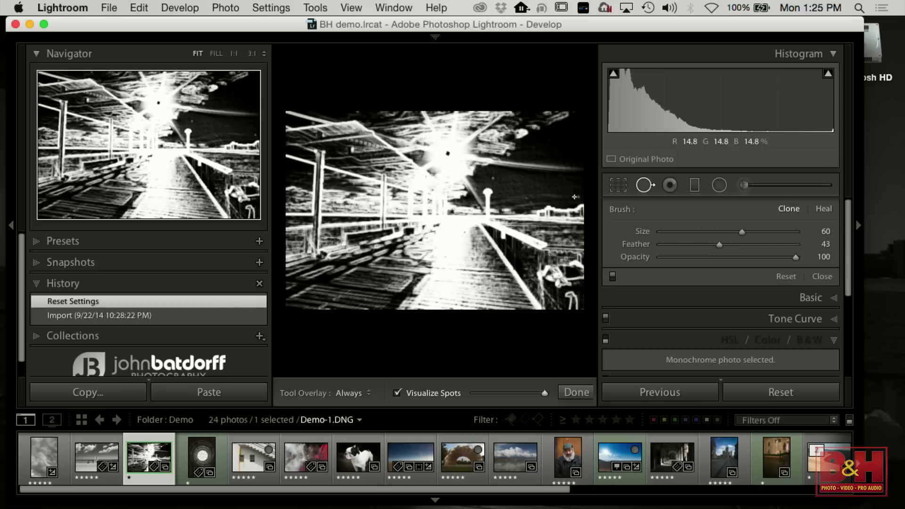
Step: With Visualize Spots on and a brush size of about 79, clone out the dust spots at the sky's far right and above the lamp post
click(644, 185)
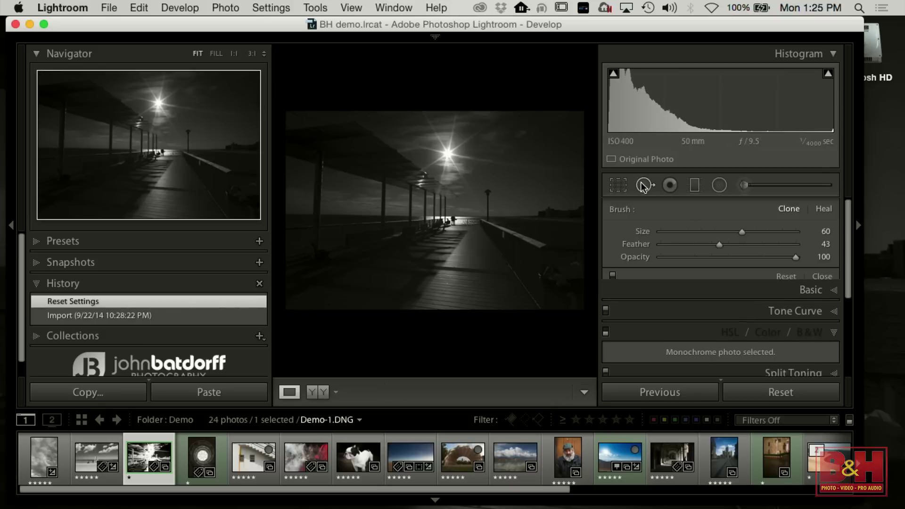
click(644, 184)
click(396, 392)
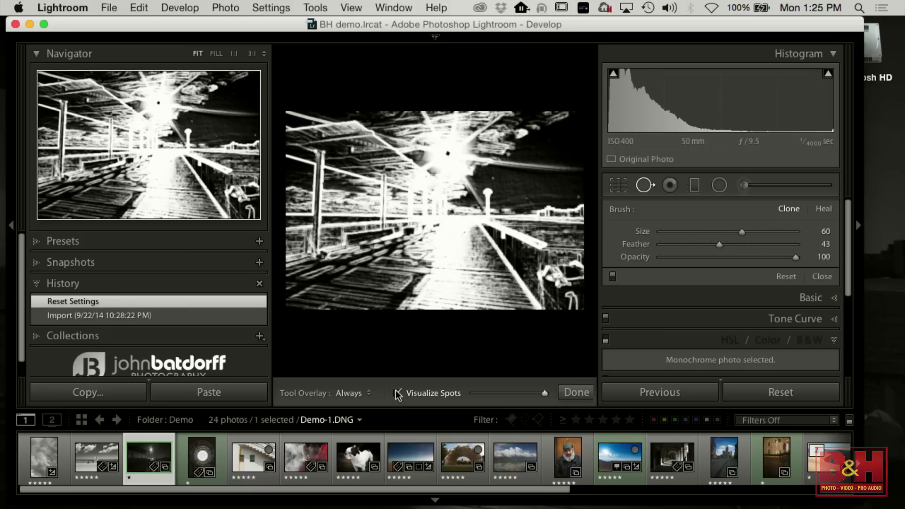
scroll(569, 200, up, 5)
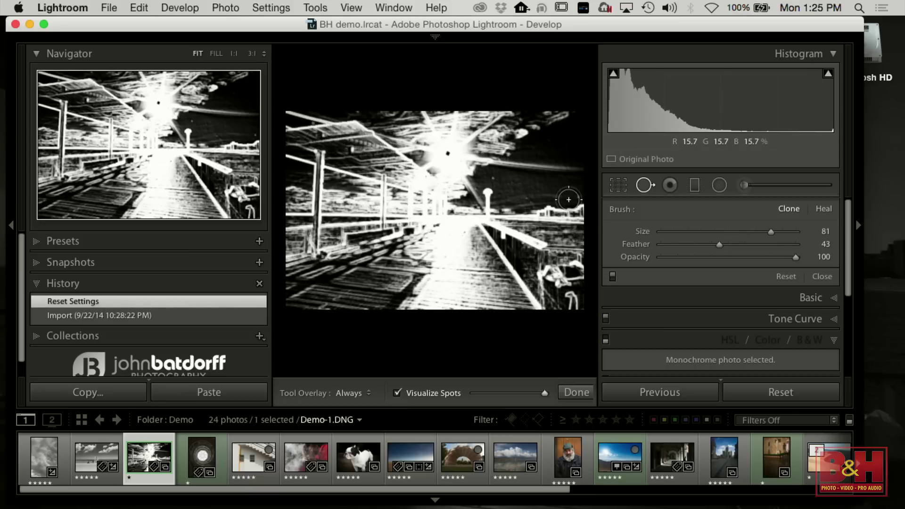
click(578, 196)
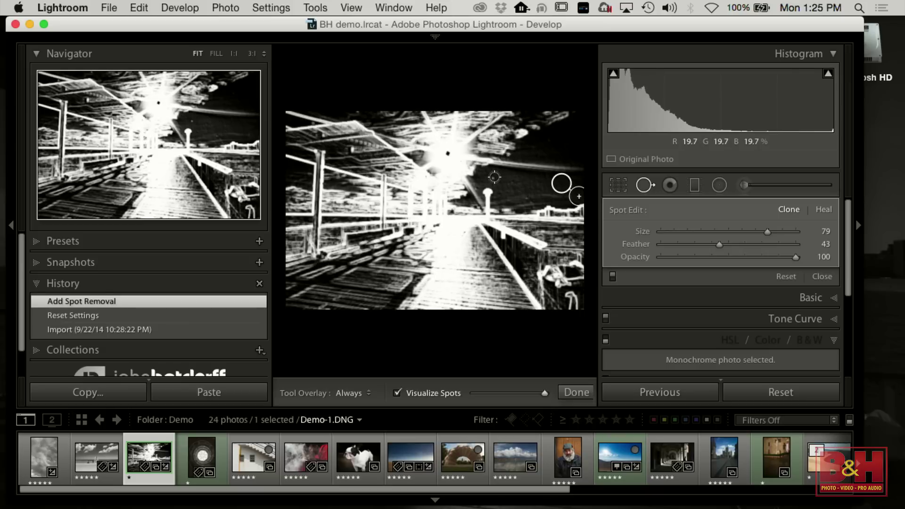
click(492, 177)
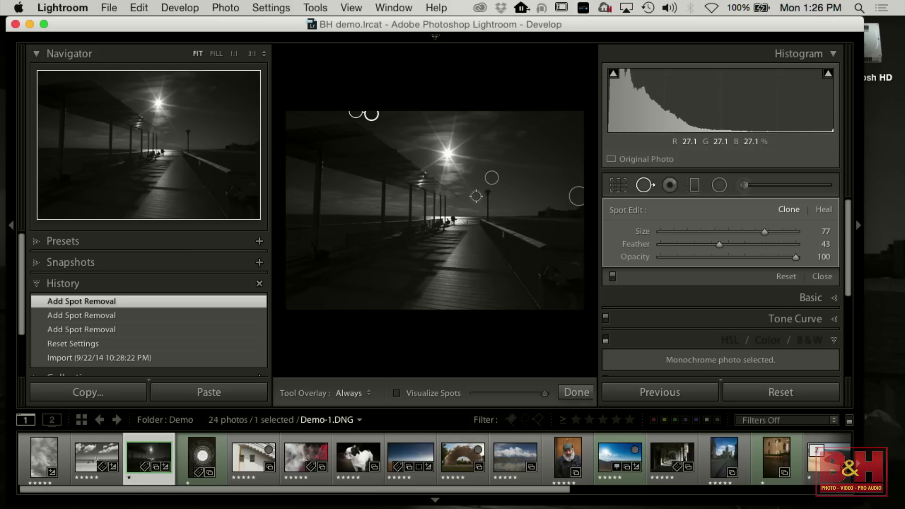
Step: Switch to the spiral staircase photo Demo-25.dng and reset its develop settings, leaving Spot Removal
key(Right)
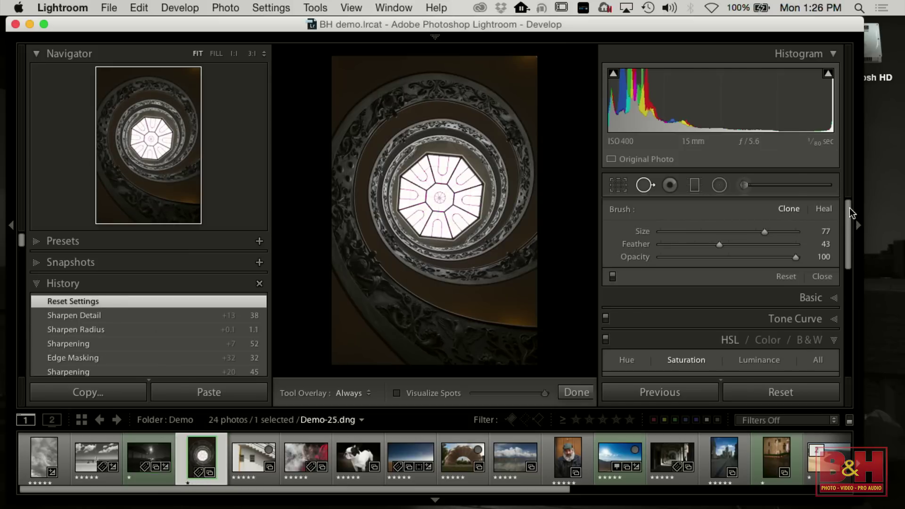
click(790, 397)
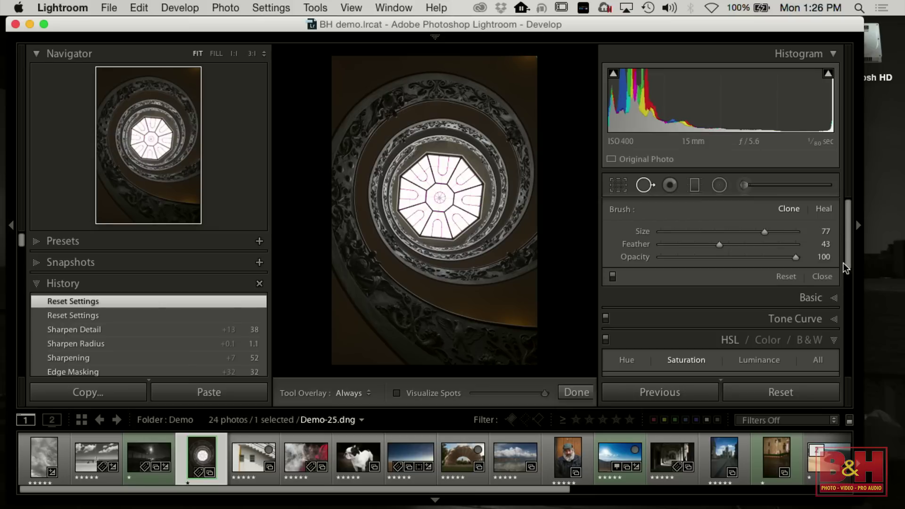
click(822, 277)
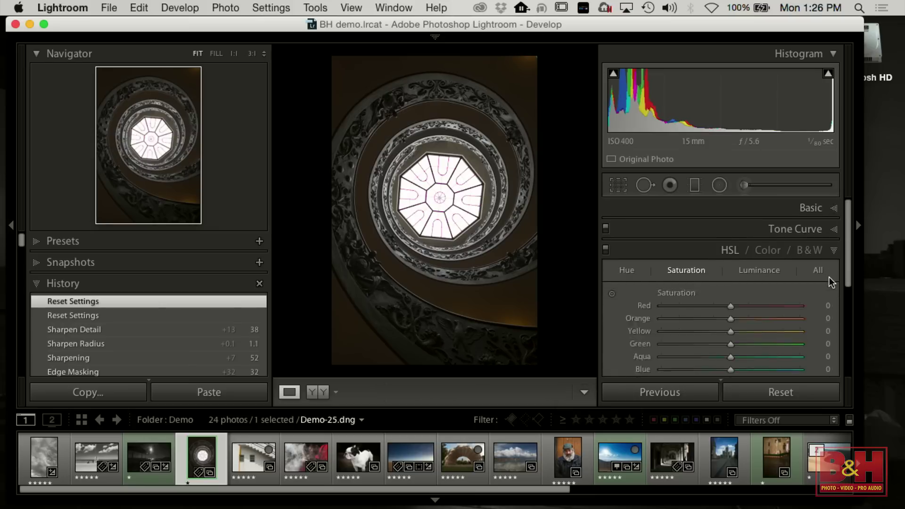
Step: Convert the spiral staircase photo to black and white
click(831, 252)
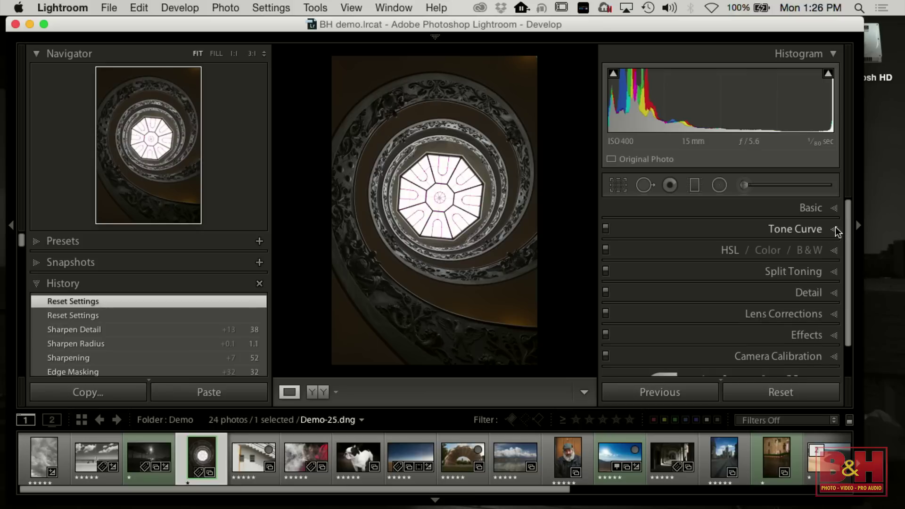
click(835, 250)
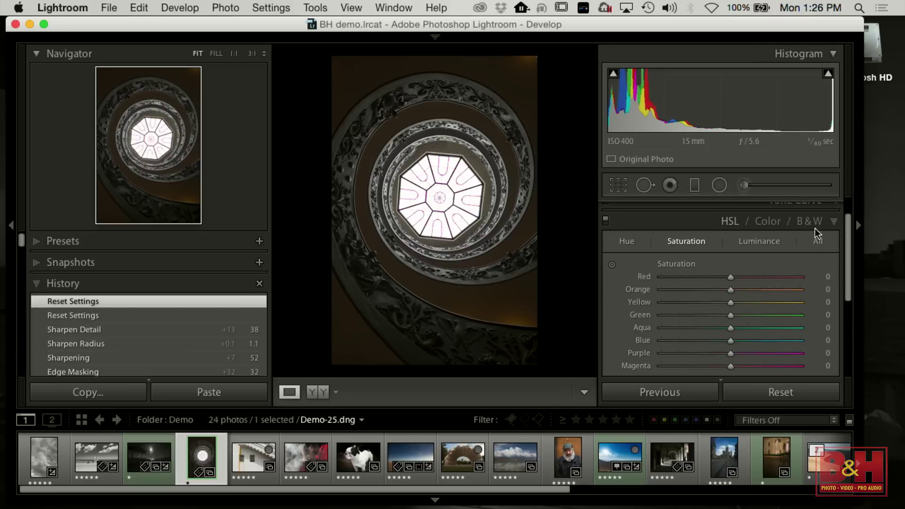
click(810, 221)
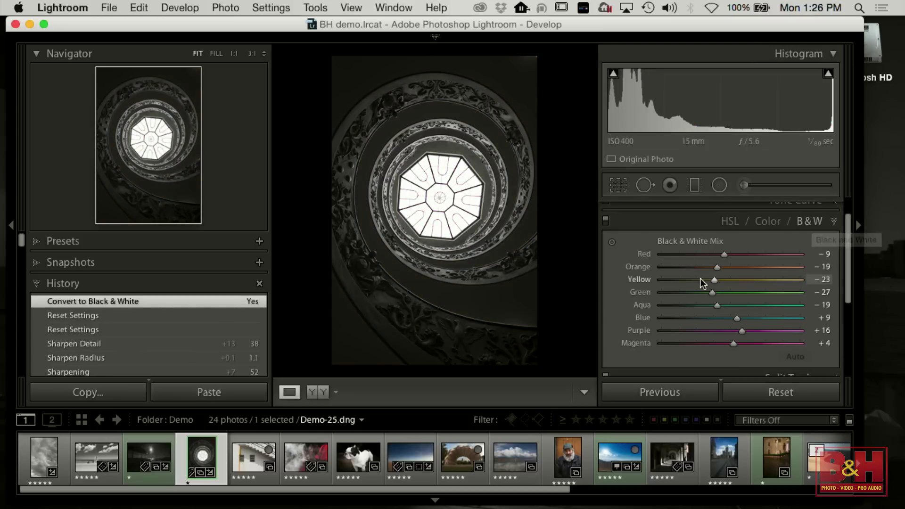
Step: In the staircase photo's Black & White Mix, set Orange to -68, Yellow to -89 and Red to +16
drag(714, 281, 666, 289)
drag(716, 267, 670, 280)
click(612, 242)
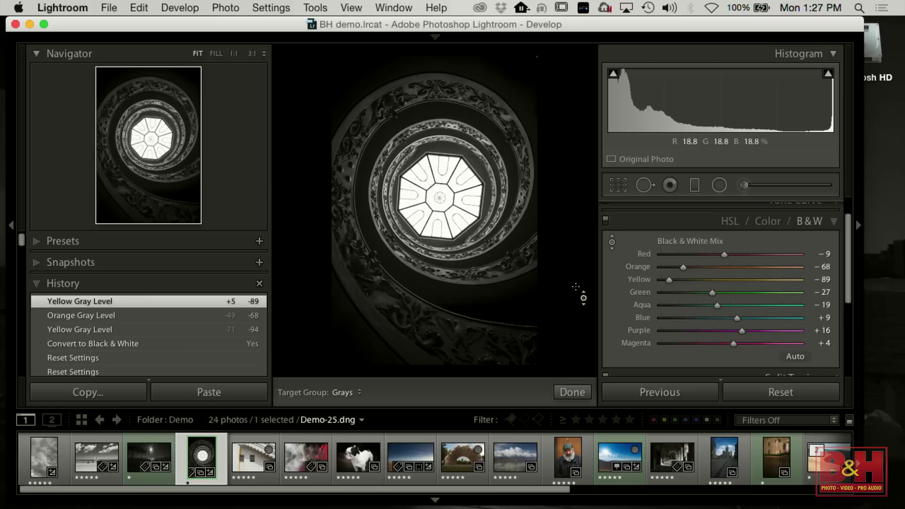
drag(723, 255, 742, 255)
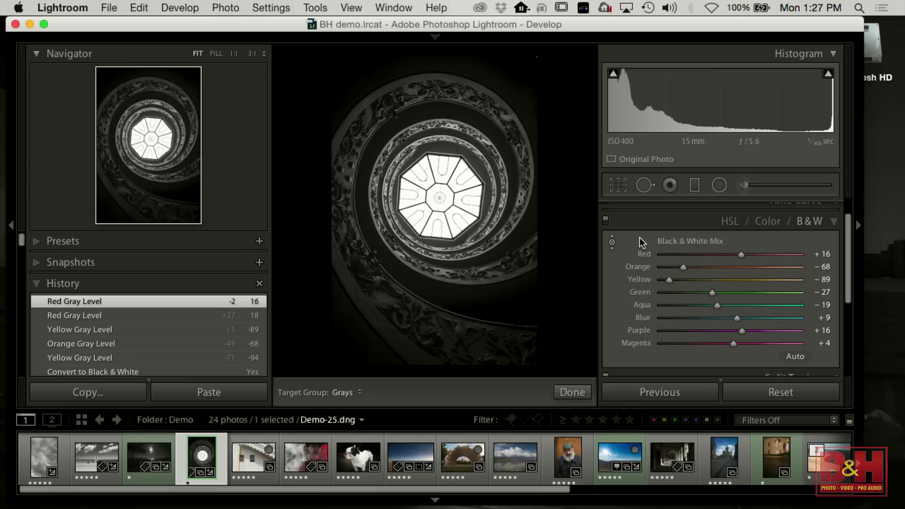
Step: Set the staircase photo's tone curve Point Curve to Medium Contrast
drag(846, 237, 847, 199)
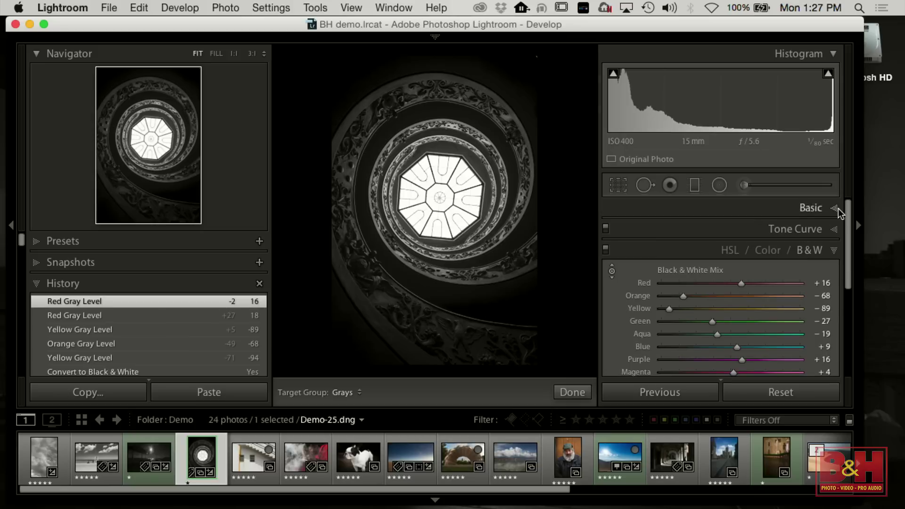
click(831, 230)
scroll(801, 321, down, 5)
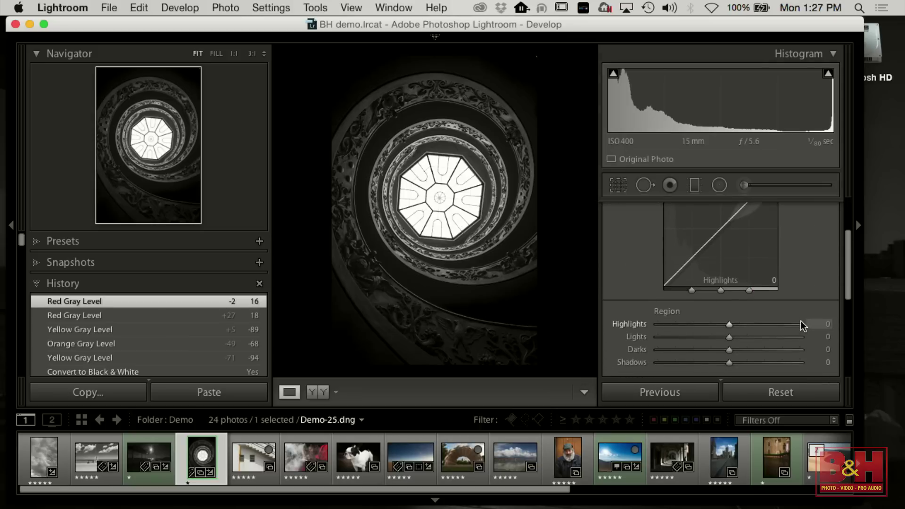
click(669, 334)
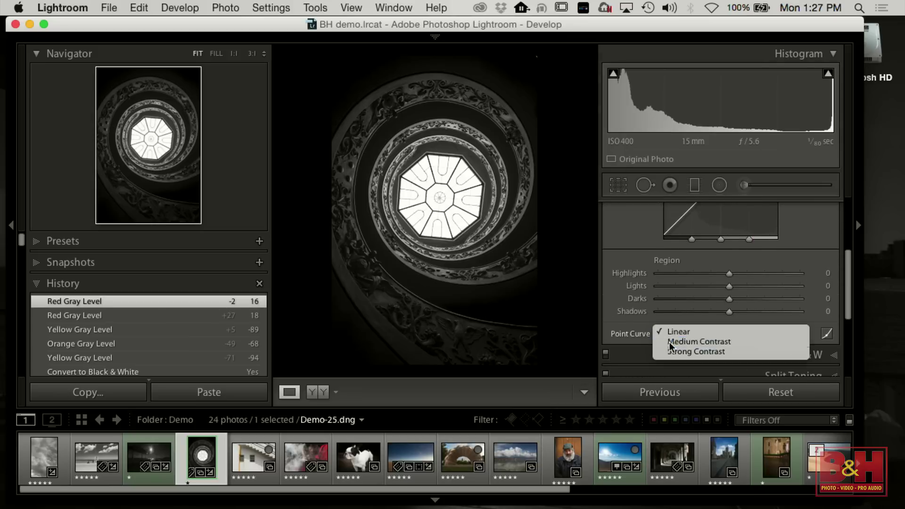
click(669, 342)
Step: In the tone curve, raise Lights to +17 and Highlights to +22, and shift the midtone split to 54
drag(845, 304, 845, 296)
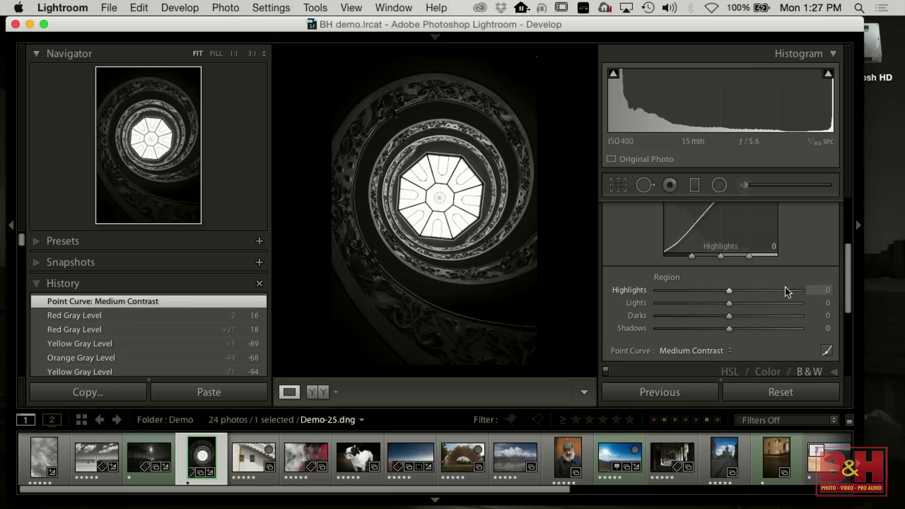
drag(727, 306, 743, 290)
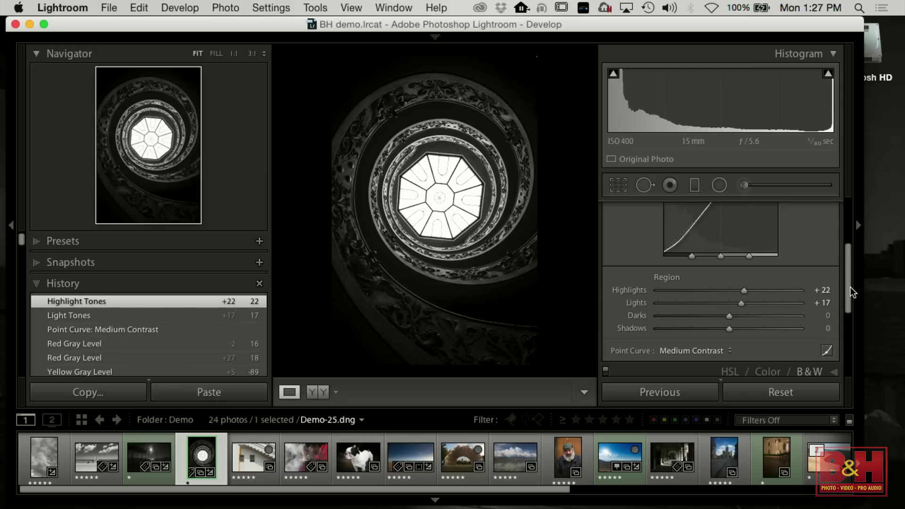
drag(849, 287, 849, 253)
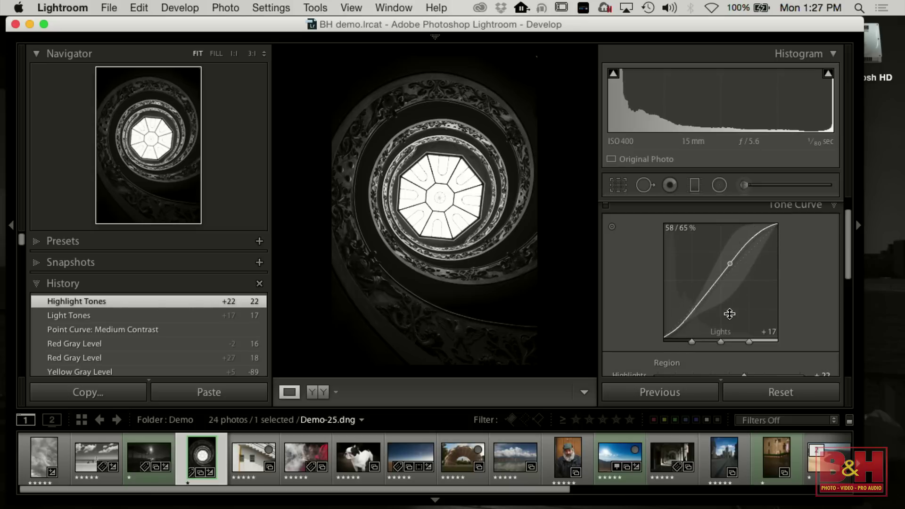
mouse_move(725, 342)
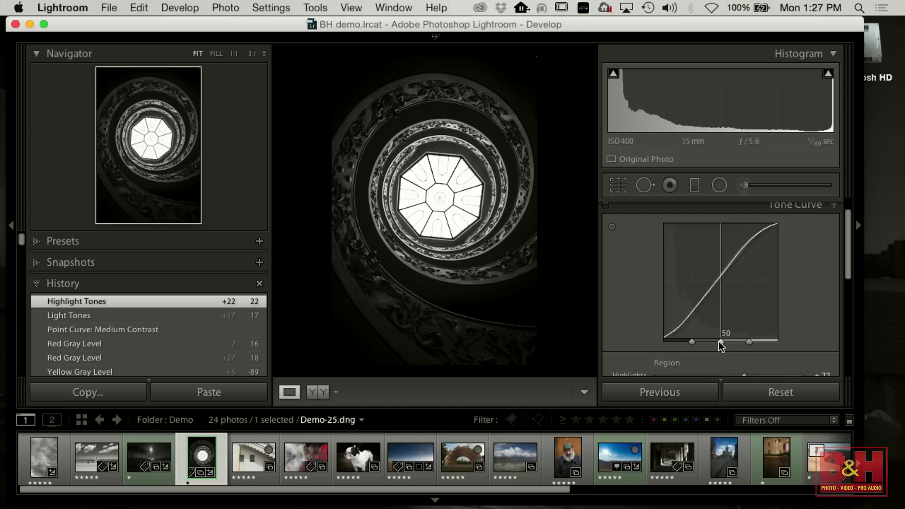
mouse_move(719, 341)
mouse_down()
mouse_move(680, 342)
mouse_move(742, 347)
mouse_move(684, 353)
mouse_move(727, 353)
mouse_move(718, 351)
mouse_move(724, 344)
mouse_up()
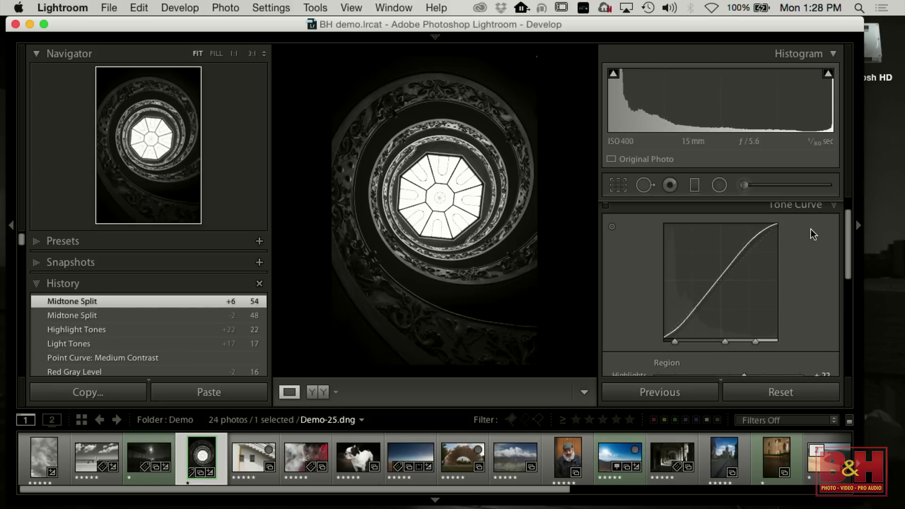
Step: Collapse the tone curve settings and set the staircase photo's Clarity to +22 in the Basic adjustments
scroll(847, 245, up, 2)
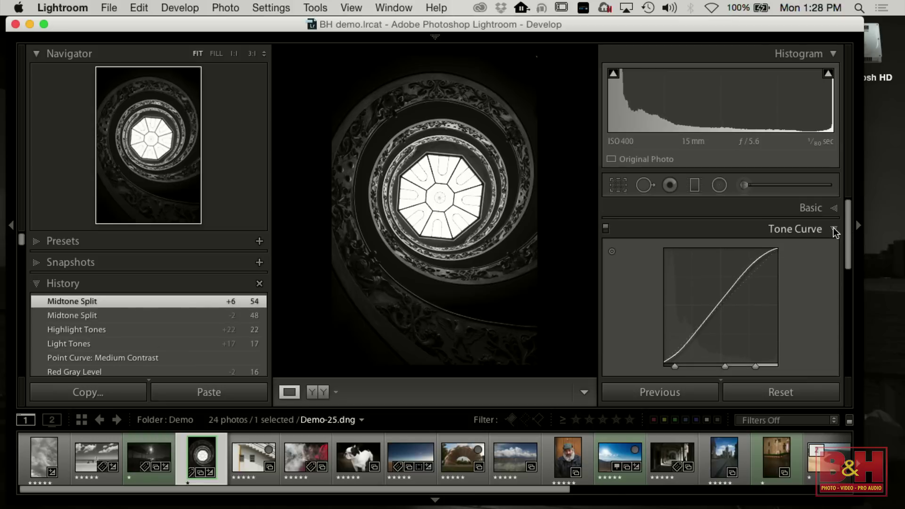
click(834, 232)
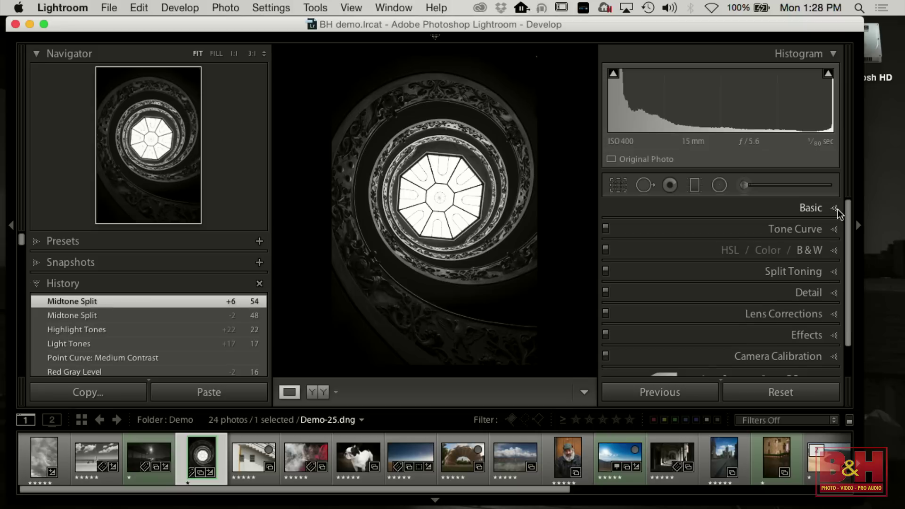
click(846, 210)
drag(843, 217, 842, 255)
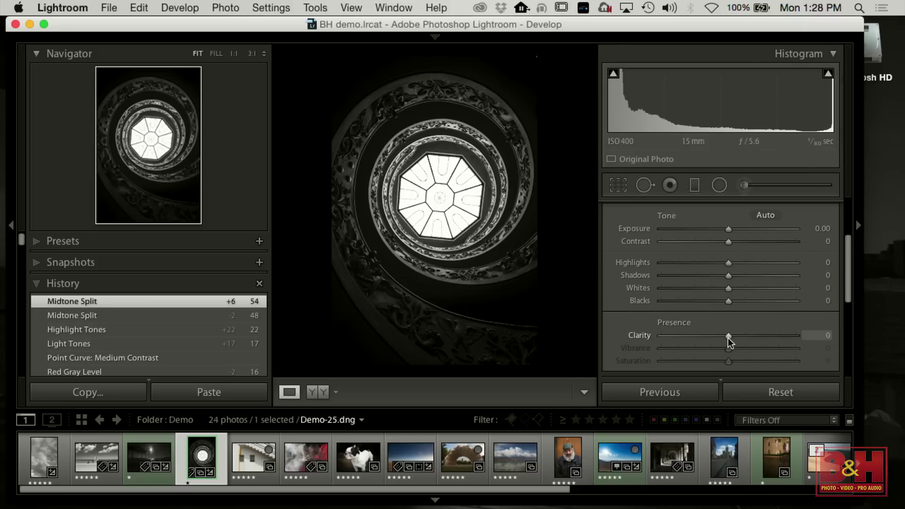
drag(728, 336, 746, 339)
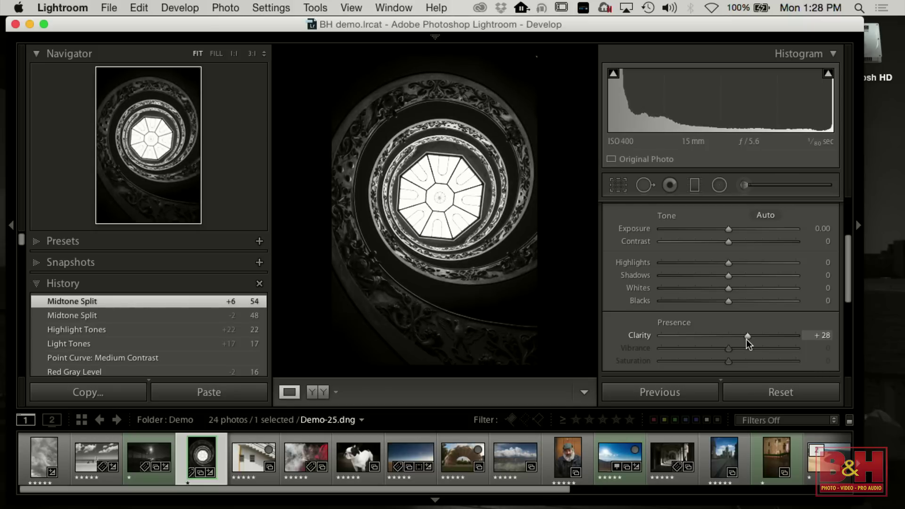
drag(746, 338, 742, 336)
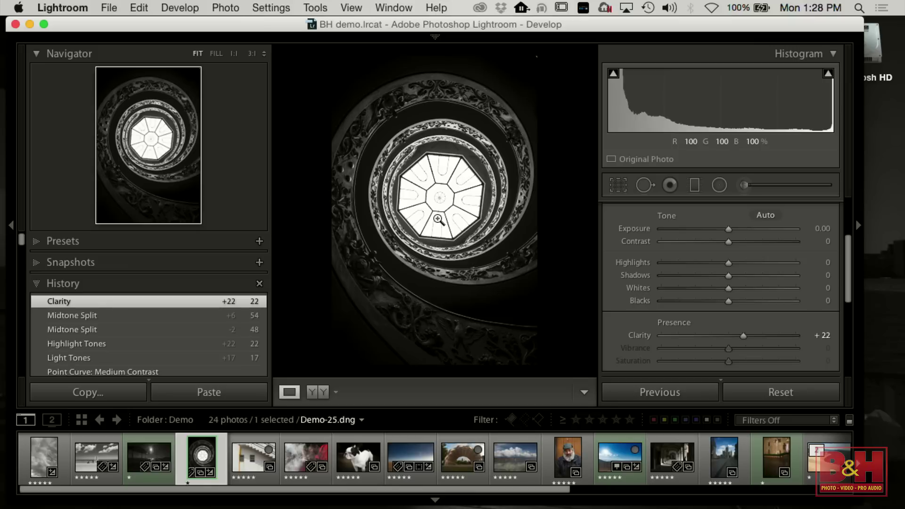
Step: Try lowering the staircase photo's Highlights to -36, and reset Highlights to 0
mouse_move(845, 244)
mouse_down()
mouse_move(842, 217)
mouse_move(841, 233)
mouse_up()
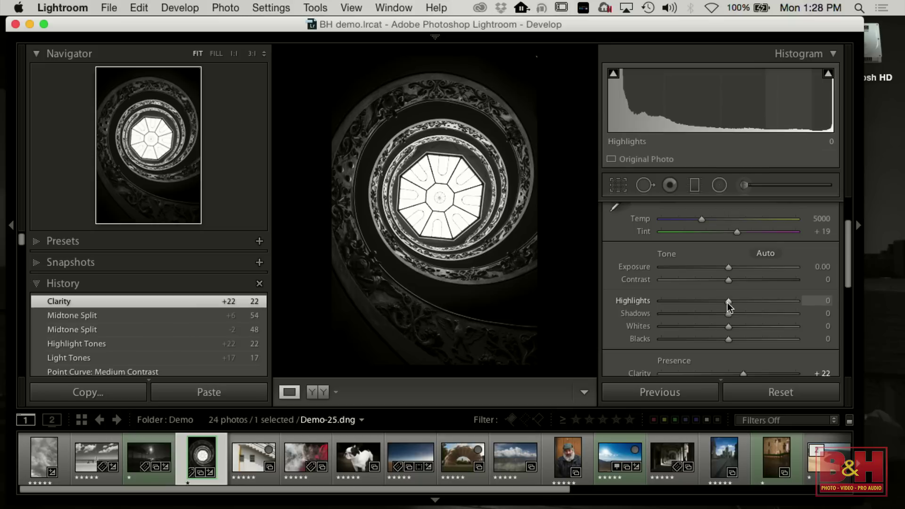
drag(728, 303, 703, 301)
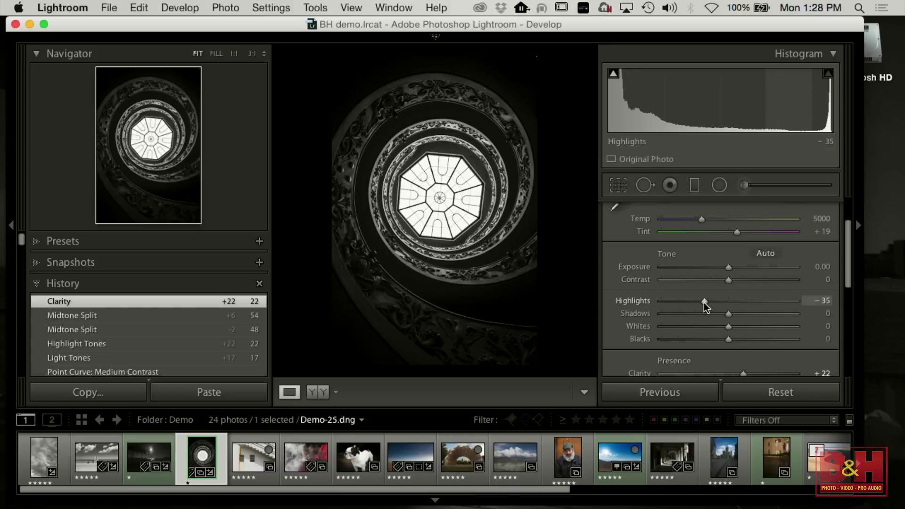
double_click(703, 302)
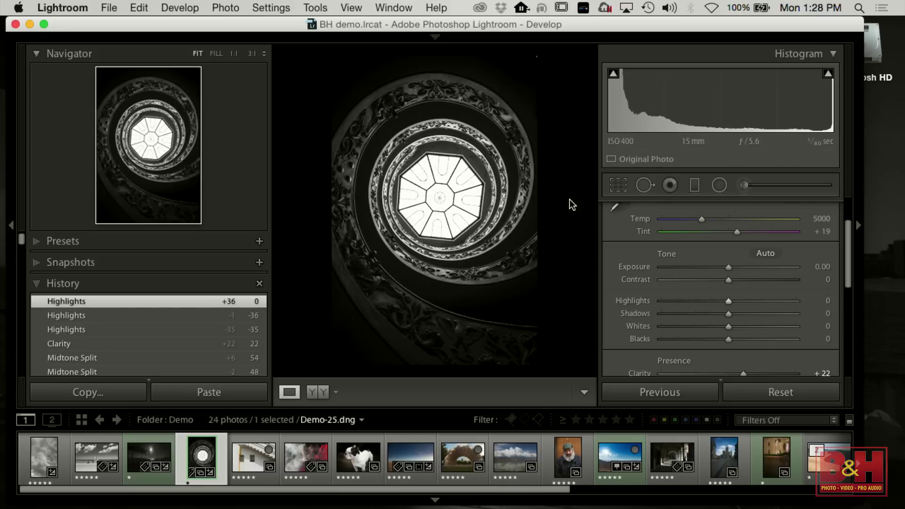
Step: Show the highlight clipping overlay on the staircase photo
click(828, 75)
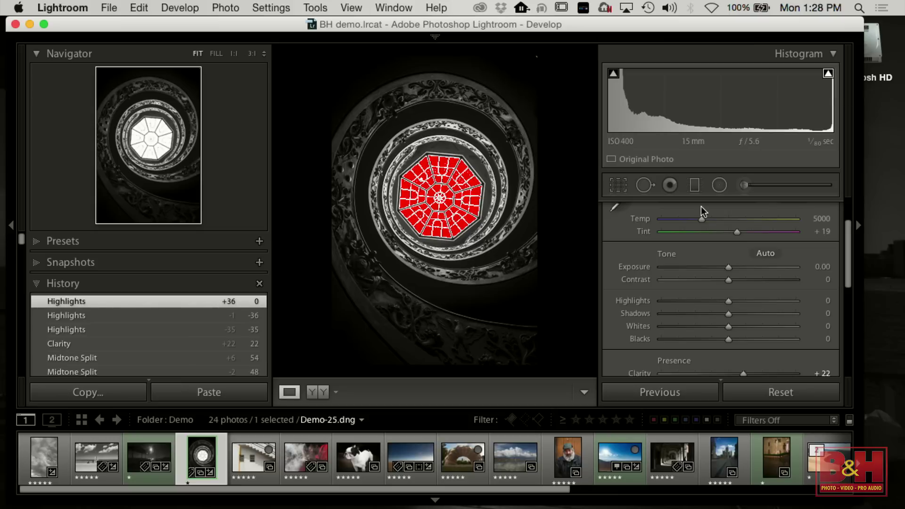
Step: Try lowering the staircase photo's Highlights to -28, reset Highlights to 0, and hide the highlight clipping overlay
drag(729, 301, 710, 302)
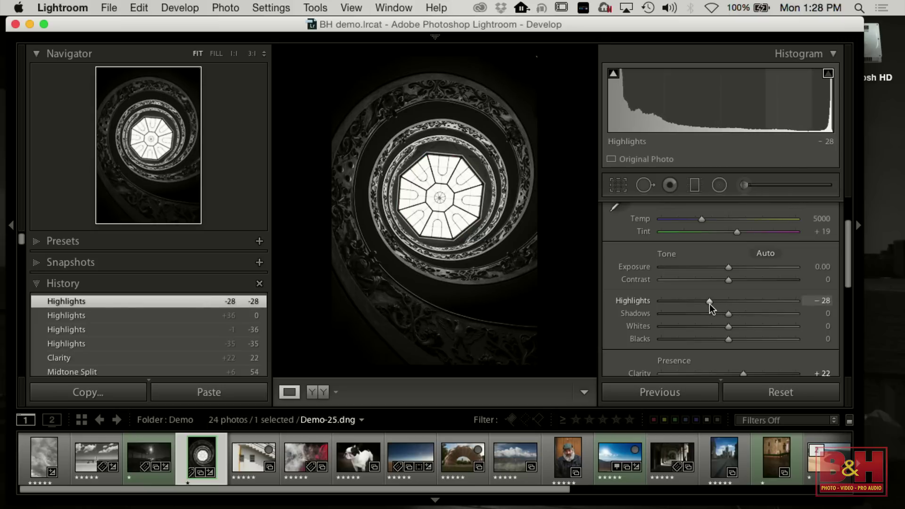
double_click(710, 302)
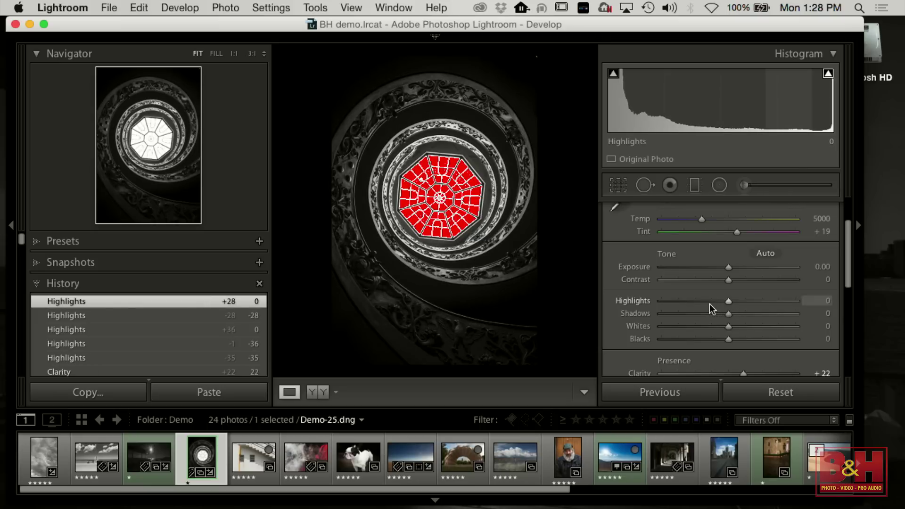
click(828, 75)
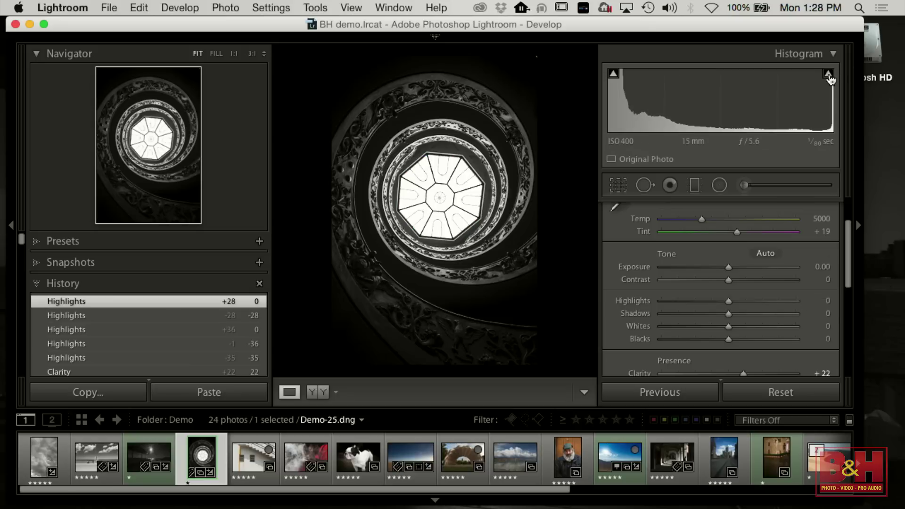
Step: Draw a radial filter around the glass skylight of the spiral staircase and centre it on the skylight
click(719, 185)
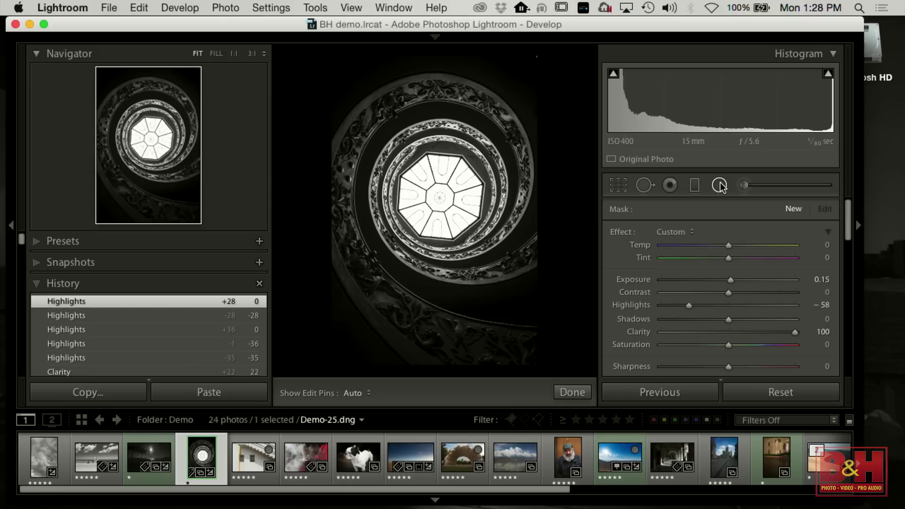
drag(394, 159, 467, 235)
drag(432, 192, 436, 196)
Step: Turn Invert Mask off for the radial filter to compare the affected area, and turn it back on
drag(847, 225, 847, 267)
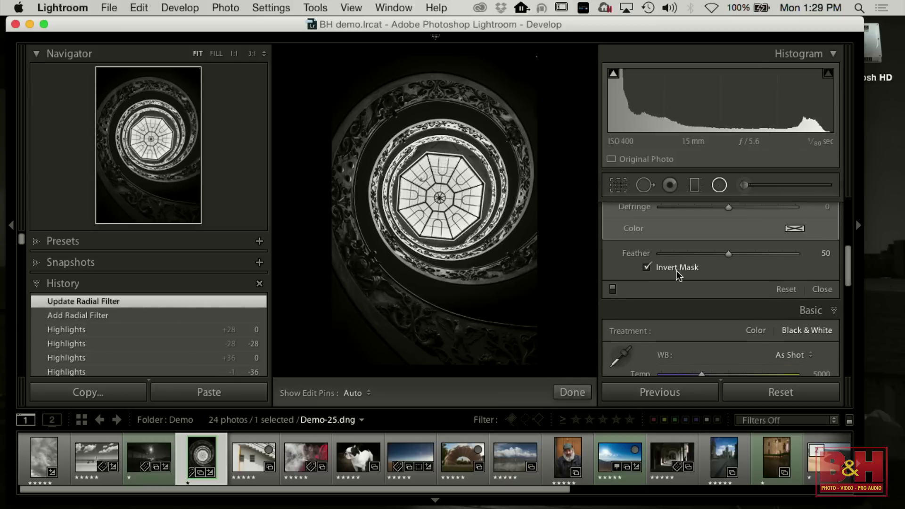
click(647, 266)
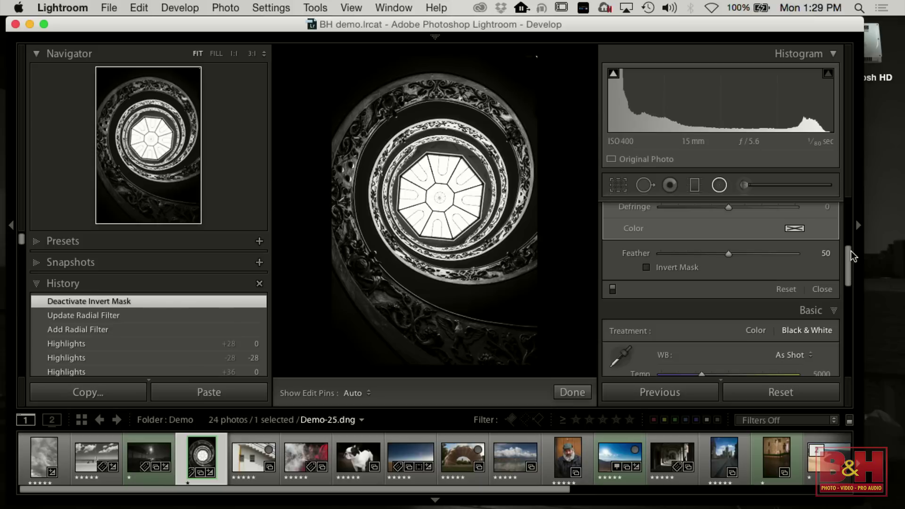
scroll(847, 256, up, 2)
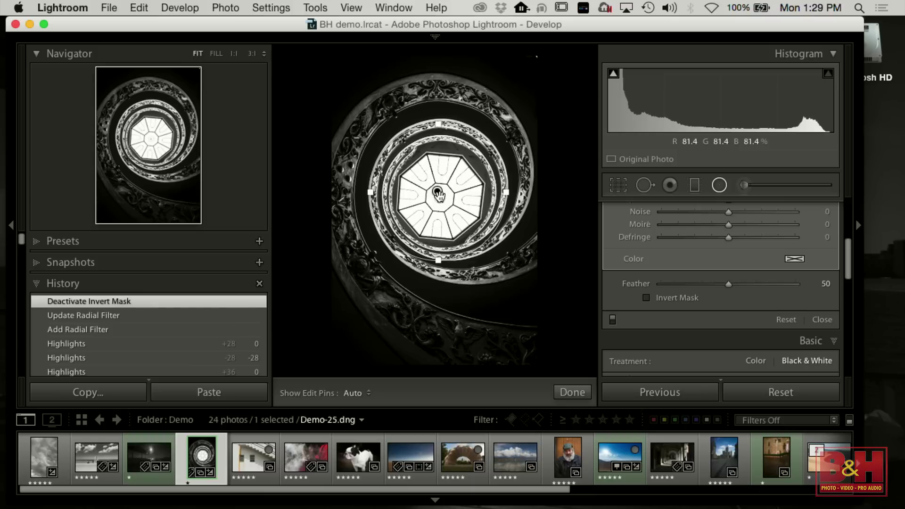
click(647, 298)
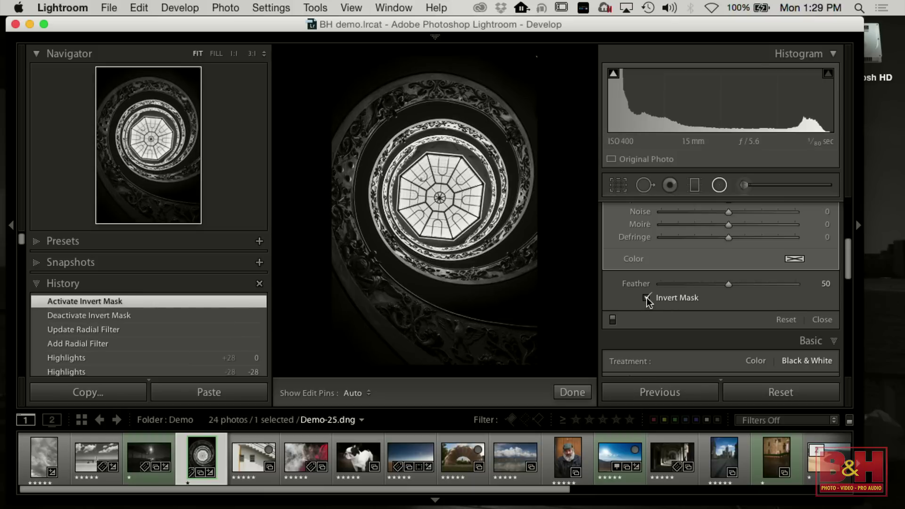
Step: Reset the radial filter's Clarity and Exposure to 0 and set its Highlights to -48
drag(849, 259, 848, 228)
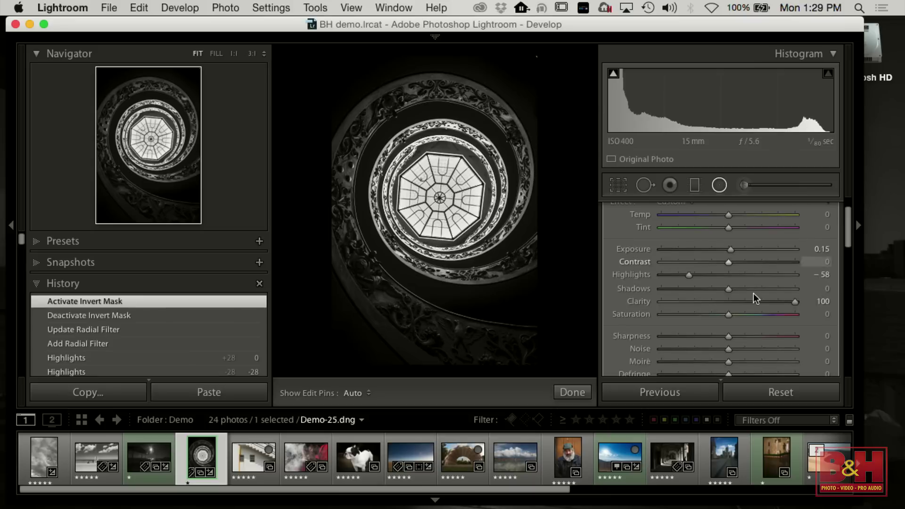
drag(796, 301, 794, 301)
double_click(692, 274)
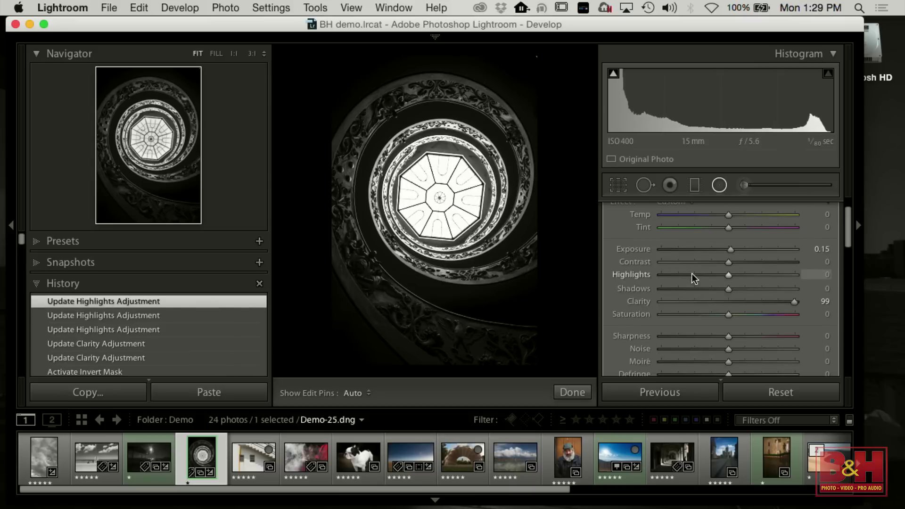
double_click(794, 302)
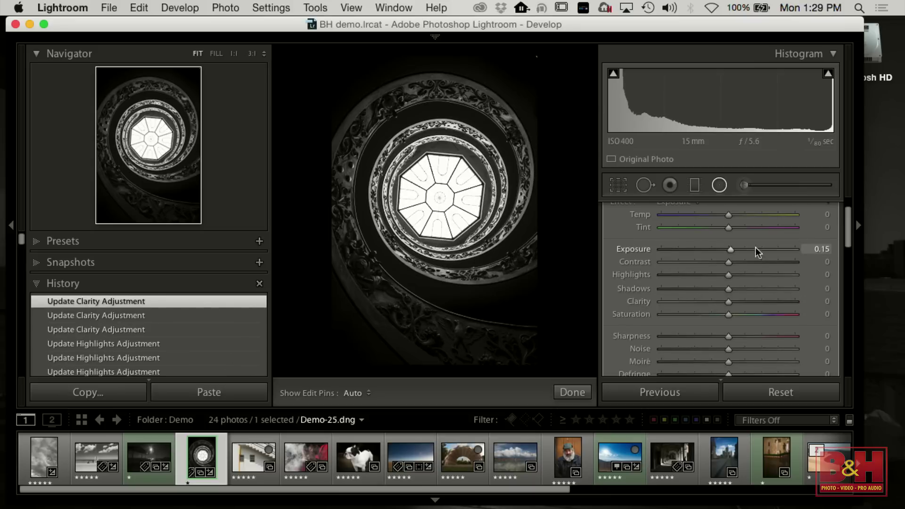
drag(731, 250, 731, 249)
double_click(730, 249)
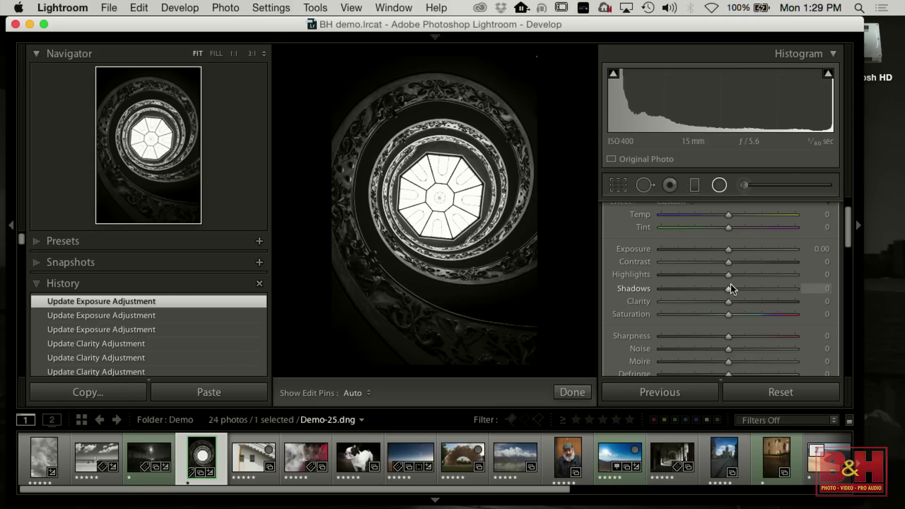
drag(728, 275, 694, 275)
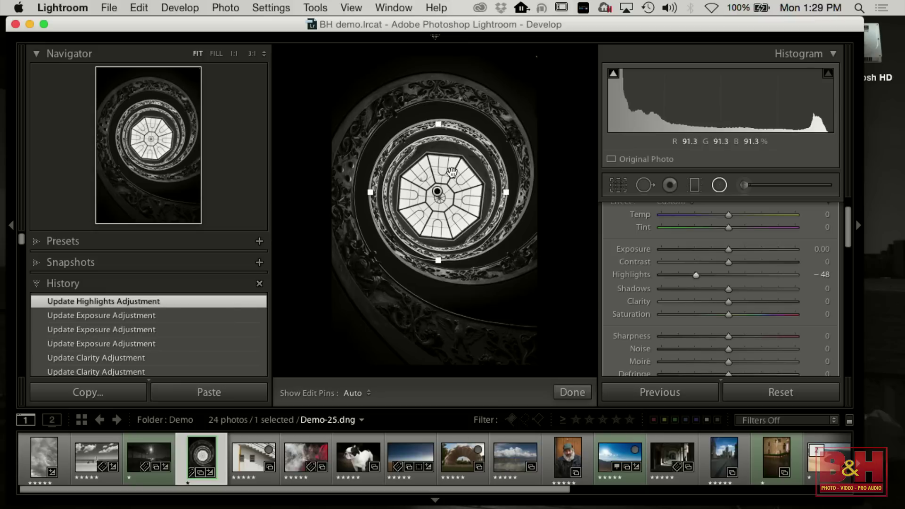
Step: Delete the radial filter on the skylight and close the radial filter tool
click(439, 189)
key(Delete)
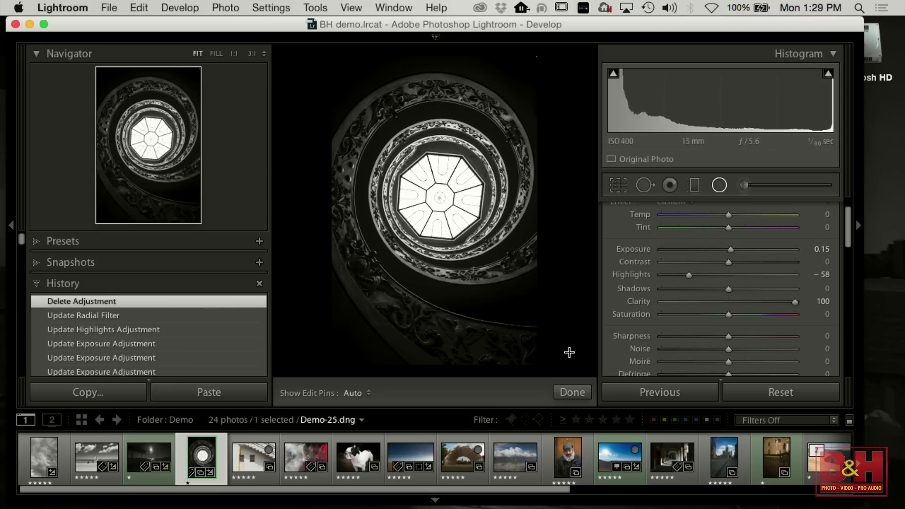
click(572, 392)
Step: Set the staircase photo's overall Highlights to -21 in the Basic adjustments
scroll(746, 290, down, 2)
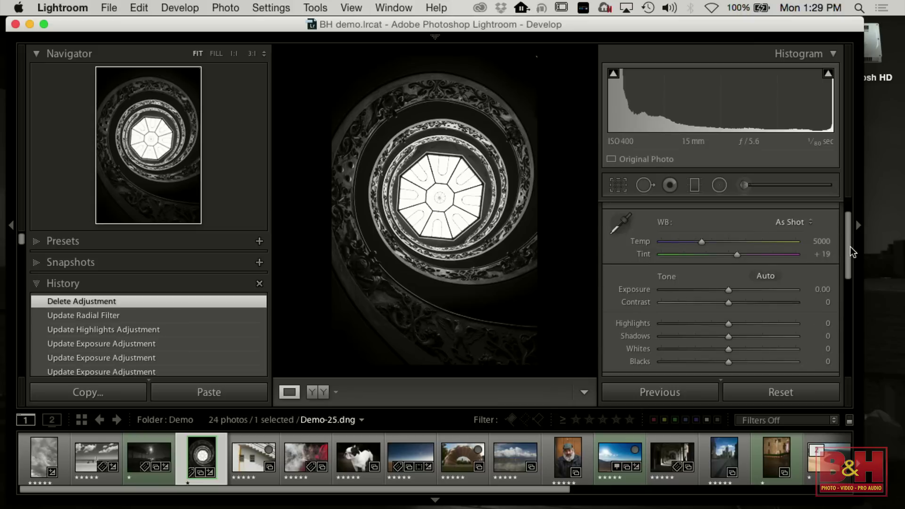
drag(729, 325, 728, 326)
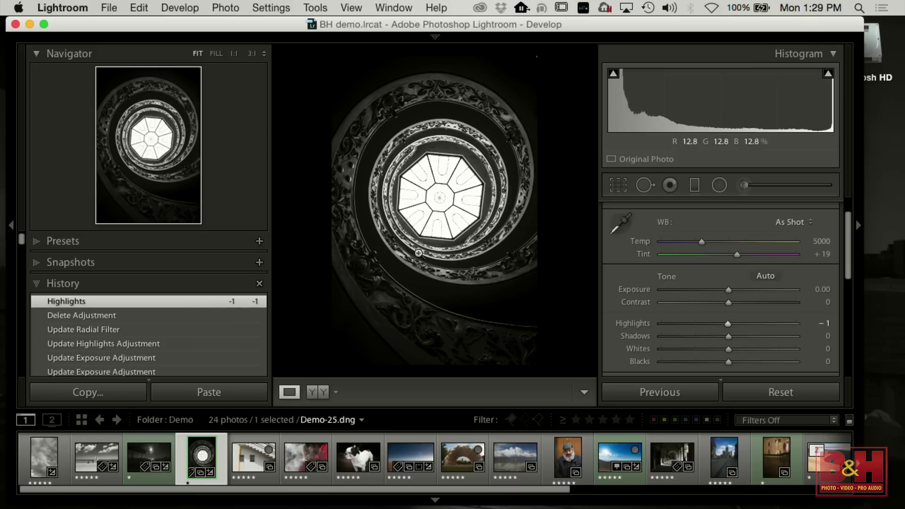
drag(729, 329, 714, 328)
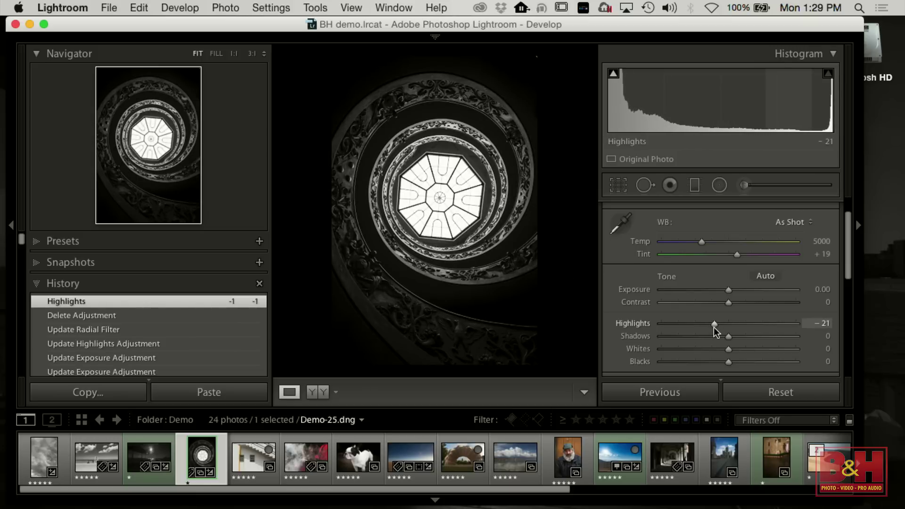
Step: Expand the Detail settings and raise the sharpening Amount to 47
drag(847, 254, 840, 330)
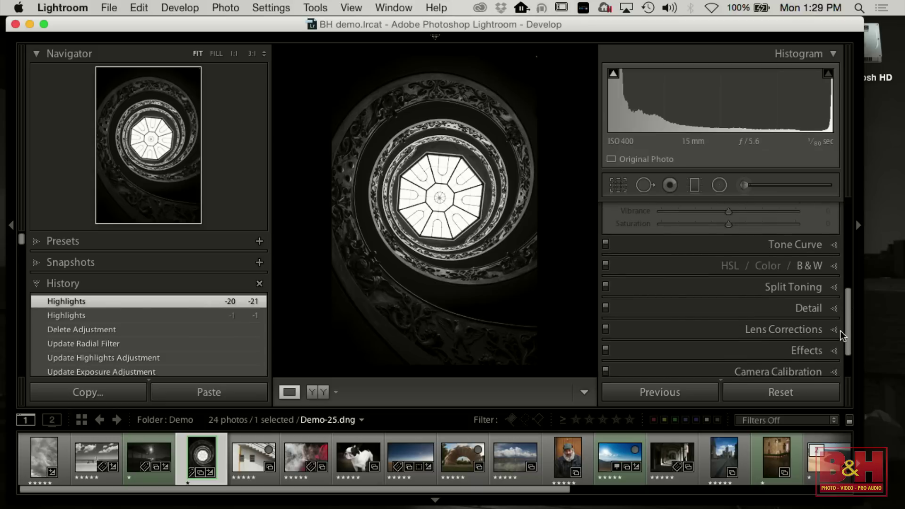
scroll(841, 333, down, 2)
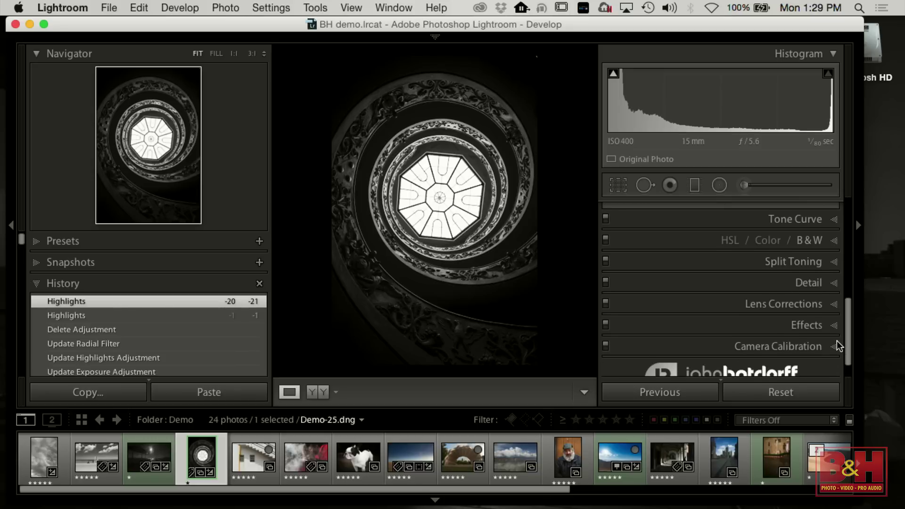
click(837, 282)
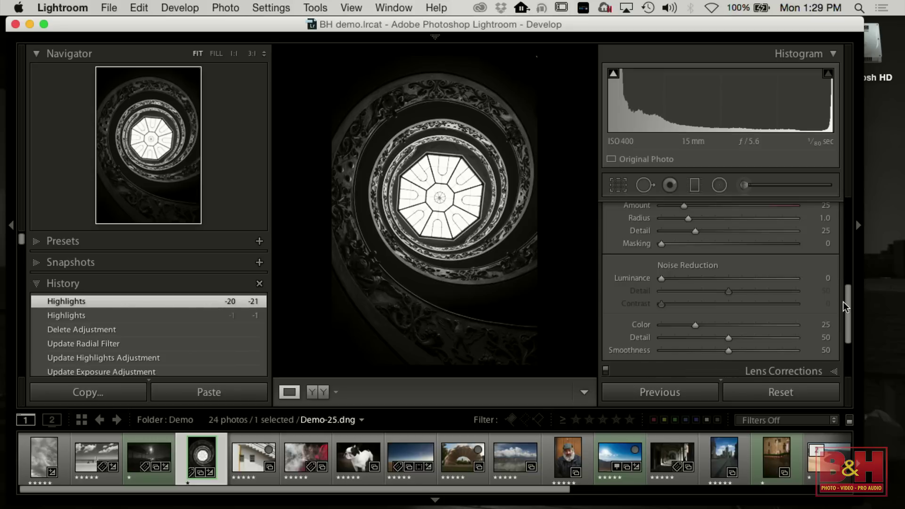
drag(847, 298, 844, 274)
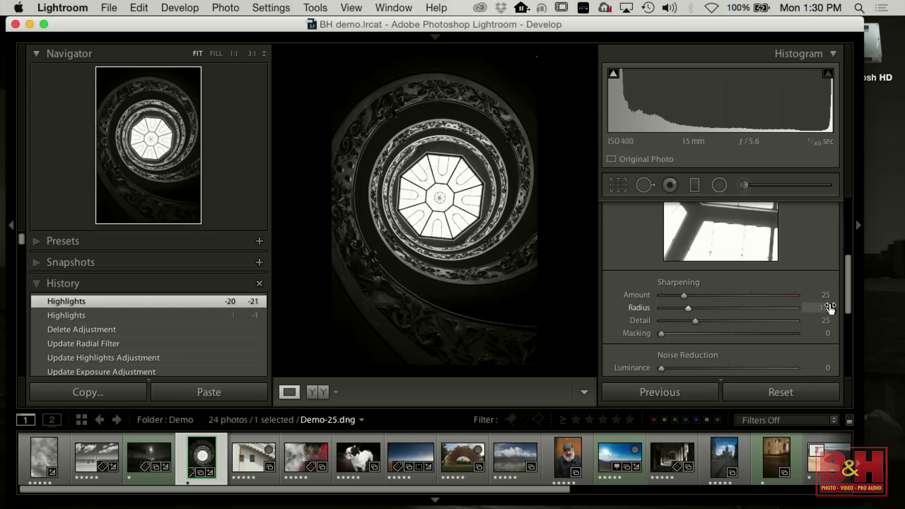
drag(685, 294, 704, 300)
Step: Point the Detail preview at the carved staircase railing beside the skylight
drag(850, 278, 850, 262)
click(613, 212)
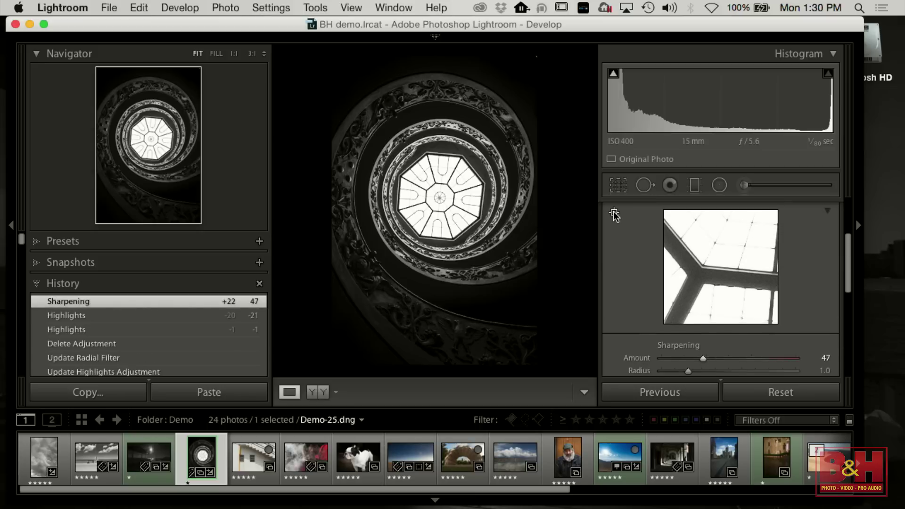
click(499, 214)
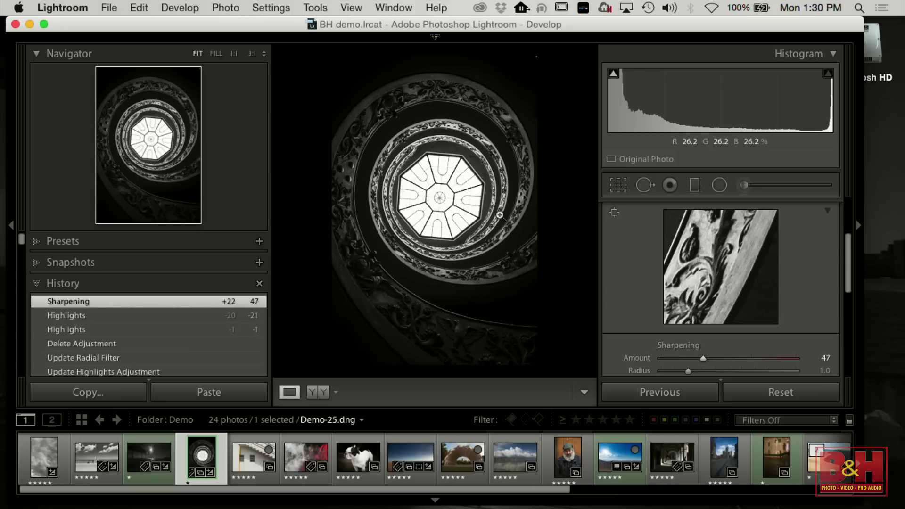
Step: Set the sharpening Masking to 46 while previewing the black-and-white edge mask
drag(852, 279, 847, 296)
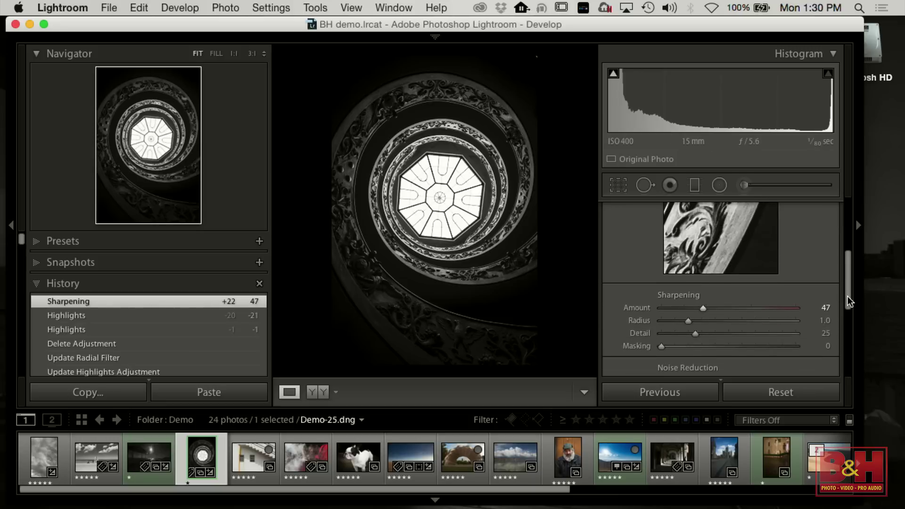
alt+click(660, 346)
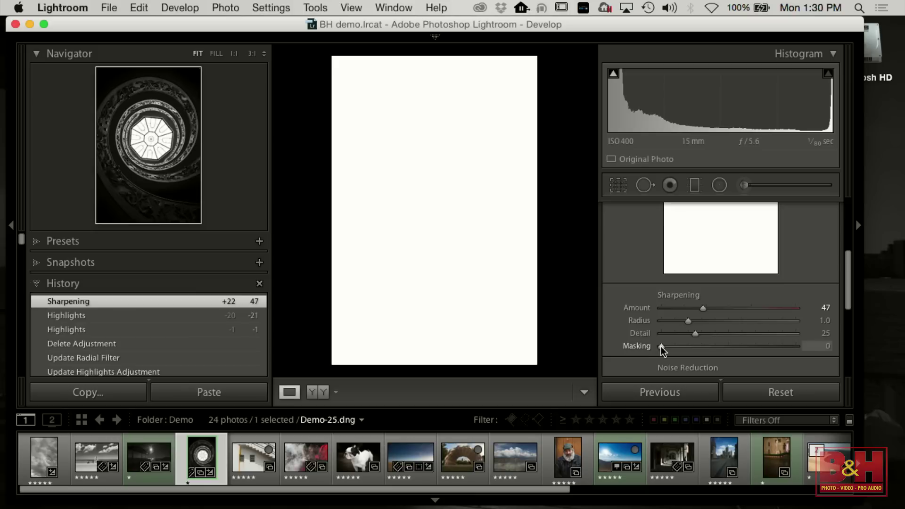
drag(661, 346, 723, 352)
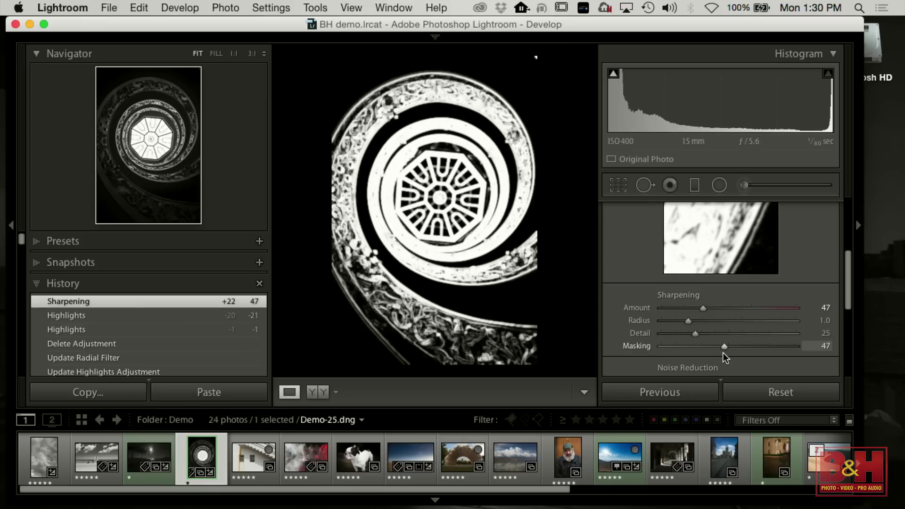
drag(723, 352, 722, 353)
drag(722, 353, 722, 353)
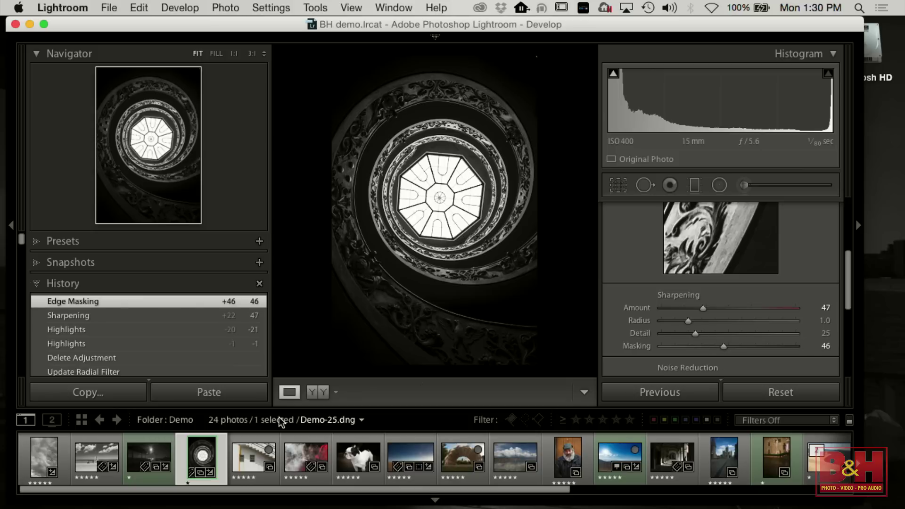
Step: Open Demo-12.tif, the white wall with outdoor stairs, in Silver Efex Pro 2 as a copy with Lightroom adjustments
click(249, 467)
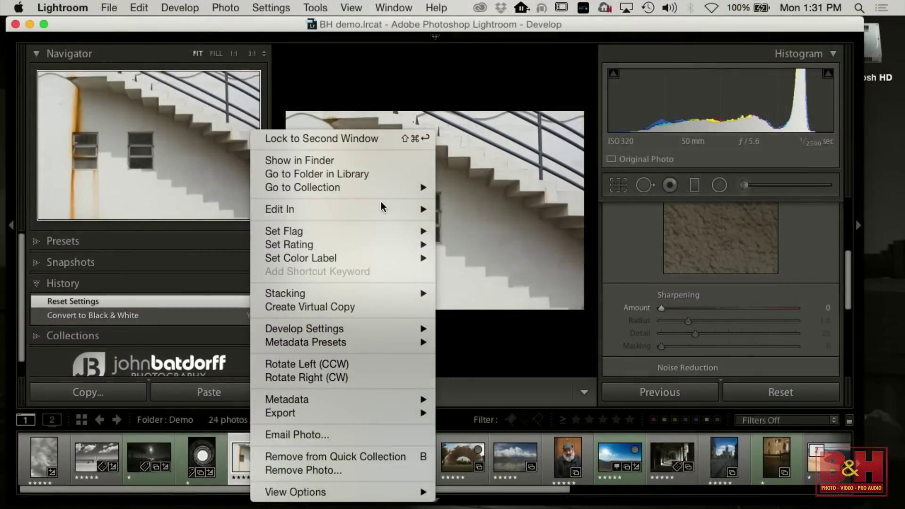
mouse_move(381, 207)
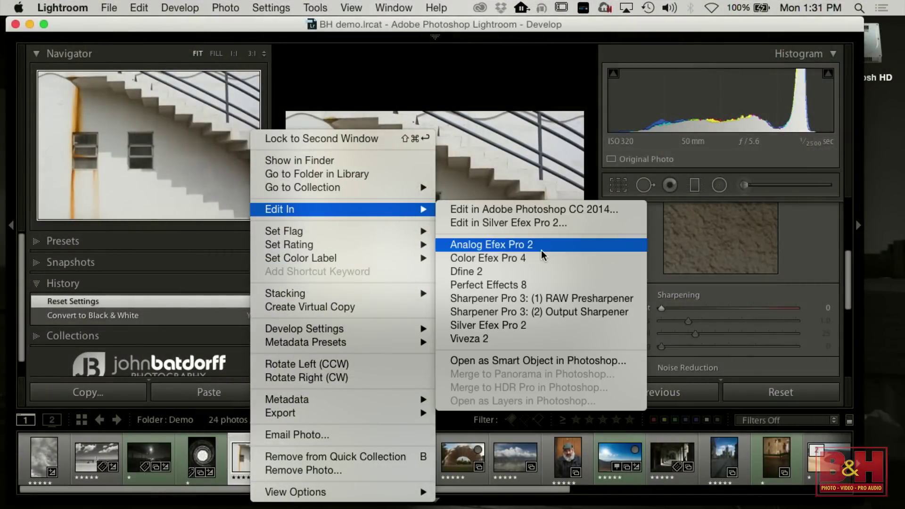
click(527, 324)
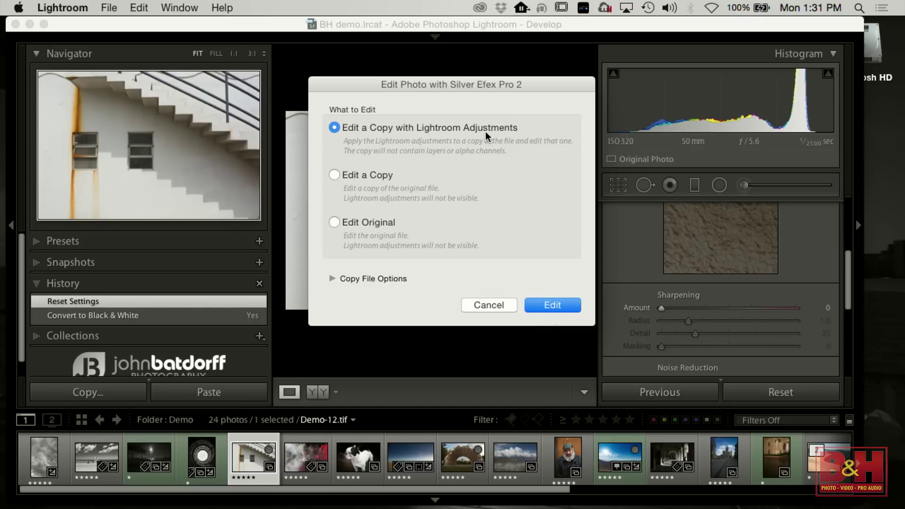
click(551, 306)
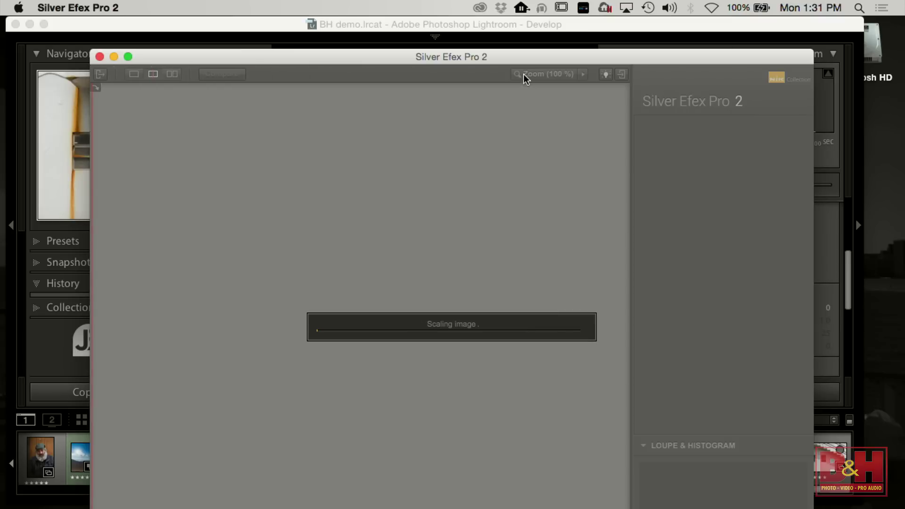
Step: Make the Silver Efex Pro 2 window smaller and reposition it just below the top of the screen
drag(501, 58, 494, 25)
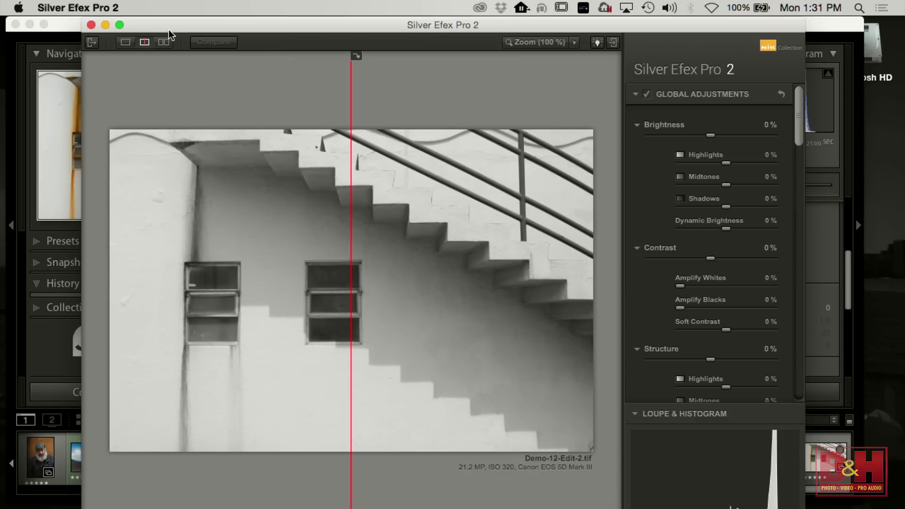
drag(85, 21, 113, 47)
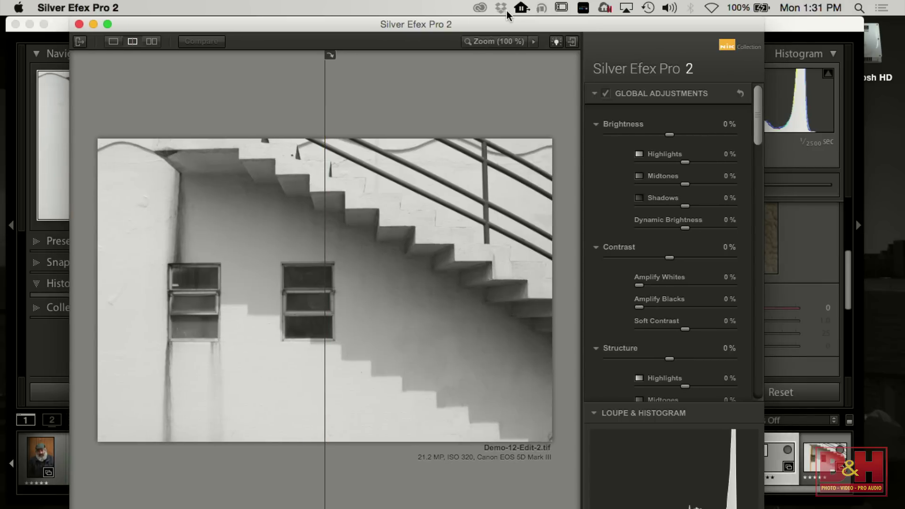
click(502, 8)
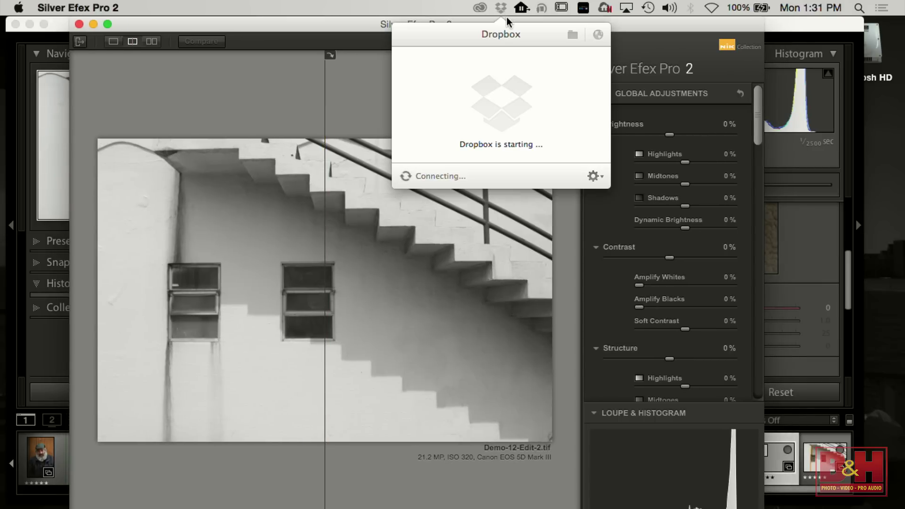
click(346, 23)
drag(346, 25, 348, 39)
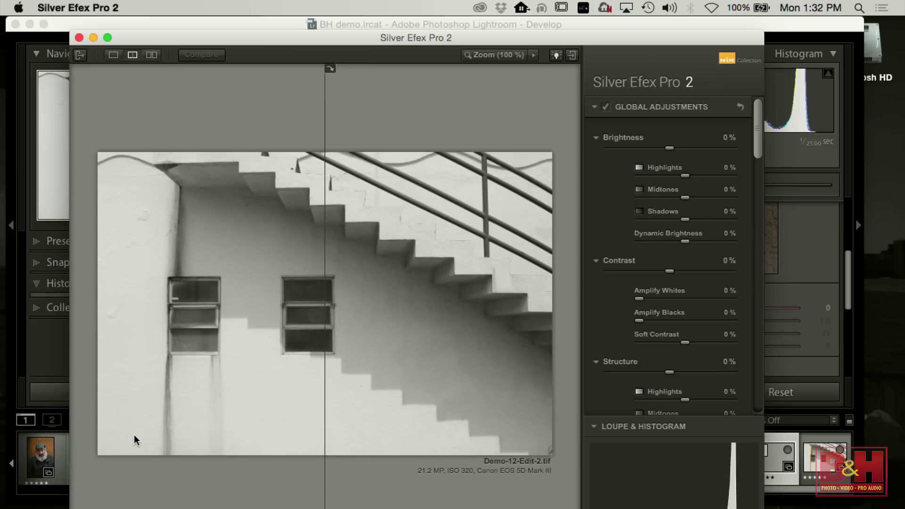
Step: Move the Silver Efex Pro 2 window up beneath the menu bar and open the Preset Library beside the photo
drag(273, 44, 258, 30)
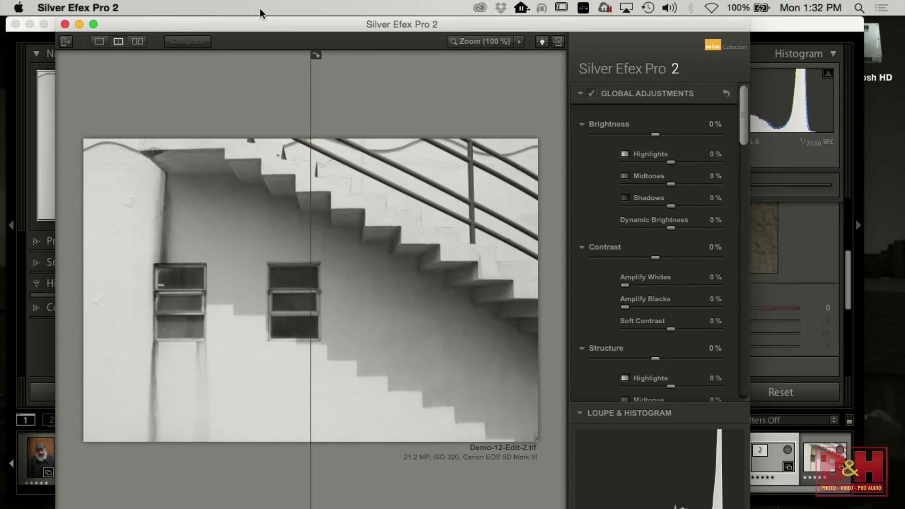
click(61, 42)
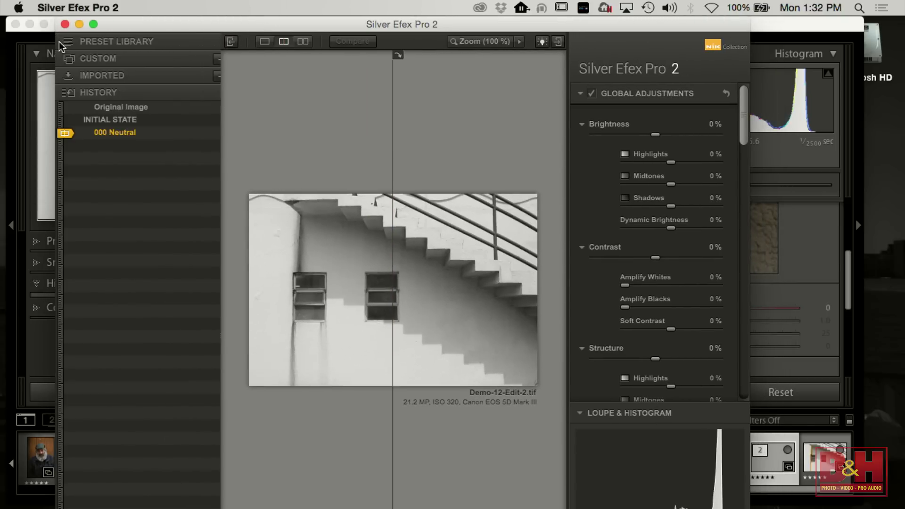
click(102, 41)
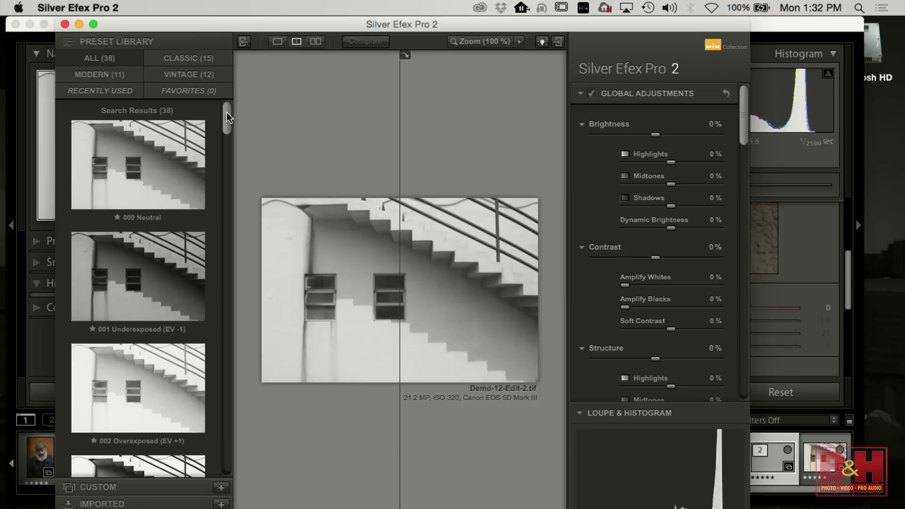
Step: Apply the 004 High Contrast (smooth) preset and shift the split preview divider to compare it with the original
drag(227, 112, 219, 148)
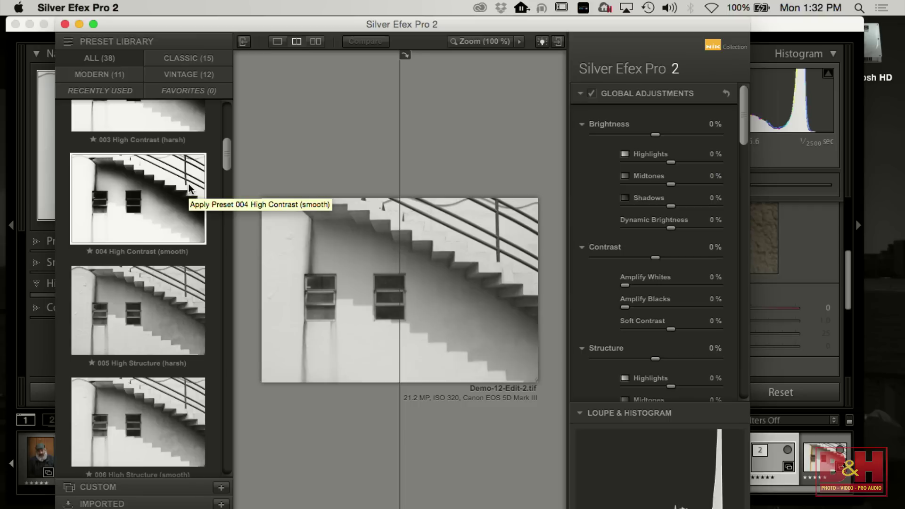
click(171, 203)
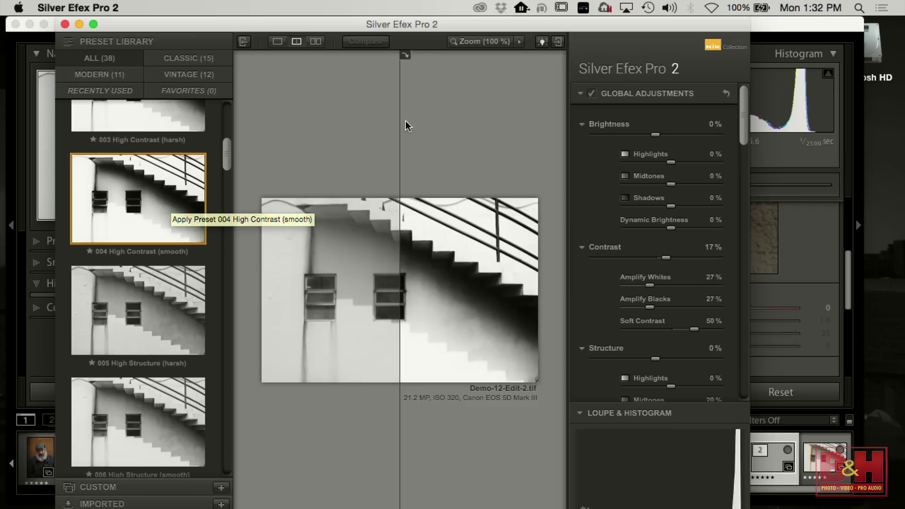
drag(399, 110, 422, 141)
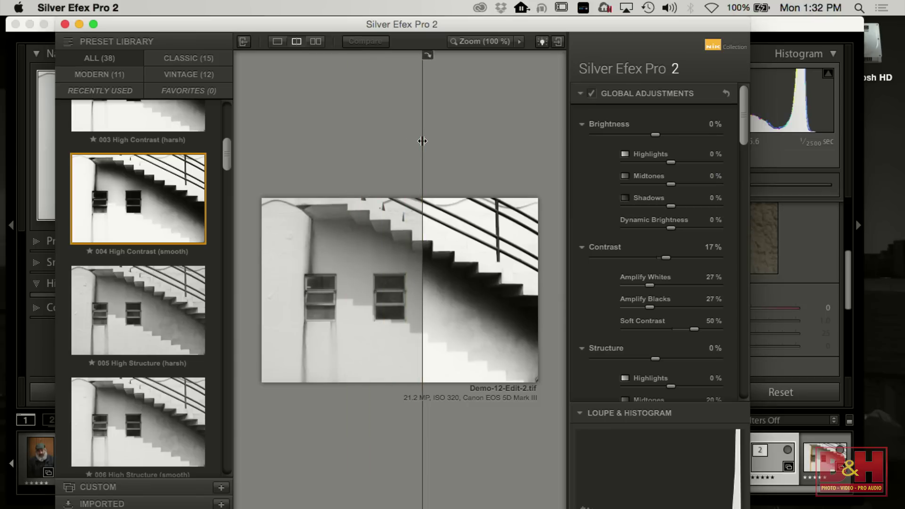
Step: Compare the preset with the original in side-by-side, single-image and split previews, and review its global adjustment values
click(316, 41)
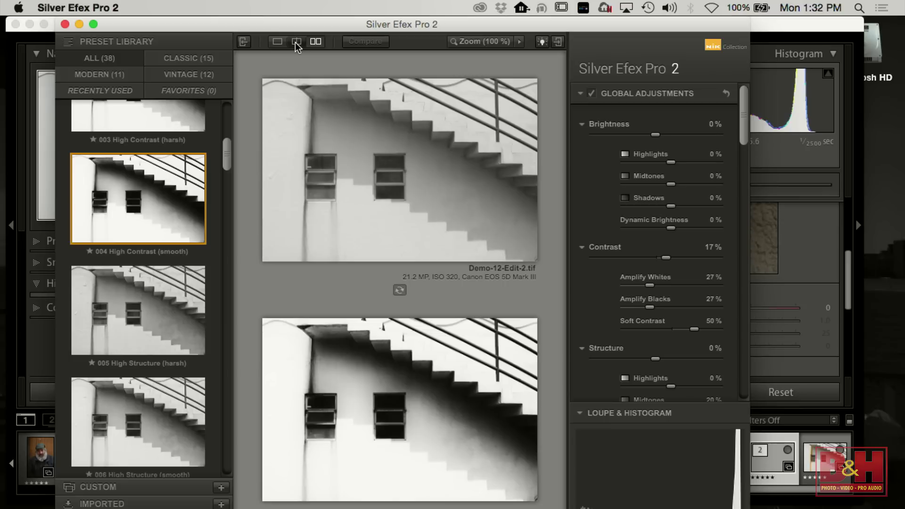
click(278, 42)
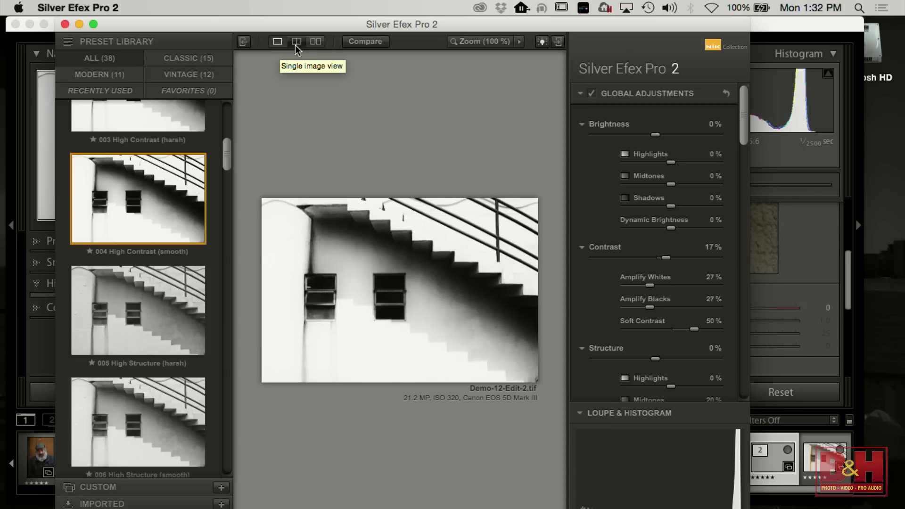
click(296, 41)
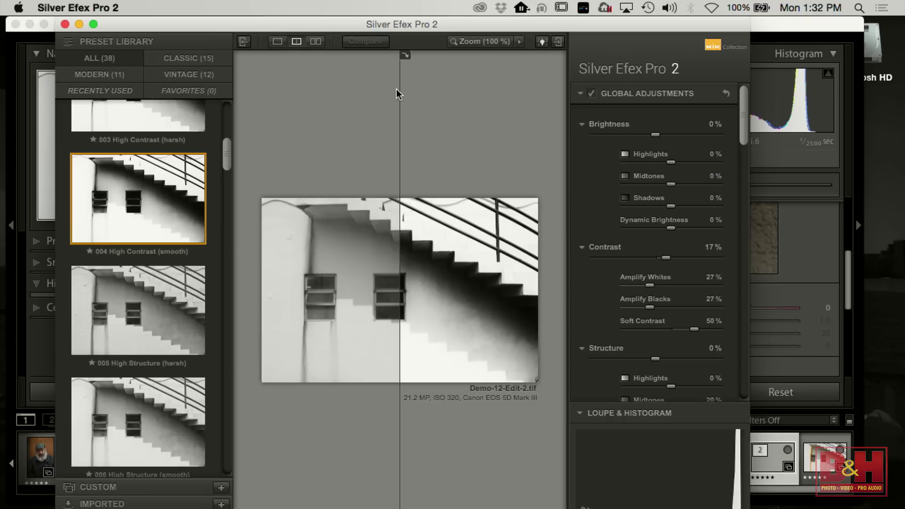
drag(394, 89, 367, 103)
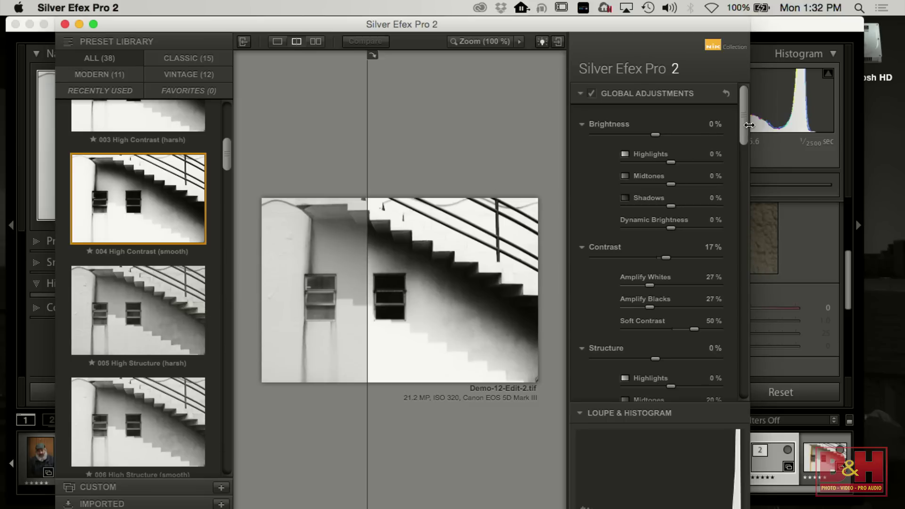
scroll(701, 123, down, 2)
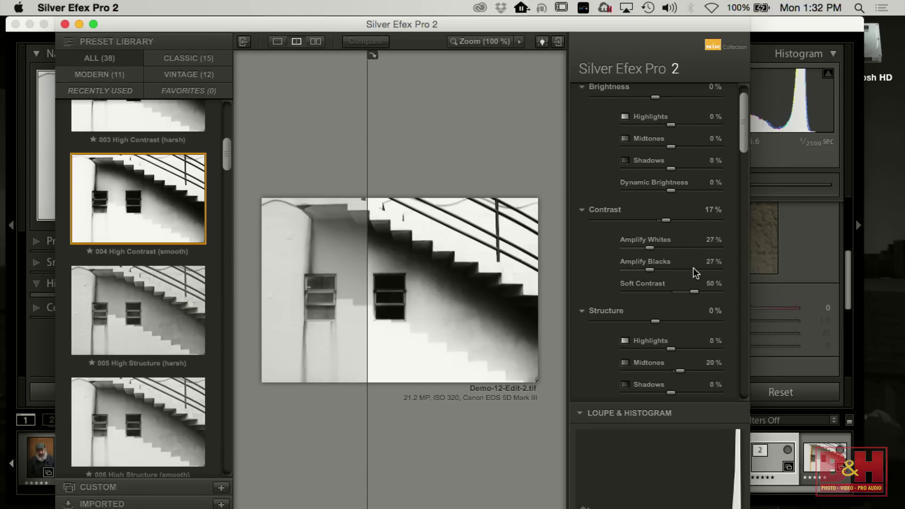
mouse_move(739, 132)
mouse_down()
mouse_move(739, 190)
mouse_move(734, 118)
mouse_up()
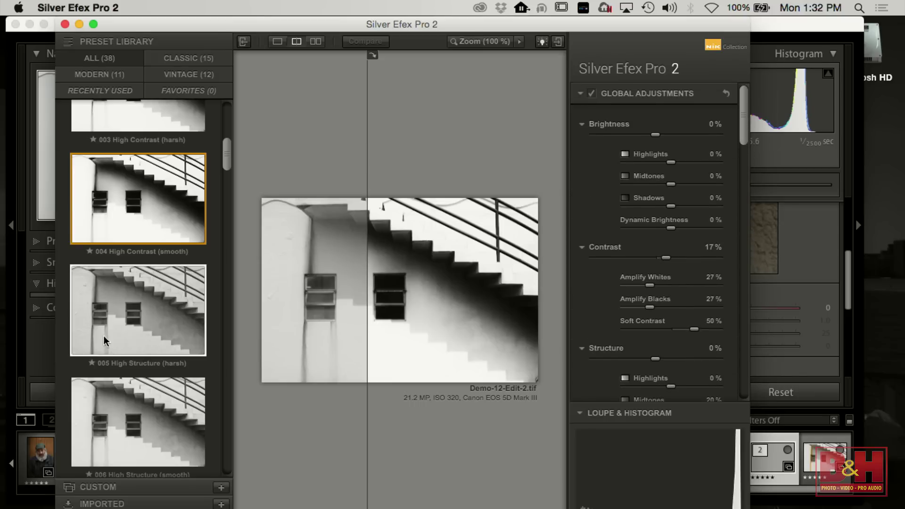
Step: Browse the custom and imported presets, apply the imported Film 1 preset, and extend its split preview across the whole photo
click(136, 489)
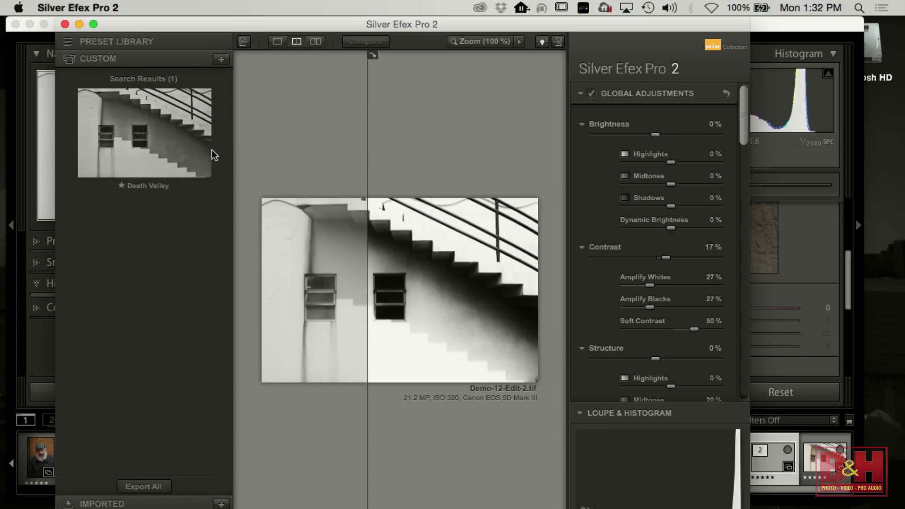
click(106, 41)
click(108, 503)
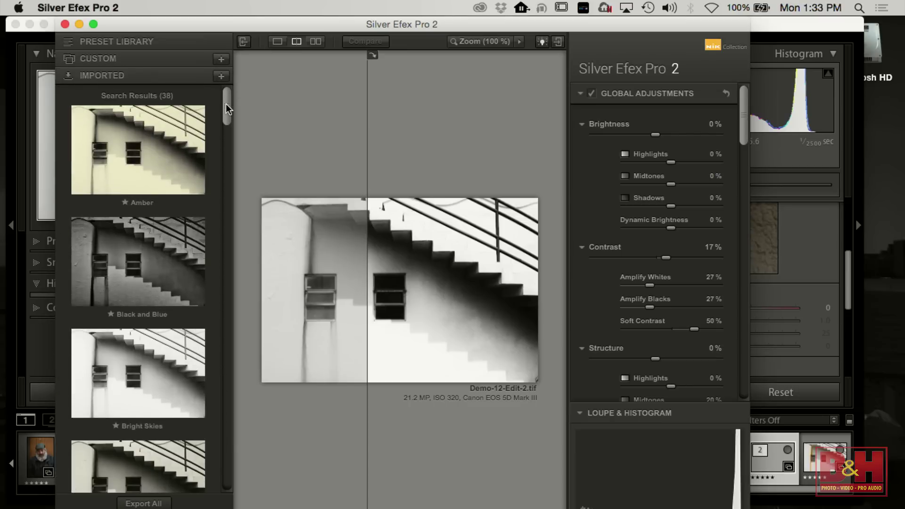
drag(225, 103, 221, 147)
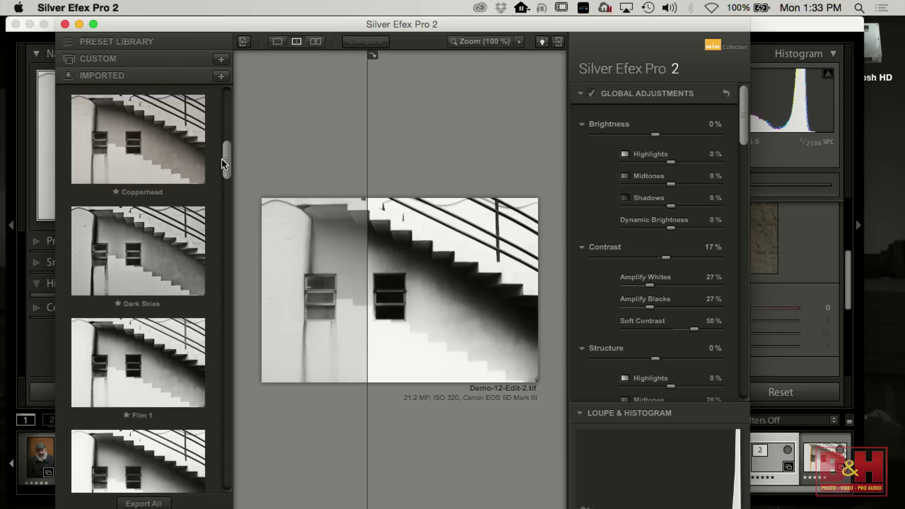
drag(222, 159, 219, 174)
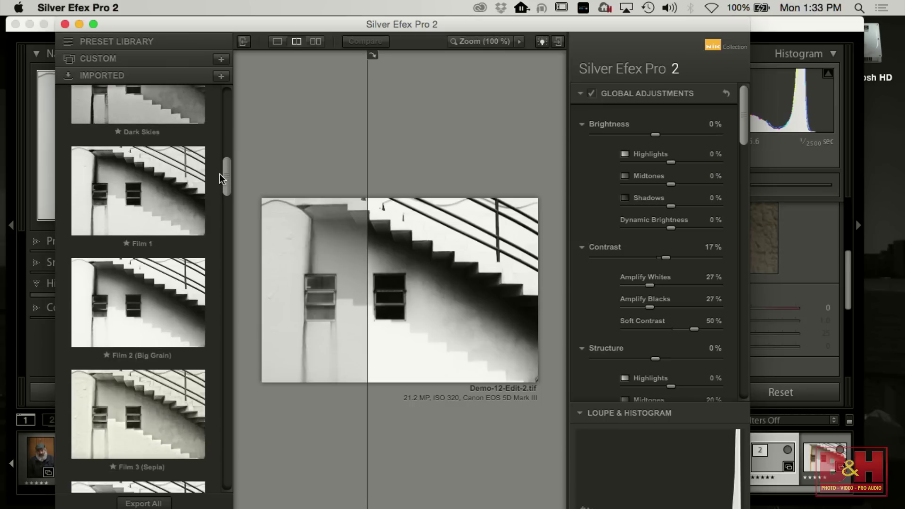
click(129, 203)
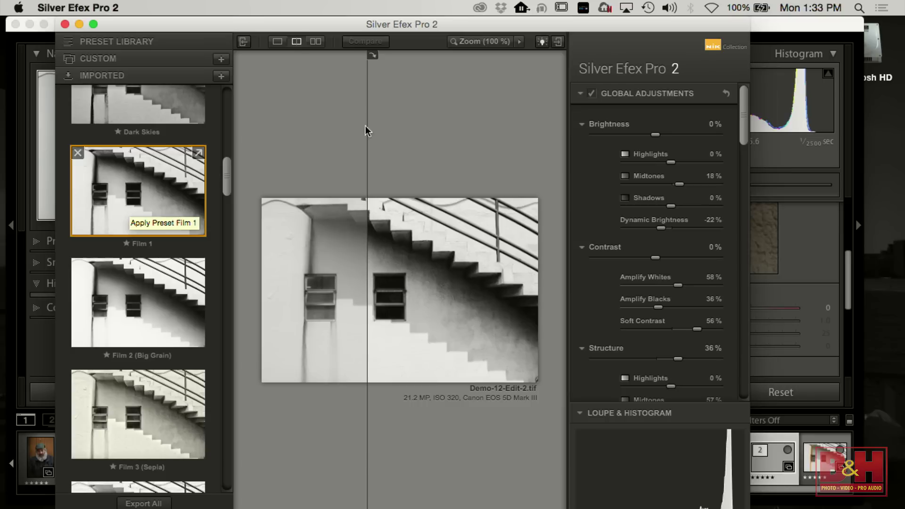
drag(367, 119, 262, 111)
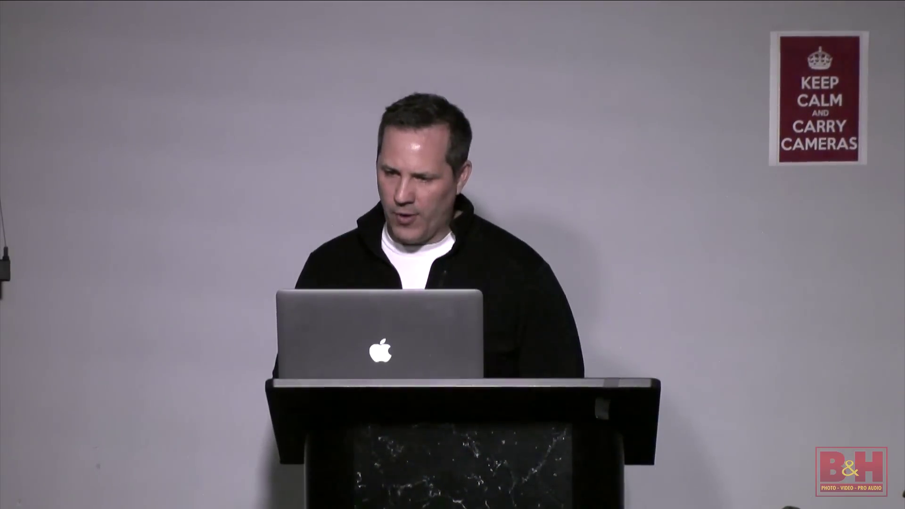
Step: Add a control point on the left window, set its size to 28%, and raise its Brightness slightly
drag(745, 149, 741, 157)
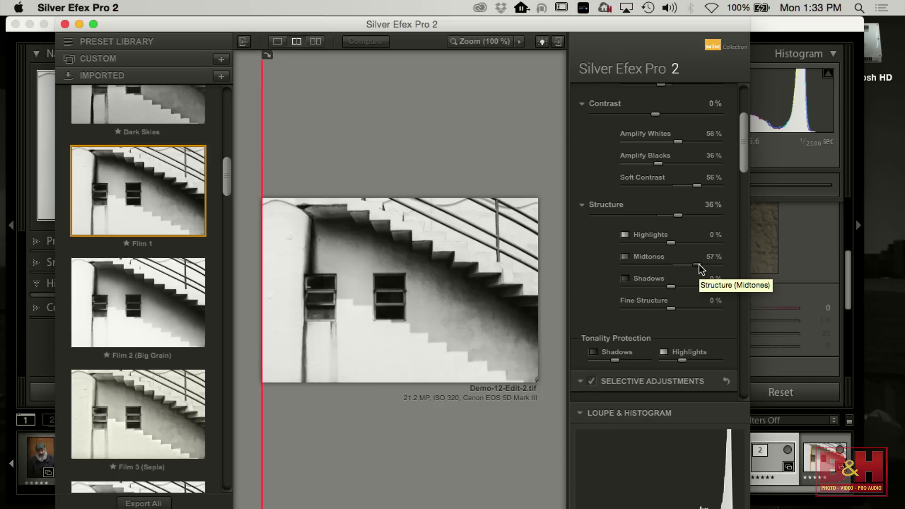
drag(742, 166, 742, 212)
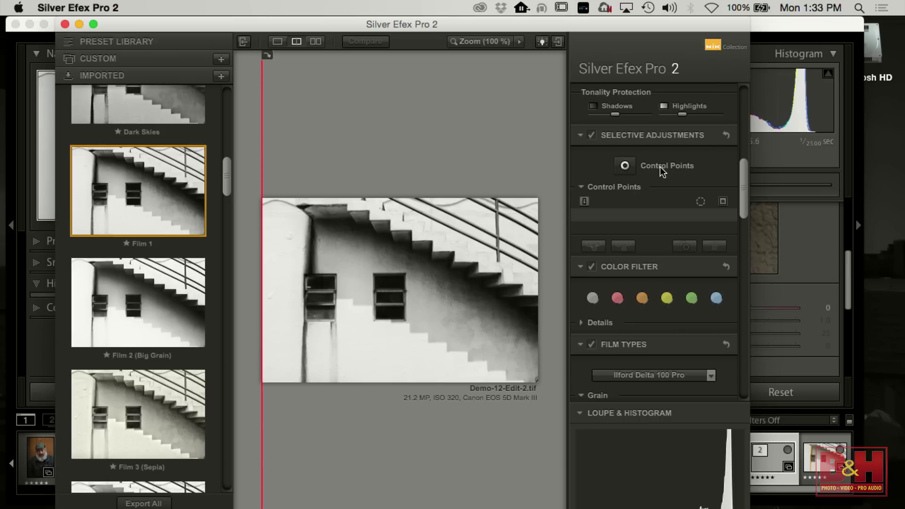
click(625, 166)
click(318, 286)
mouse_move(354, 287)
mouse_down()
mouse_move(319, 290)
mouse_move(358, 292)
mouse_up()
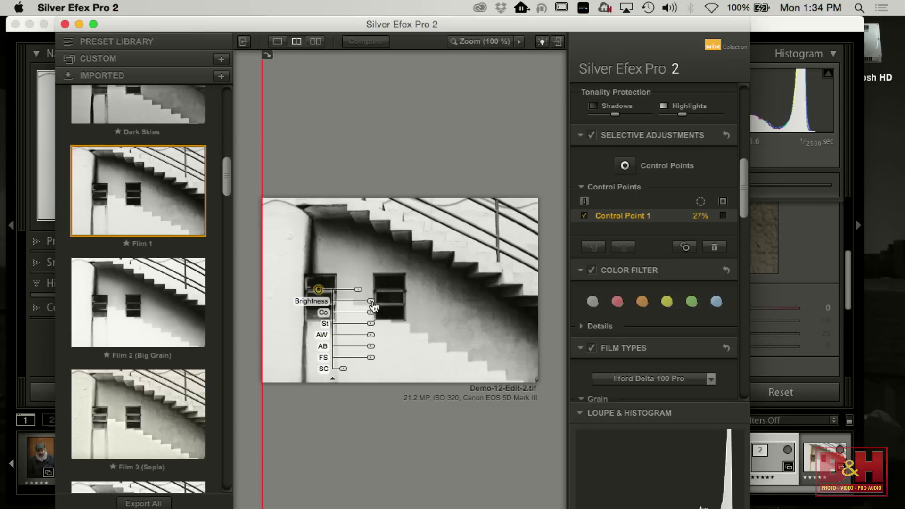
drag(373, 305, 360, 293)
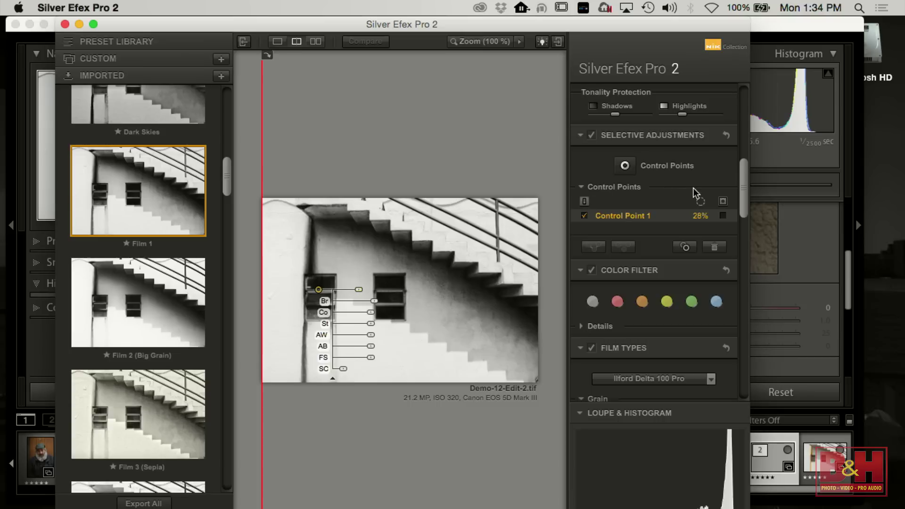
Step: Show the window control point's selection mask and reduce its size to 16%
click(724, 216)
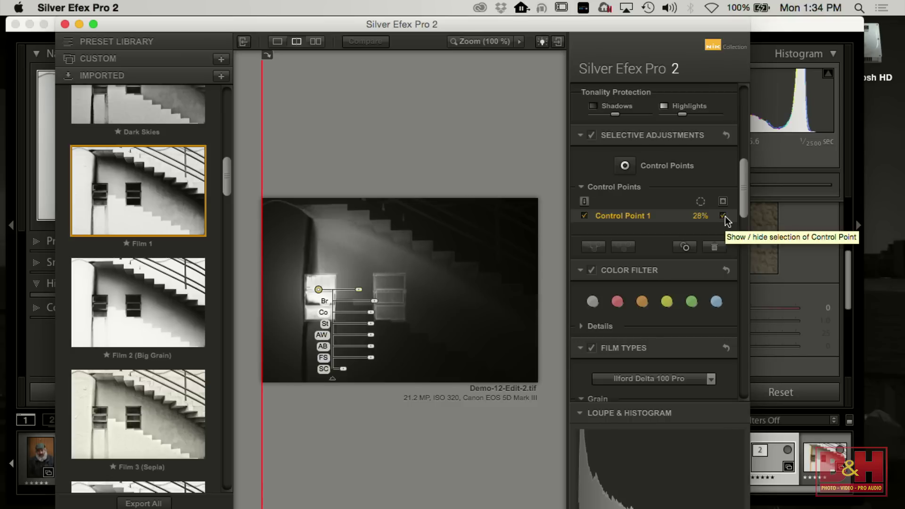
drag(359, 289, 354, 295)
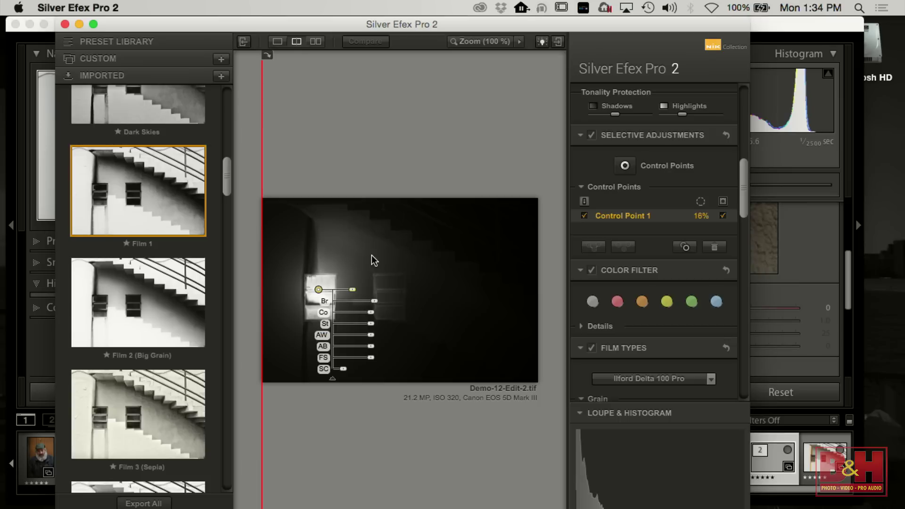
Step: Add two control points on the shaded wall above the left window to limit the window point's selection
click(625, 166)
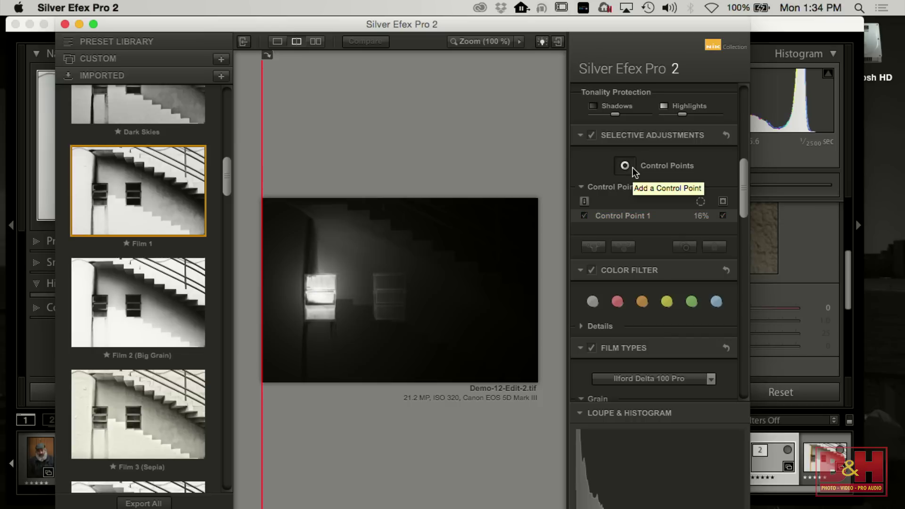
click(353, 247)
drag(353, 248, 351, 258)
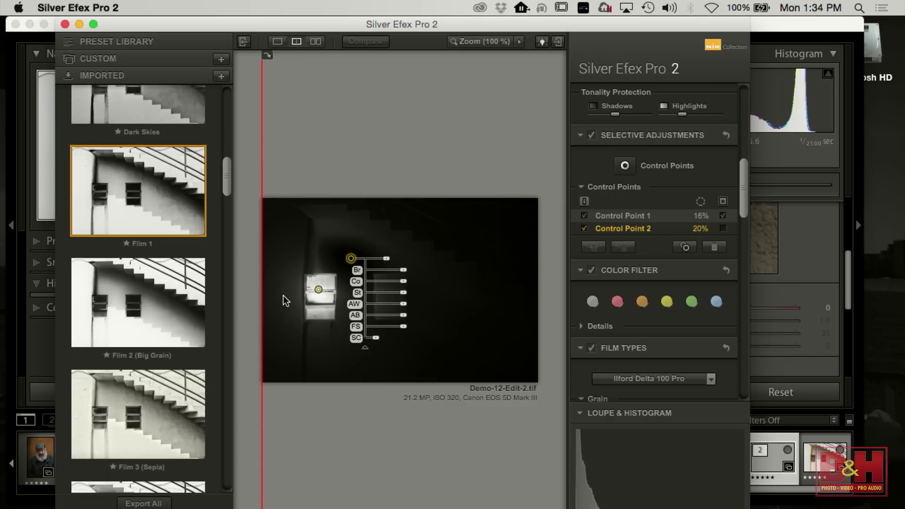
click(318, 288)
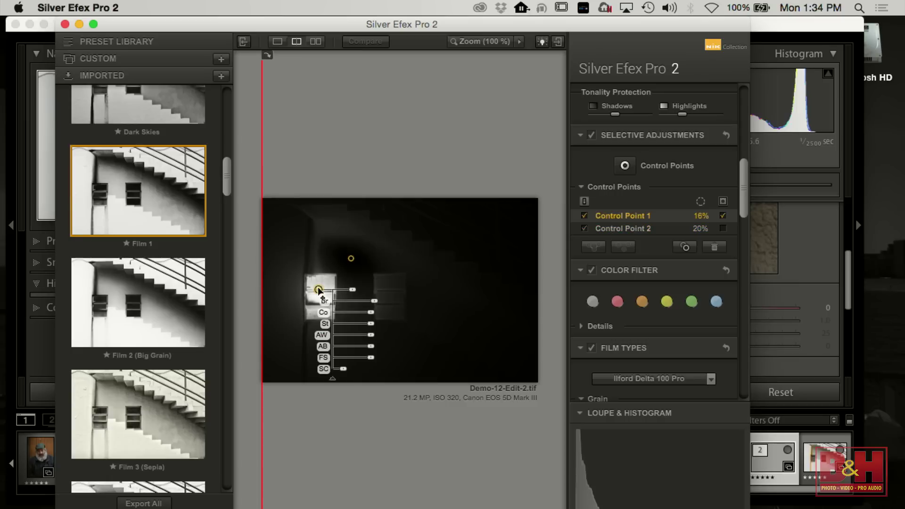
click(625, 166)
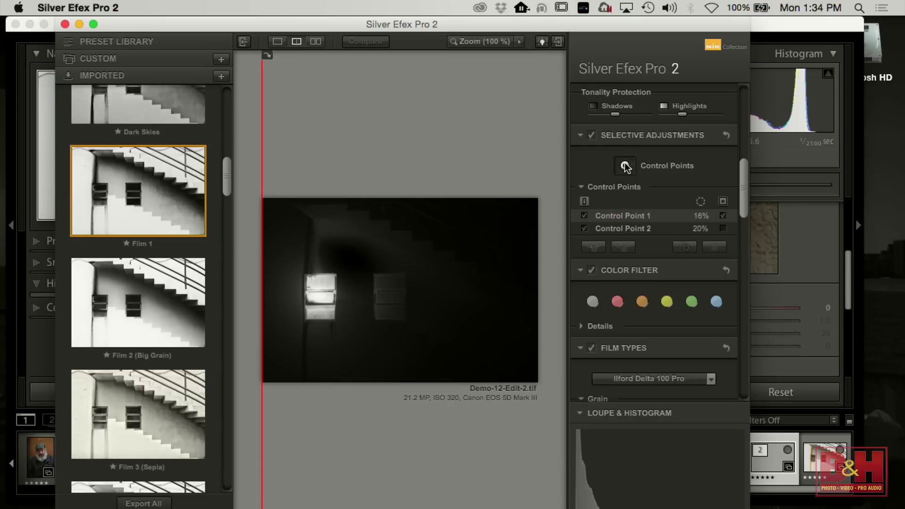
click(332, 231)
mouse_move(333, 232)
mouse_down()
mouse_move(368, 272)
mouse_move(351, 226)
mouse_move(335, 242)
mouse_up()
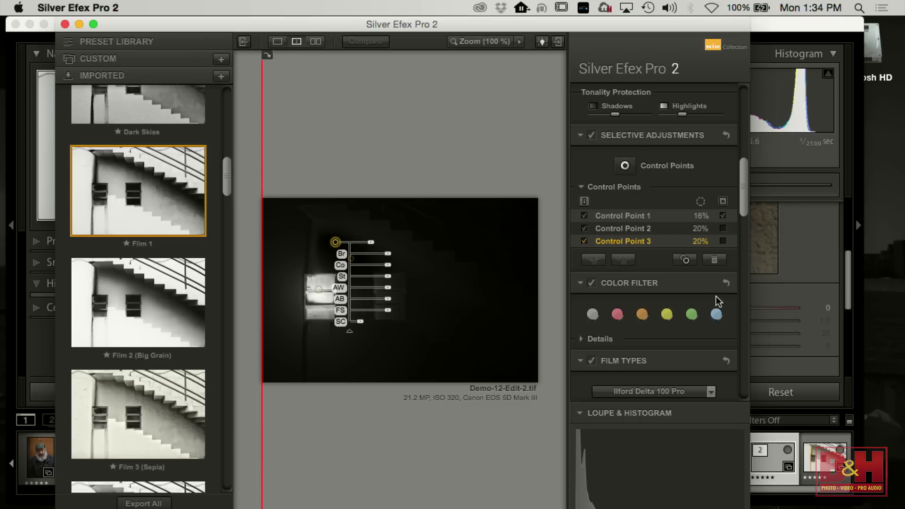
Step: Hide the selection mask, reselect the left window's control point, and nudge it slightly lower while leaving Amplify Blacks at 0%
click(723, 215)
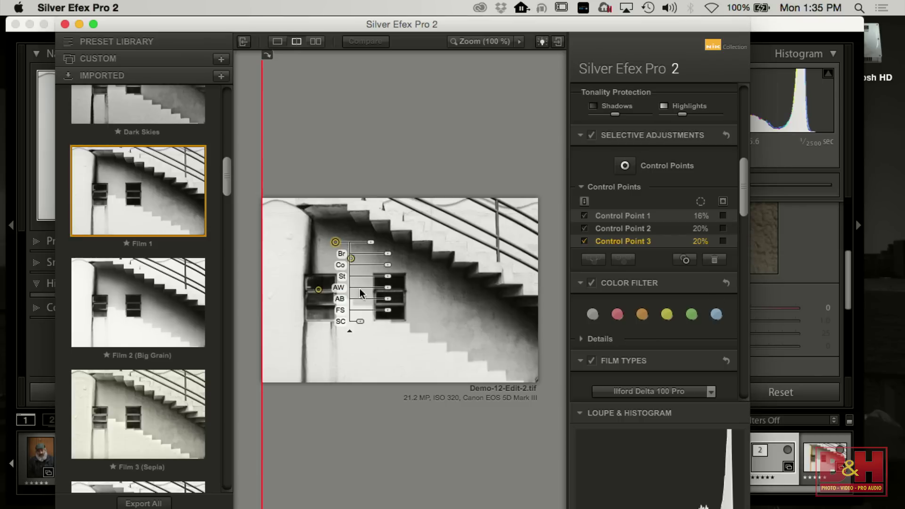
click(319, 290)
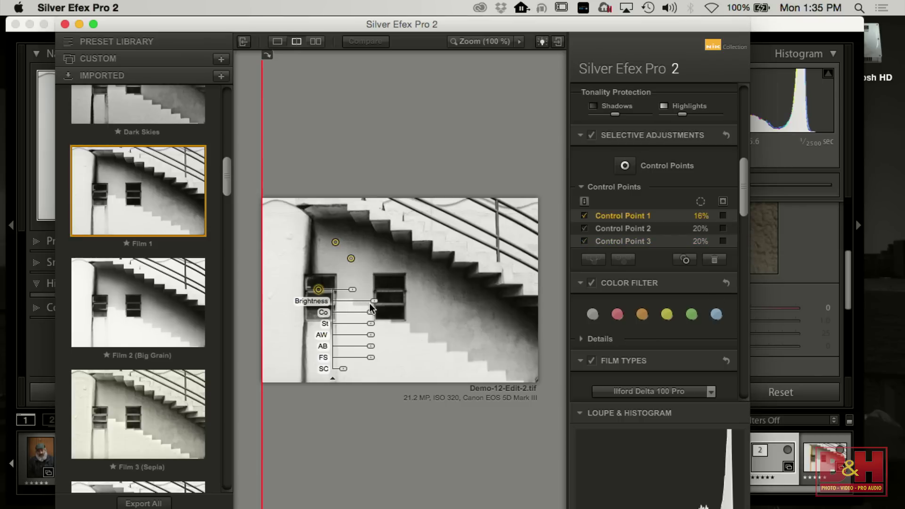
click(371, 349)
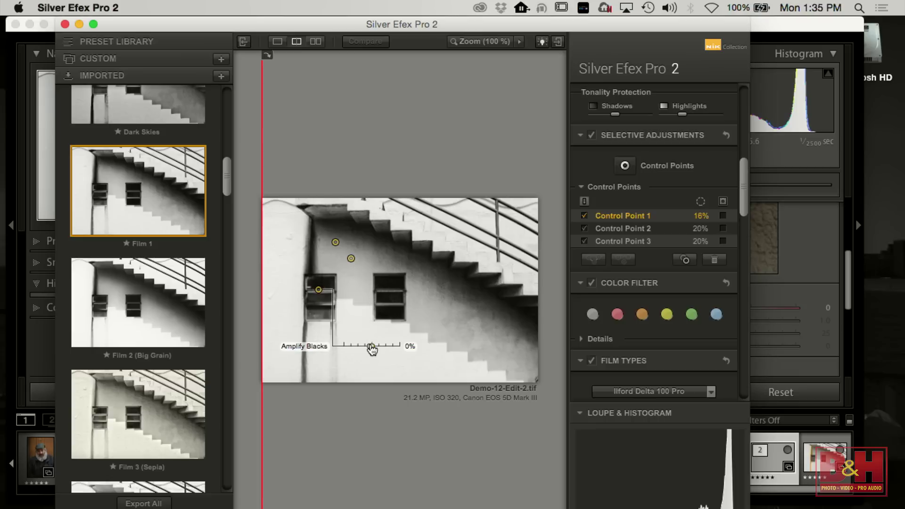
mouse_move(372, 348)
mouse_down()
mouse_move(383, 348)
mouse_move(364, 350)
mouse_move(372, 350)
mouse_up()
drag(319, 289, 320, 291)
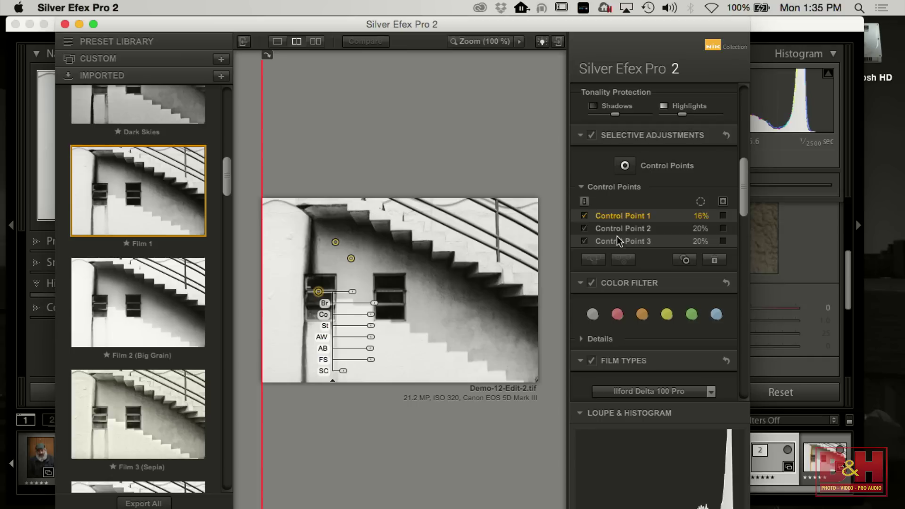
Step: Review the Grain and color Sensitivity settings of the film type
drag(743, 197, 739, 256)
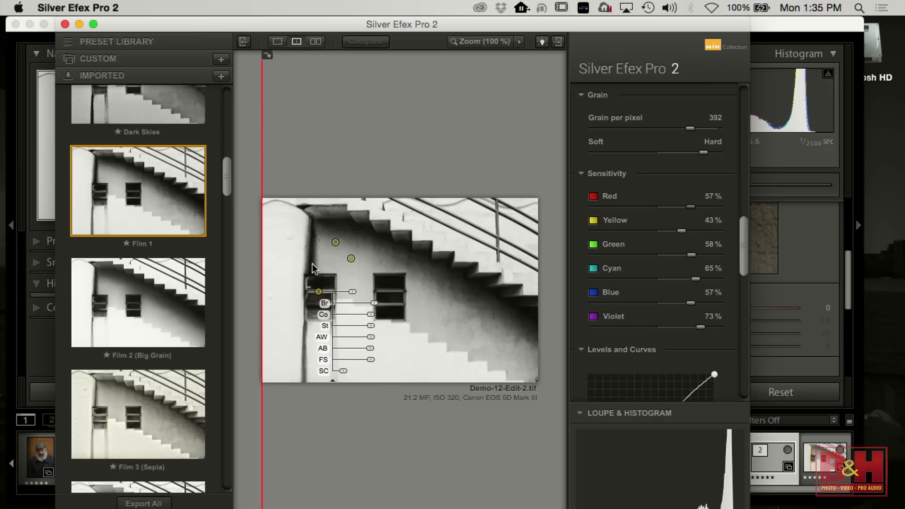
mouse_move(262, 73)
mouse_down()
mouse_move(337, 82)
mouse_move(262, 82)
mouse_up()
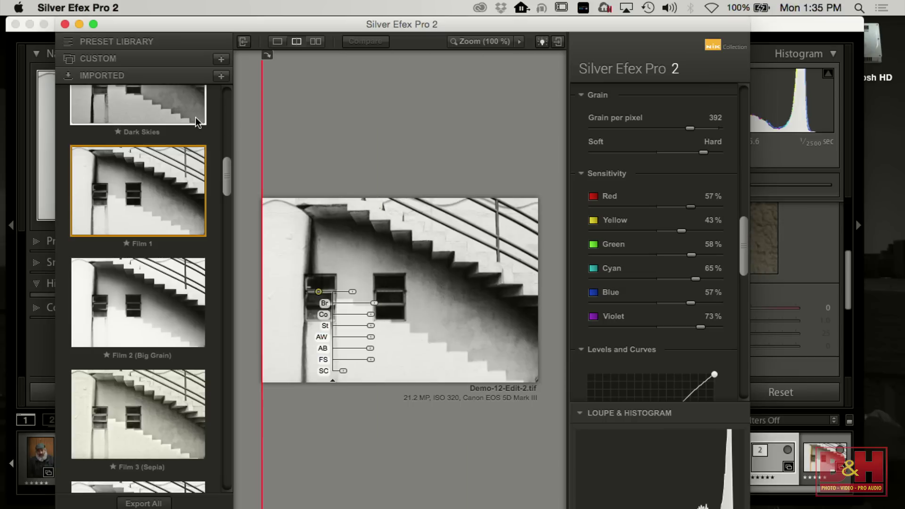
Step: Compare the color original with the edit around the left wall in the split preview, and raise the film's Yellow sensitivity to 72%
drag(262, 135, 311, 133)
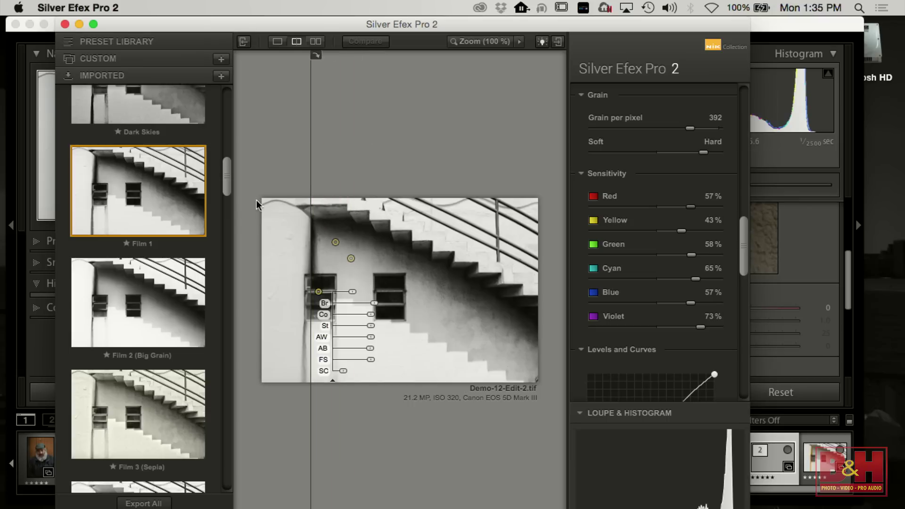
drag(219, 31, 216, 31)
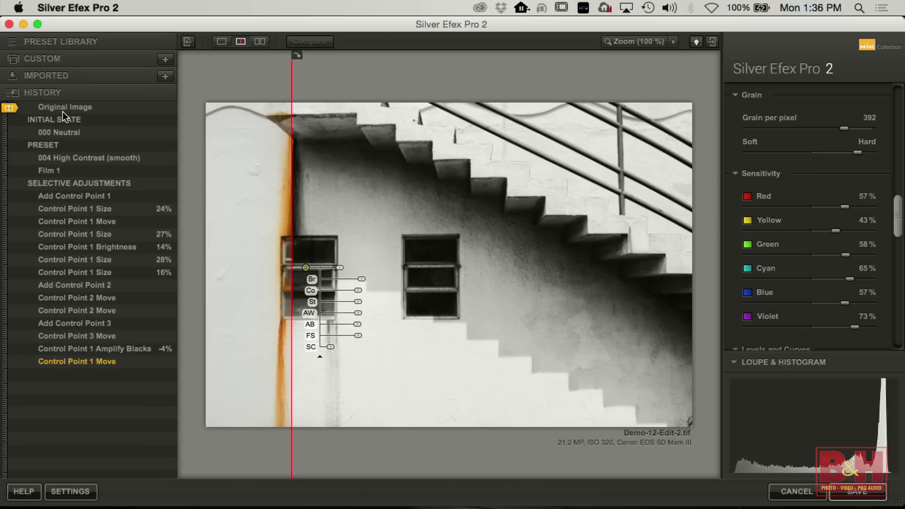
drag(292, 83, 307, 134)
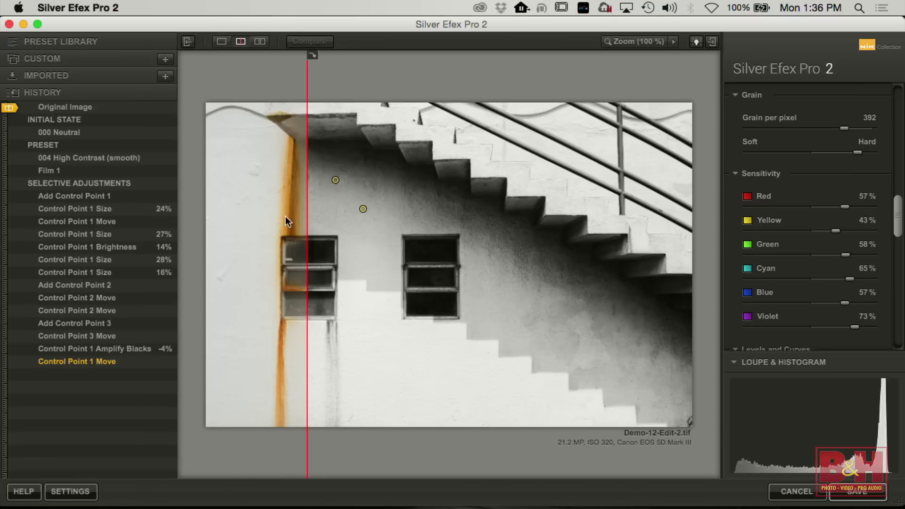
drag(308, 83, 208, 84)
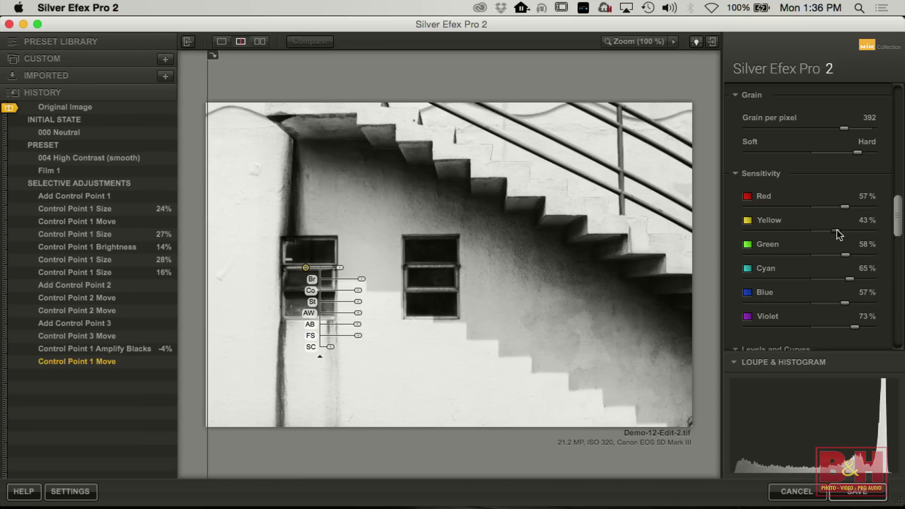
mouse_move(863, 230)
mouse_down()
mouse_move(873, 230)
mouse_move(770, 240)
mouse_move(855, 238)
mouse_up()
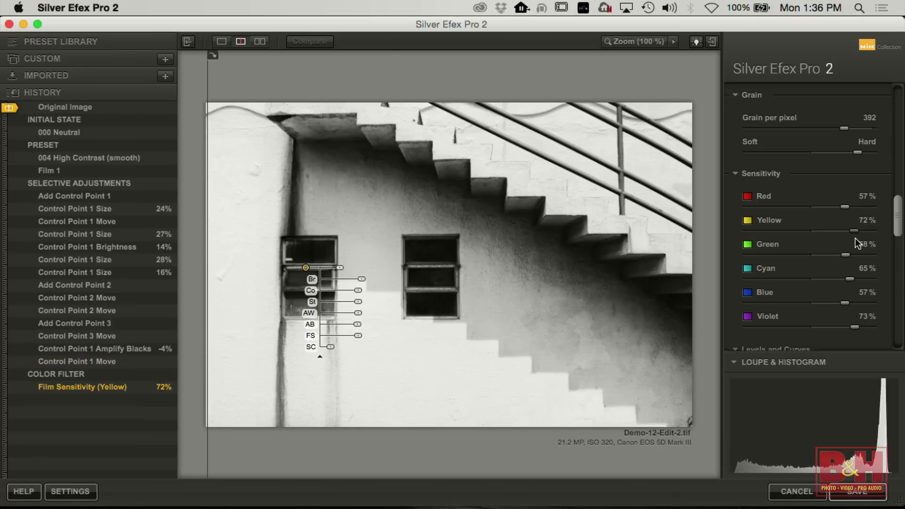
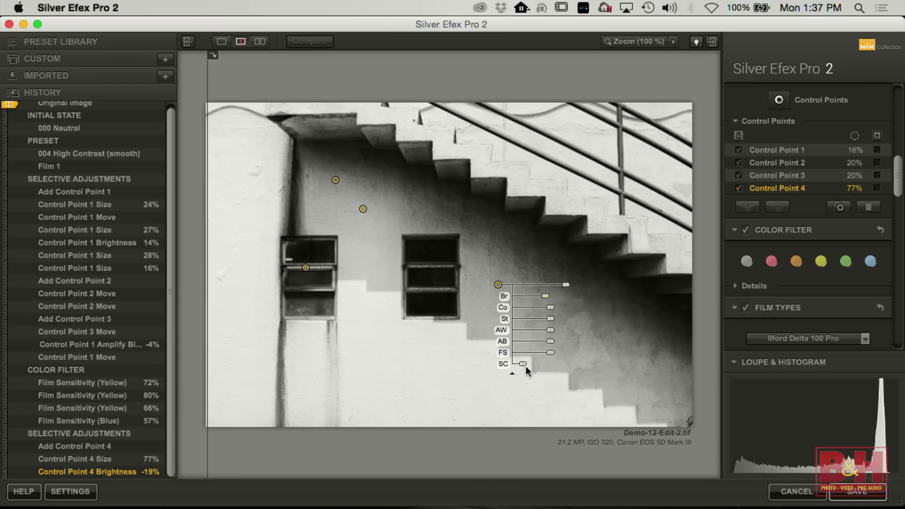
Step: Set the Structure of the control point on the shaded wall beneath the stairs to 59%
drag(550, 318, 575, 330)
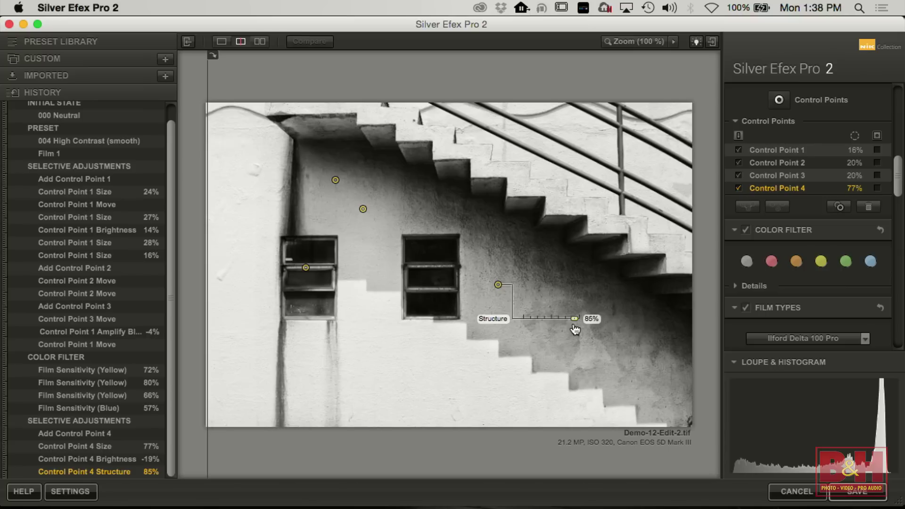
drag(575, 330, 566, 324)
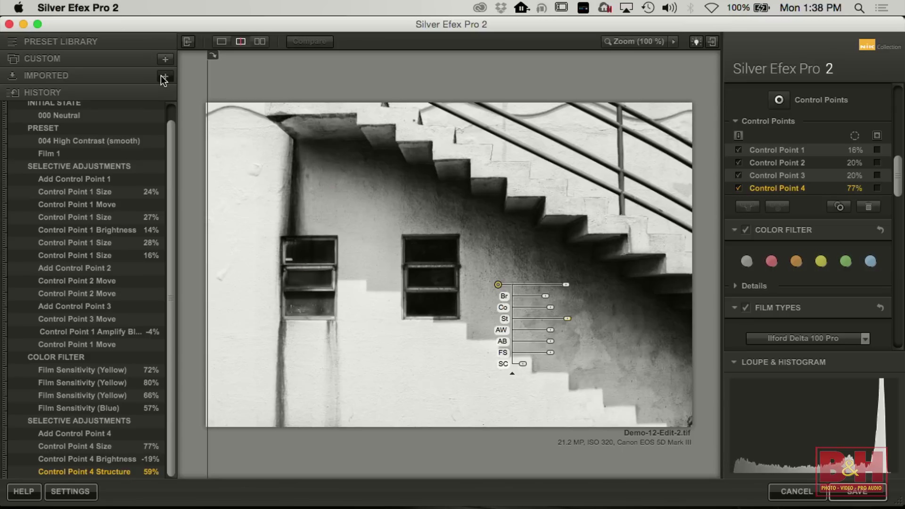
Step: Save the current adjustments as a custom preset named BH Preset
click(97, 59)
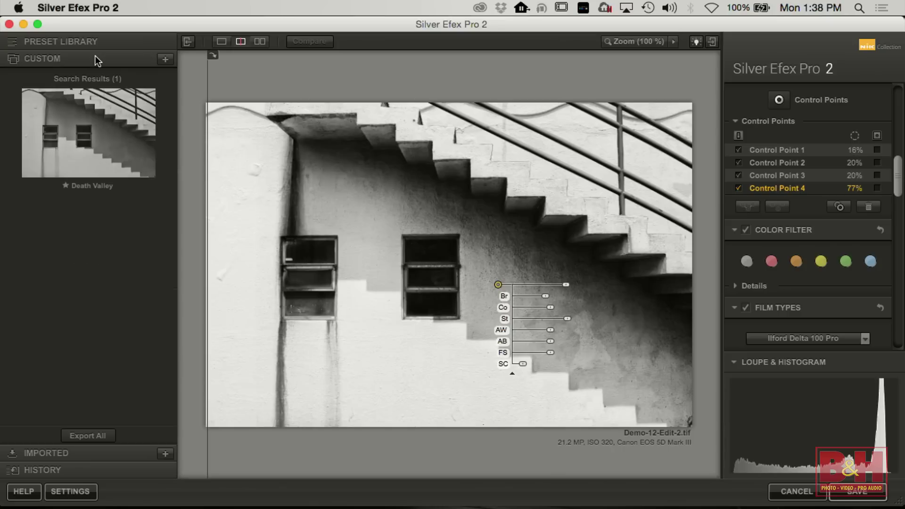
click(165, 59)
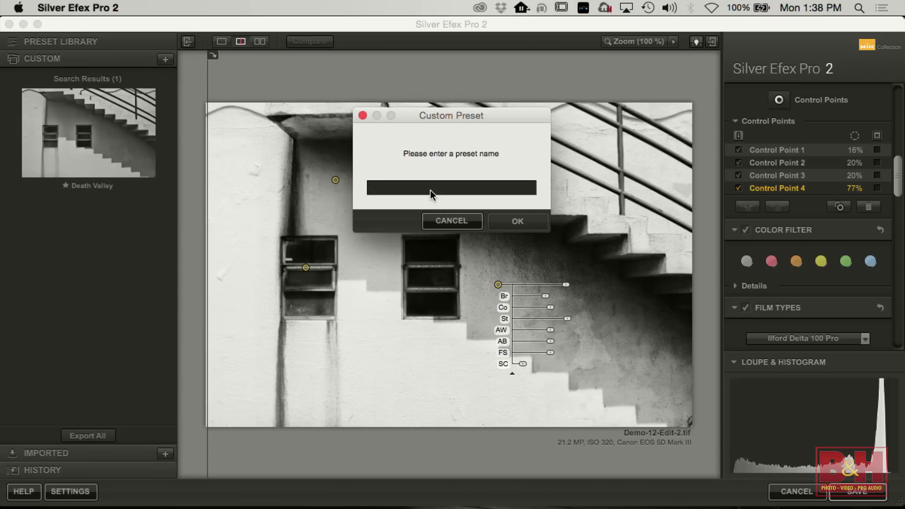
text(BH Preset)
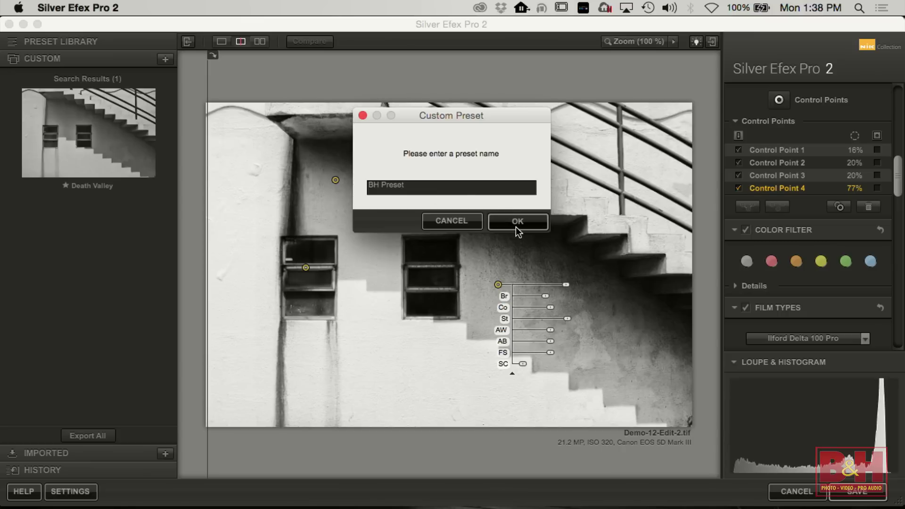
click(516, 226)
mouse_move(85, 129)
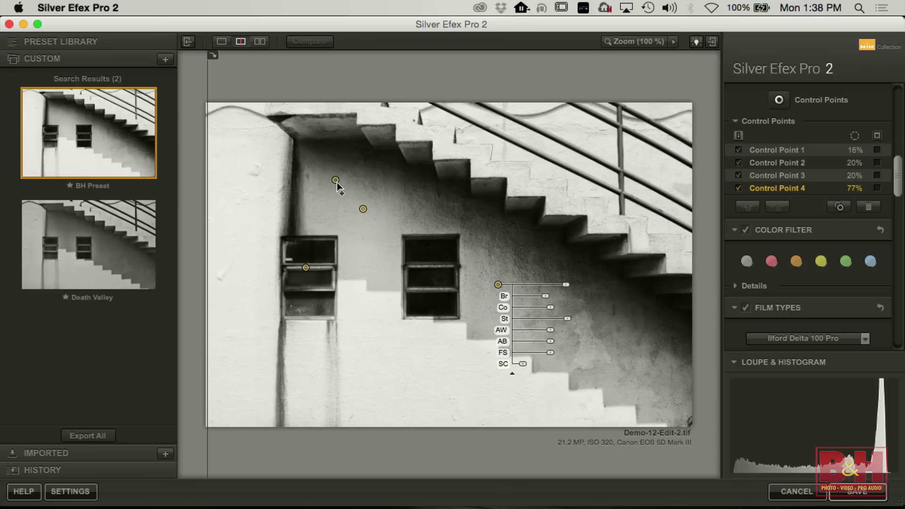
Step: Raise the global Soft Contrast to 82% and update BH Preset with the current settings
drag(208, 91, 171, 138)
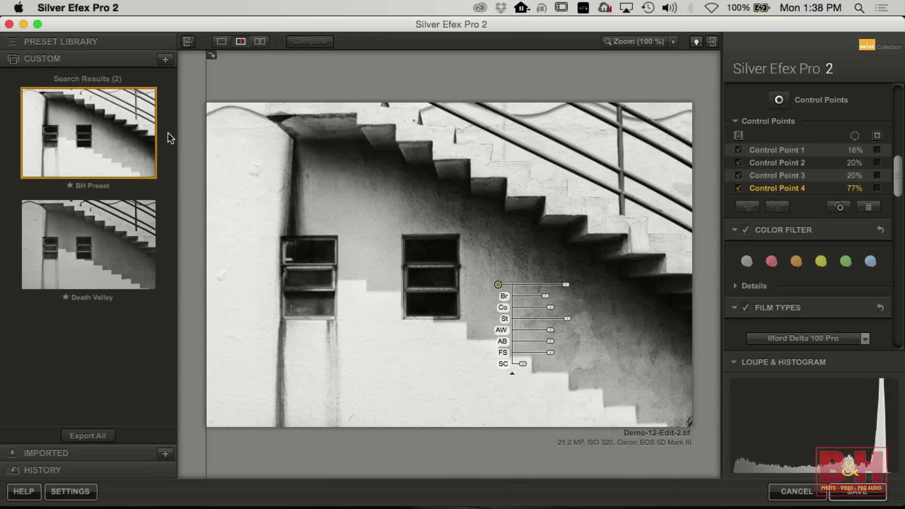
drag(899, 207, 899, 125)
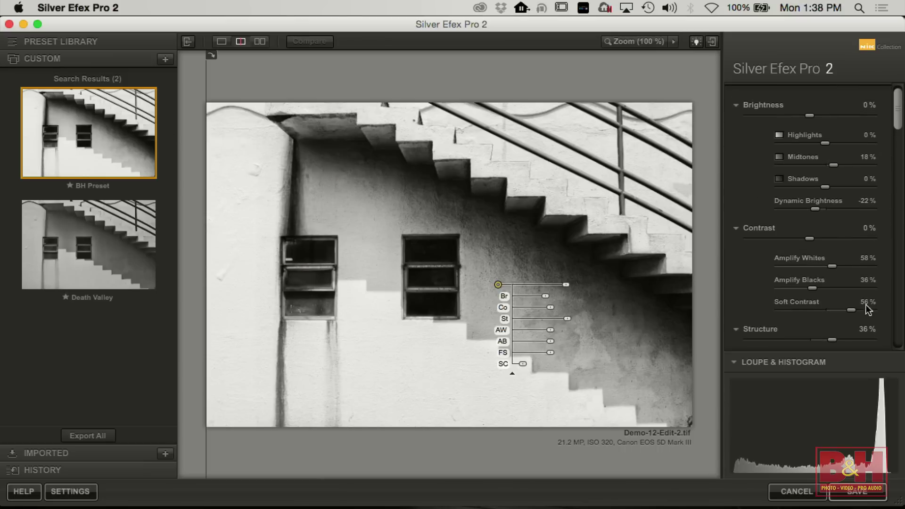
drag(851, 310, 865, 315)
mouse_move(131, 150)
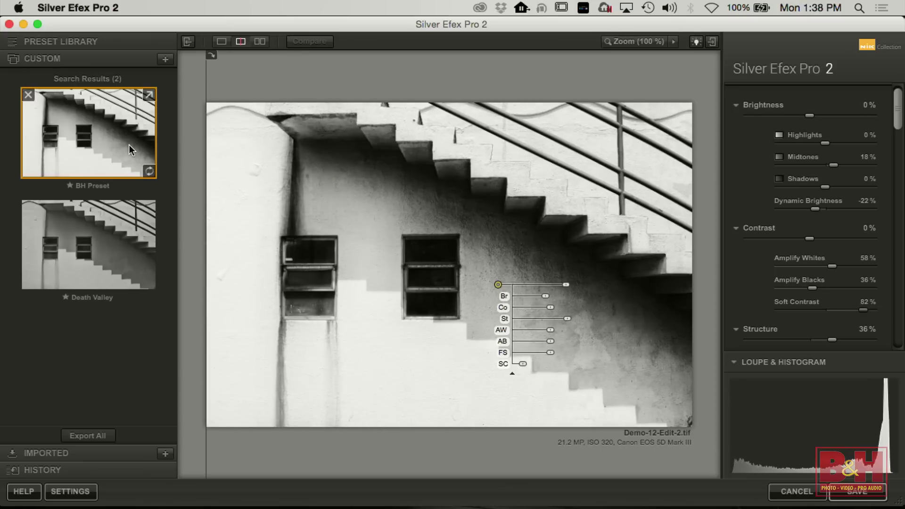
click(149, 173)
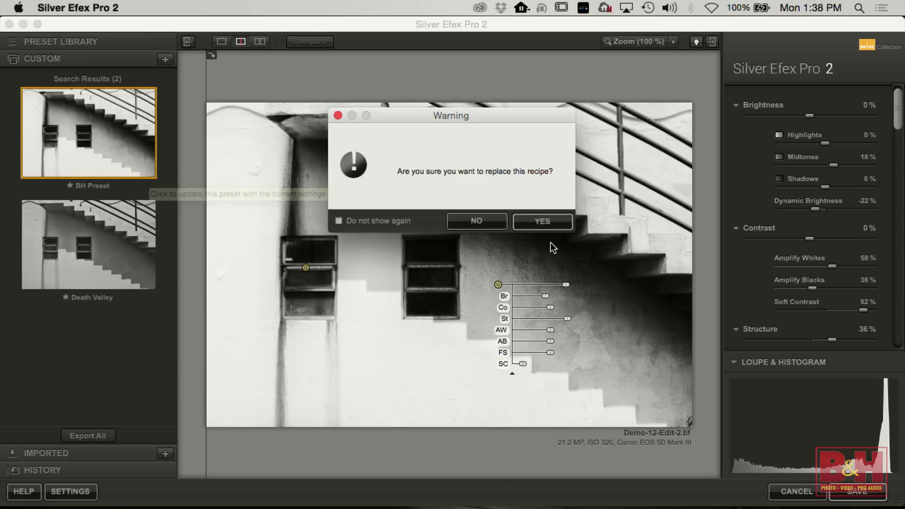
click(535, 219)
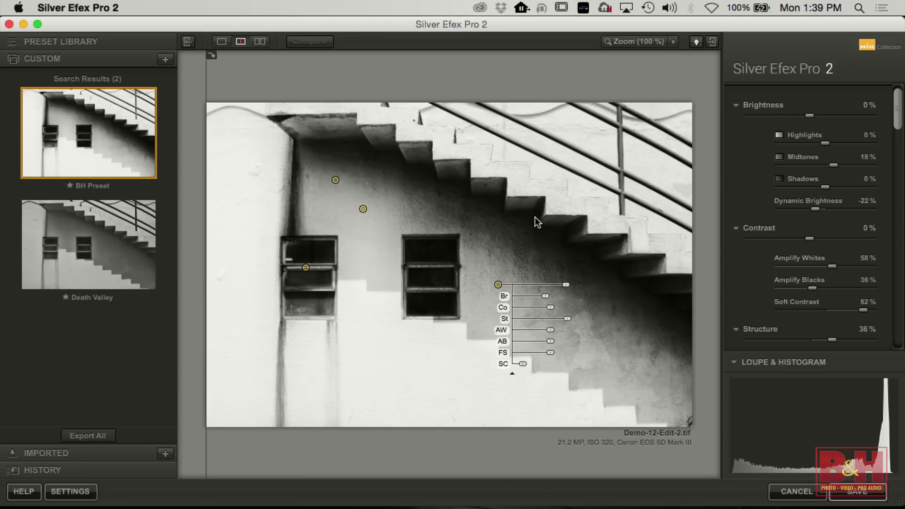
Step: Save the edited stairs photo and return to Lightroom
mouse_move(147, 140)
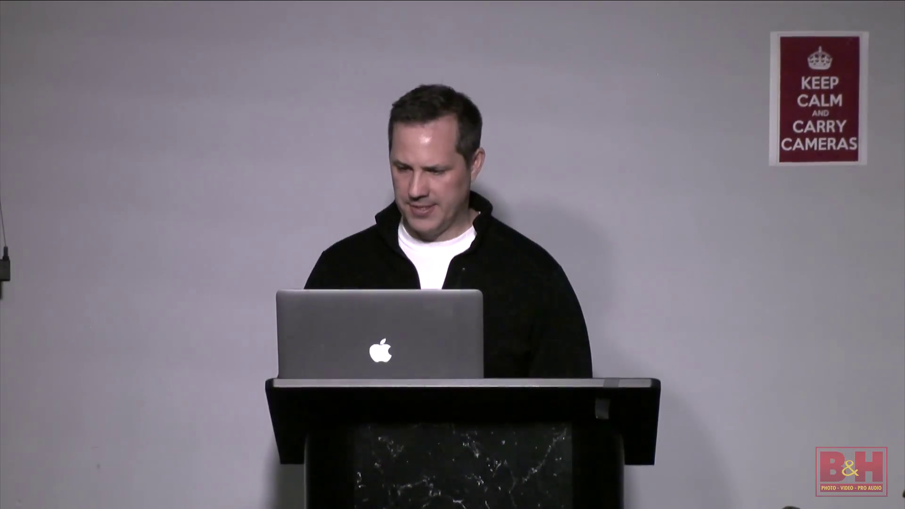
click(858, 493)
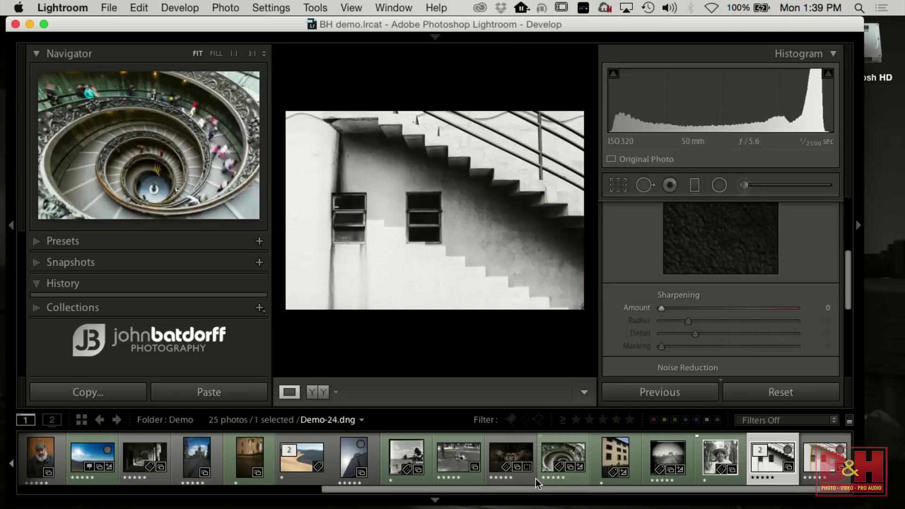
Step: Select the photo of the man in smoke, Demo-17.dng, and reset its develop settings
drag(516, 496, 184, 507)
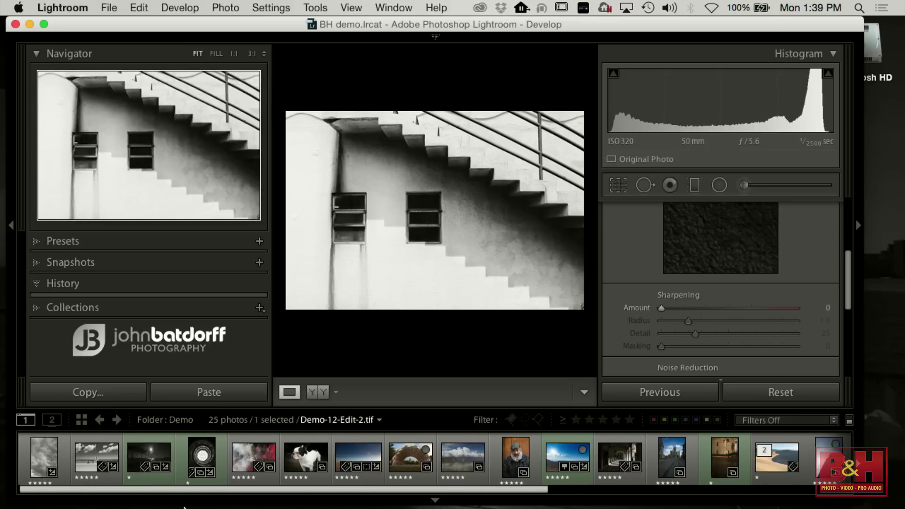
click(245, 457)
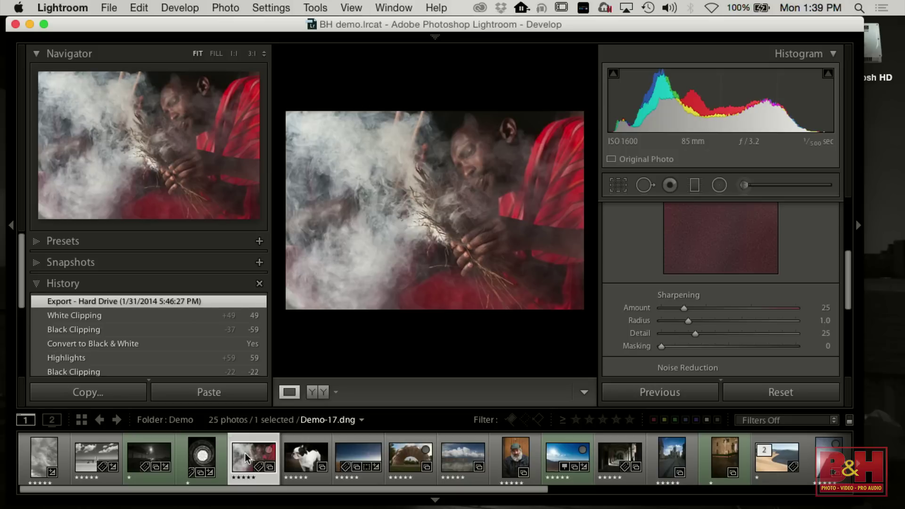
click(767, 396)
Step: Convert the smoke photo to black and white and set Red in the Black & White Mix to +4
drag(847, 278, 847, 212)
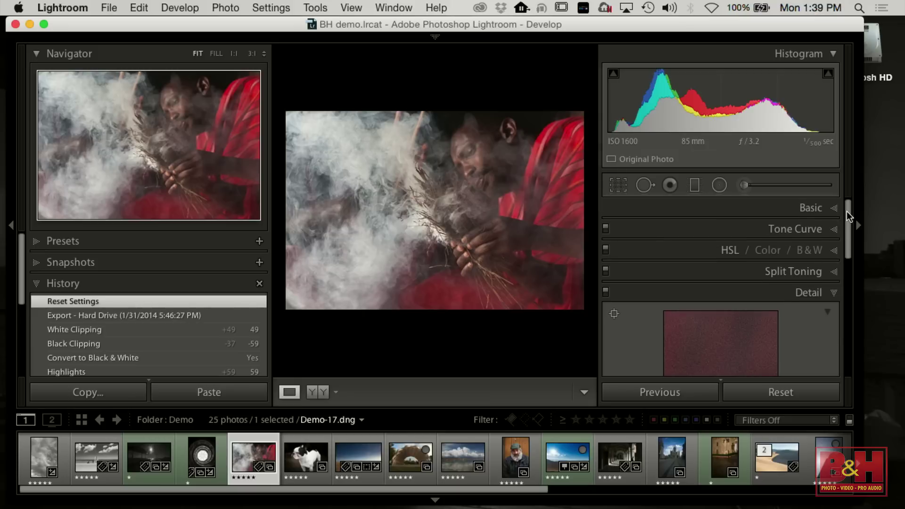
click(832, 294)
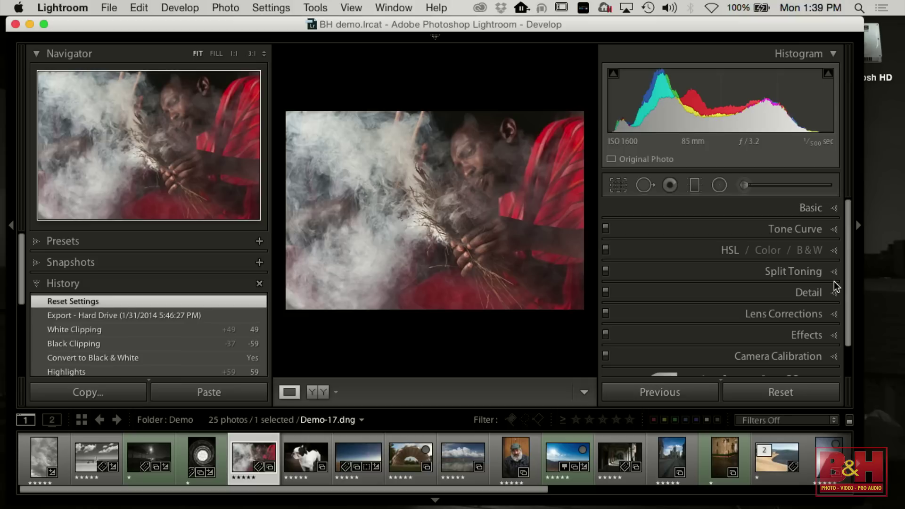
click(832, 255)
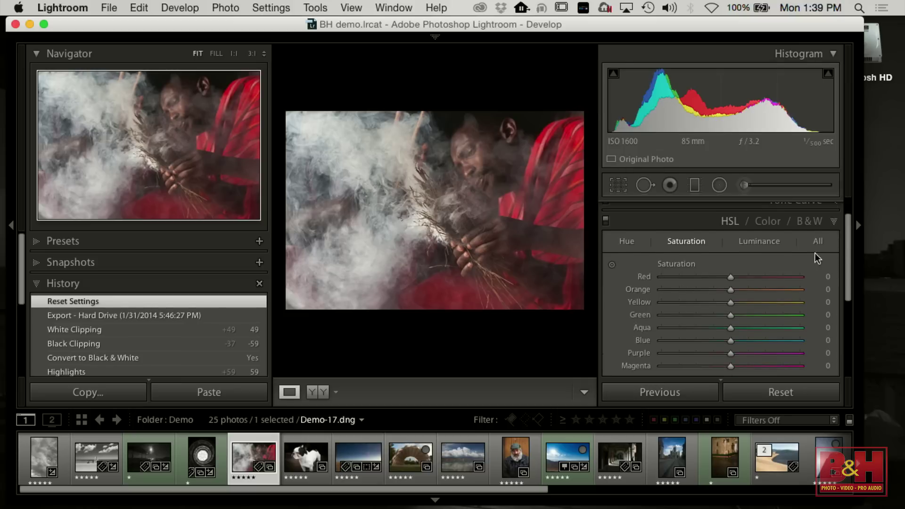
click(810, 222)
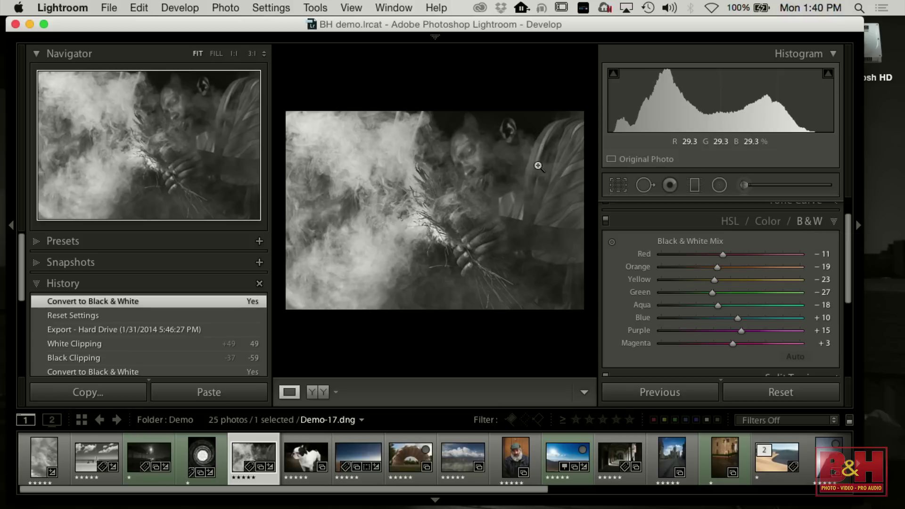
mouse_move(723, 255)
mouse_down()
mouse_move(697, 255)
mouse_move(743, 257)
mouse_move(720, 258)
mouse_move(733, 260)
mouse_up()
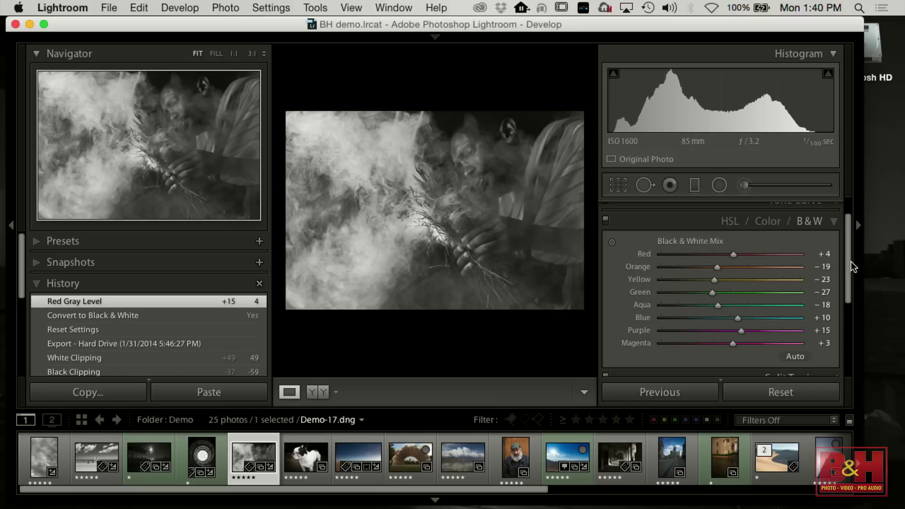
Step: Set the smoke photo's Clarity to +30 and Blacks to -25 in the basic adjustments
click(834, 221)
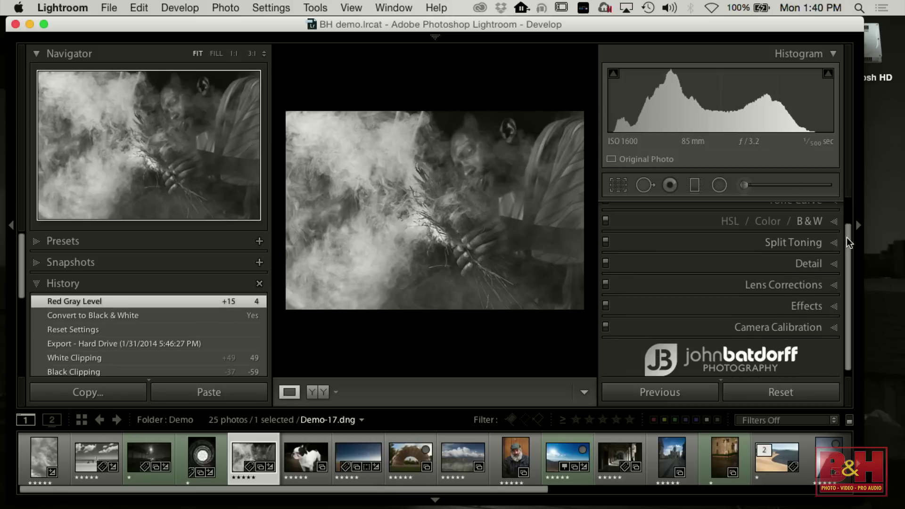
scroll(847, 237, up, 2)
click(834, 208)
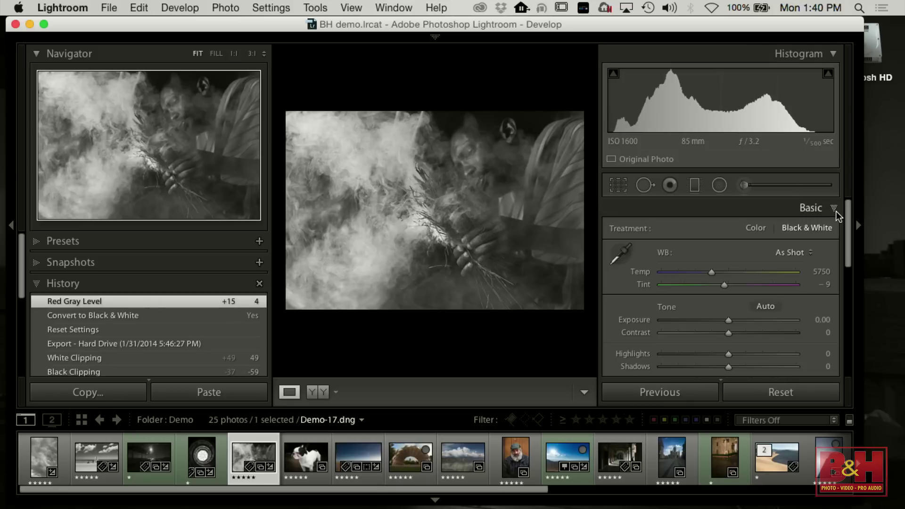
drag(849, 254, 847, 293)
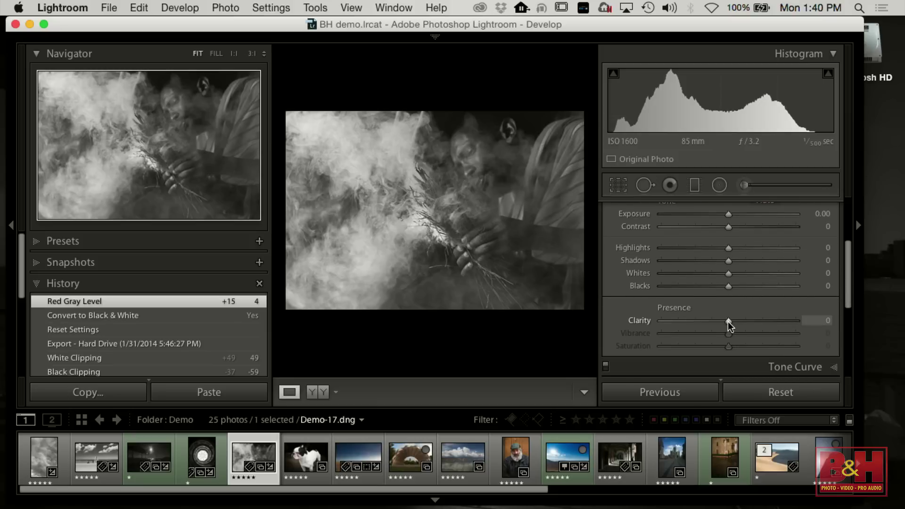
drag(729, 323, 753, 333)
drag(849, 275, 848, 285)
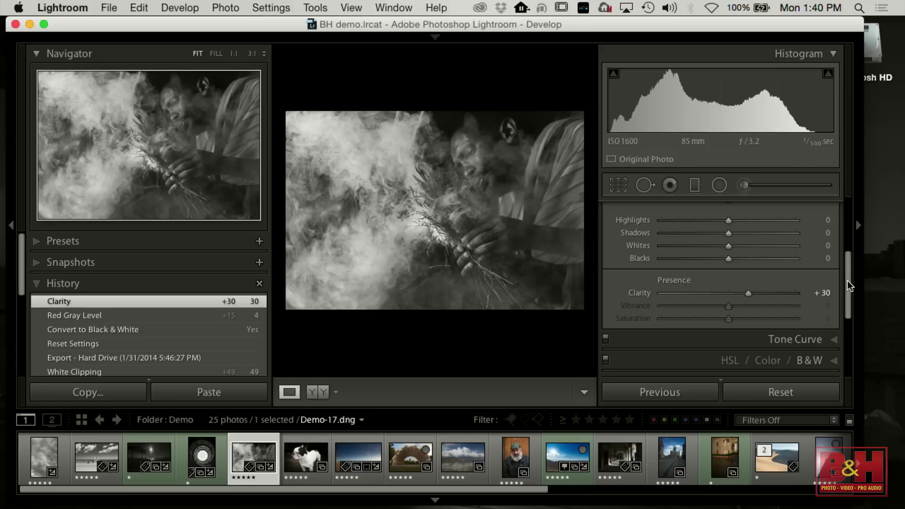
drag(730, 263, 712, 260)
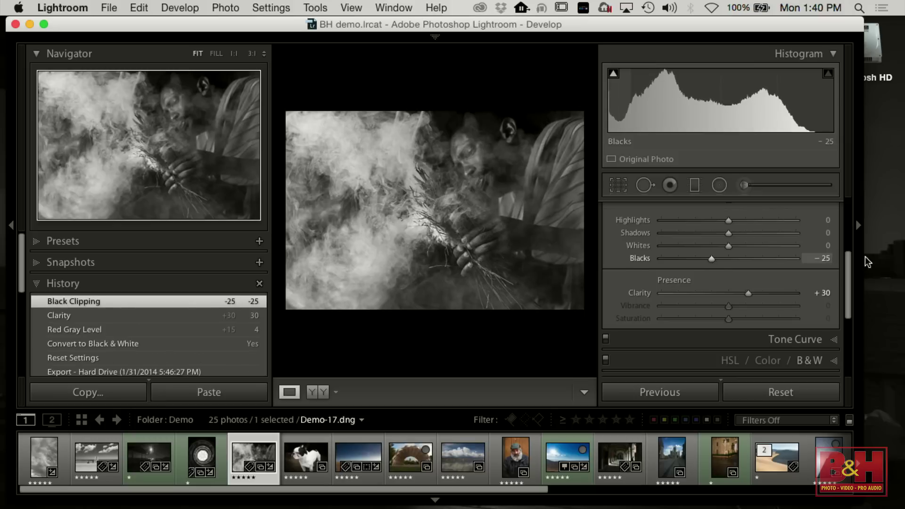
Step: Apply the Medium Contrast point curve to the smoke photo
scroll(849, 239, up, 3)
scroll(850, 240, down, 4)
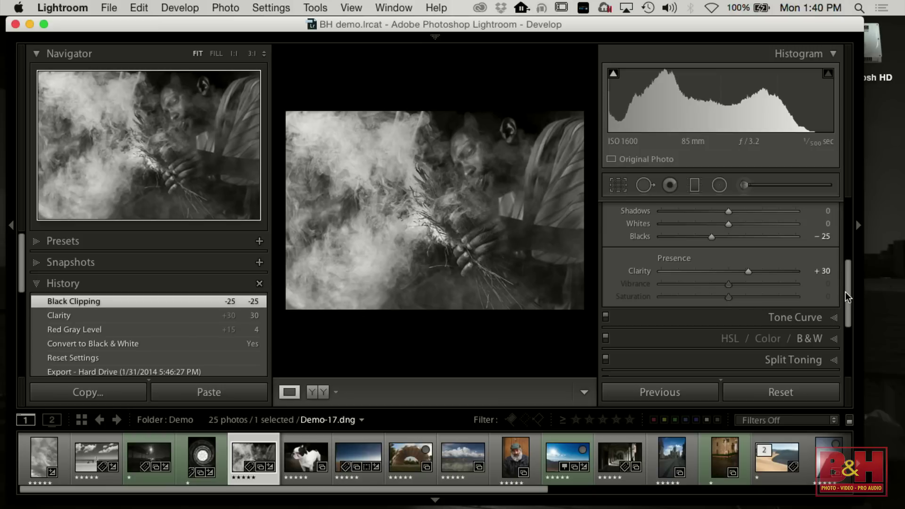
scroll(844, 297, down, 1)
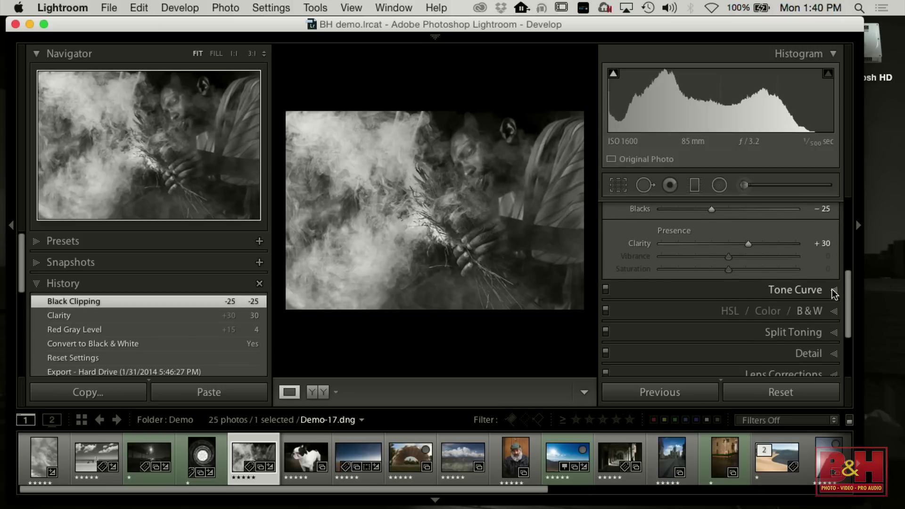
click(834, 294)
scroll(847, 297, up, 2)
scroll(848, 298, down, 2)
scroll(847, 298, up, 2)
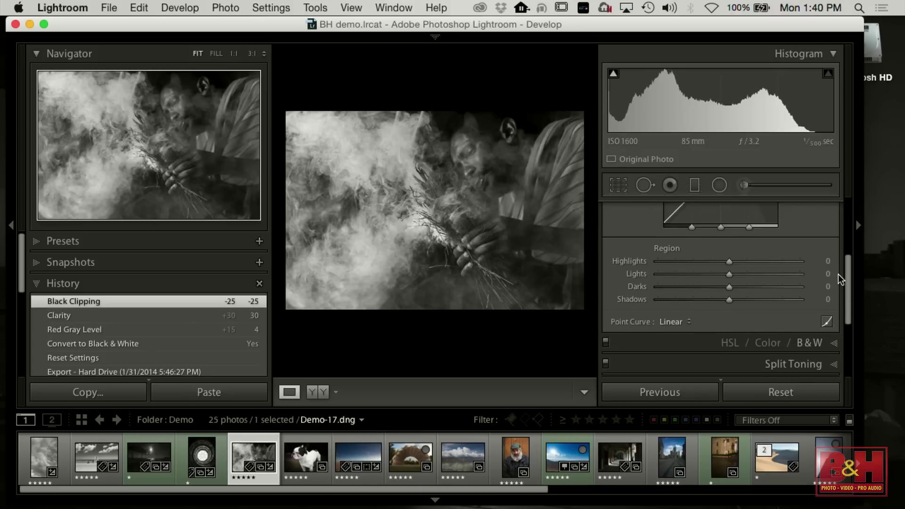
click(671, 320)
click(676, 328)
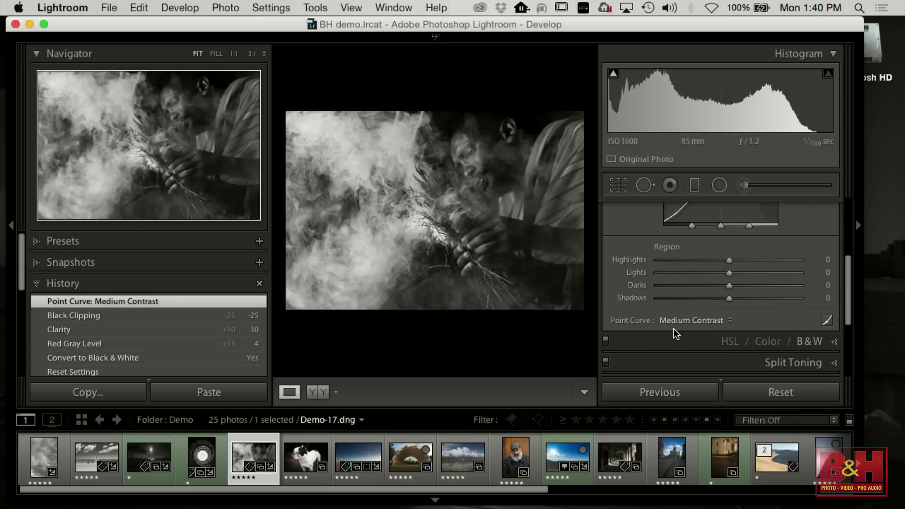
Step: Set the smoke photo's tone curve regions to Shadows -16 and Lights +16
scroll(850, 288, up, 4)
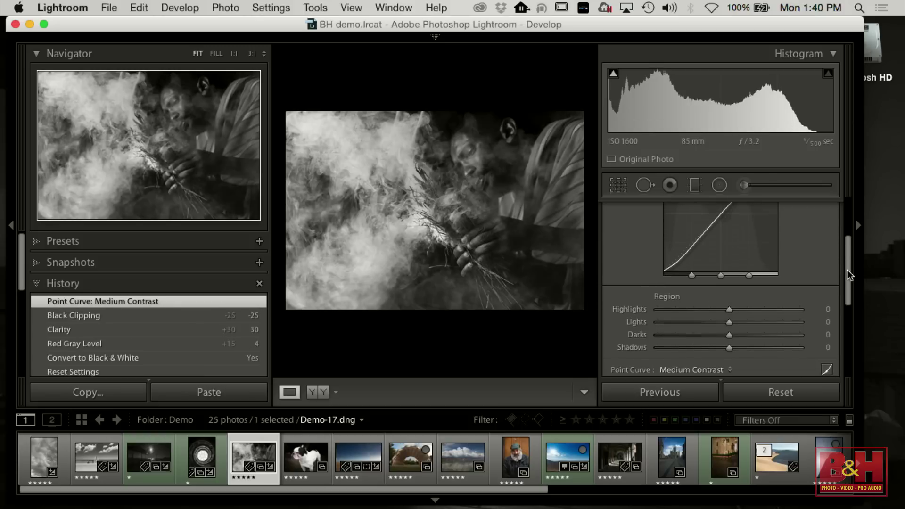
drag(847, 259, 846, 273)
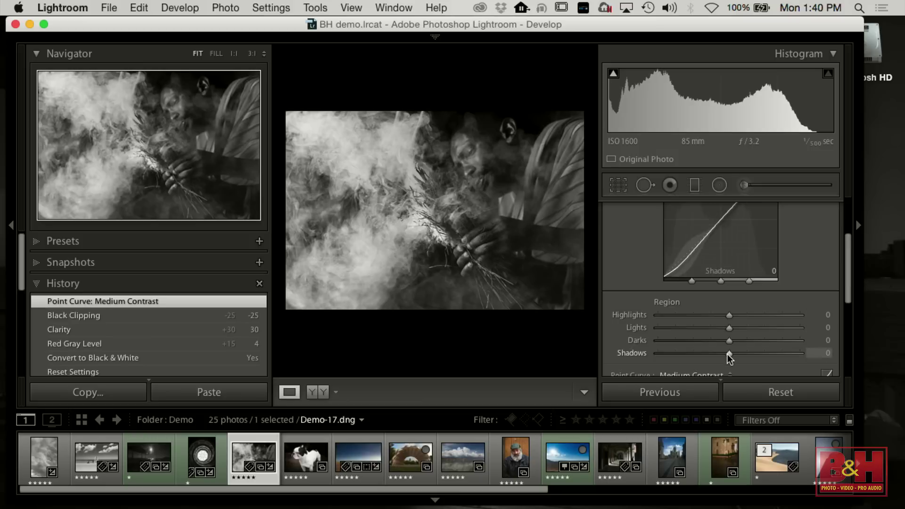
drag(728, 354, 730, 334)
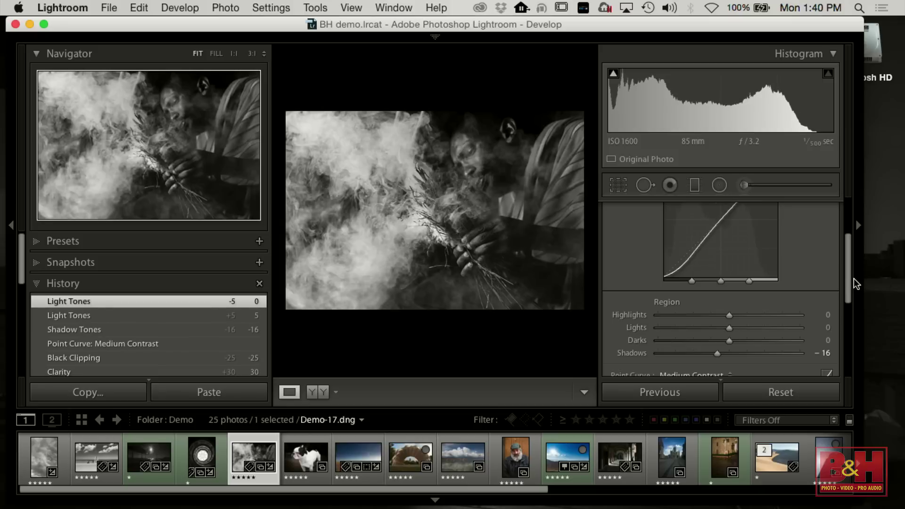
drag(844, 282, 844, 267)
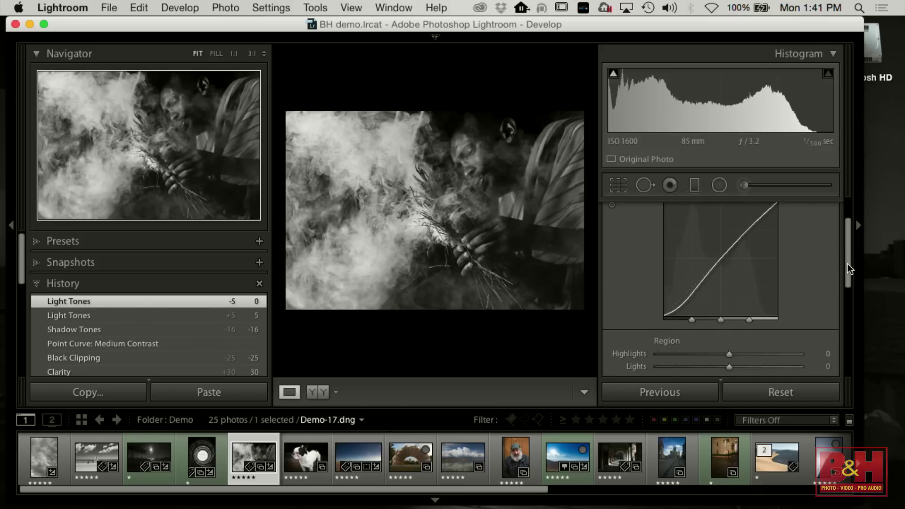
drag(848, 268, 849, 278)
drag(730, 344, 741, 345)
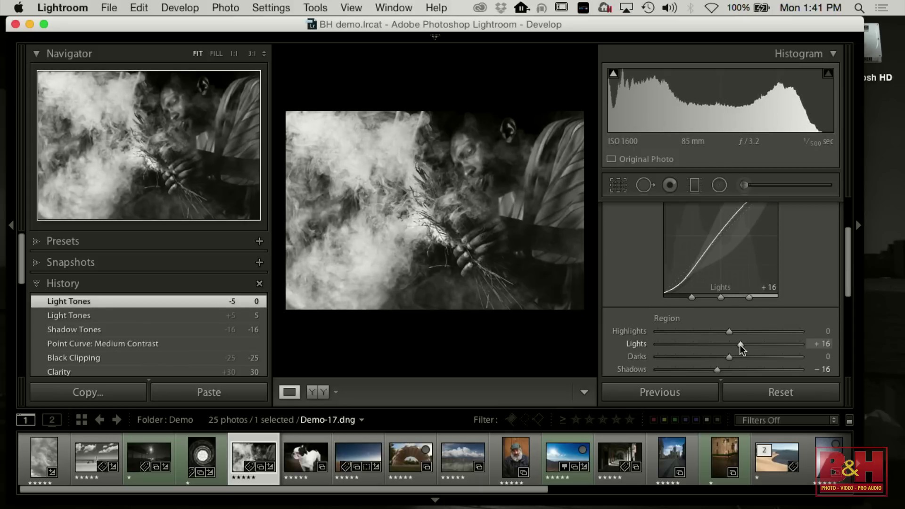
drag(739, 344, 740, 344)
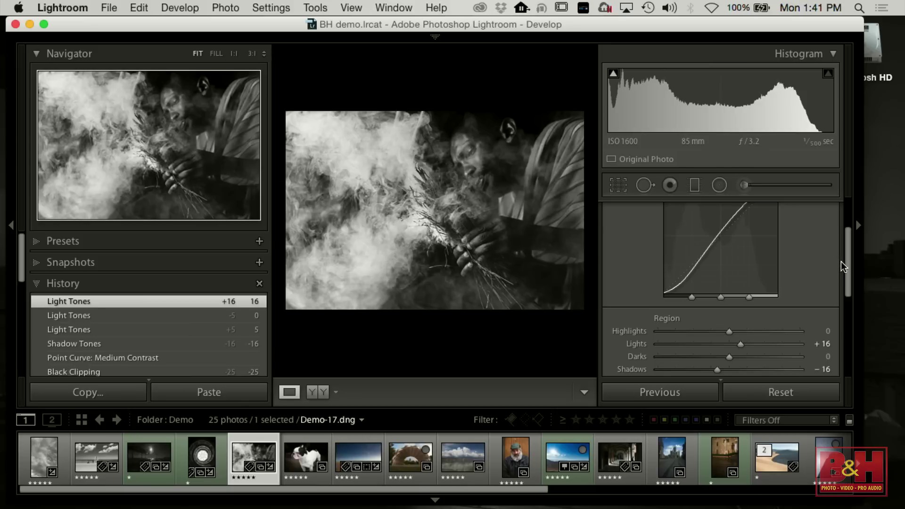
Step: Draw a large radial filter over the smoke beside the man, shift it toward the smoke's centre and widen it slightly
drag(847, 264, 846, 236)
click(833, 208)
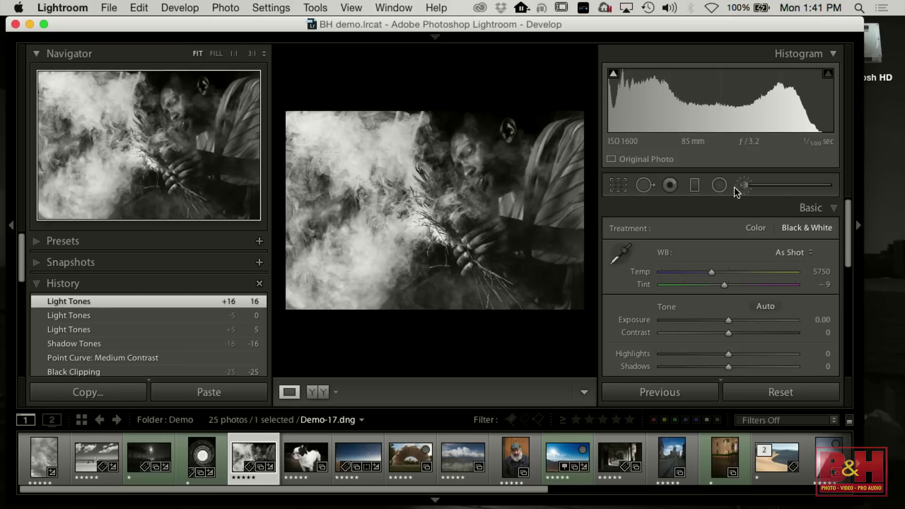
click(719, 184)
drag(320, 144, 417, 232)
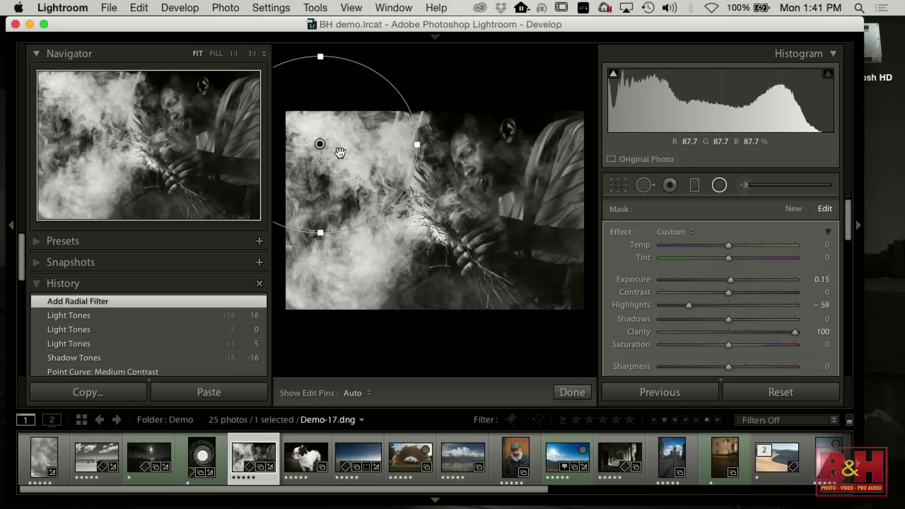
drag(327, 168, 354, 198)
drag(450, 202, 454, 203)
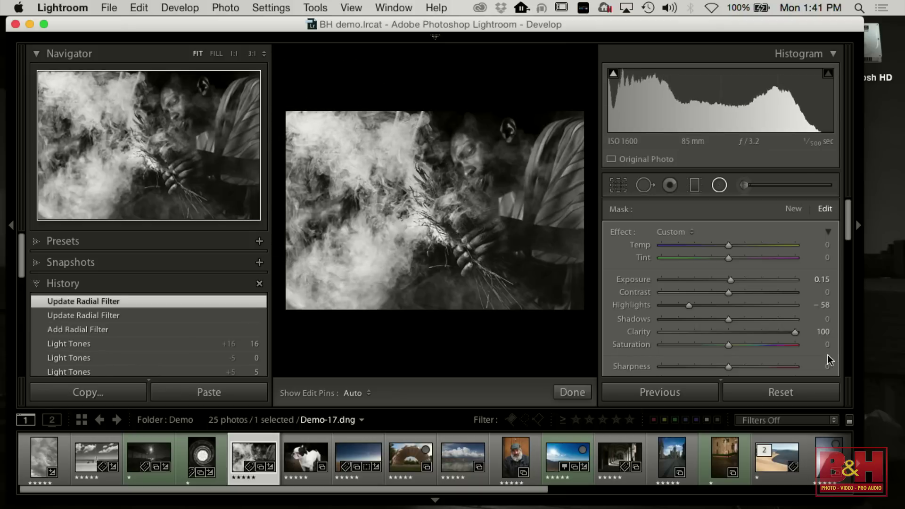
Step: Set the smoke radial filter's Clarity to 75, Contrast to 43 and Highlights to -8, and finish editing the filter
double_click(795, 332)
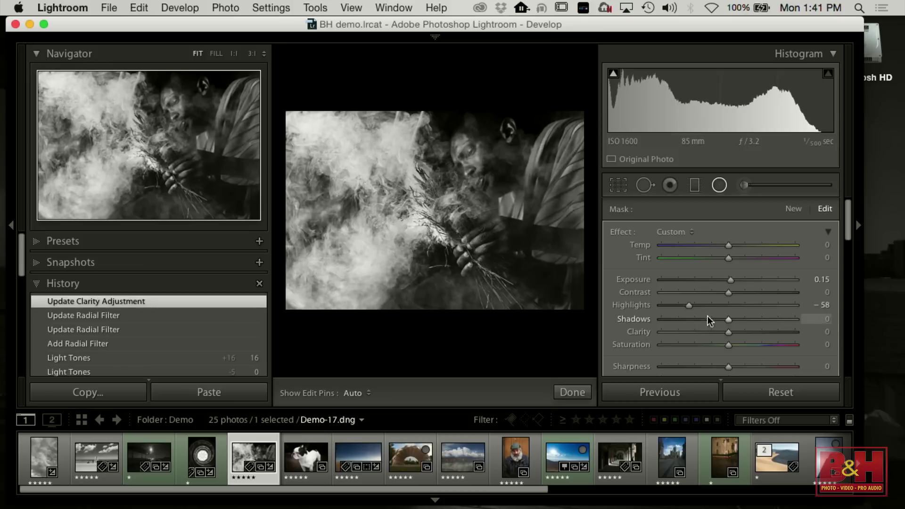
double_click(689, 306)
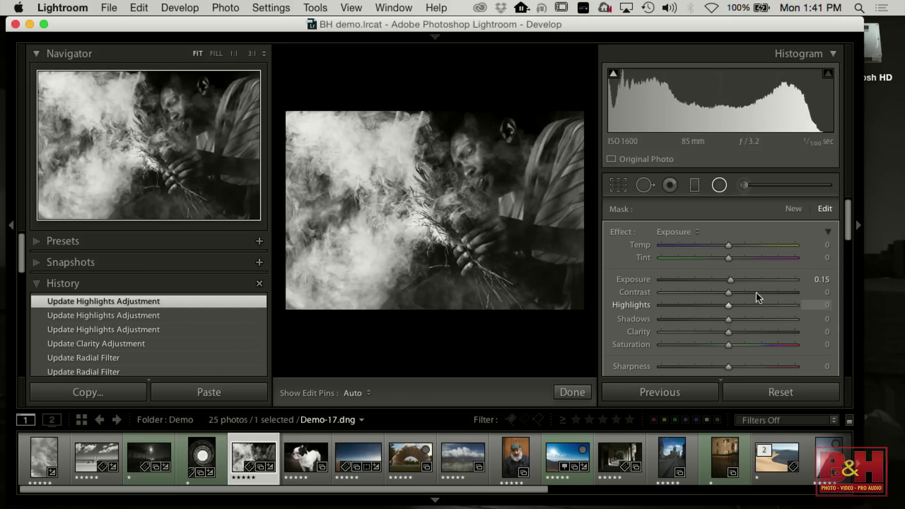
mouse_move(853, 228)
mouse_down()
mouse_move(851, 278)
mouse_move(849, 213)
mouse_move(847, 228)
mouse_up()
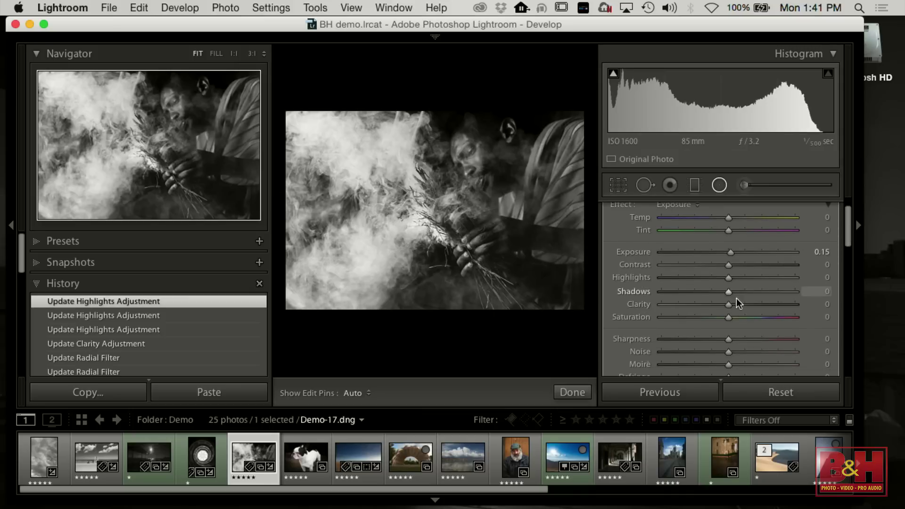
drag(728, 304, 826, 319)
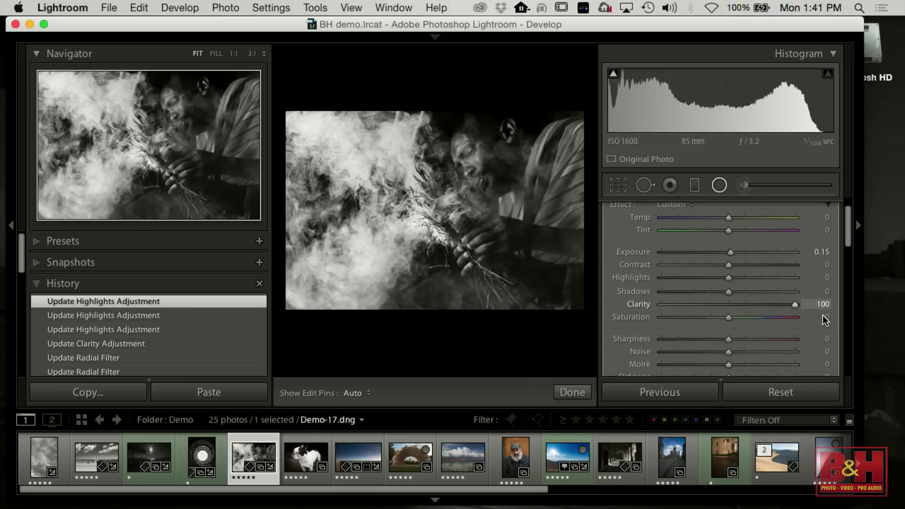
drag(754, 307, 776, 306)
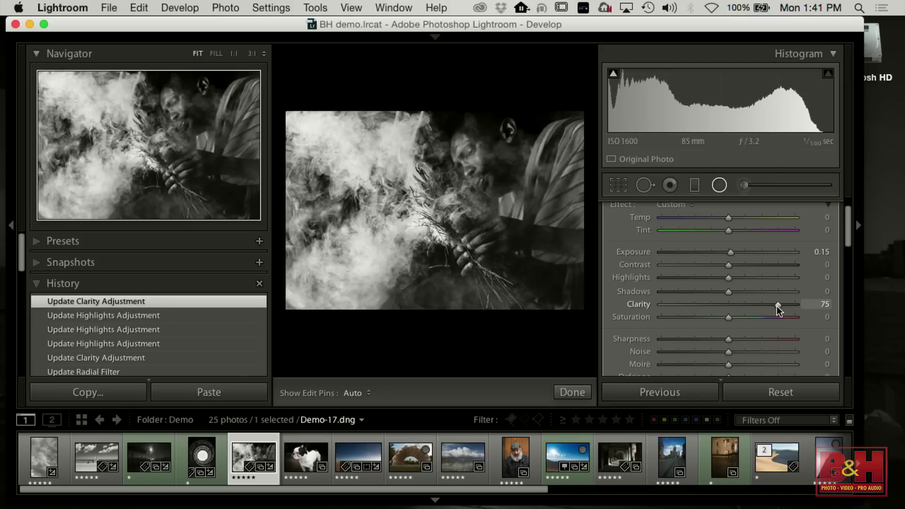
drag(728, 264, 720, 281)
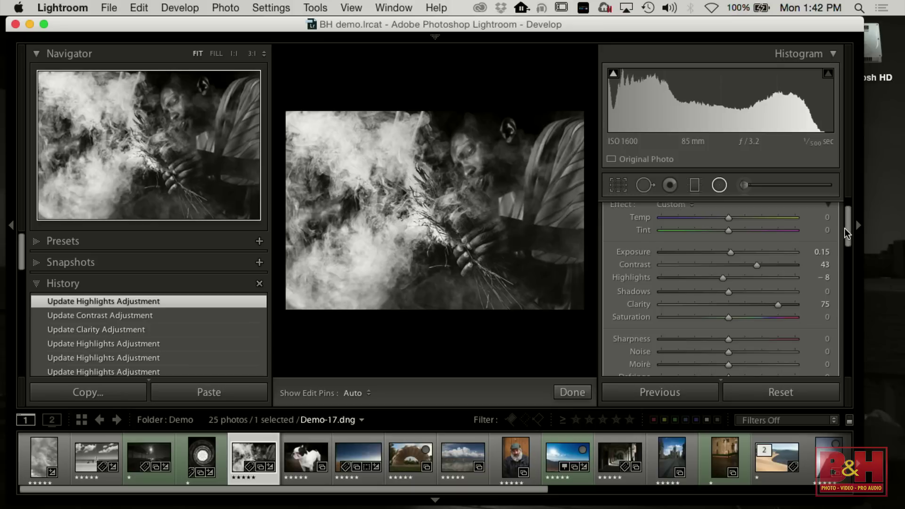
scroll(739, 266, up, 2)
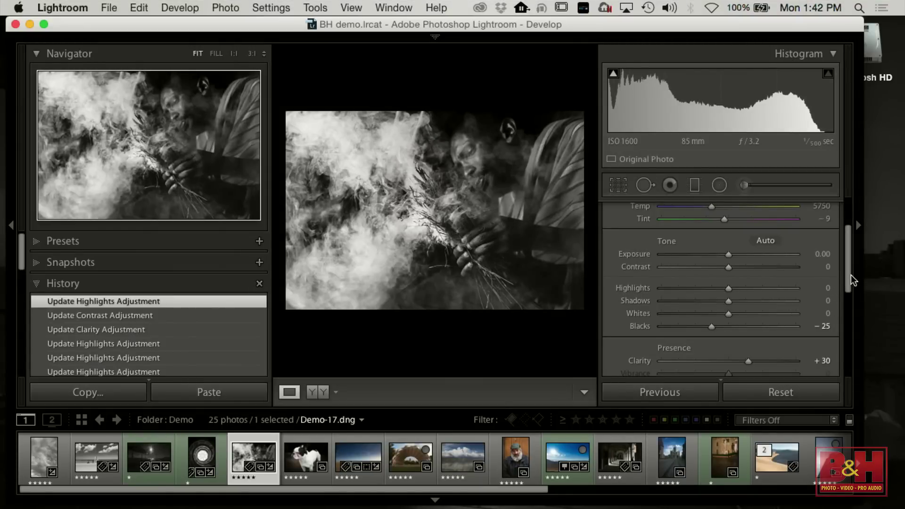
Step: Target the Detail preview at the man's hands and set the Sharpening Amount to 43
drag(847, 270, 846, 298)
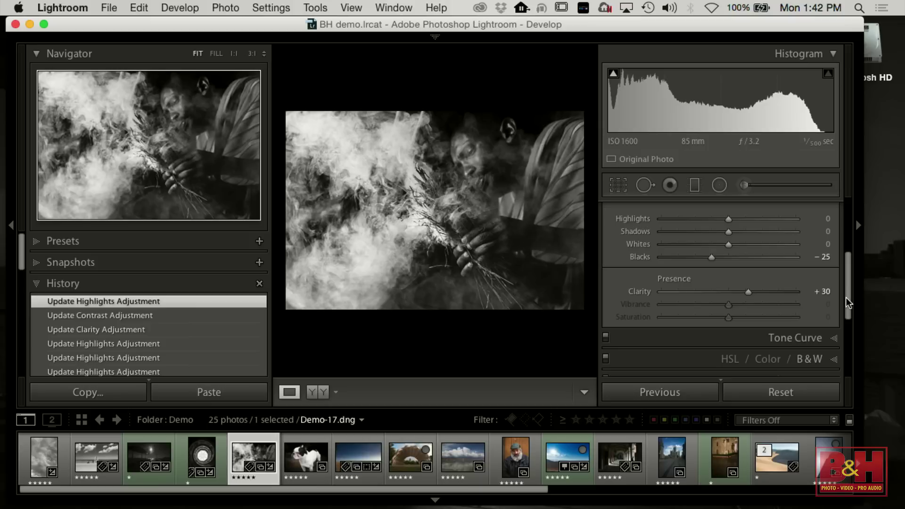
drag(846, 298, 846, 323)
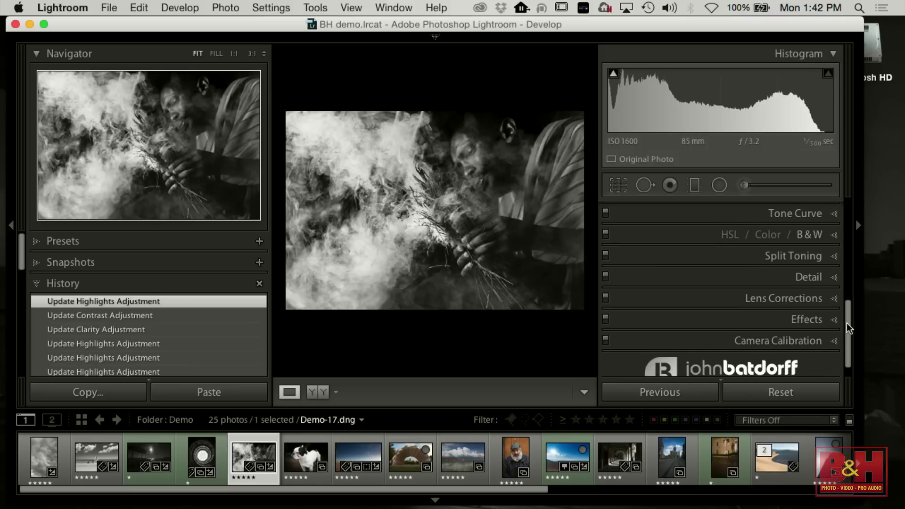
click(836, 279)
drag(847, 307, 839, 252)
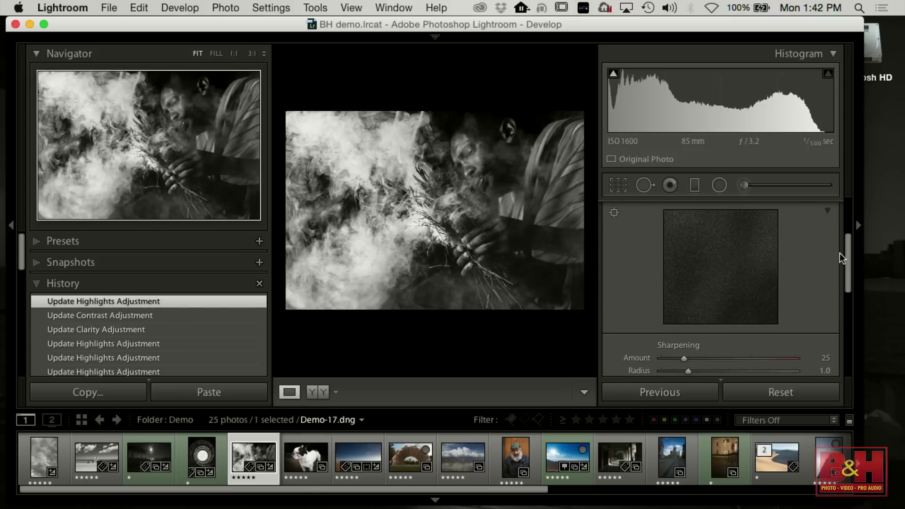
click(614, 213)
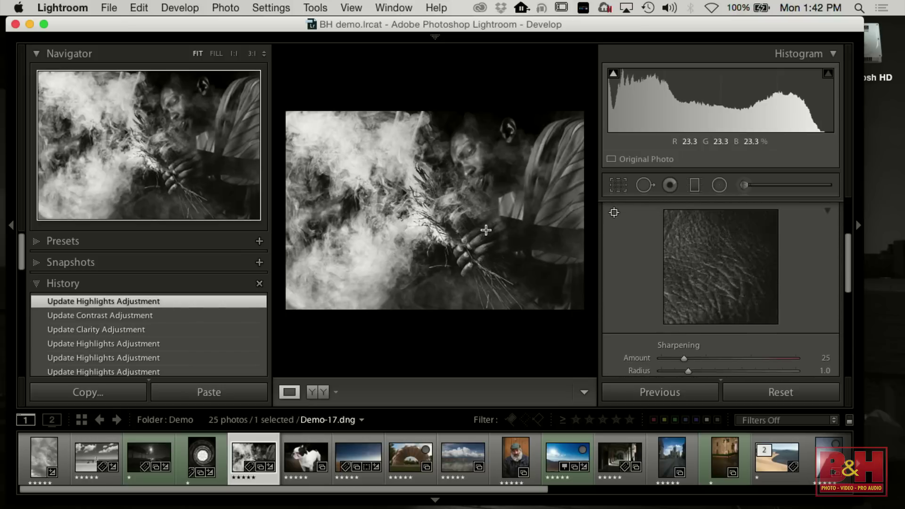
click(462, 248)
mouse_move(686, 360)
mouse_down()
mouse_move(681, 355)
mouse_move(698, 358)
mouse_up()
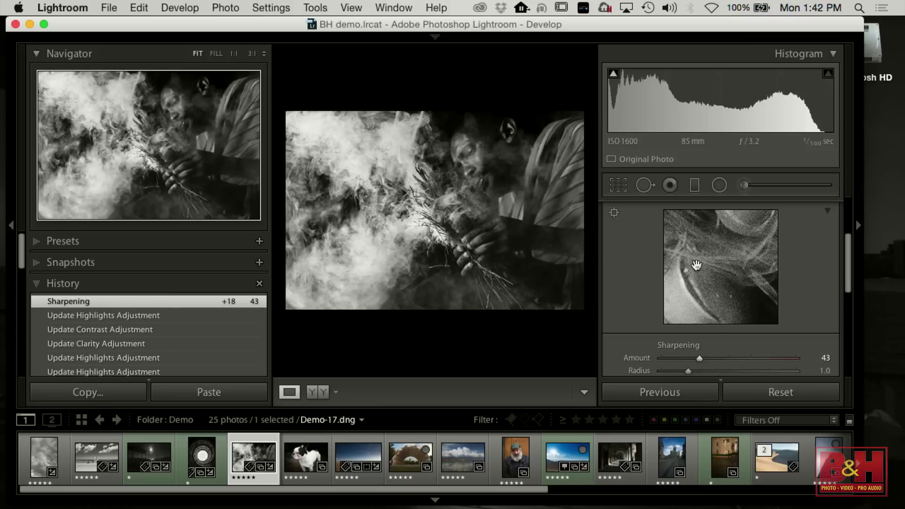
Step: Examine the sharpening at 1:1 in the photo and in the Detail preview, comparing it with the fitted view
click(828, 212)
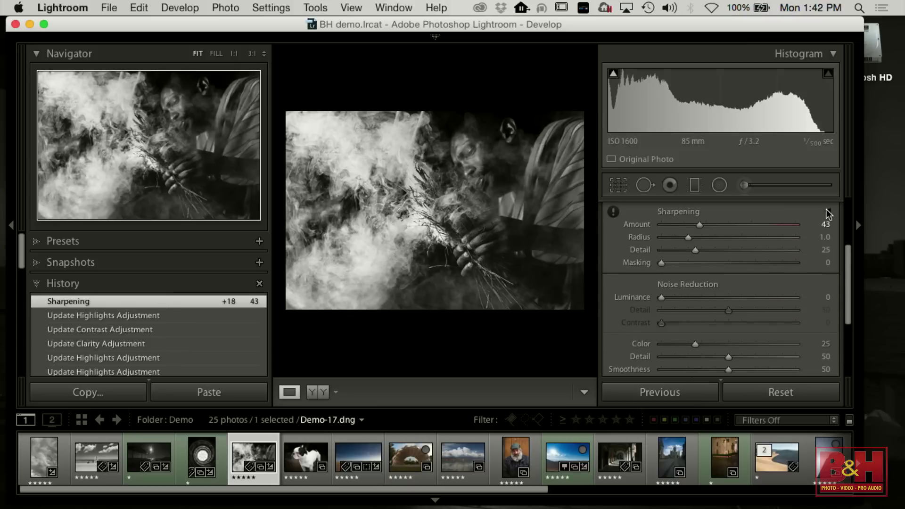
mouse_move(614, 220)
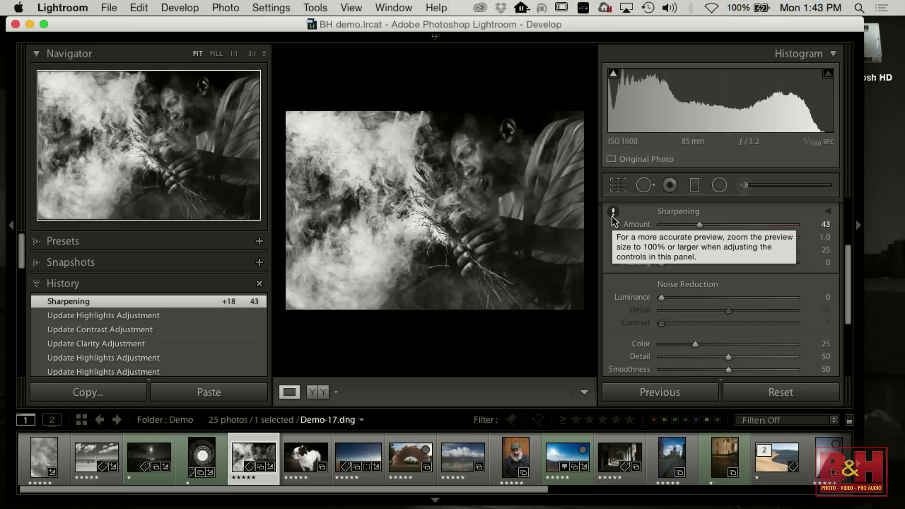
click(613, 213)
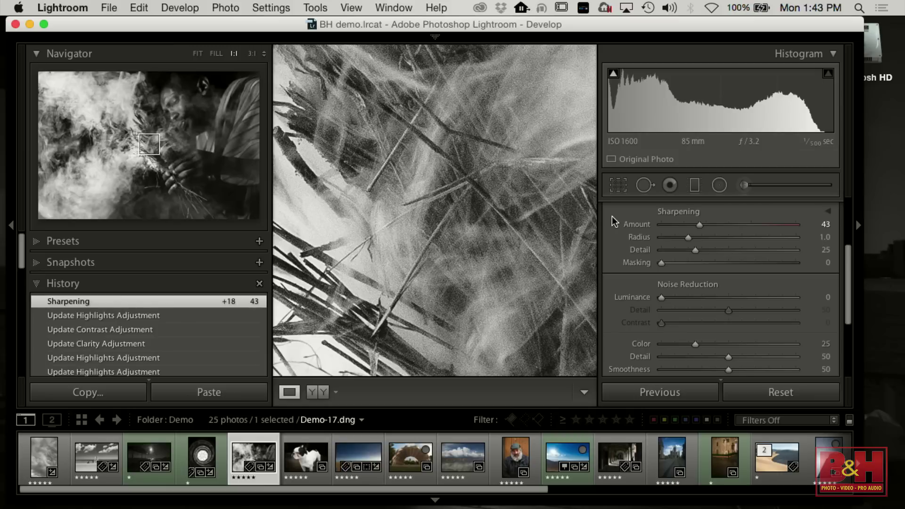
click(826, 211)
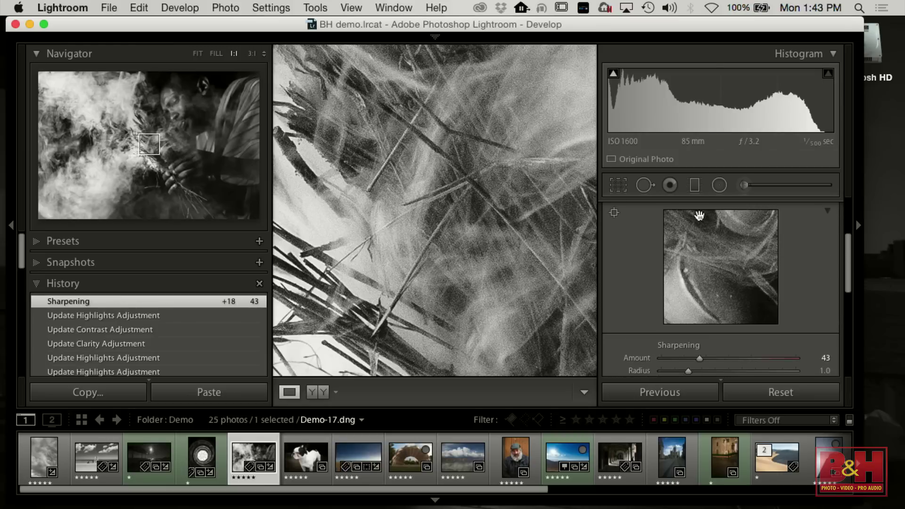
click(828, 210)
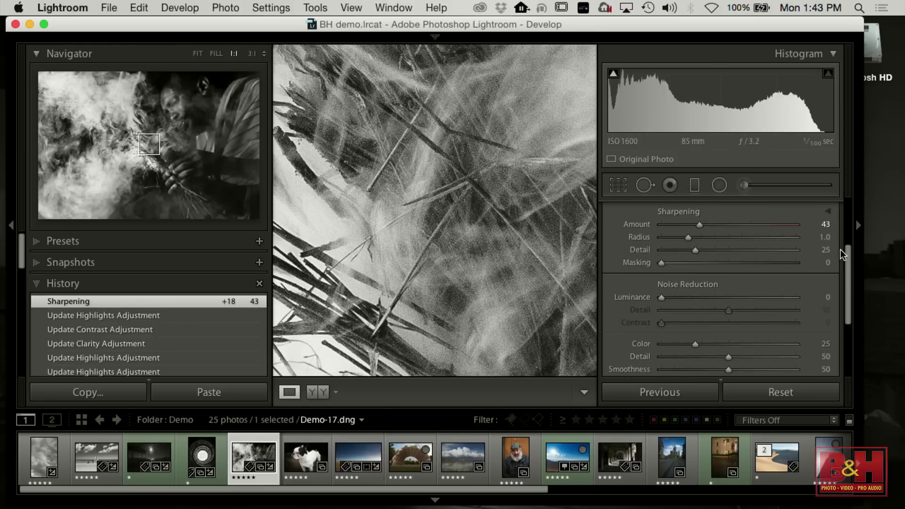
drag(846, 252, 847, 216)
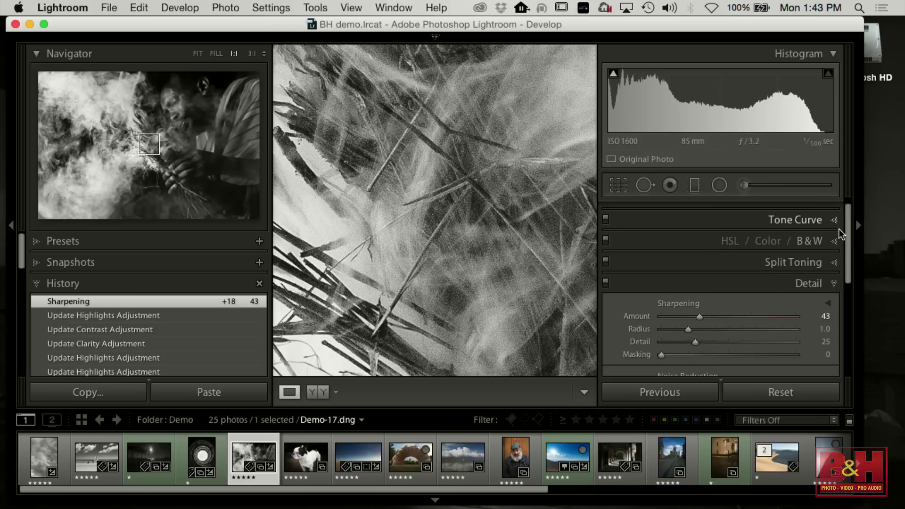
click(826, 303)
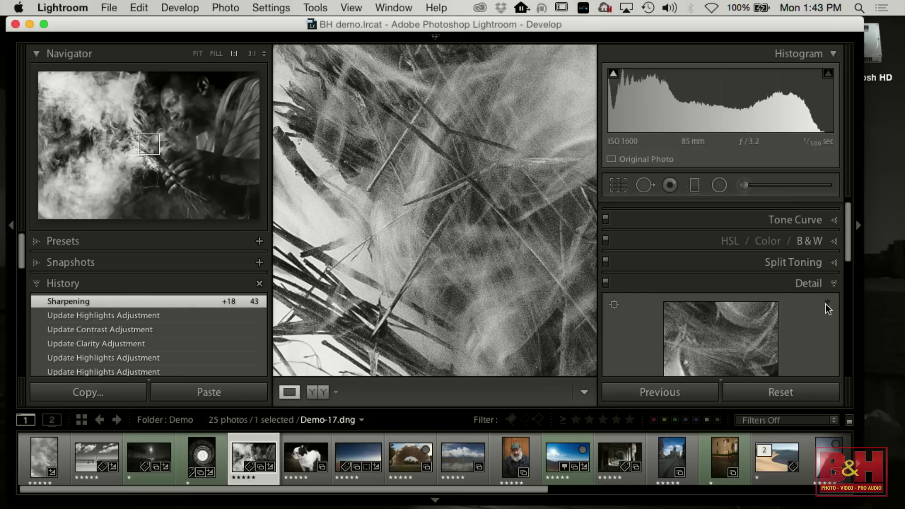
drag(849, 248, 844, 298)
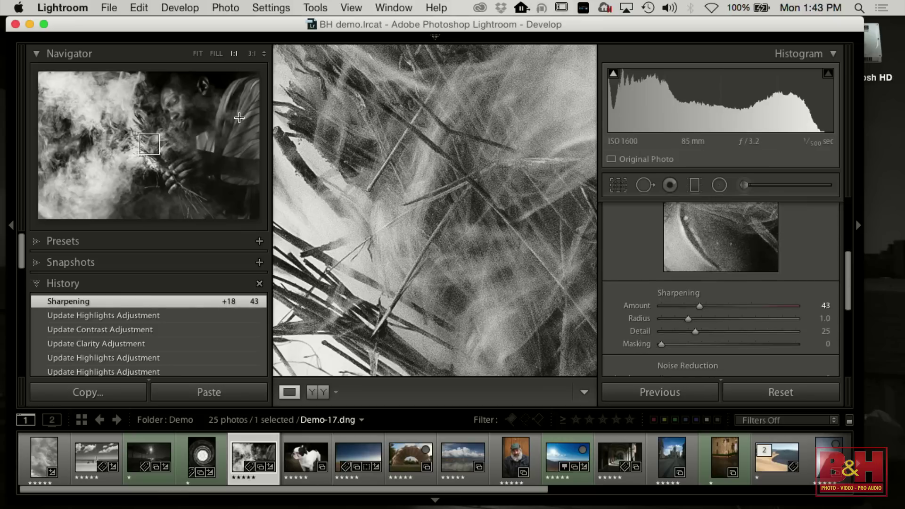
click(197, 56)
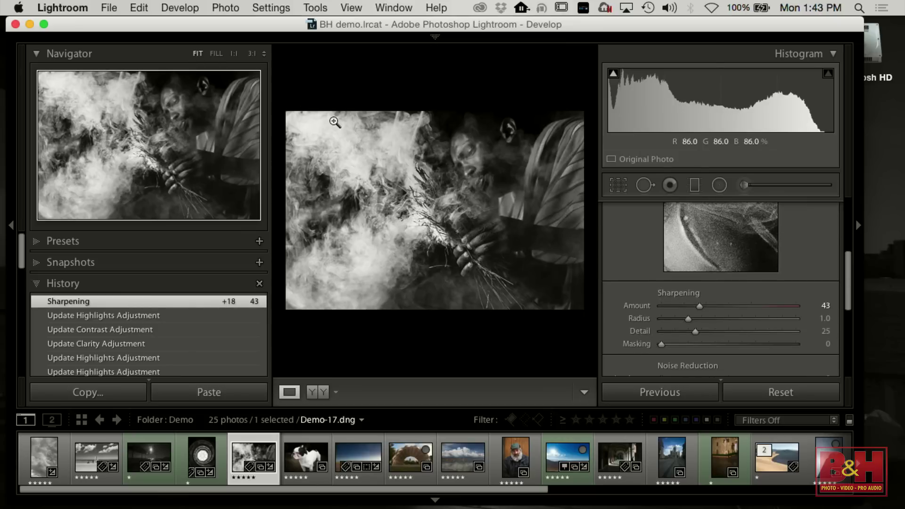
click(235, 56)
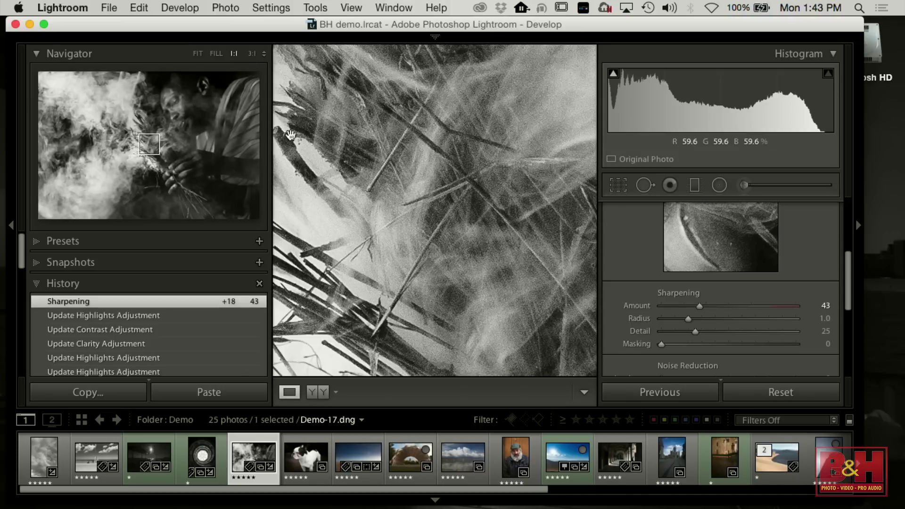
drag(153, 147, 141, 124)
Step: Return to the fitted view and set the Sharpening Masking to 51 using the mask overlay
click(196, 57)
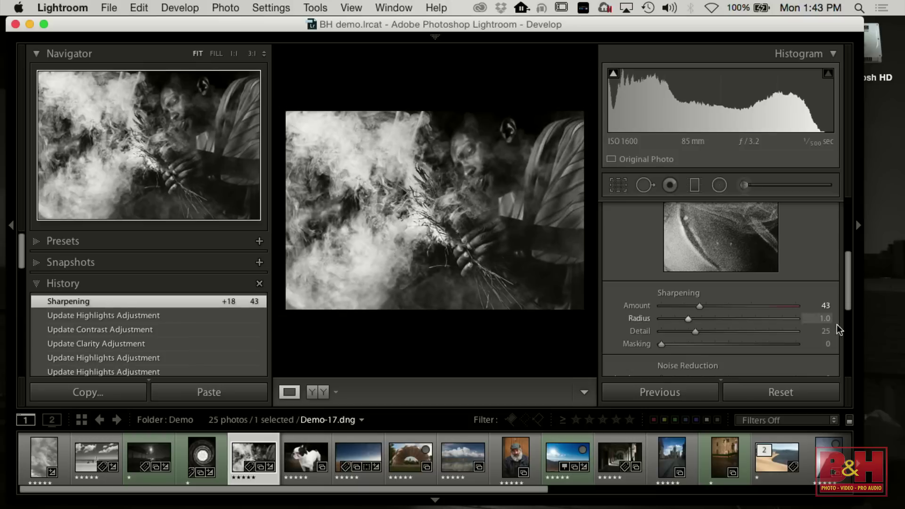
drag(845, 299, 847, 292)
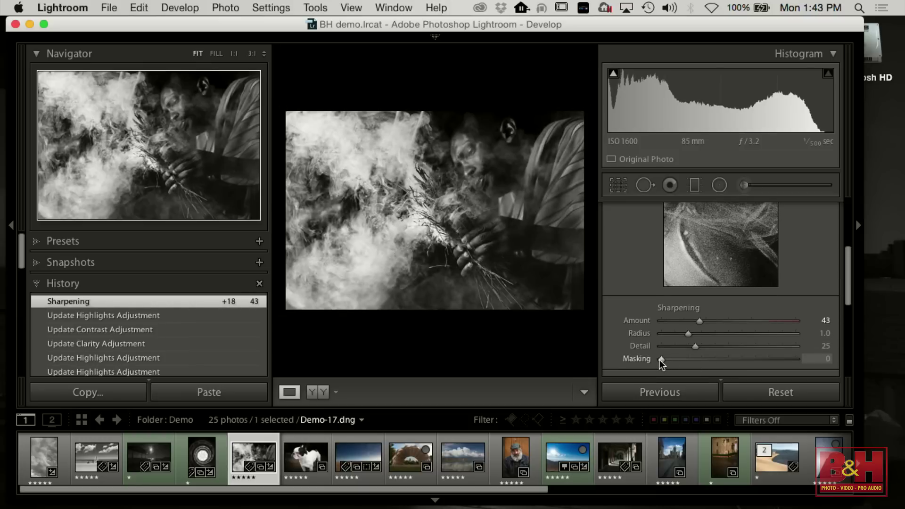
alt+drag(659, 358, 730, 358)
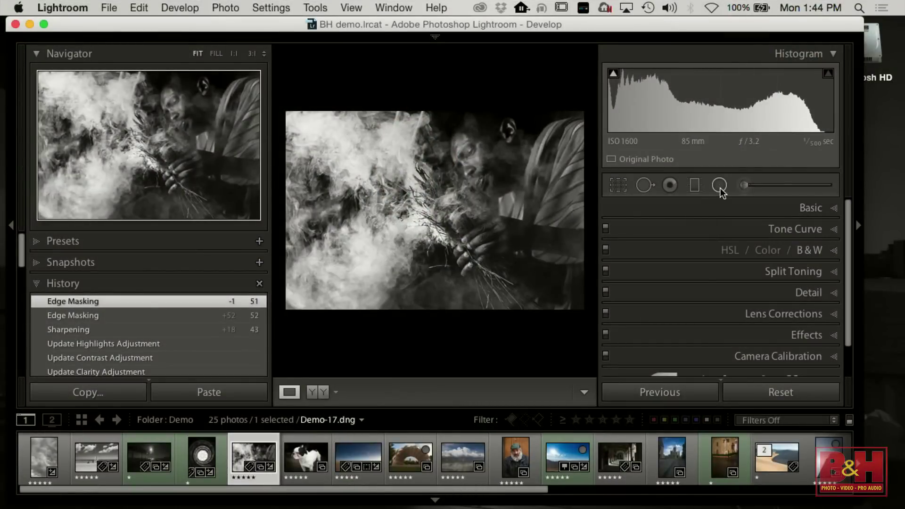
Step: Add a radial filter over the man's hands and reset its Clarity, Highlights and Exposure to 0
click(720, 187)
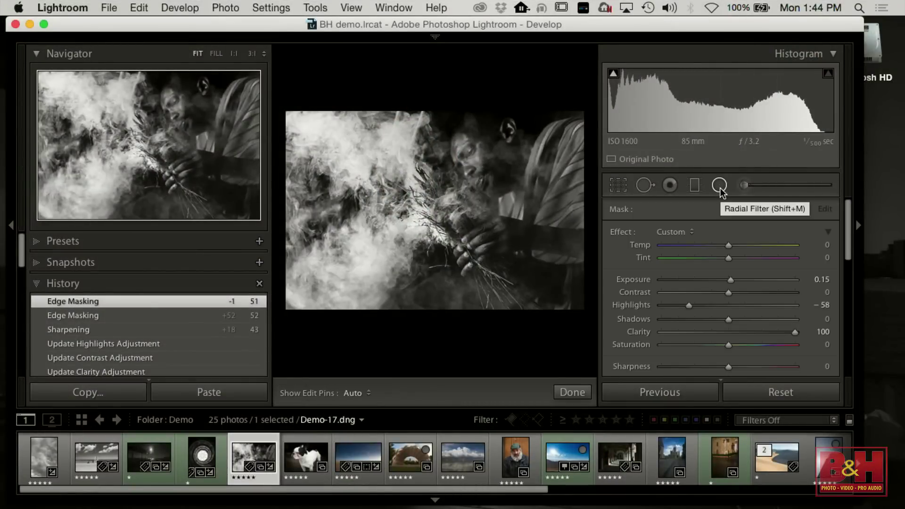
drag(444, 220, 495, 267)
drag(441, 221, 461, 245)
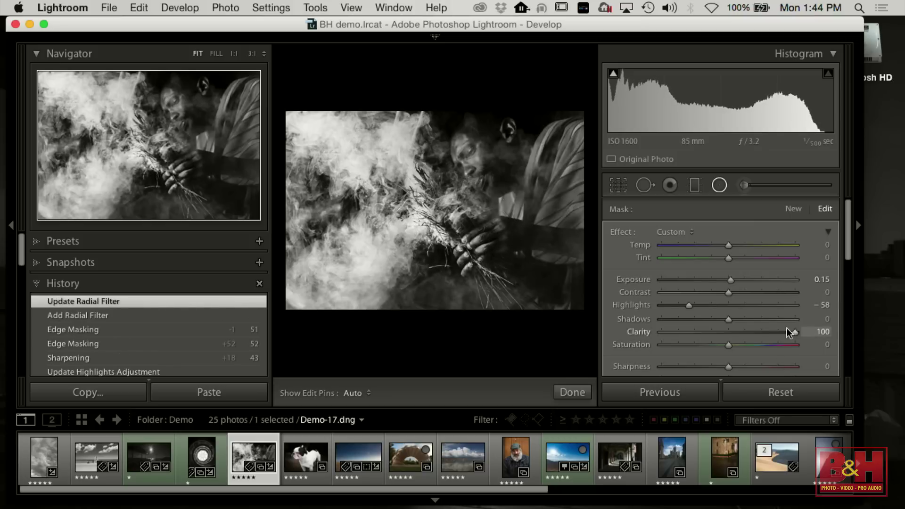
double_click(796, 335)
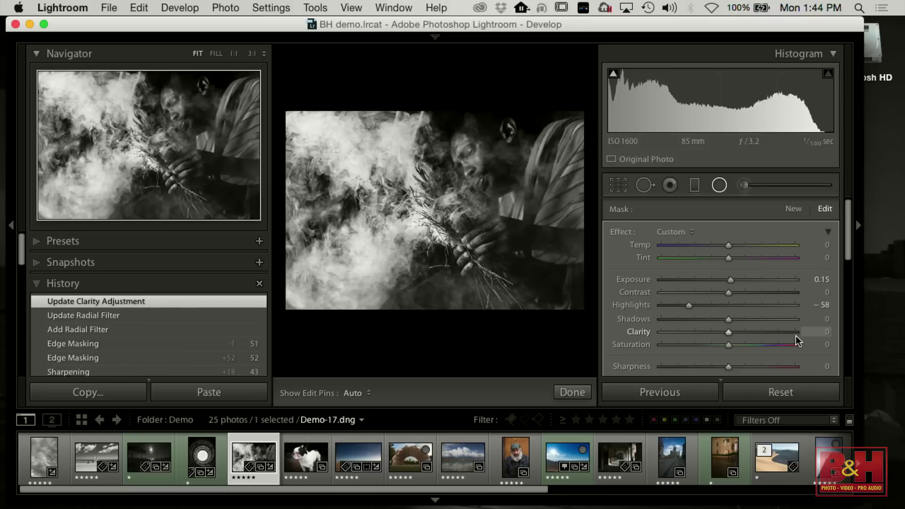
double_click(689, 305)
double_click(729, 279)
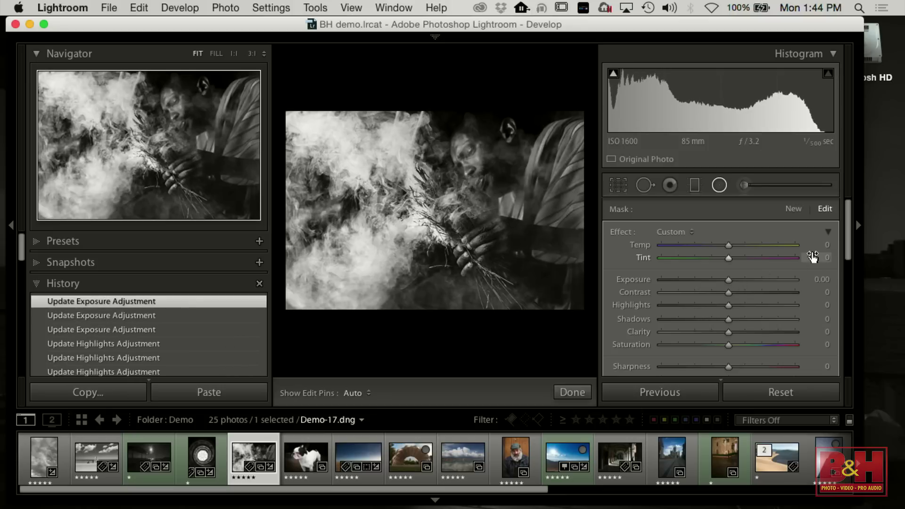
Step: Set the hands radial filter's Sharpness to 23 and finish editing the filter
scroll(848, 256, down, 2)
drag(848, 256, 848, 268)
drag(726, 315, 740, 315)
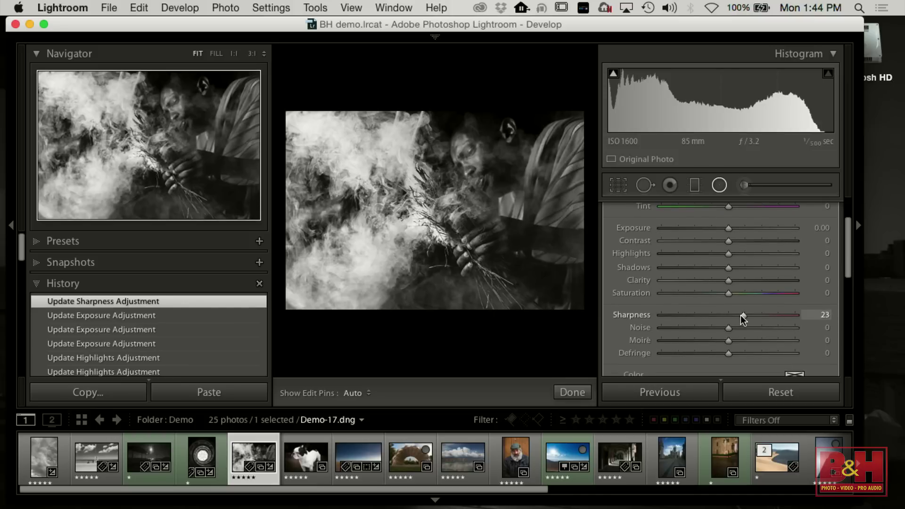
click(582, 390)
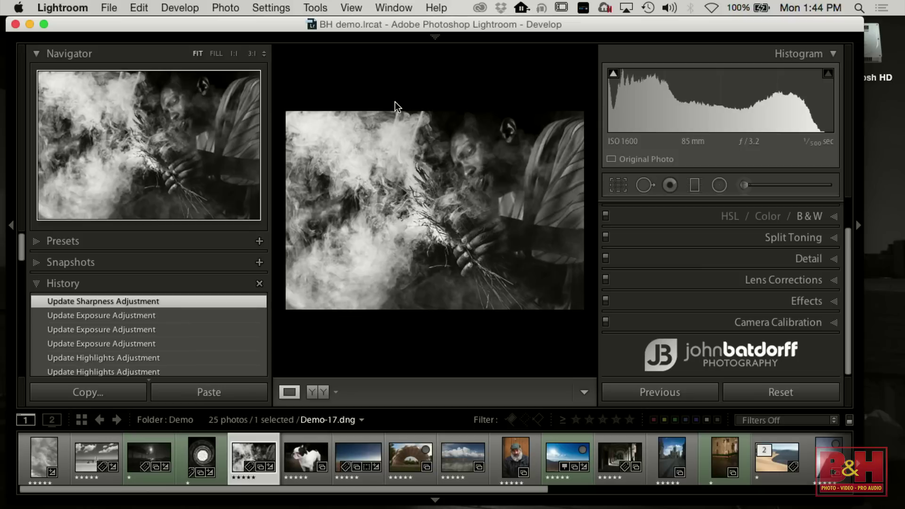
Step: Check the portrait in full-screen view and set Red to +7 in its Black & White Mix
key(f)
drag(850, 236, 846, 215)
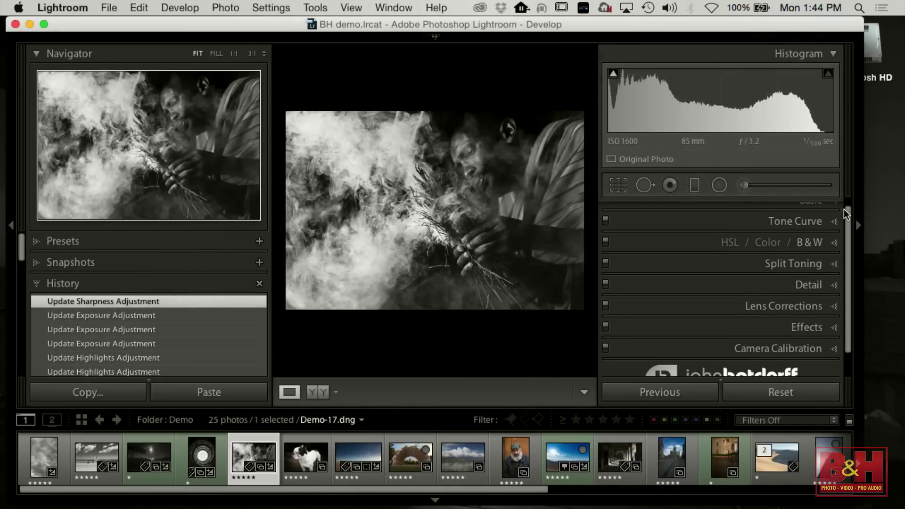
click(833, 247)
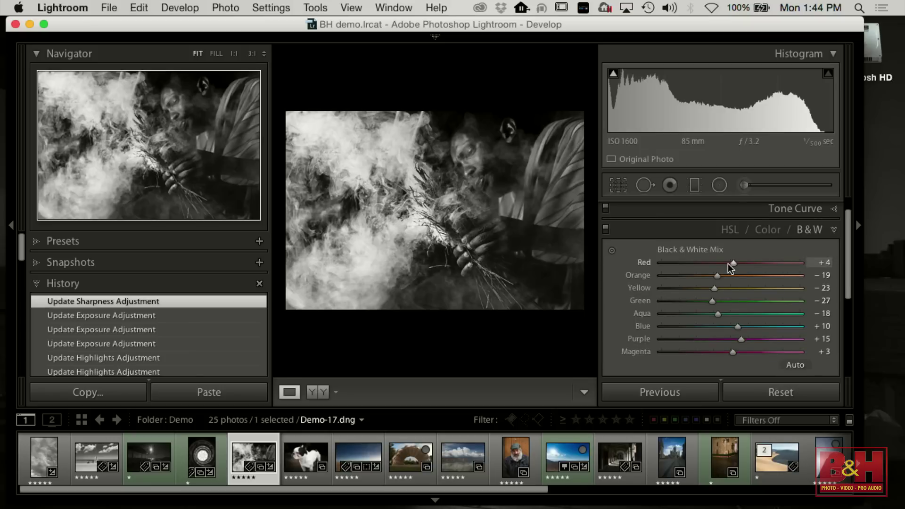
mouse_move(731, 264)
mouse_down()
mouse_move(765, 264)
mouse_move(707, 265)
mouse_move(733, 266)
mouse_up()
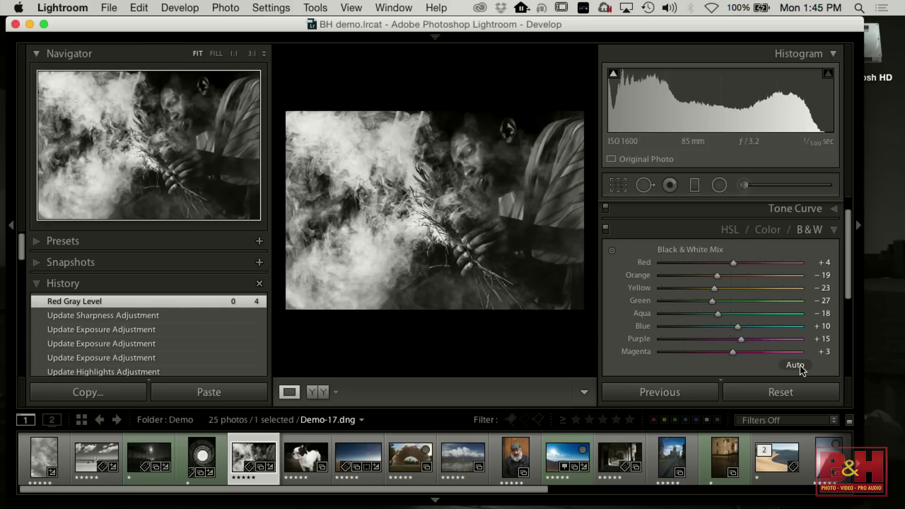
drag(734, 262, 735, 263)
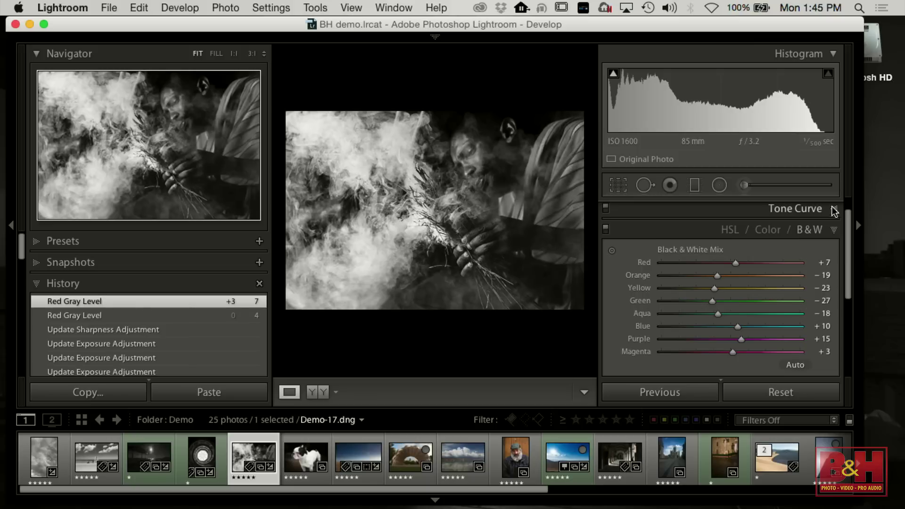
click(833, 231)
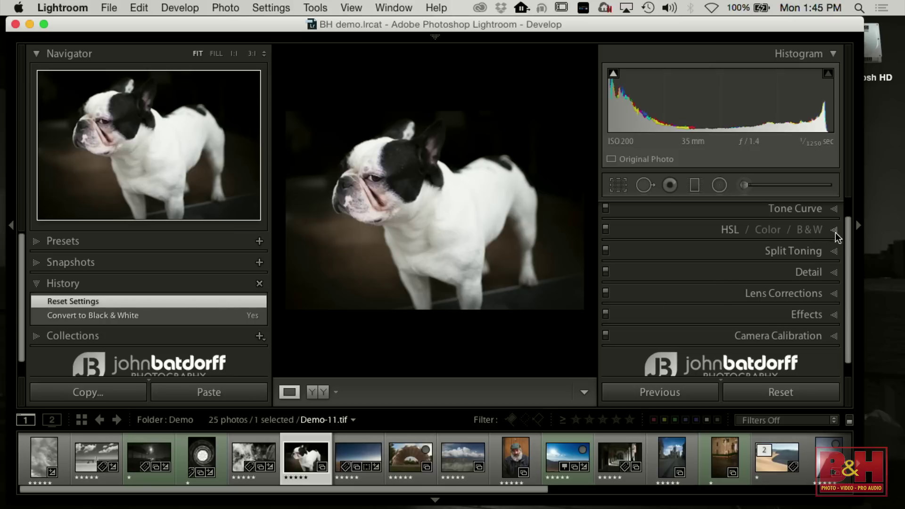
Step: Convert the dog photo Demo-11.tif to black and white
drag(846, 230, 854, 196)
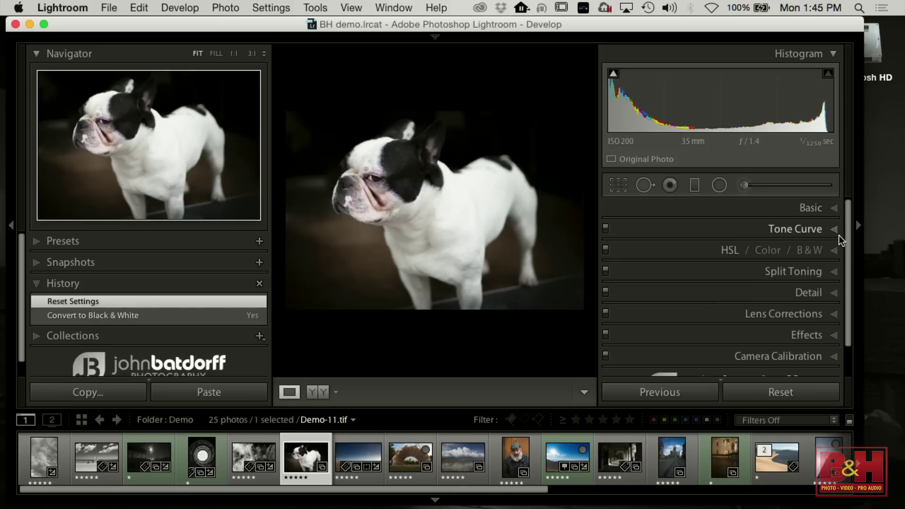
click(816, 249)
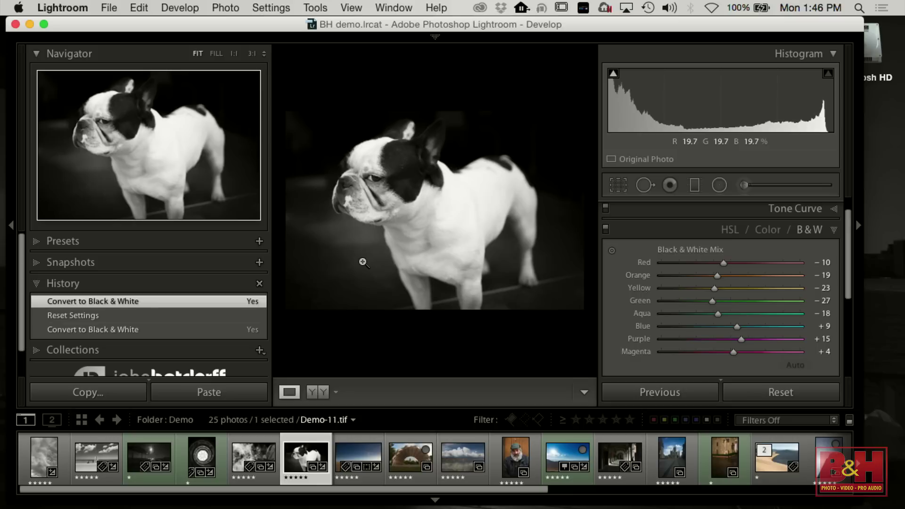
Step: Try an Adjustment Brush stroke over the dark background in front of the dog's chest, with the mask overlay shown
click(744, 185)
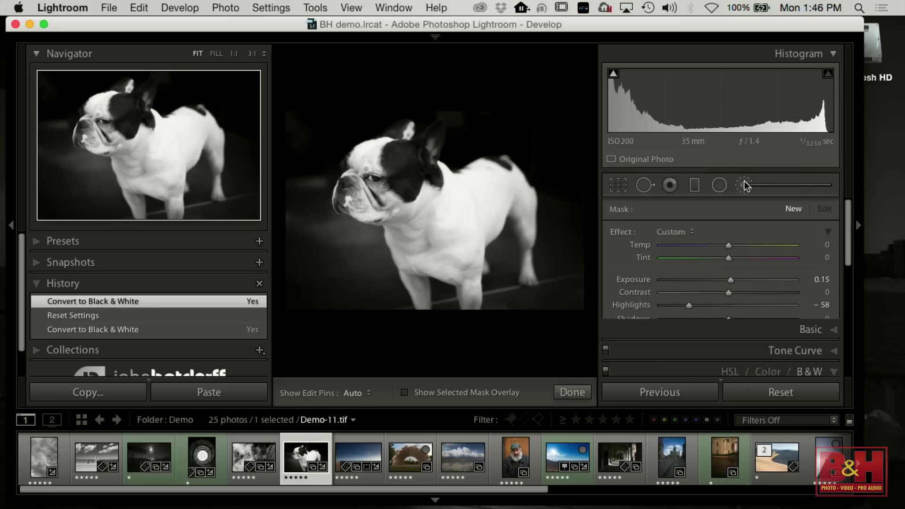
scroll(332, 268, up, 3)
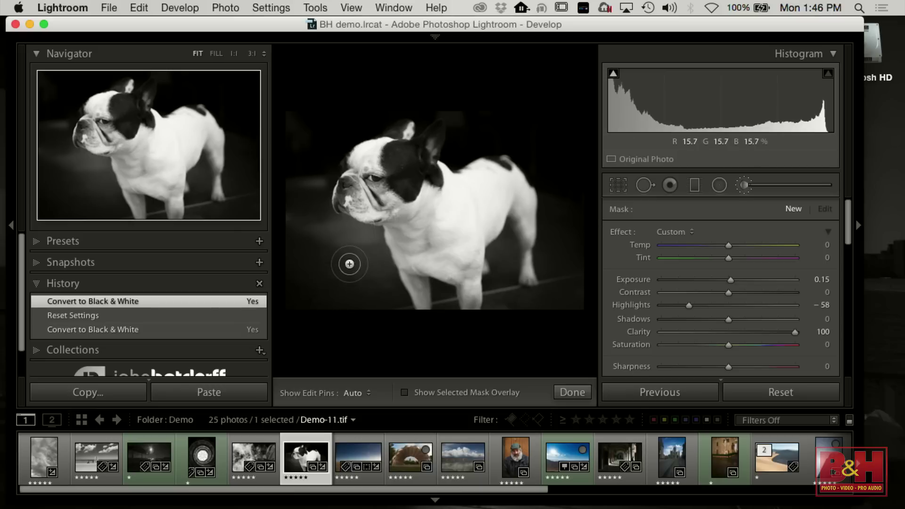
click(404, 392)
key(h)
mouse_move(371, 263)
mouse_down()
mouse_move(336, 249)
mouse_move(340, 267)
mouse_move(332, 250)
mouse_move(365, 254)
mouse_move(351, 229)
mouse_move(301, 213)
mouse_move(319, 230)
mouse_move(312, 248)
mouse_move(328, 285)
mouse_up()
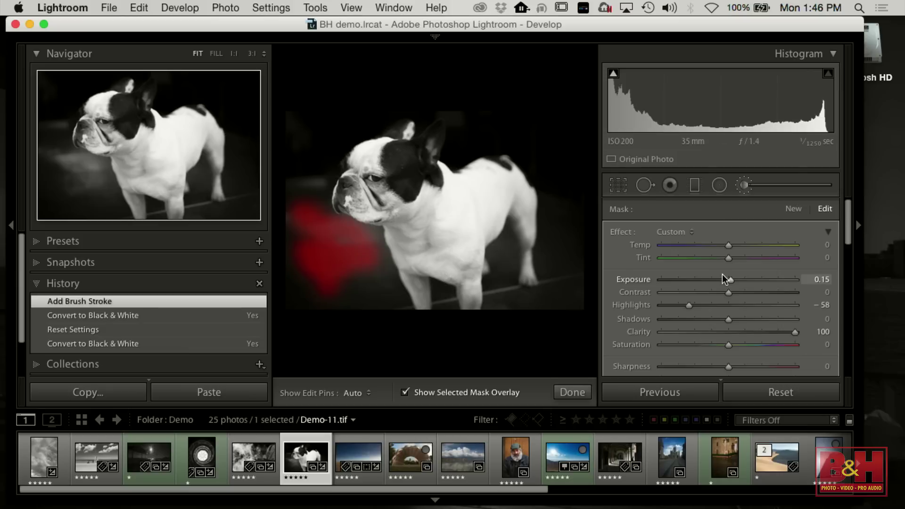
scroll(847, 238, down, 5)
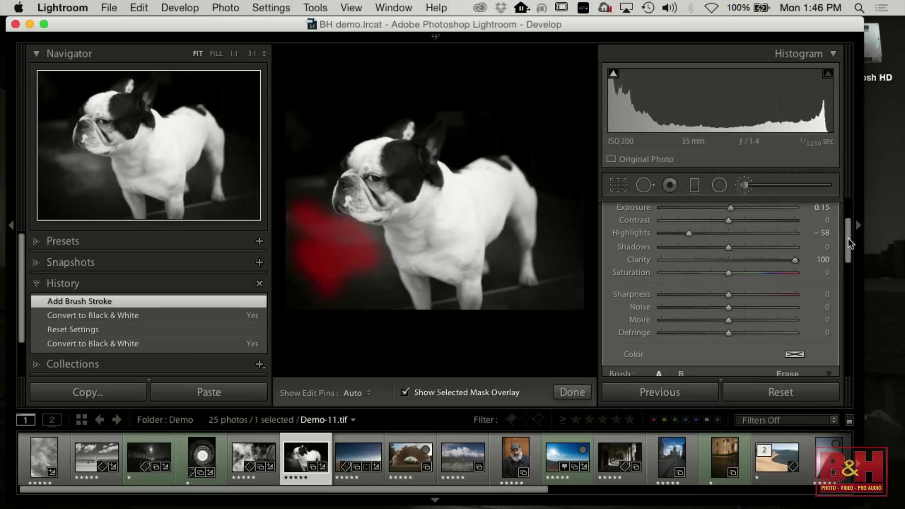
drag(846, 251, 846, 263)
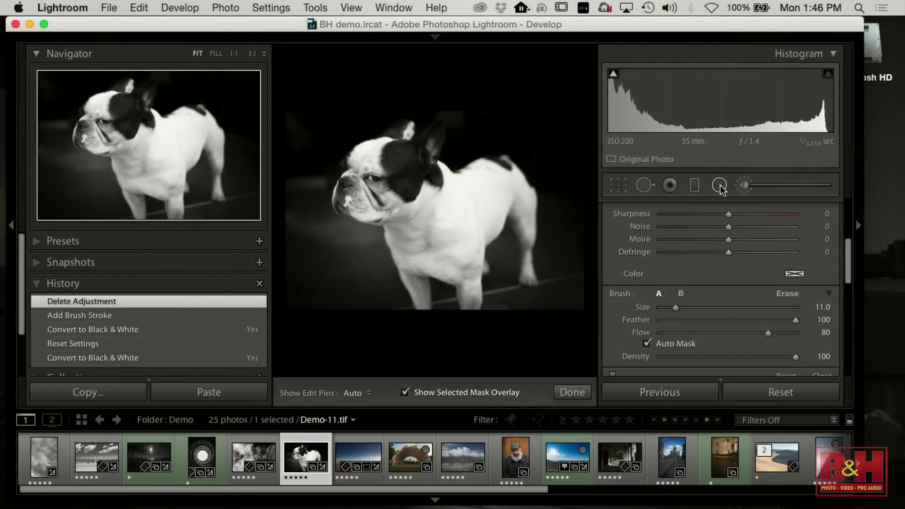
Step: Add a radial filter over the dog's head and reset its Clarity, Highlights and Exposure to 0
click(718, 185)
drag(376, 177, 462, 245)
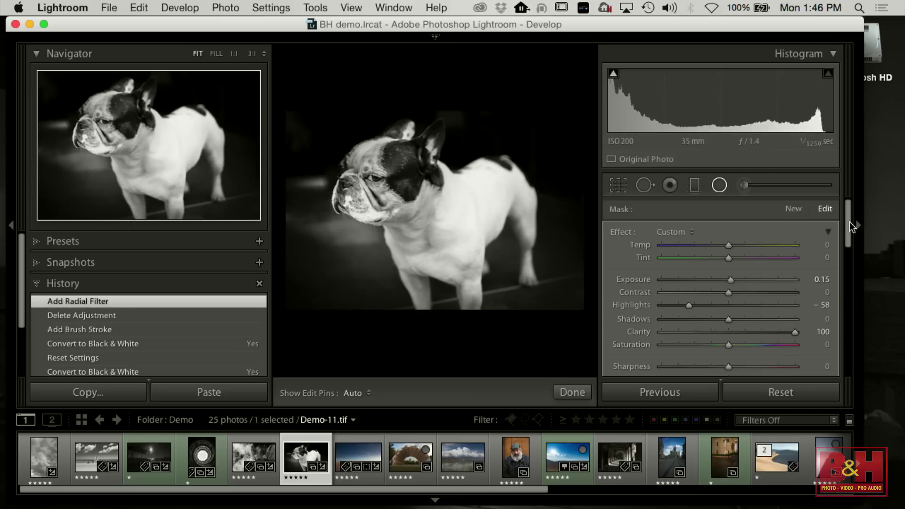
drag(850, 224, 852, 258)
scroll(851, 258, up, 4)
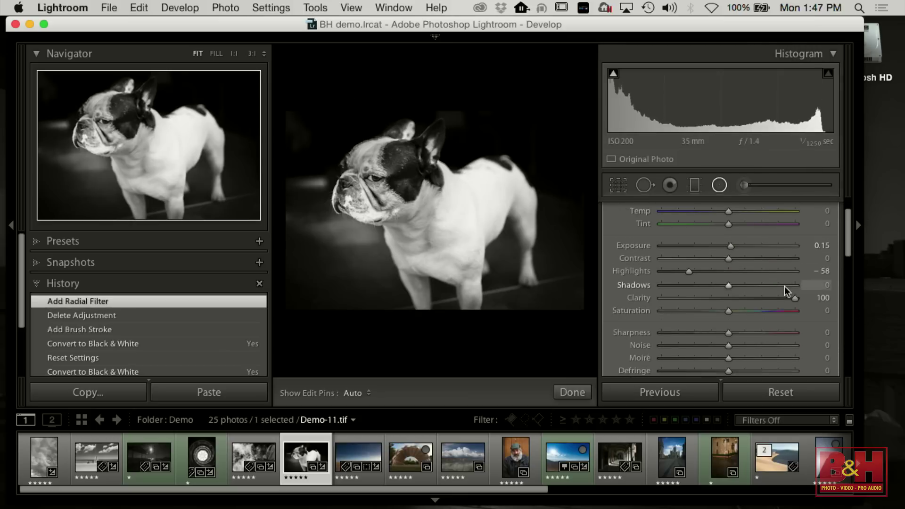
drag(793, 298, 736, 298)
drag(687, 271, 728, 245)
Step: Reposition and enlarge the radial filter's ellipse so that it surrounds the dog's head and body
drag(374, 168, 386, 190)
drag(392, 101, 392, 118)
drag(380, 186, 384, 185)
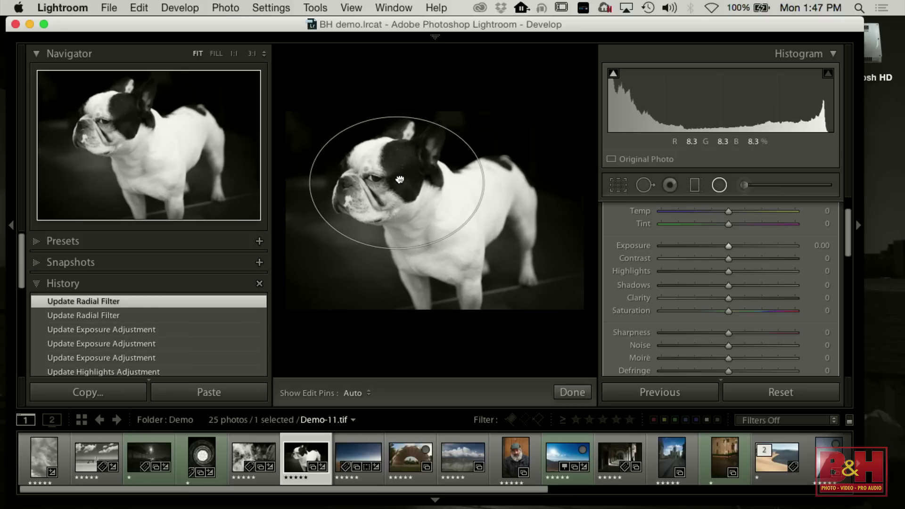
drag(483, 183, 531, 184)
drag(400, 184, 430, 189)
drag(568, 190, 568, 226)
drag(442, 123, 443, 112)
Step: Turn off Invert Mask for the dog's radial filter so that it affects the area outside the ellipse
mouse_move(853, 240)
mouse_down()
mouse_move(849, 259)
mouse_move(849, 236)
mouse_up()
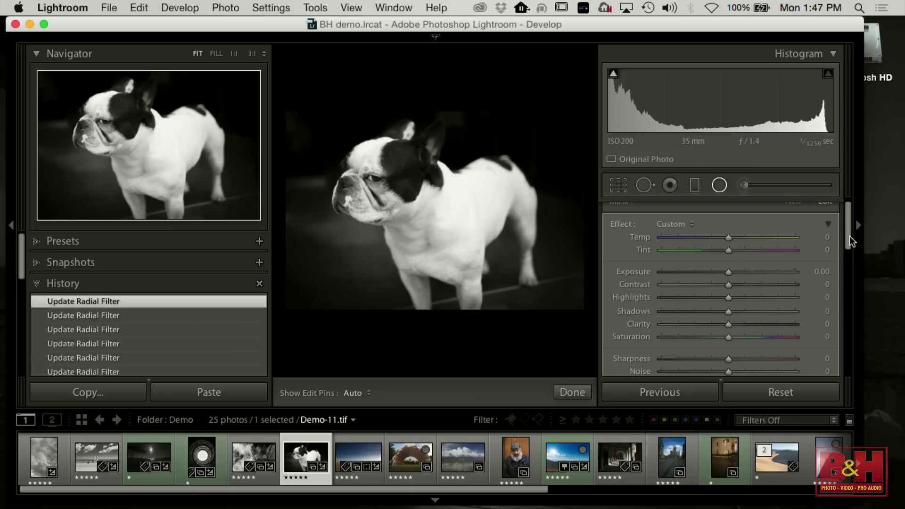
drag(852, 241, 836, 271)
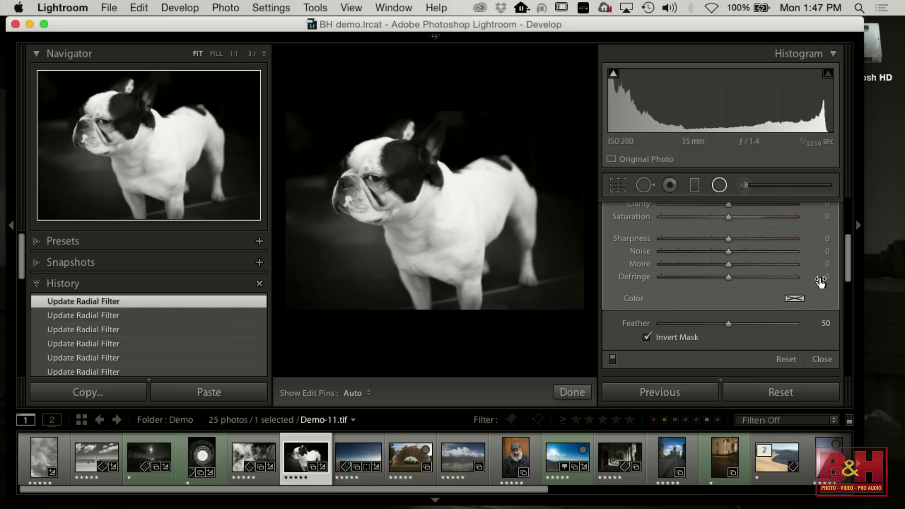
click(648, 339)
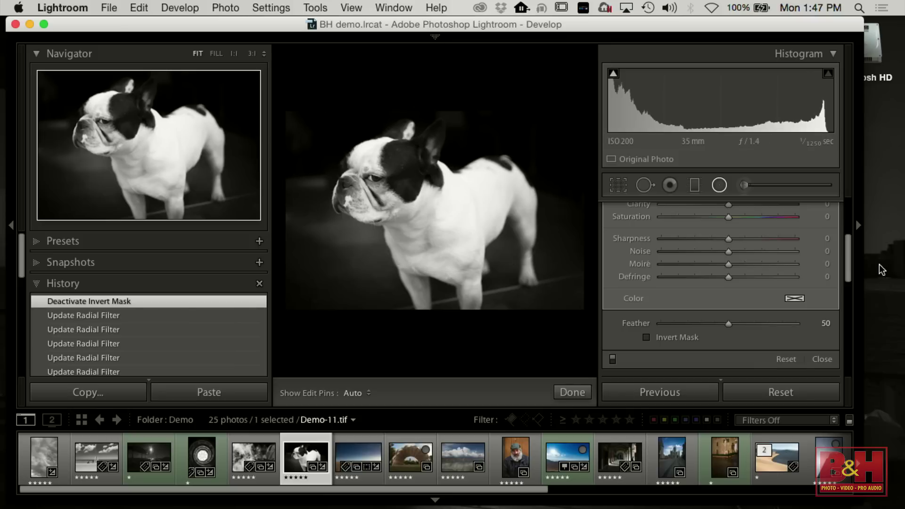
drag(850, 264, 848, 230)
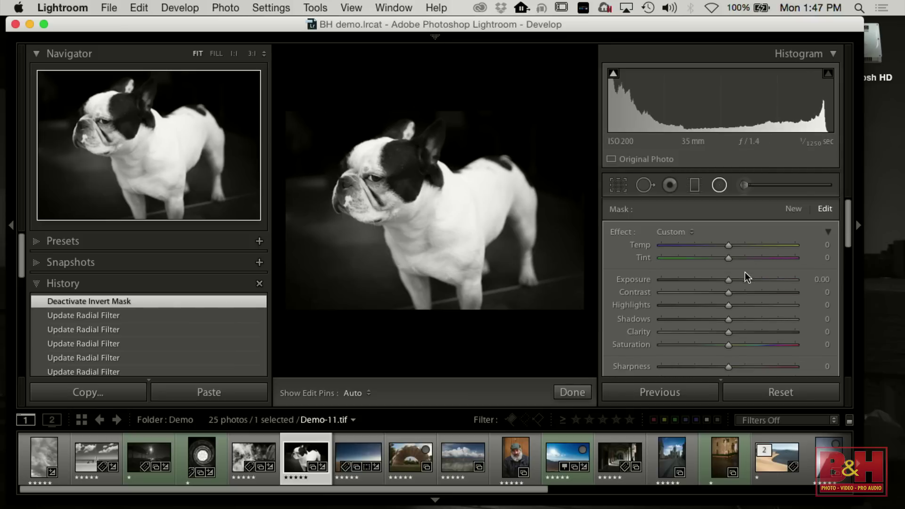
Step: Set the radial filter's exposure to -2.15 and reposition and narrow its ellipse around the dog
drag(728, 279, 691, 278)
drag(429, 192, 424, 194)
drag(410, 269, 412, 287)
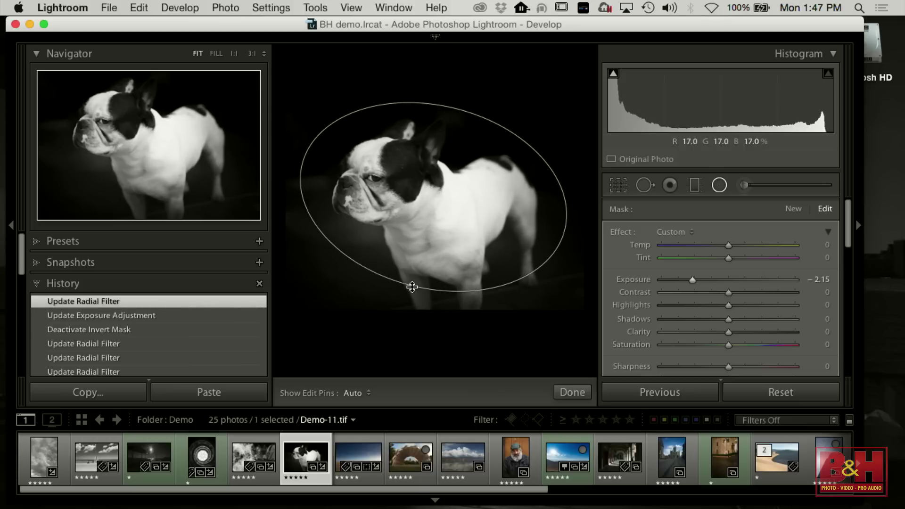
drag(300, 159, 319, 165)
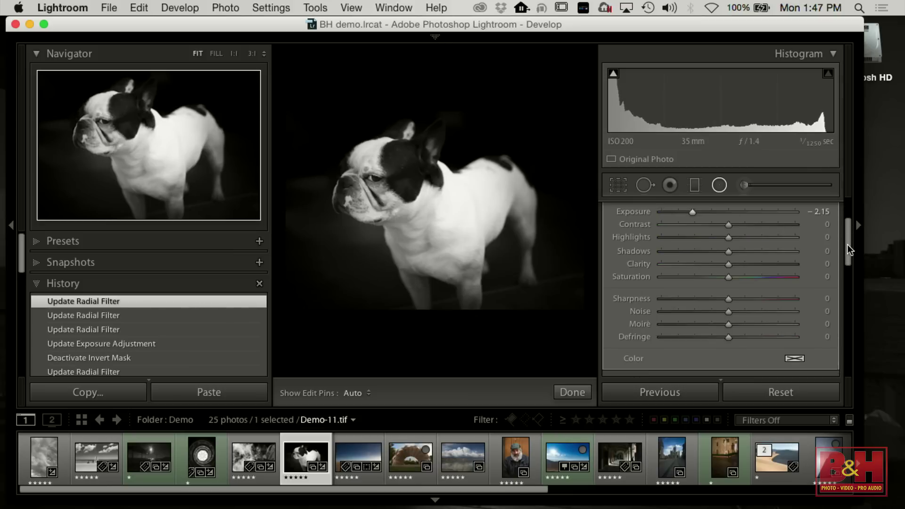
Step: Try a hard-edged radial filter with feather 0, and return the feather to 48
drag(847, 242, 847, 256)
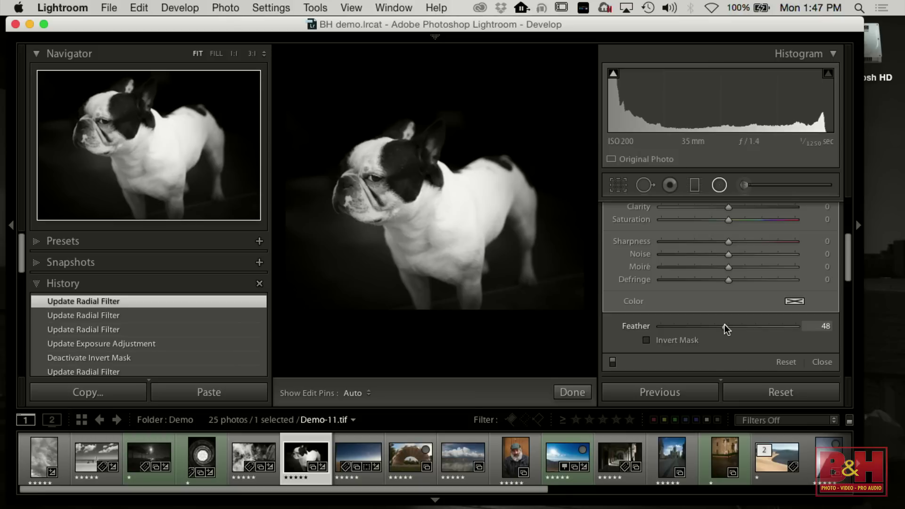
drag(725, 325, 820, 327)
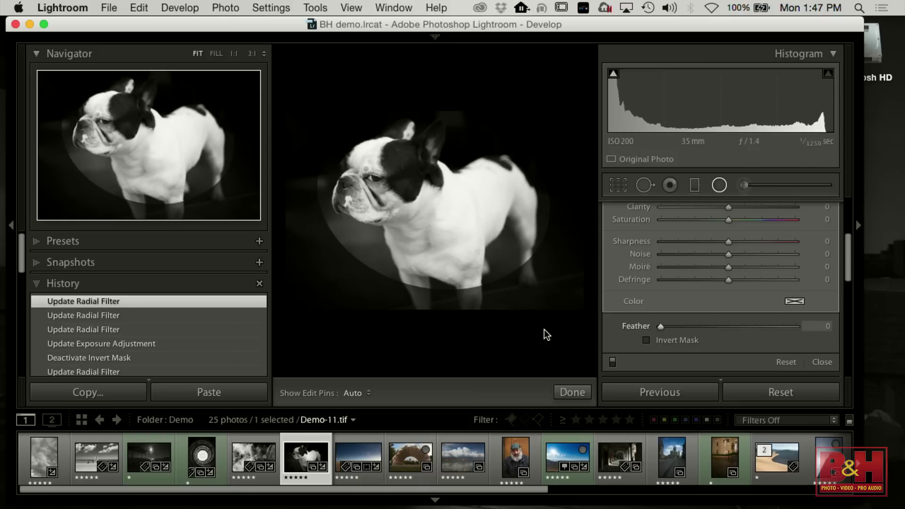
text(0)
key(Return)
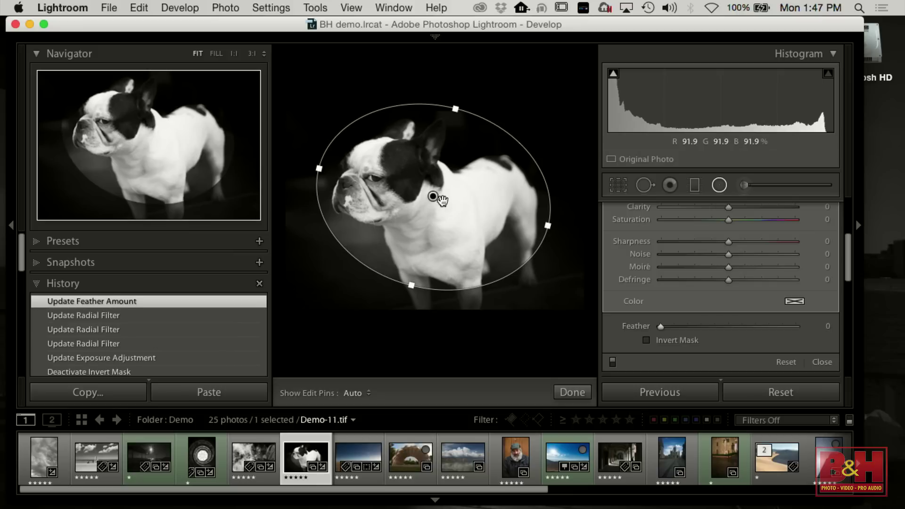
drag(661, 327, 727, 330)
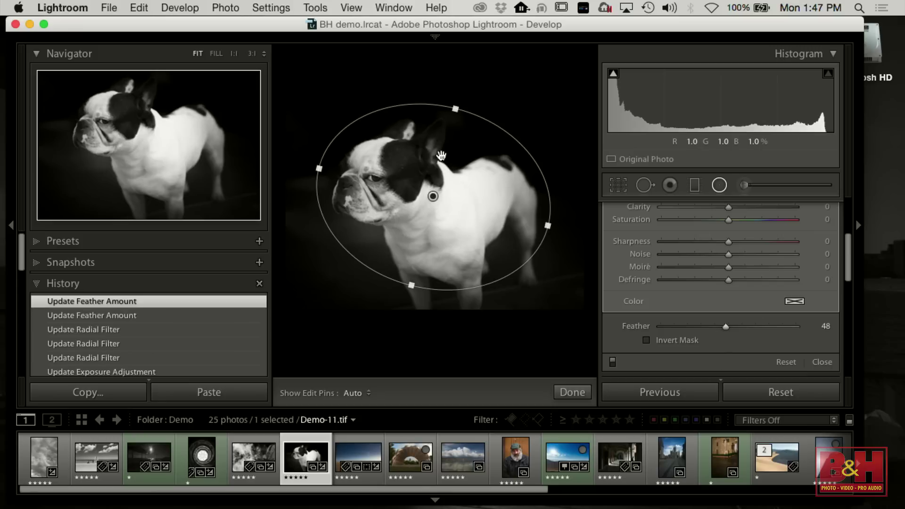
Step: Darken the surroundings of the dog by setting the radial filter's shadows to -97
click(432, 204)
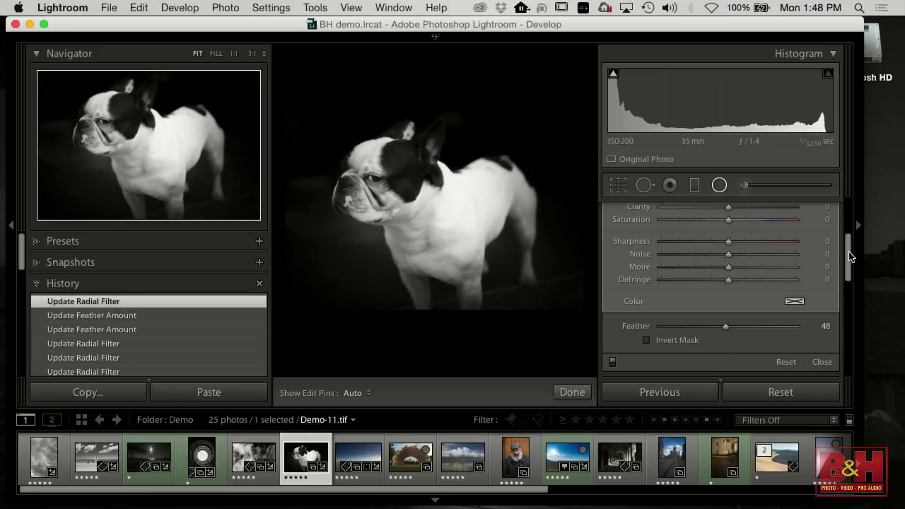
drag(845, 253, 847, 219)
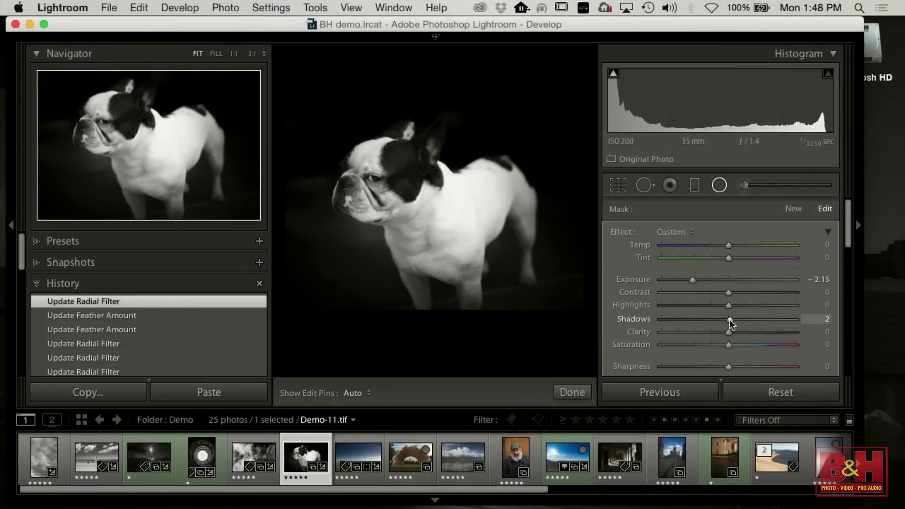
mouse_move(728, 320)
mouse_down()
mouse_move(706, 319)
mouse_move(725, 319)
mouse_up()
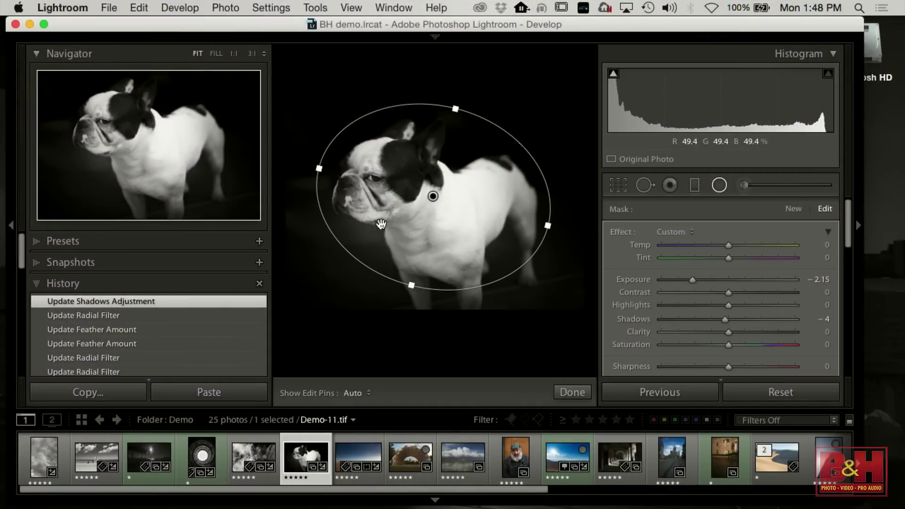
drag(726, 322, 663, 322)
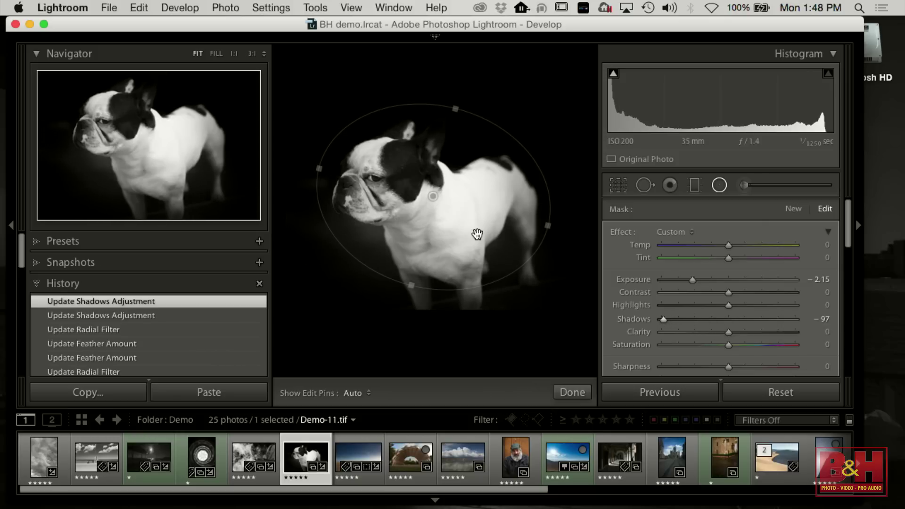
click(433, 197)
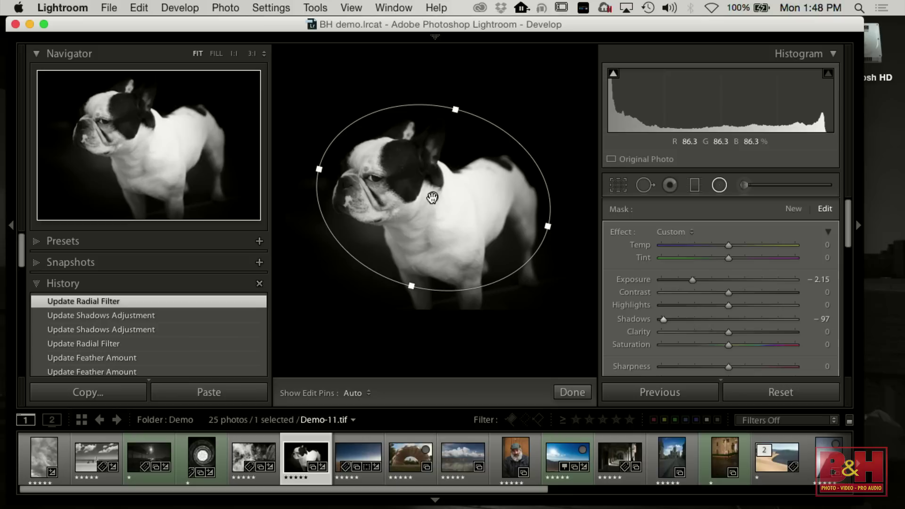
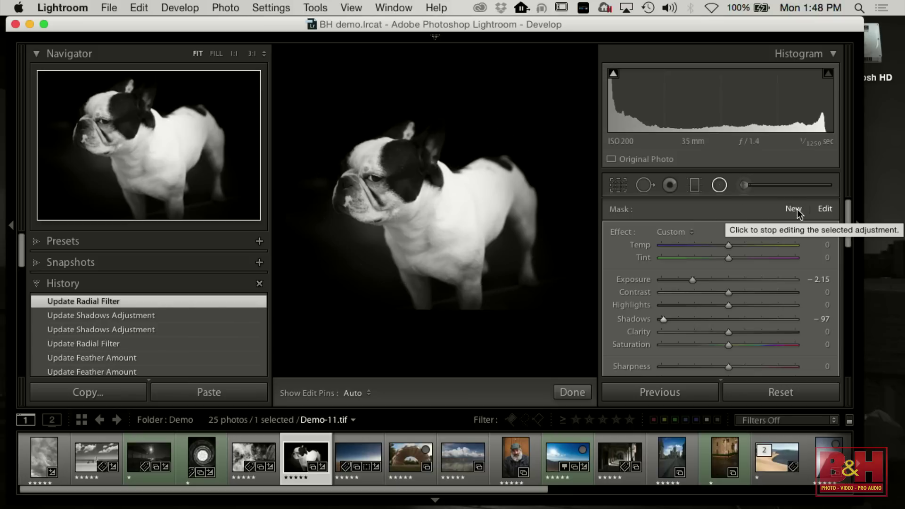
Step: Add a second radial filter over the dog's face and reset its highlights, shadows, clarity and exposure to 0
click(796, 212)
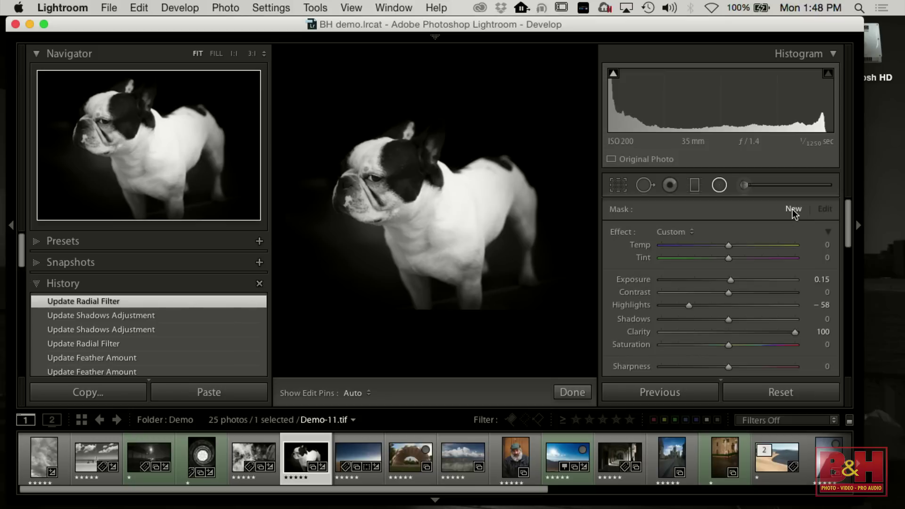
drag(350, 164, 426, 229)
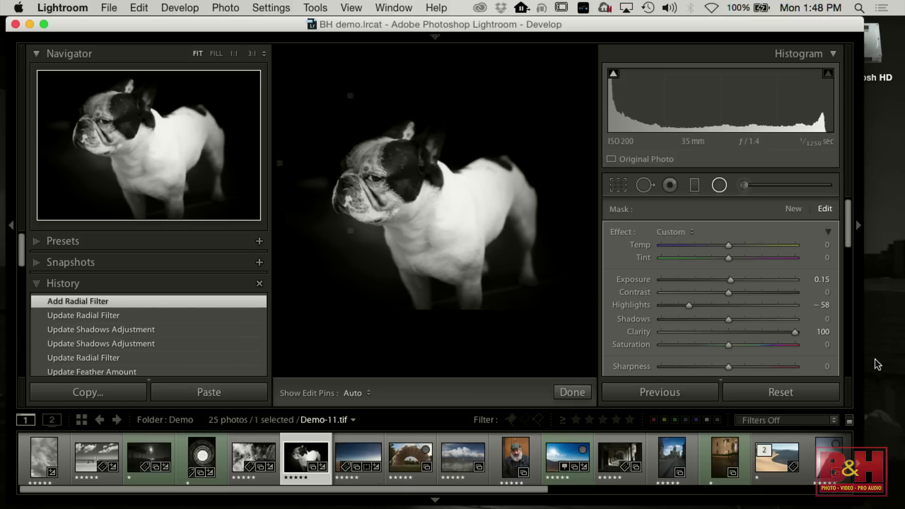
drag(689, 305, 690, 304)
double_click(690, 305)
double_click(728, 319)
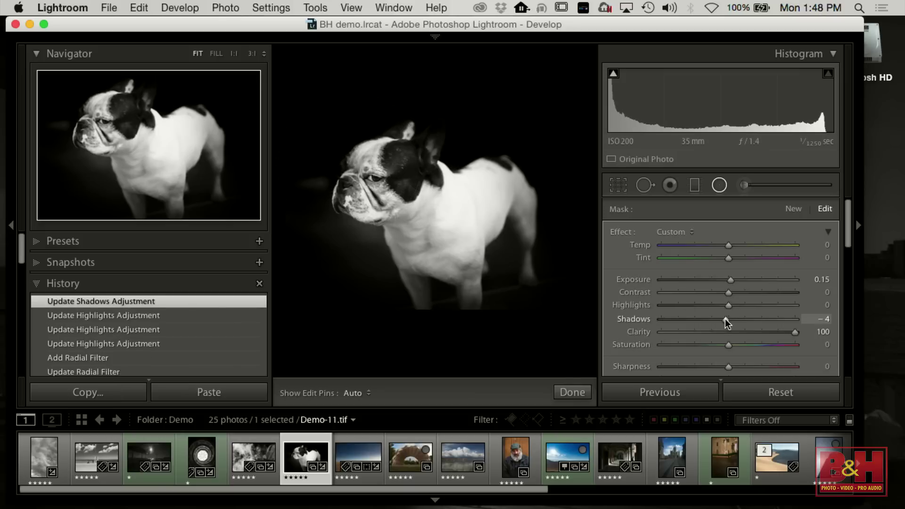
click(791, 331)
double_click(791, 332)
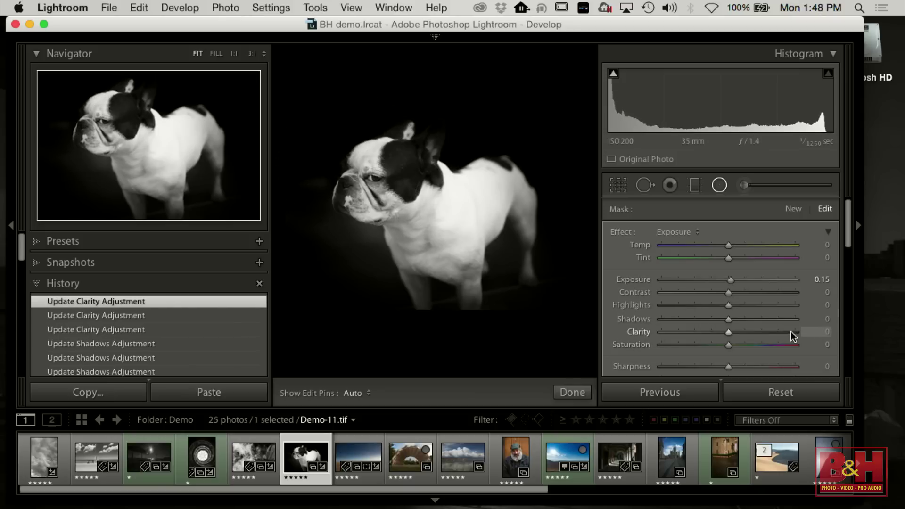
double_click(731, 278)
Step: Center the new radial filter on the dog's head and shrink its circle to fit
drag(340, 164, 373, 181)
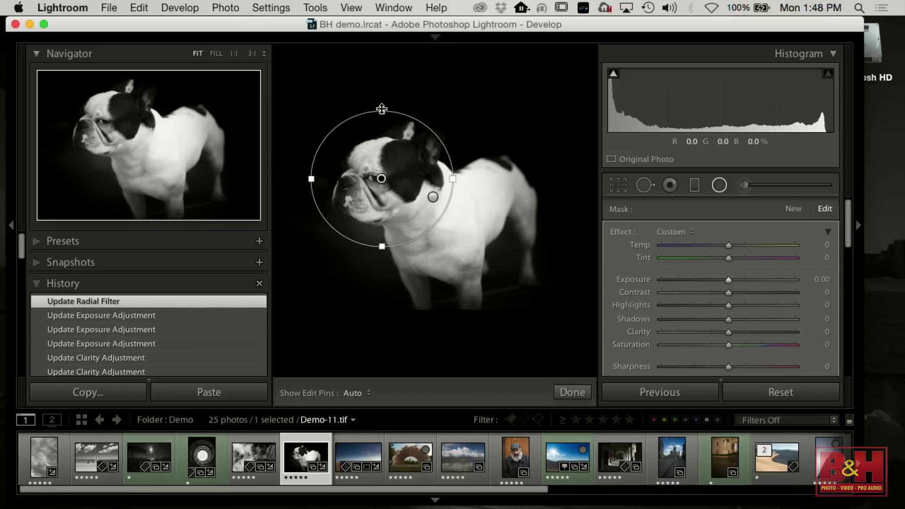
drag(381, 112, 381, 119)
drag(313, 181, 321, 179)
drag(380, 189, 378, 187)
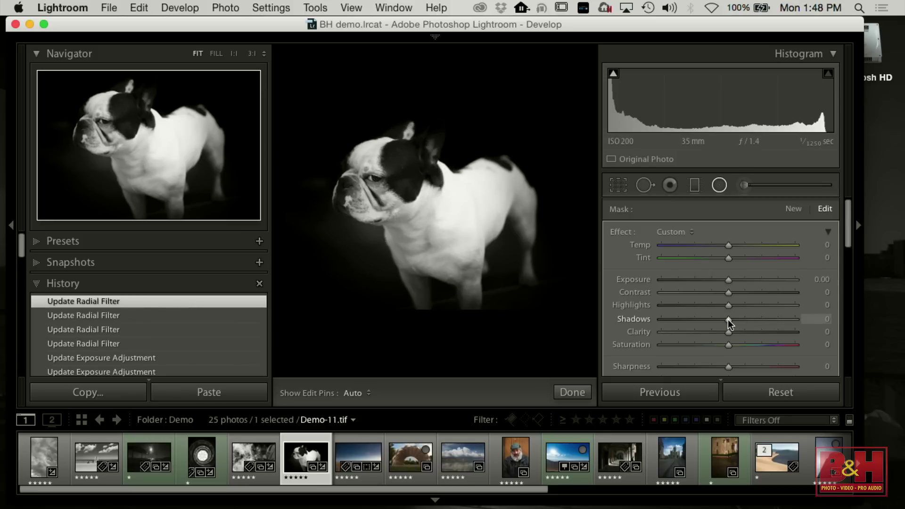
Step: Set the face filter's shadows to 9, clarity to 29 and sharpness to 15
drag(728, 319, 731, 319)
drag(733, 319, 733, 319)
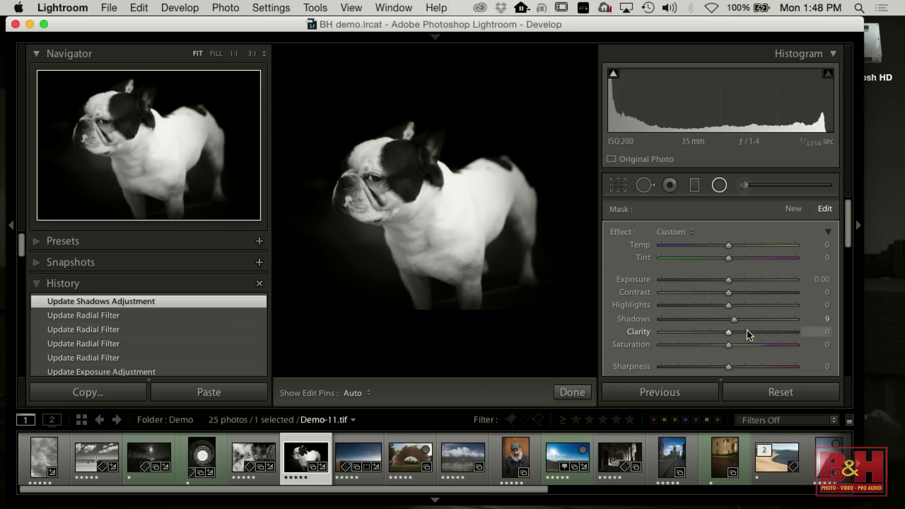
drag(722, 334, 746, 333)
mouse_move(388, 192)
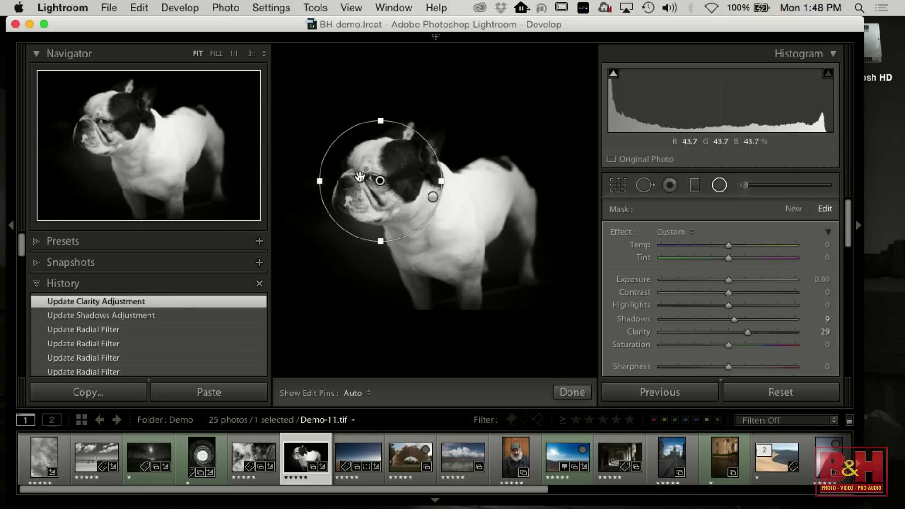
click(380, 121)
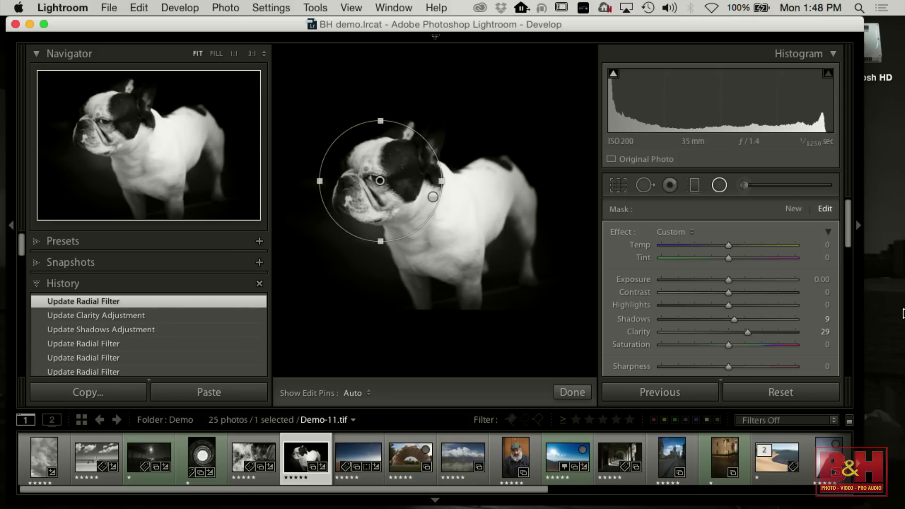
drag(847, 236, 847, 266)
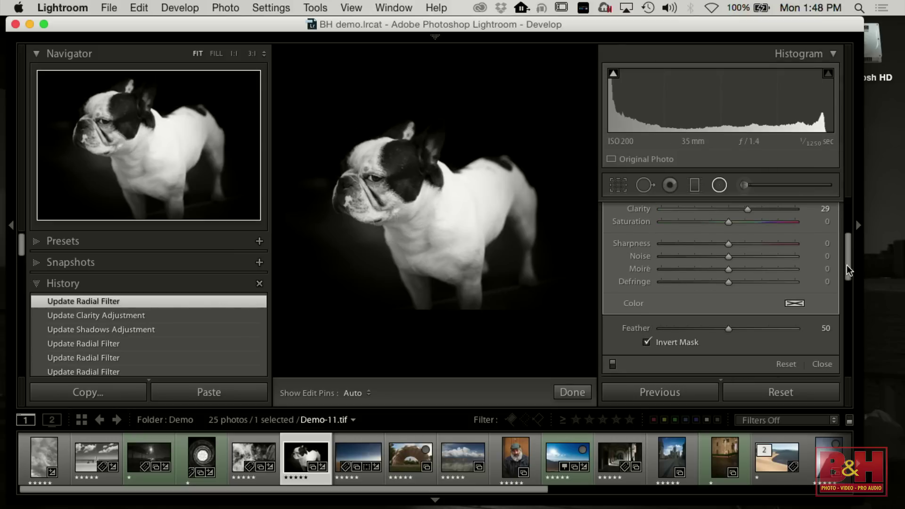
drag(729, 246, 737, 245)
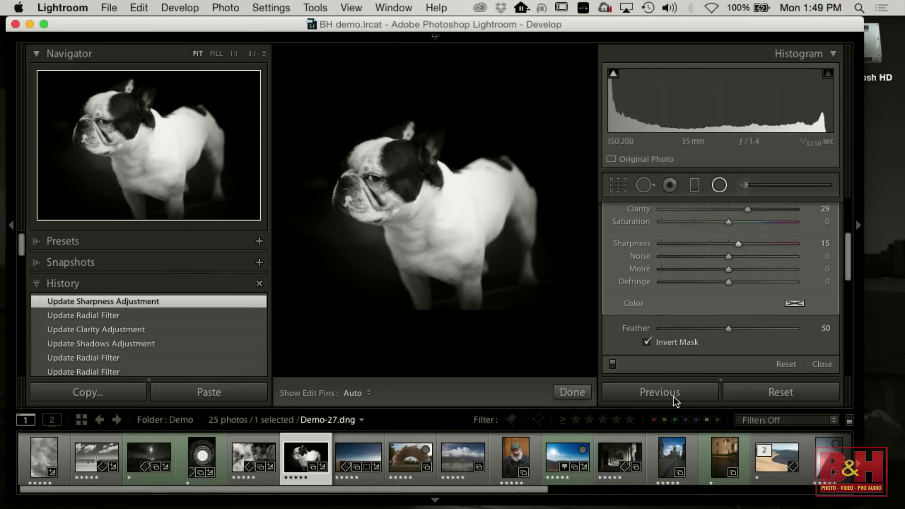
Step: Switch to the Spot Removal tool with a Heal brush of size 82
click(644, 185)
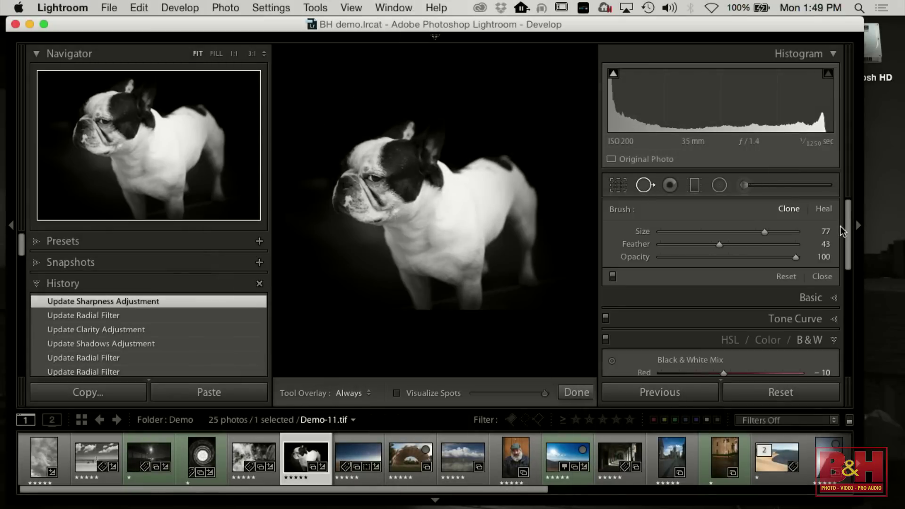
key(bracketright)
key(bracketright)
key(bracketleft)
key(bracketleft)
Step: Convert the elephant photo Demo-18.dng to black and white and set its exposure to +0.35
click(346, 449)
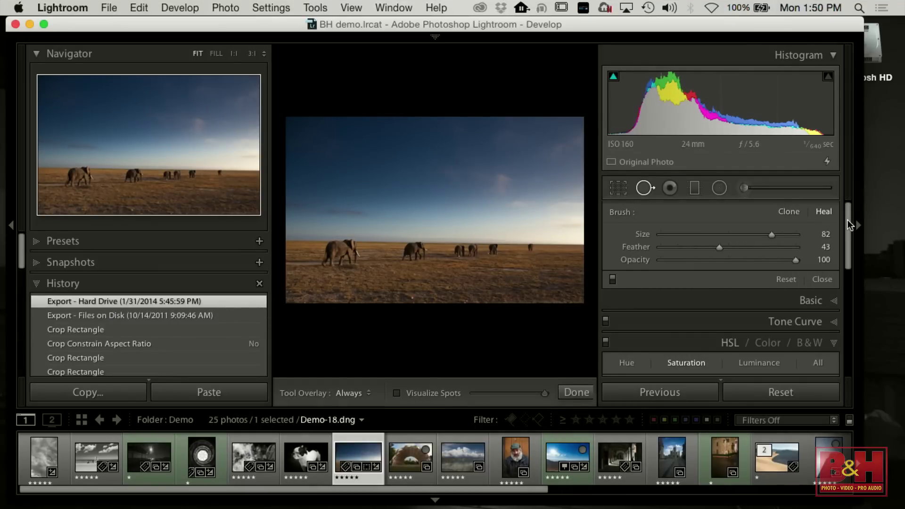
click(809, 342)
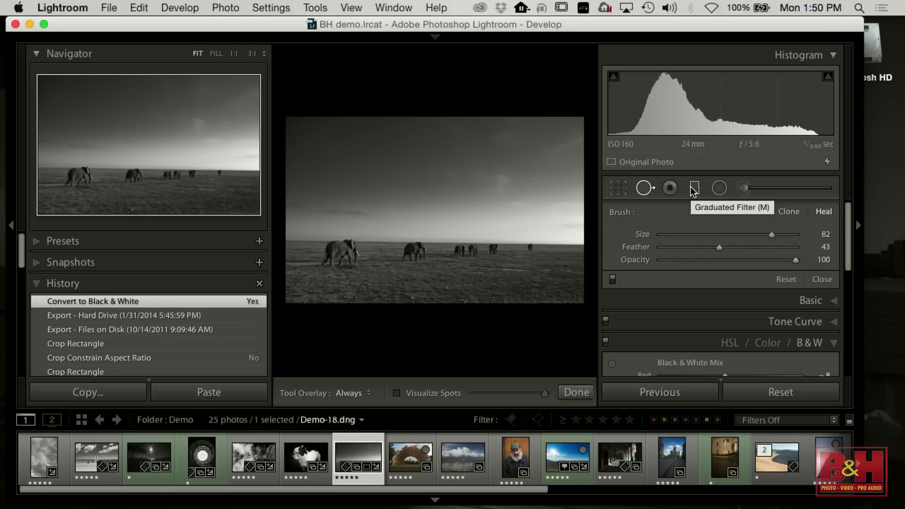
scroll(848, 259, down, 1)
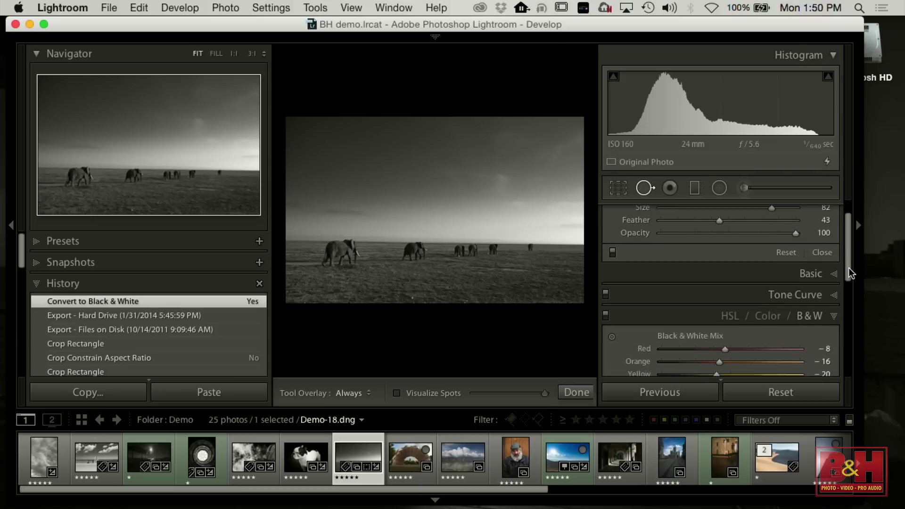
click(834, 273)
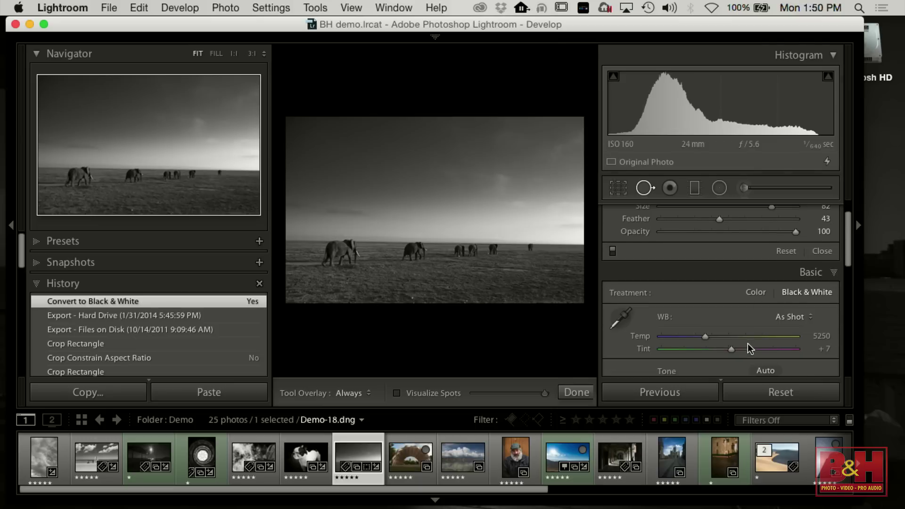
drag(847, 245, 847, 267)
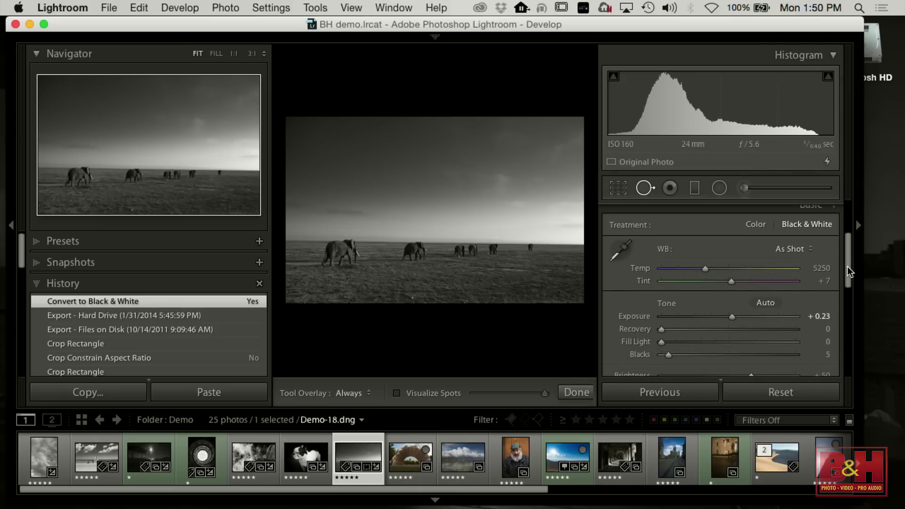
drag(756, 316, 733, 315)
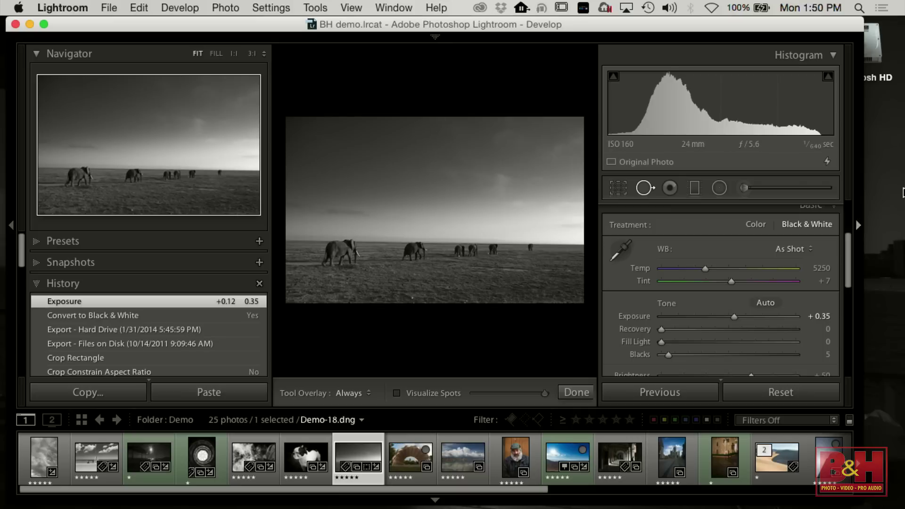
Step: Open the Camera Calibration settings and review the available process versions, keeping 2010 selected
drag(849, 242, 848, 207)
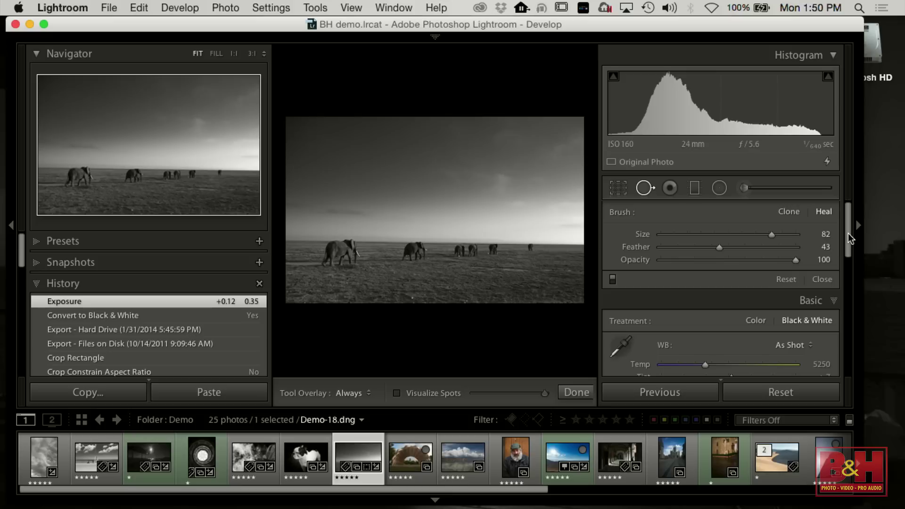
drag(847, 232, 843, 351)
scroll(844, 349, down, 1)
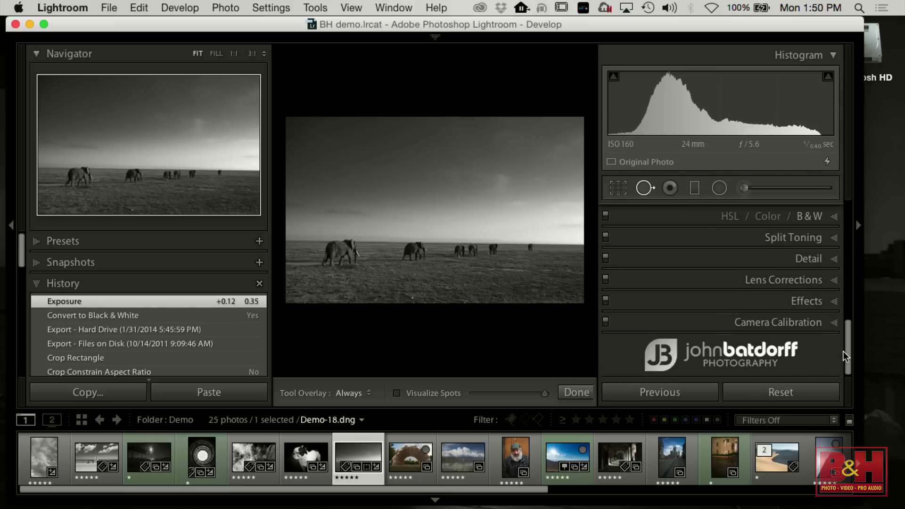
click(835, 321)
drag(849, 347, 850, 296)
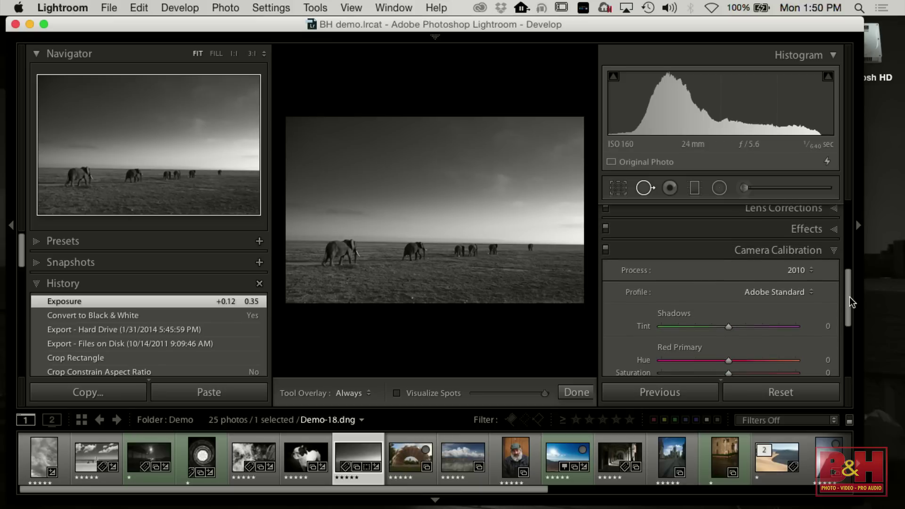
click(798, 270)
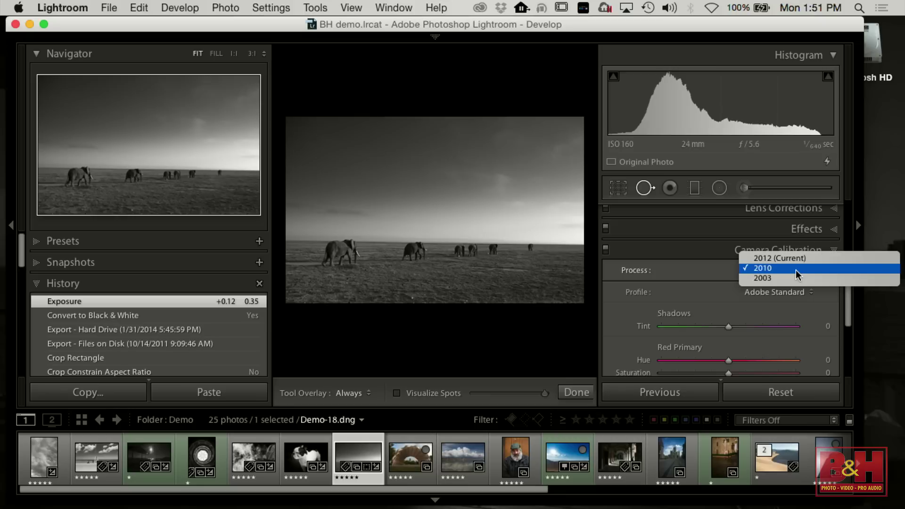
click(796, 269)
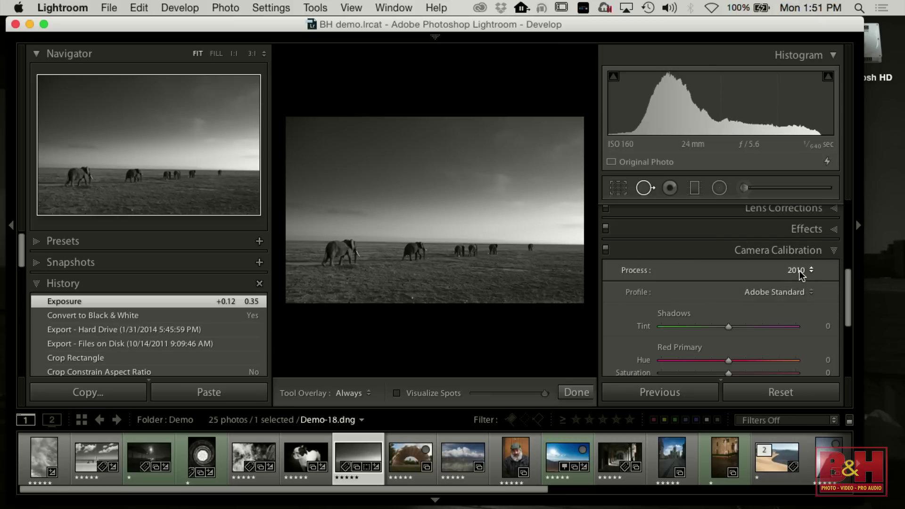
Step: Update the elephant photo from process version 2010 to the current process version, 2012
click(832, 251)
drag(844, 303, 844, 212)
click(827, 162)
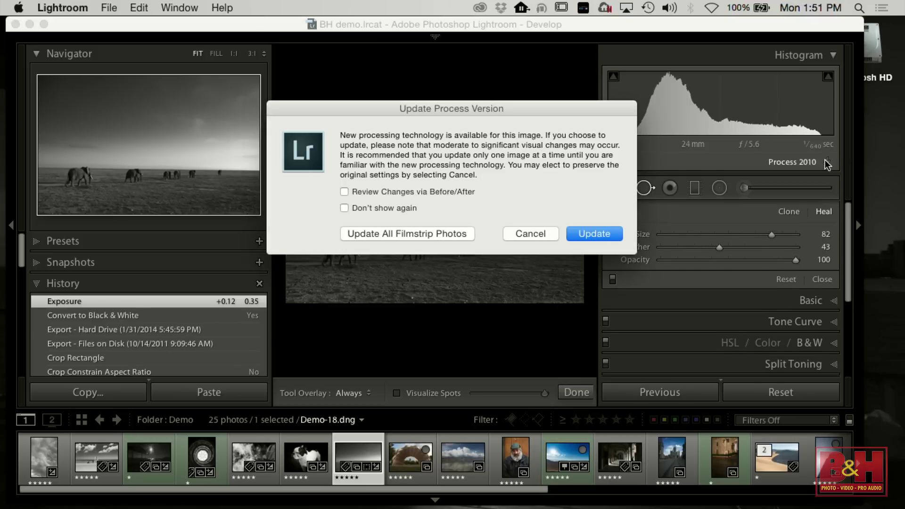
click(596, 238)
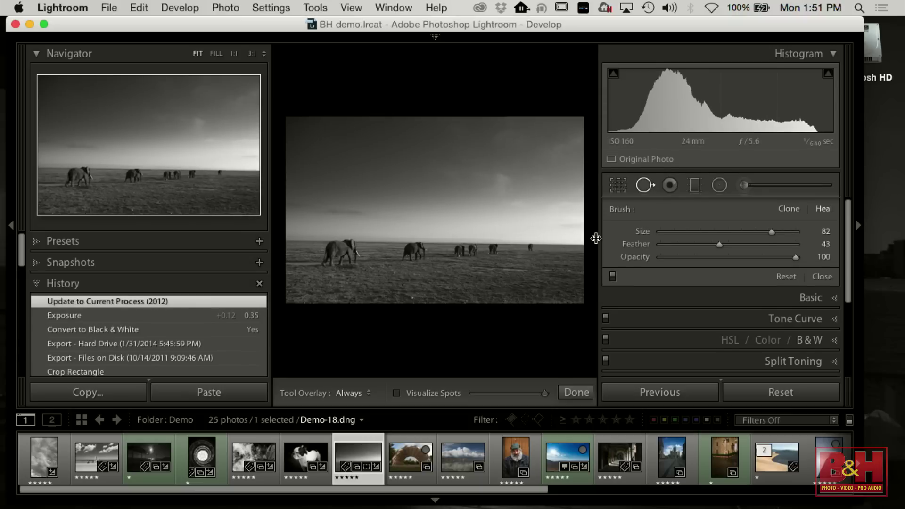
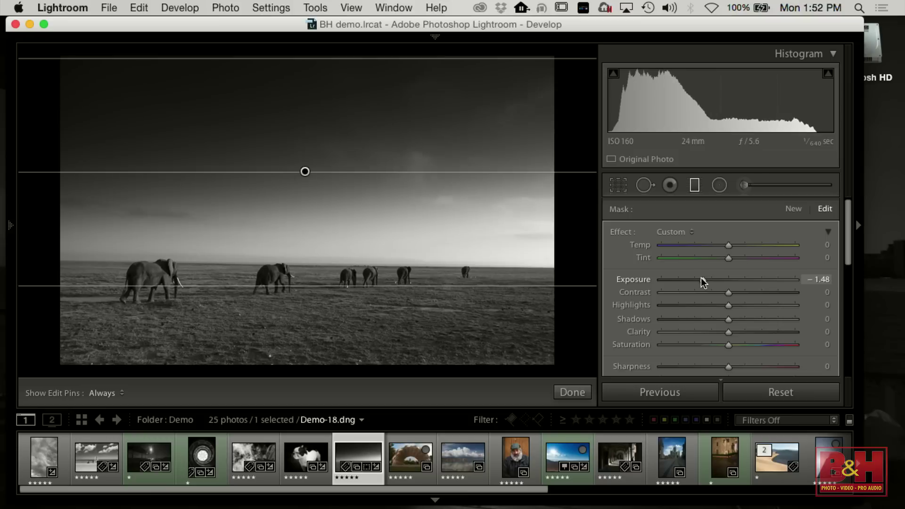
Step: Move the sky's graduated filter down toward the horizon with its right end tilted slightly upward, and set its exposure to -0.85
drag(306, 172, 306, 200)
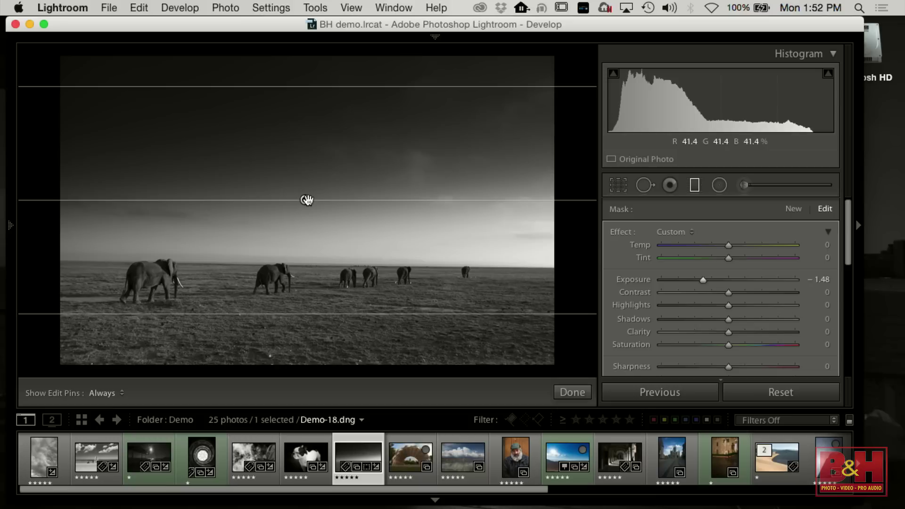
drag(306, 200, 306, 207)
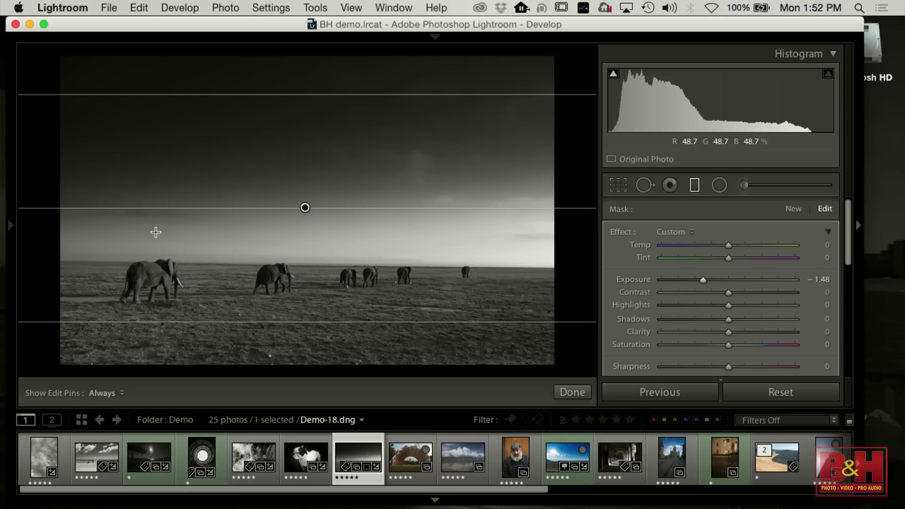
drag(44, 208, 44, 242)
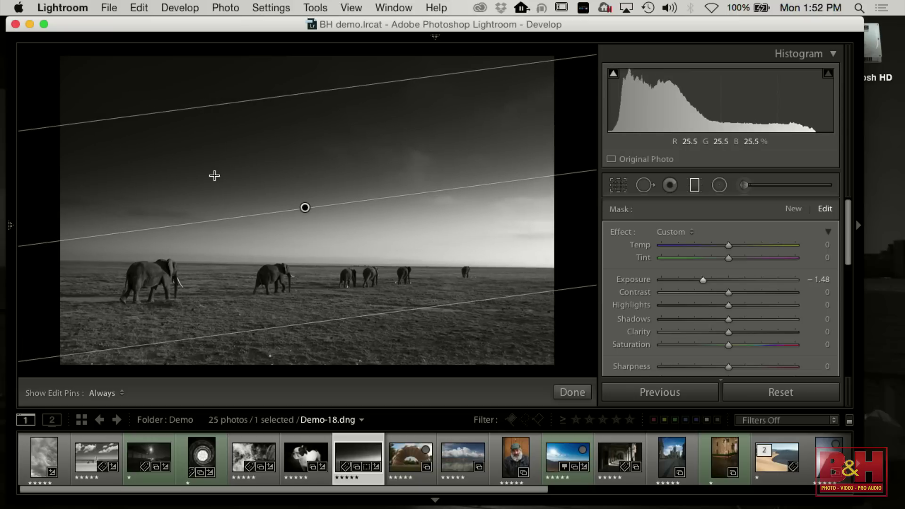
drag(305, 207, 306, 226)
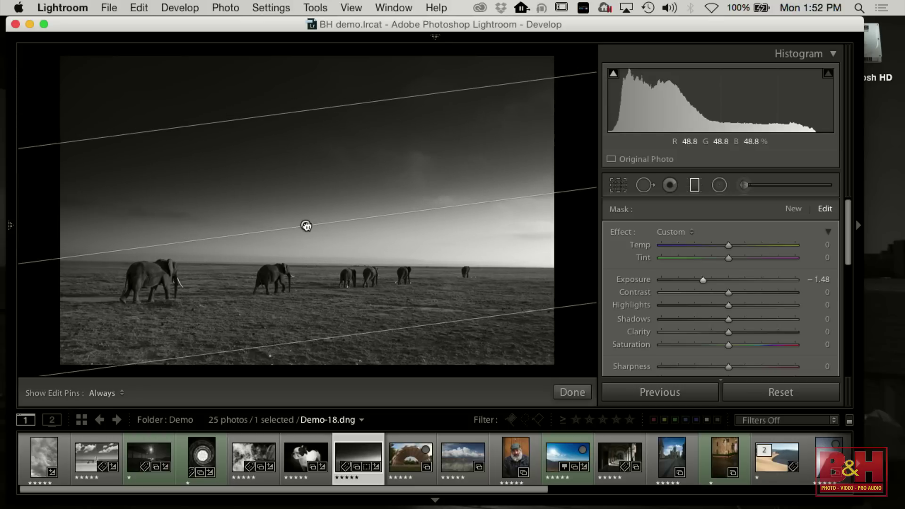
drag(564, 192, 566, 203)
drag(703, 279, 713, 282)
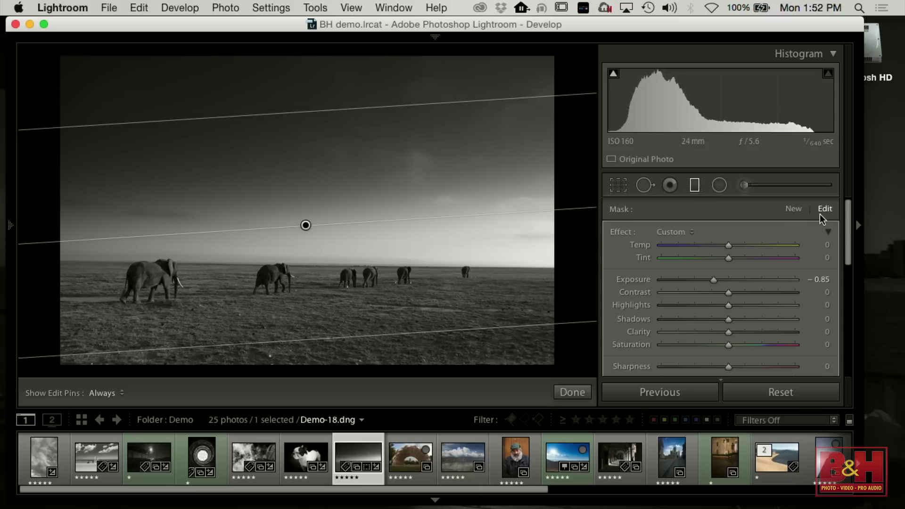
click(572, 393)
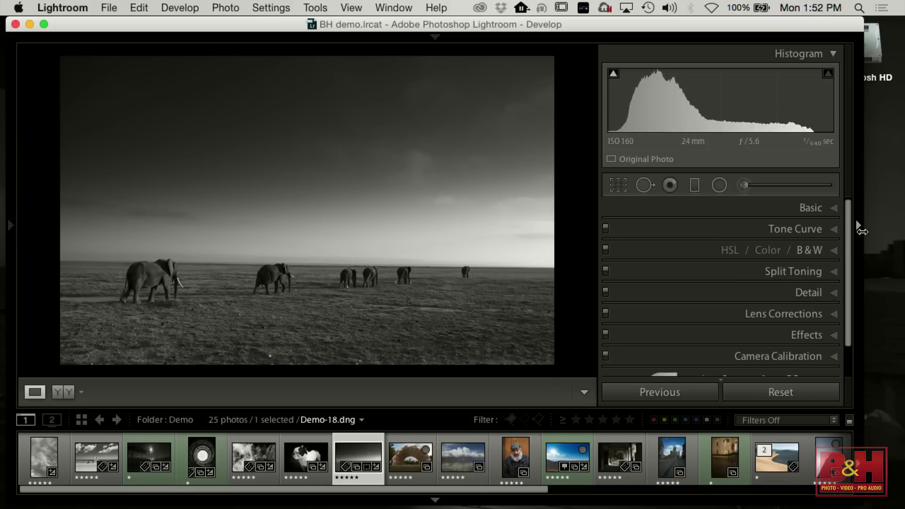
Step: Darken the blues to -38 in the Black & White Mix and inspect the sky's clouds up close
click(838, 252)
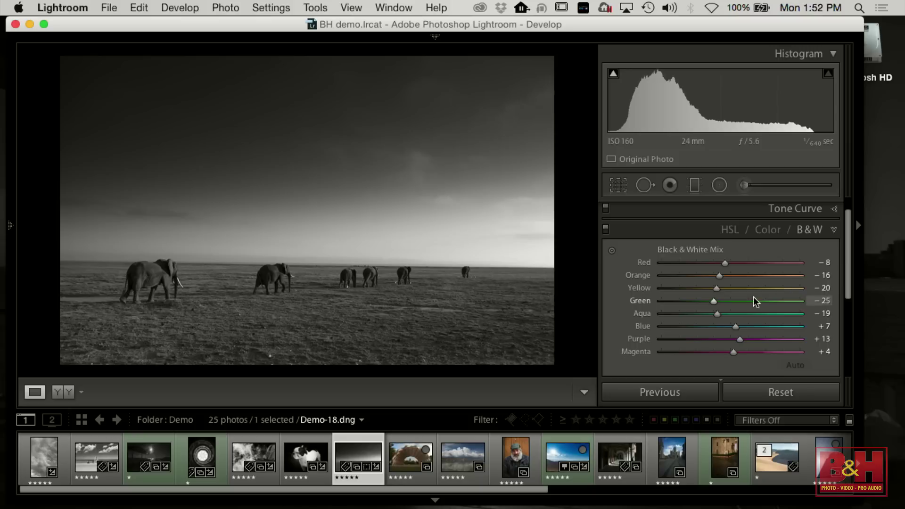
drag(733, 326, 701, 338)
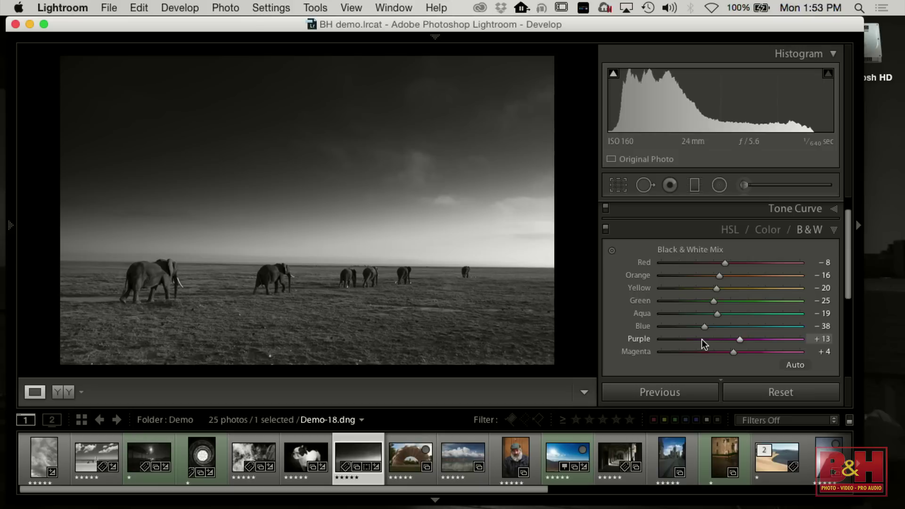
click(432, 161)
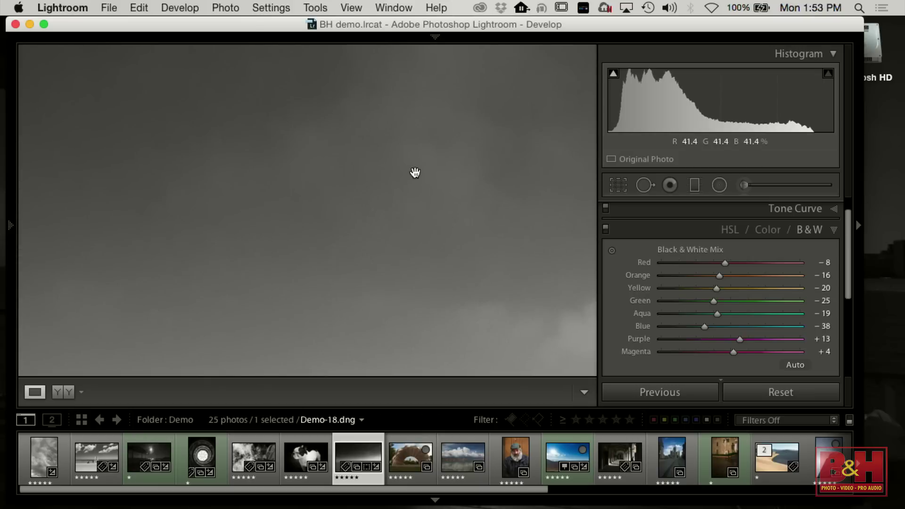
click(417, 174)
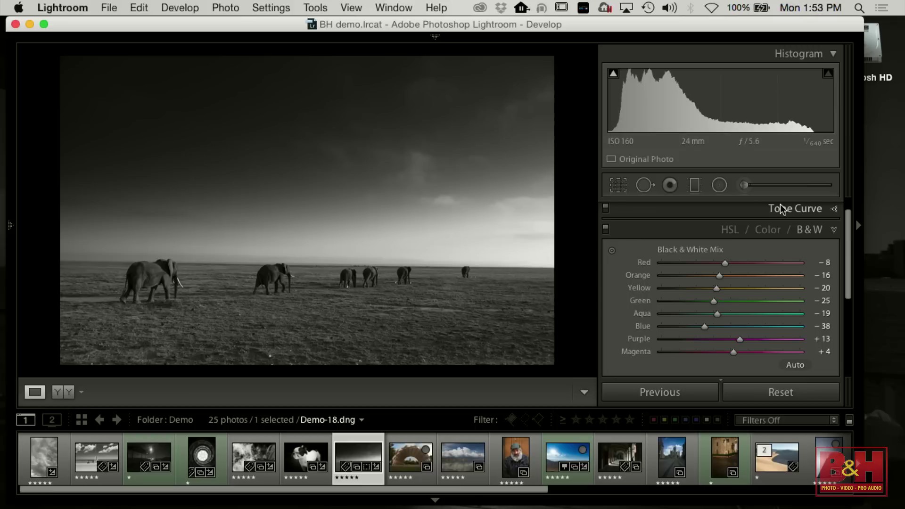
Step: Place a radial filter over the upper cloud above the horizon with highlights reset to 0 and clarity set to 33
click(719, 185)
drag(408, 158, 441, 188)
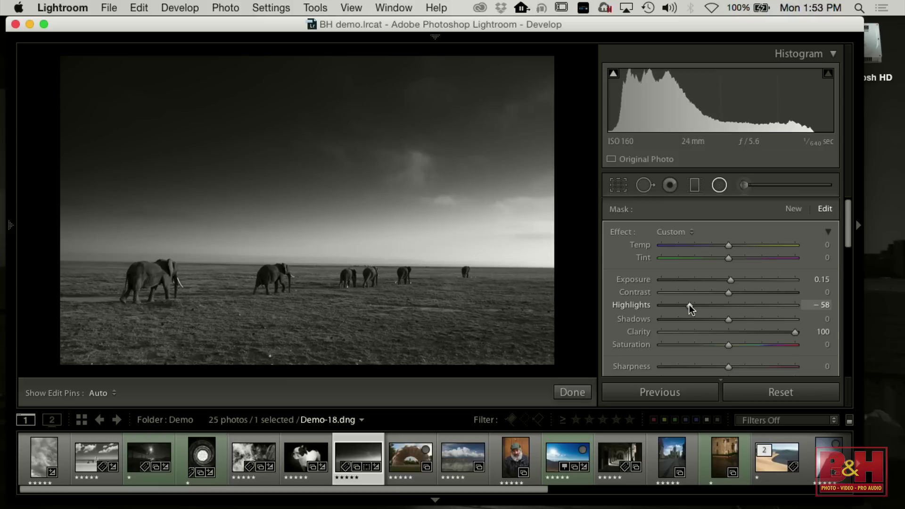
drag(689, 304, 691, 304)
double_click(691, 304)
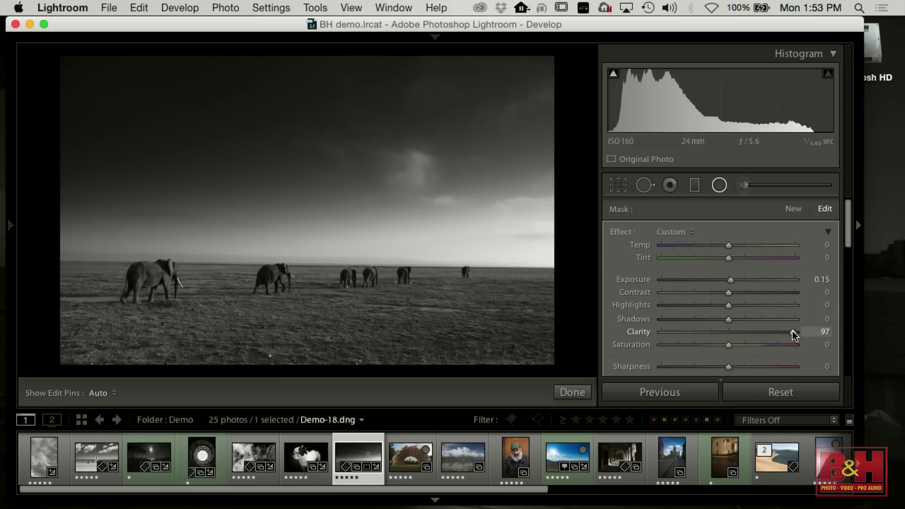
double_click(792, 332)
drag(847, 231, 844, 251)
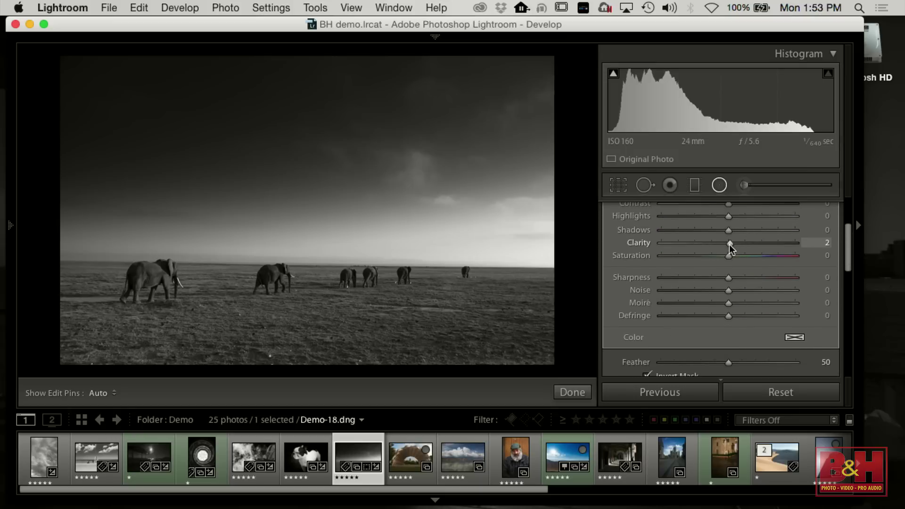
drag(730, 244, 751, 250)
mouse_move(399, 160)
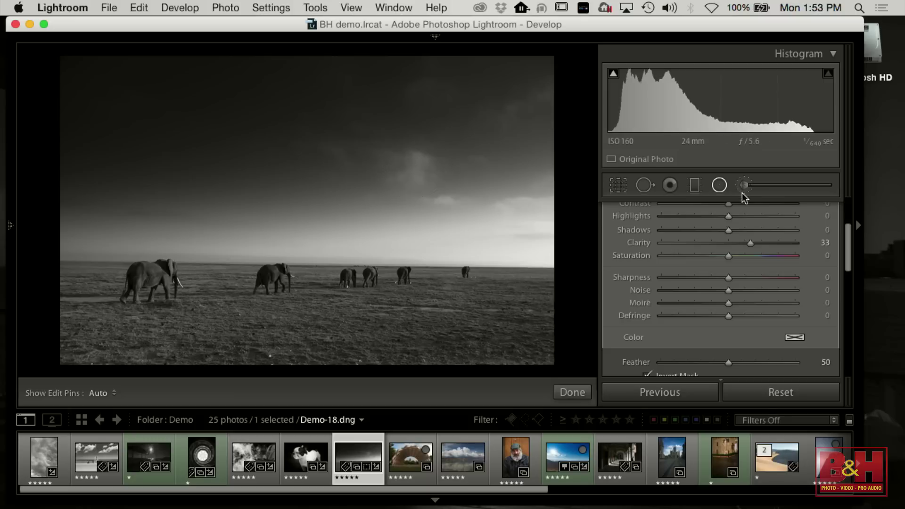
Step: Add a second, small radial filter over the lower bright cloud, with highlights reset to 0 and clarity set to 22
drag(847, 253, 847, 228)
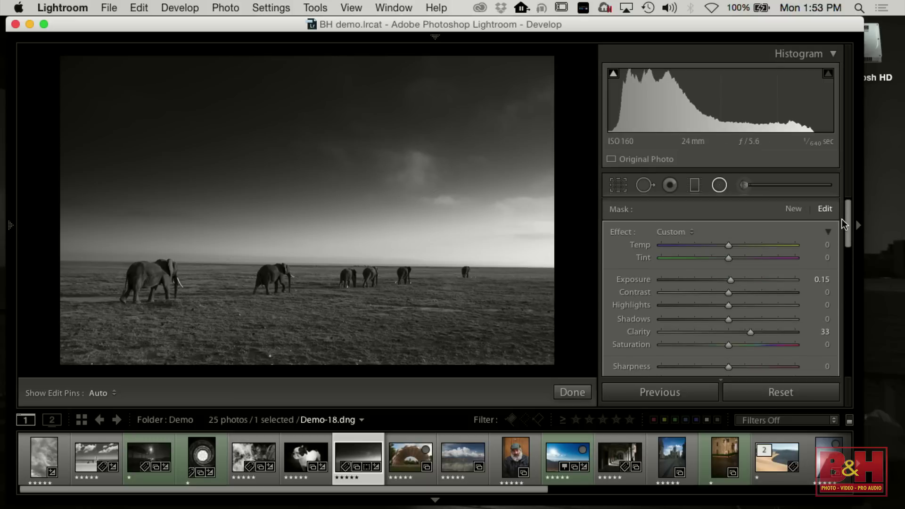
click(793, 208)
mouse_move(428, 189)
mouse_down()
mouse_move(458, 209)
mouse_move(434, 194)
mouse_move(441, 197)
mouse_up()
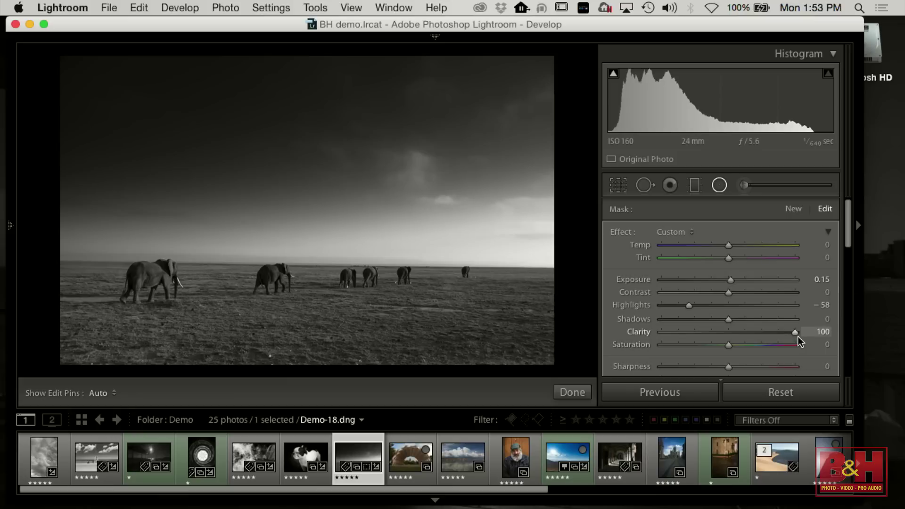
double_click(798, 335)
double_click(688, 305)
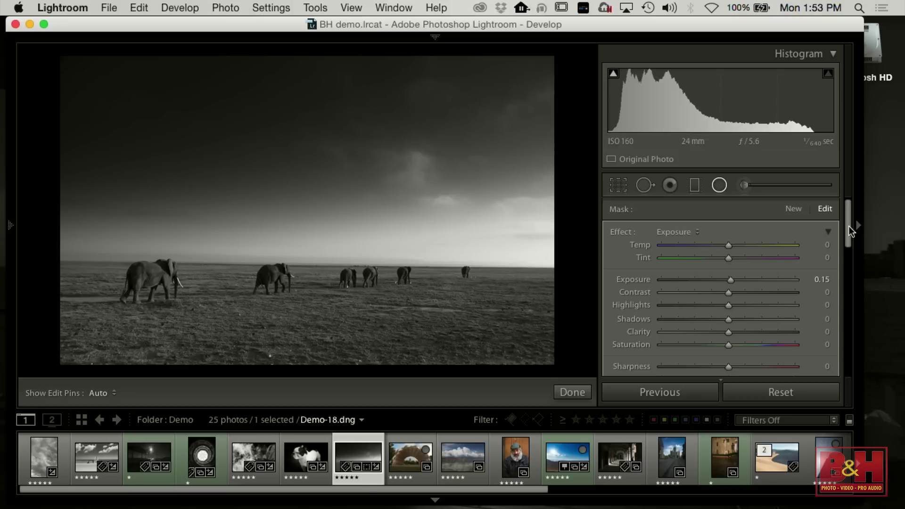
scroll(849, 241, down, 3)
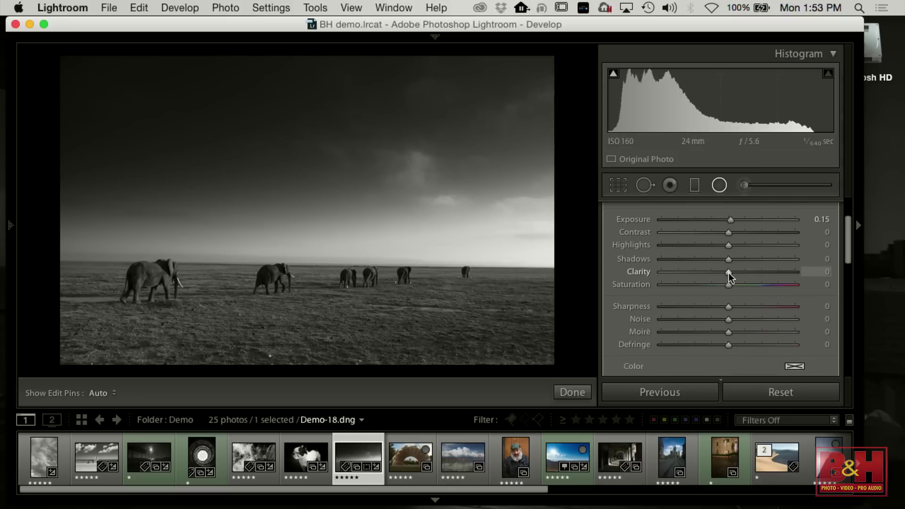
drag(736, 274, 742, 278)
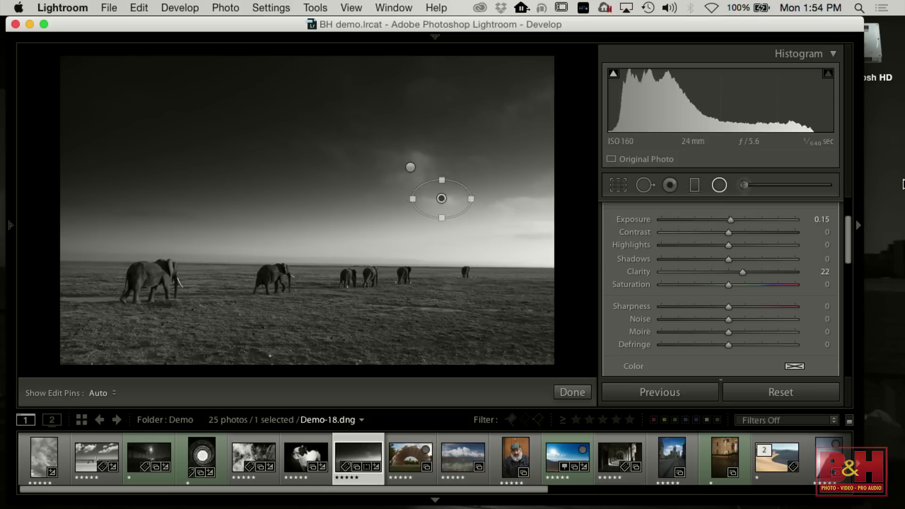
Step: Add a graduated filter over the ground from the photo's bottom edge up to the horizon and tilt its right end upward
scroll(851, 254, up, 3)
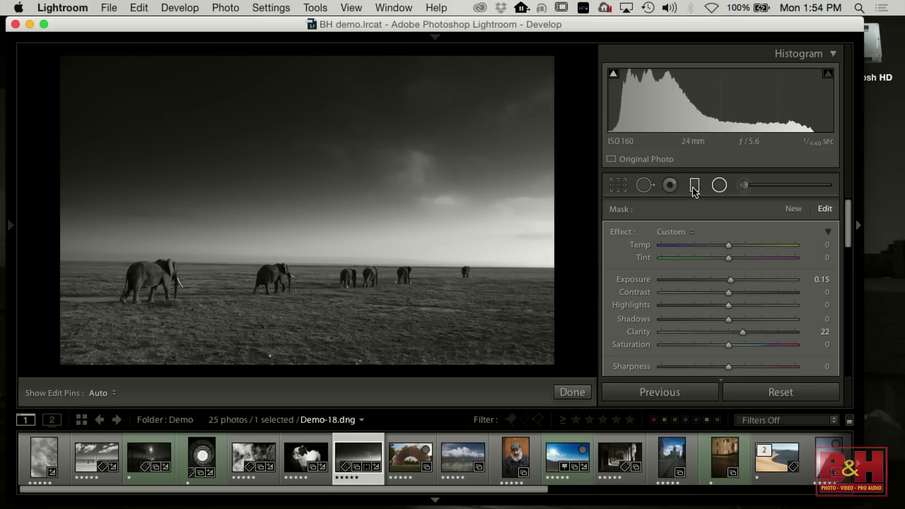
click(693, 188)
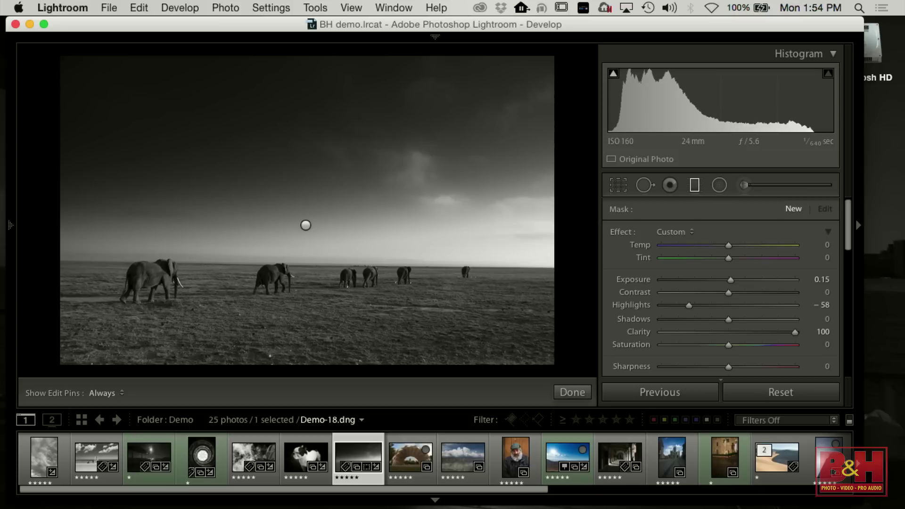
click(575, 392)
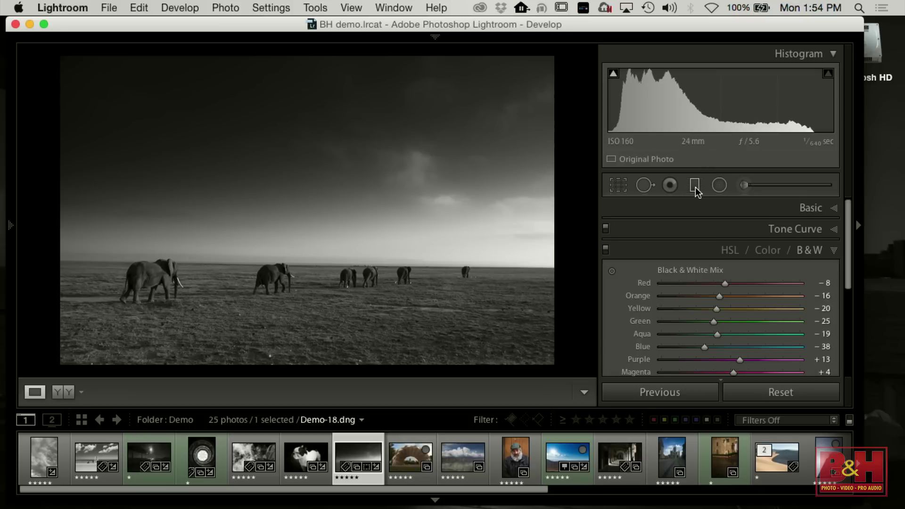
click(692, 191)
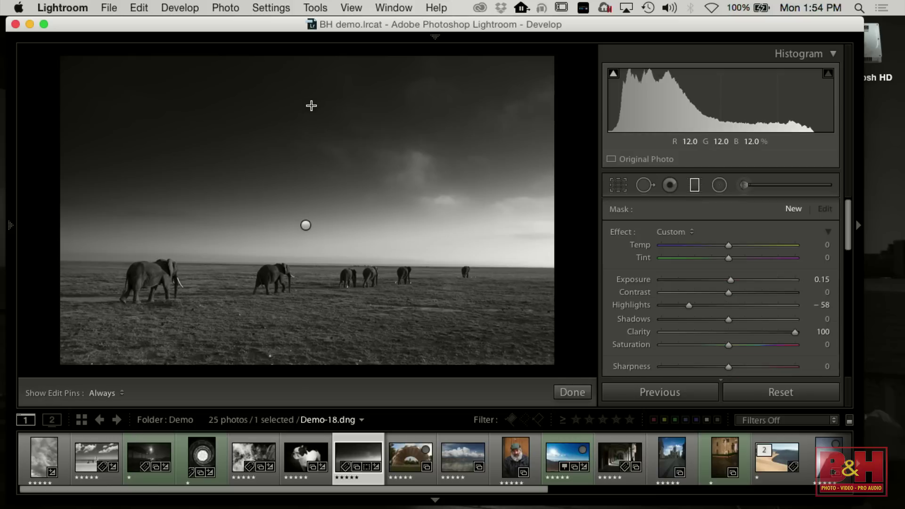
key(shift)
drag(283, 364, 237, 260)
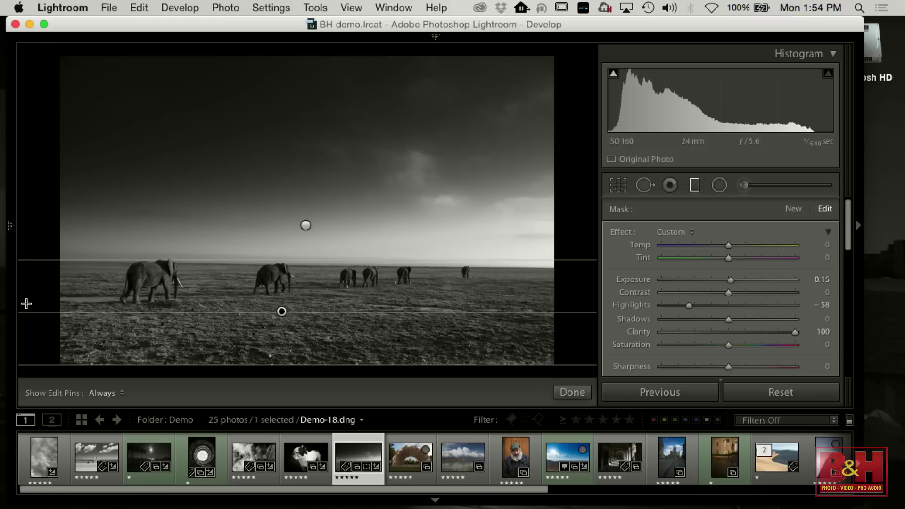
drag(27, 308, 25, 314)
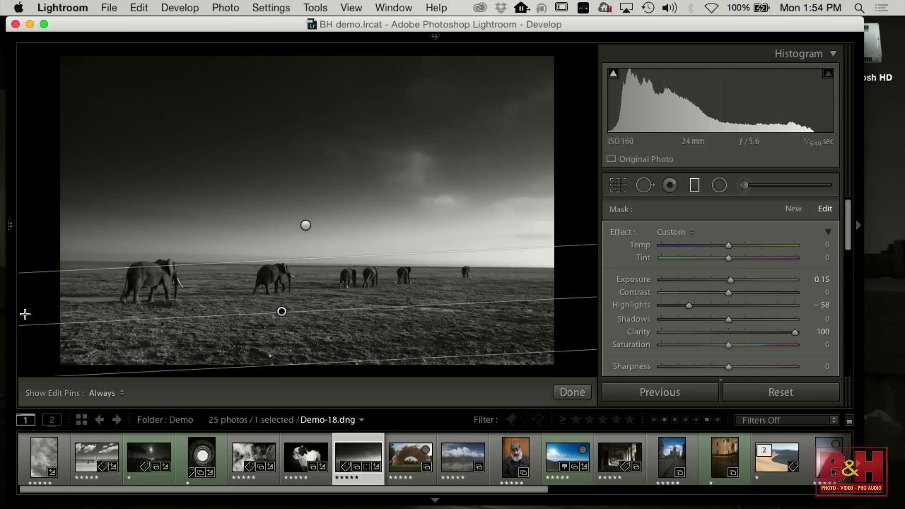
Step: Reset the ground filter's exposure and highlights to 0 and set its clarity to 22
double_click(728, 278)
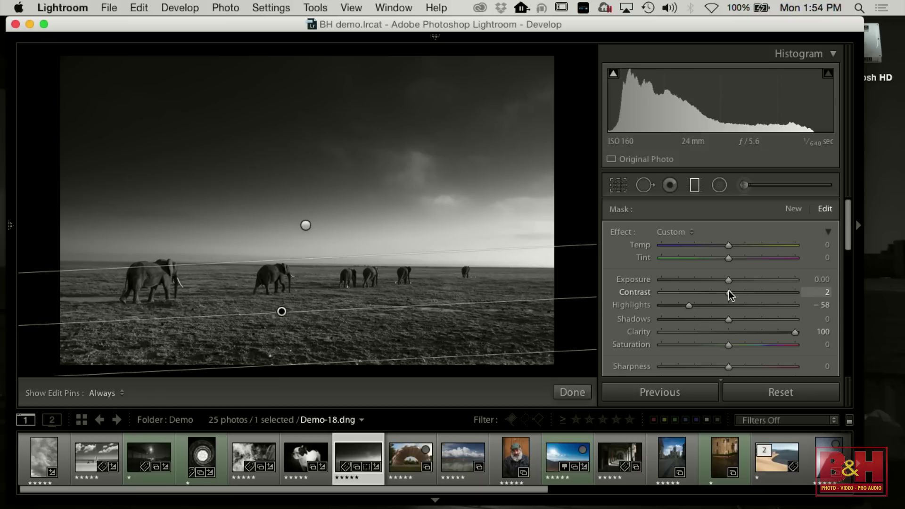
double_click(795, 332)
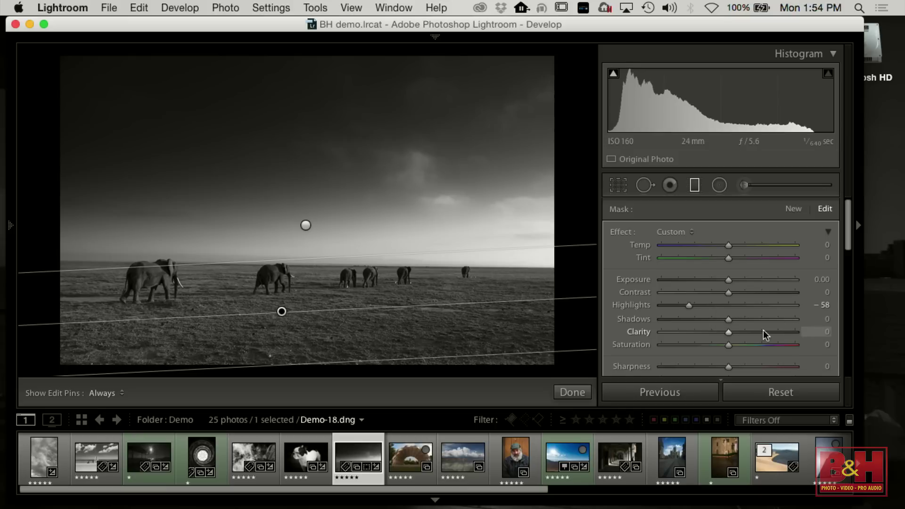
double_click(690, 307)
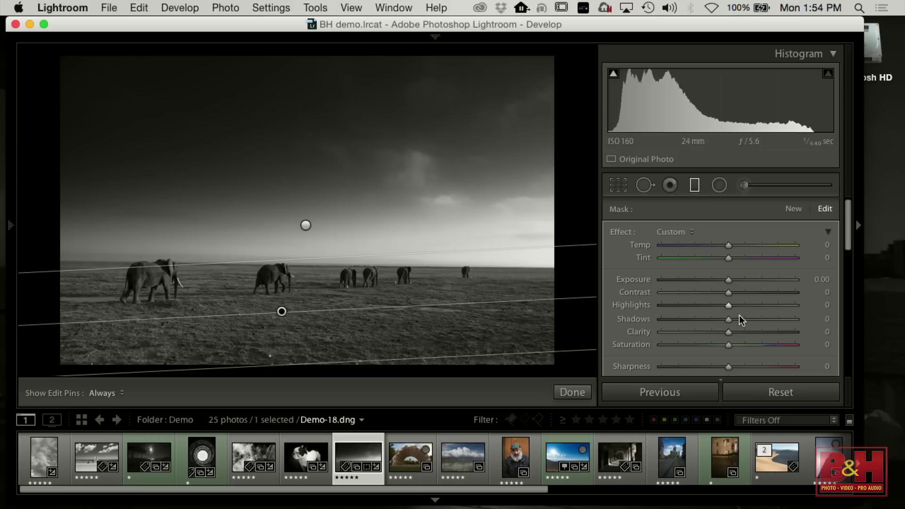
drag(728, 331, 742, 343)
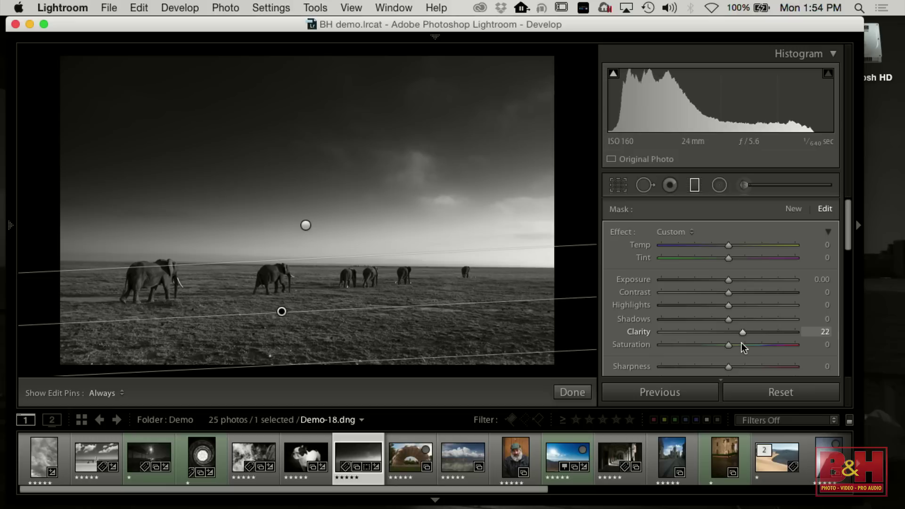
Step: Reduce the ground filter's tilt slightly and set its contrast to -14, then finish editing the filter
drag(172, 315, 172, 314)
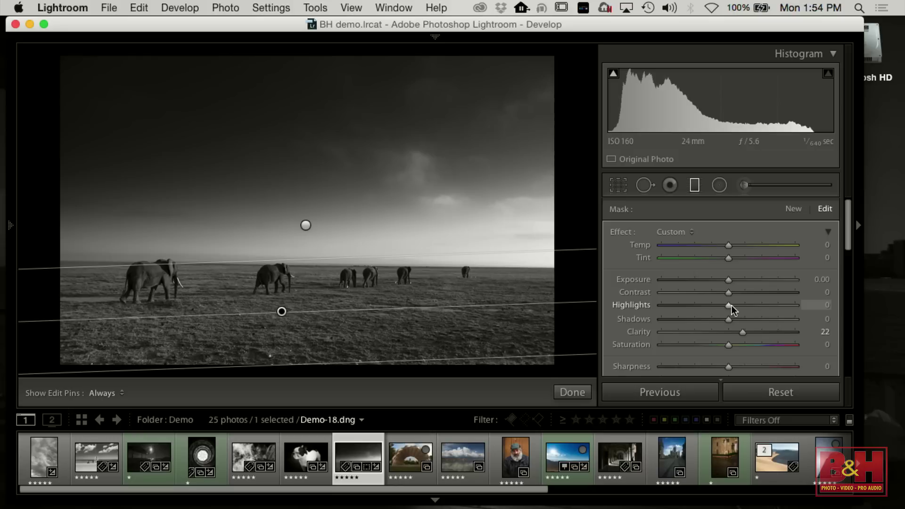
mouse_move(730, 292)
mouse_down()
mouse_move(742, 293)
mouse_move(720, 292)
mouse_up()
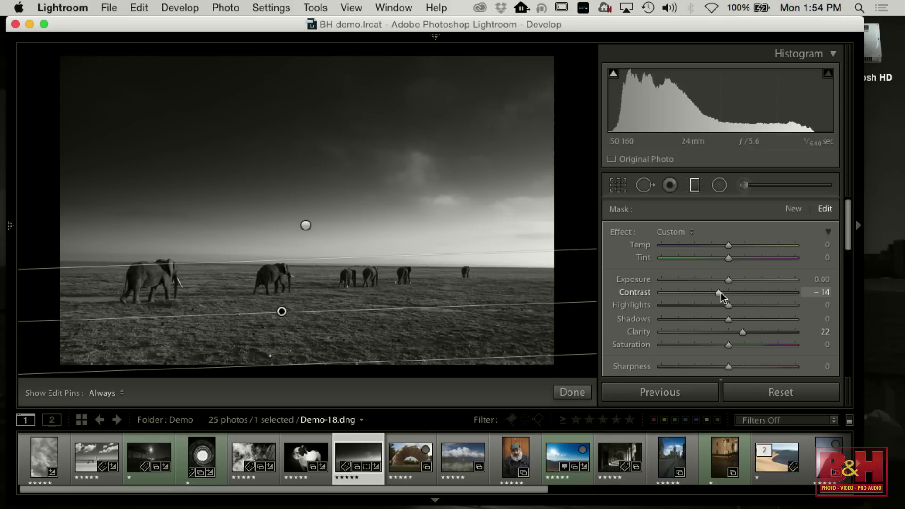
click(572, 392)
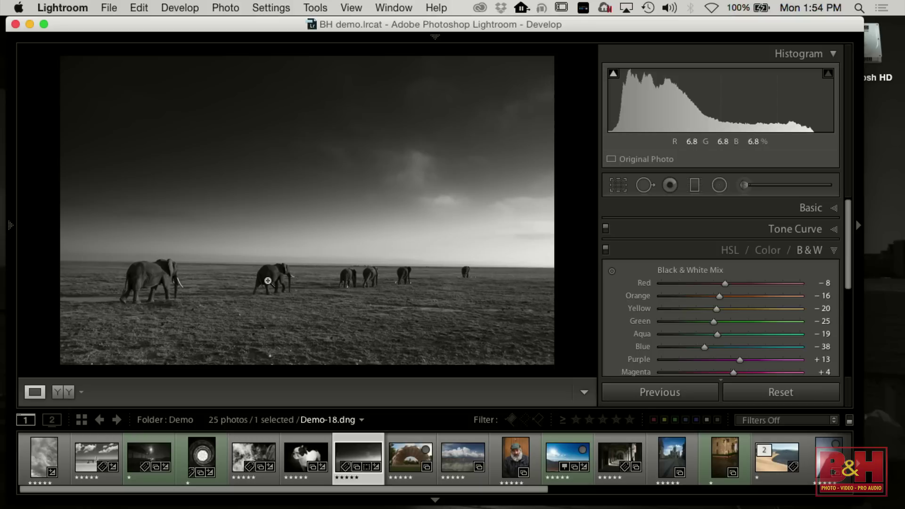
Step: Add a small radial filter over the second elephant from the left and reset its clarity and highlights to 0
click(716, 188)
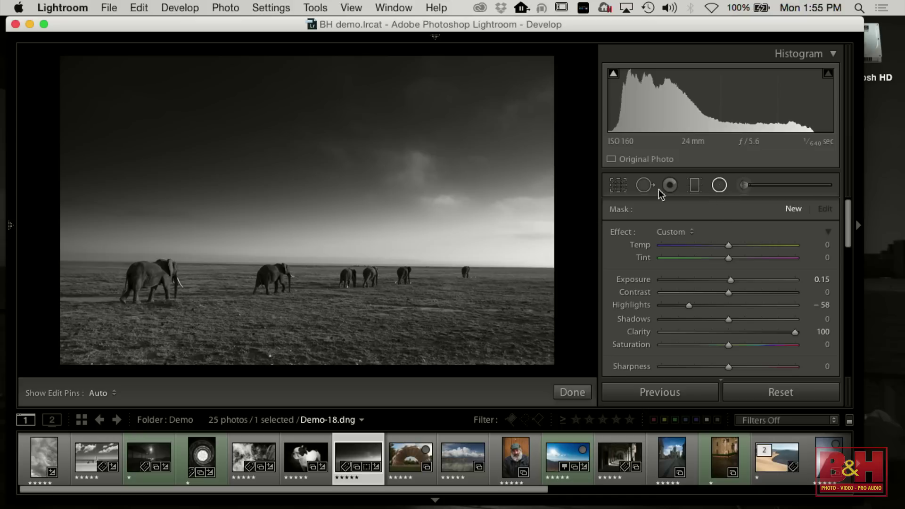
click(719, 185)
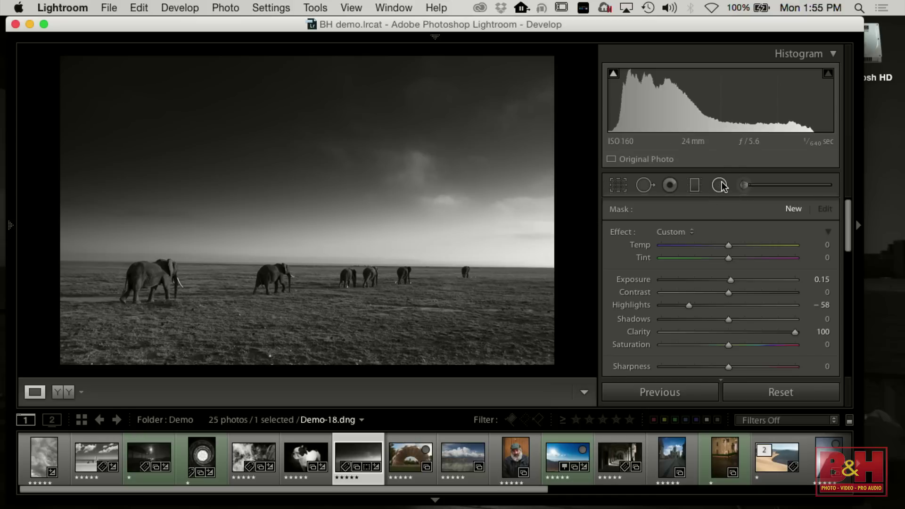
click(720, 185)
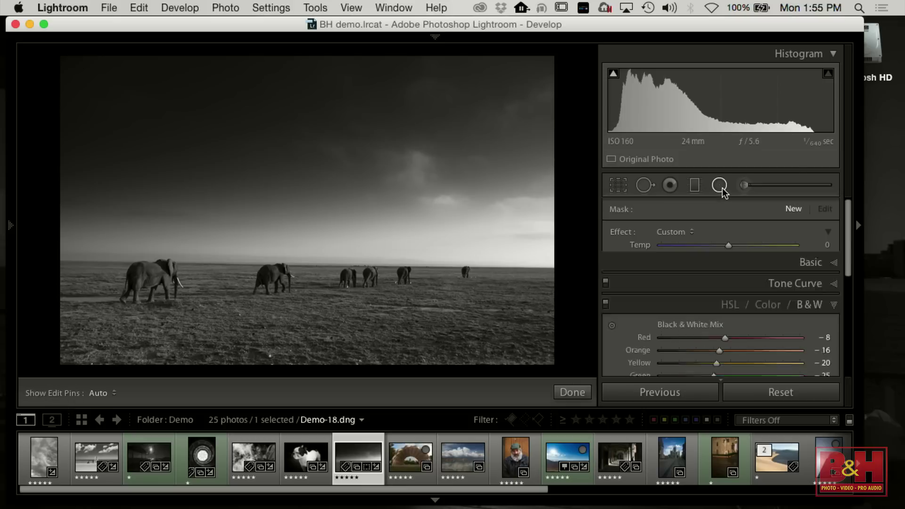
drag(262, 269, 292, 295)
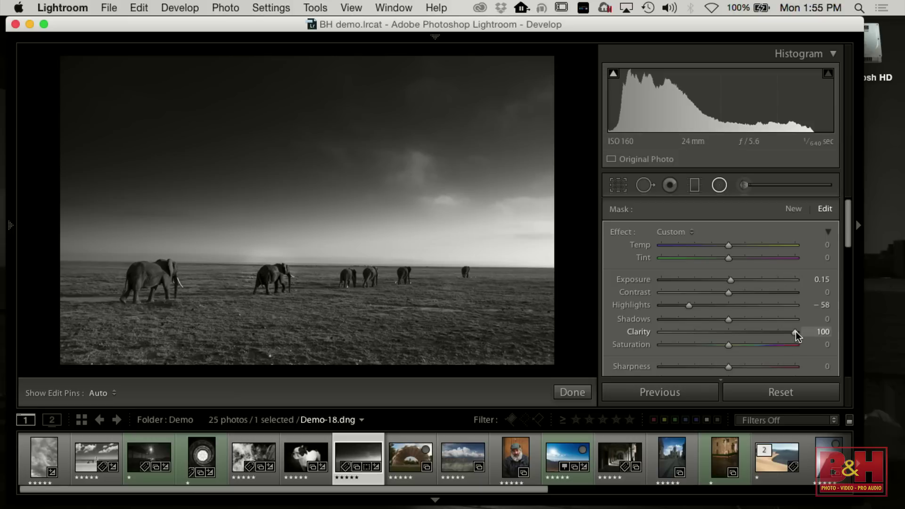
double_click(794, 332)
double_click(690, 305)
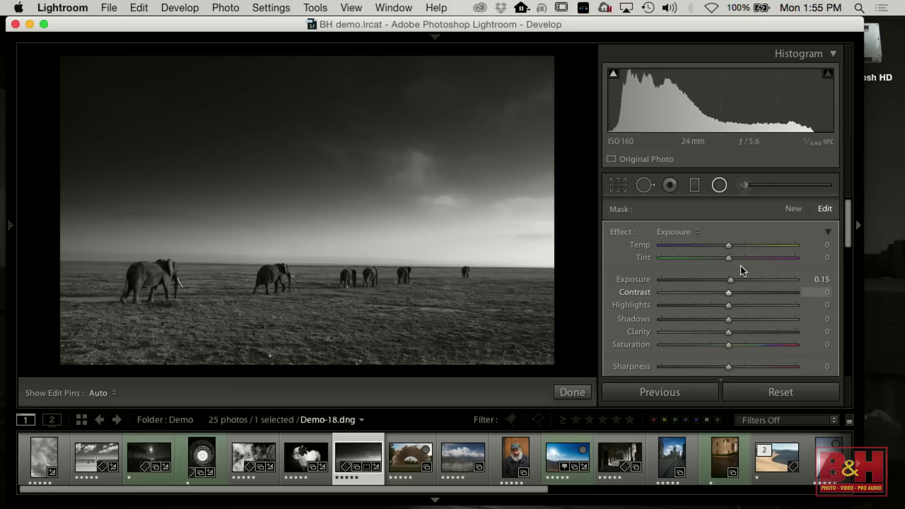
Step: Try shadows at 19, reset them, and try exposure at 0.72 on the elephant's radial filter
click(729, 321)
mouse_move(729, 320)
mouse_down()
mouse_move(748, 318)
mouse_move(740, 318)
mouse_up()
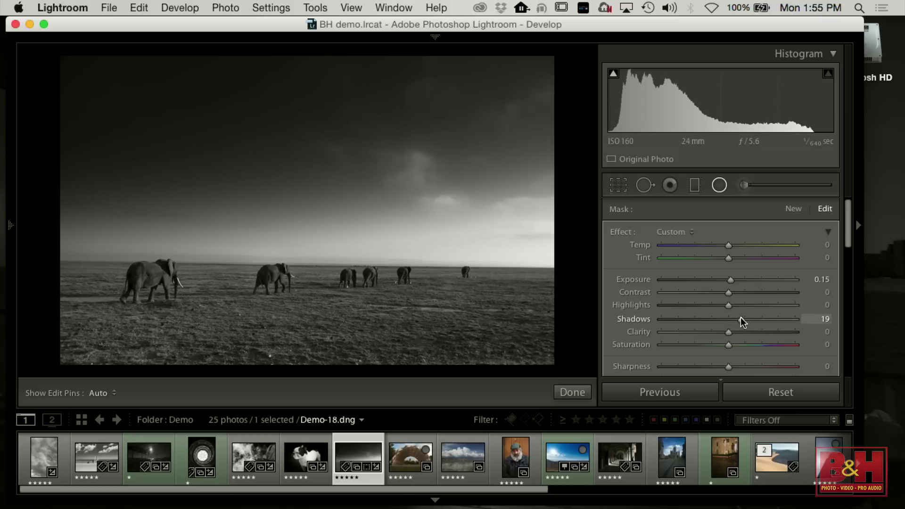
double_click(742, 319)
mouse_move(737, 281)
mouse_down()
mouse_move(729, 281)
mouse_move(739, 281)
mouse_up()
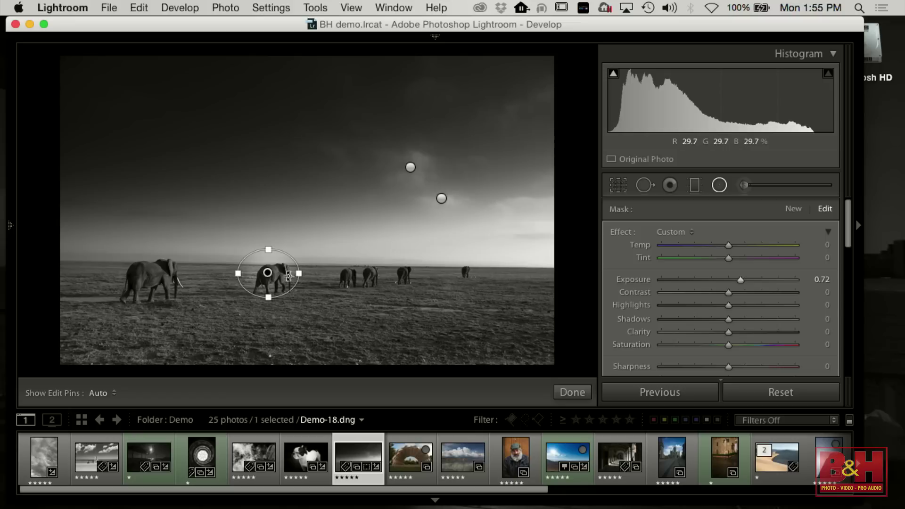
Step: Reset the elephant filter's exposure to 0, set its shadows to 41, and tighten the ellipse around the elephant before finishing the edit
double_click(737, 279)
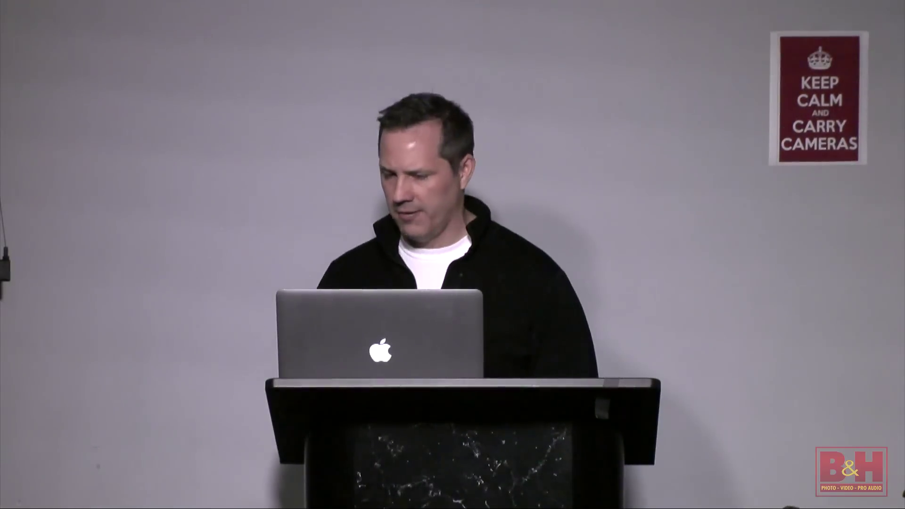
drag(730, 323, 756, 324)
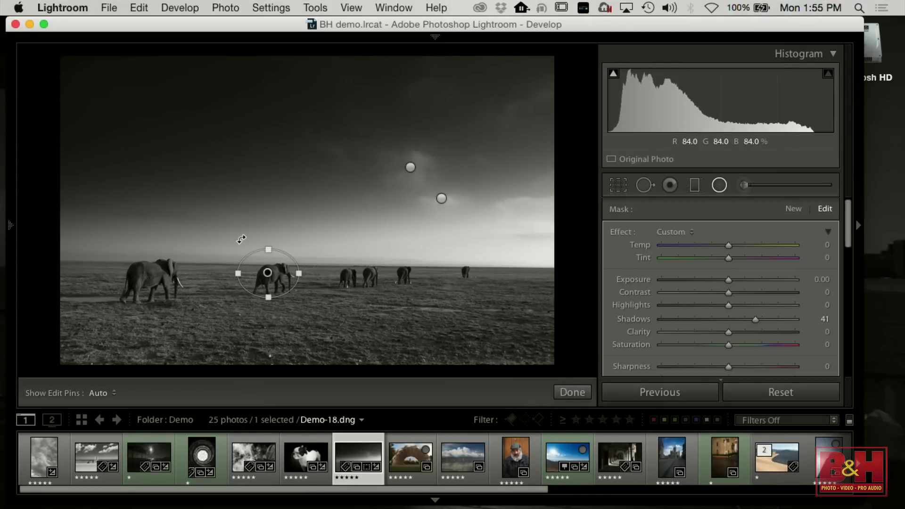
drag(237, 272, 270, 277)
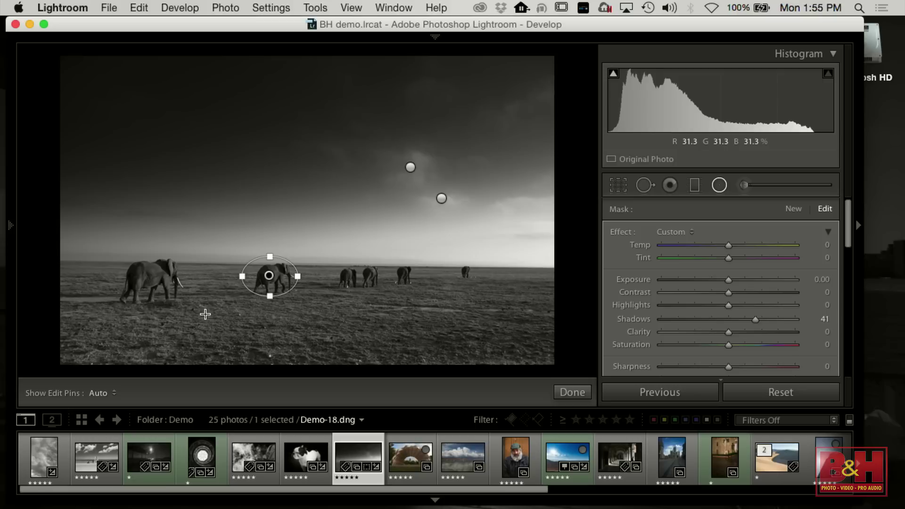
click(577, 392)
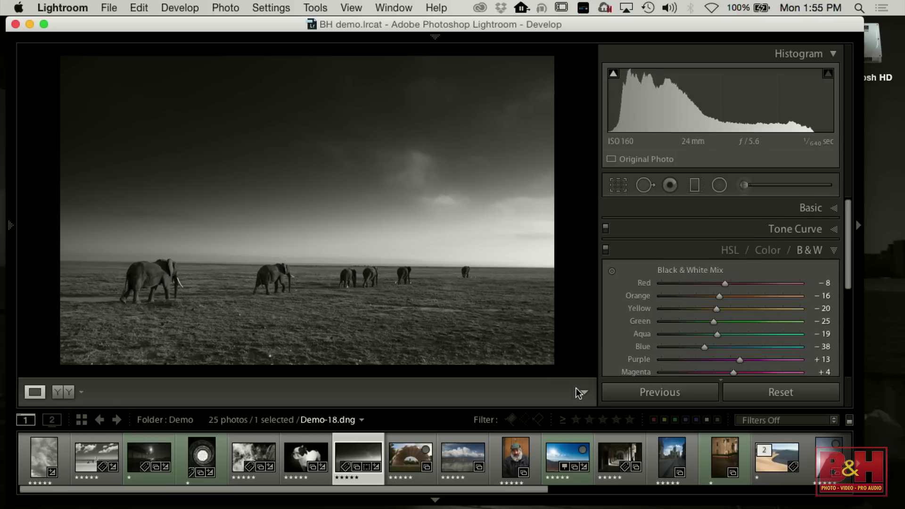
Step: Compare the elephant photo in Before/After Top/Bottom view, then return to the single-photo view
click(82, 392)
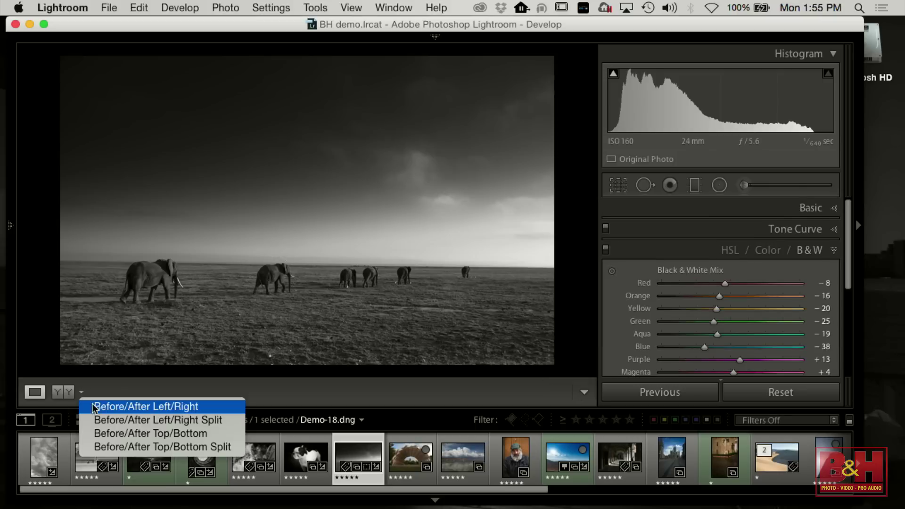
click(142, 433)
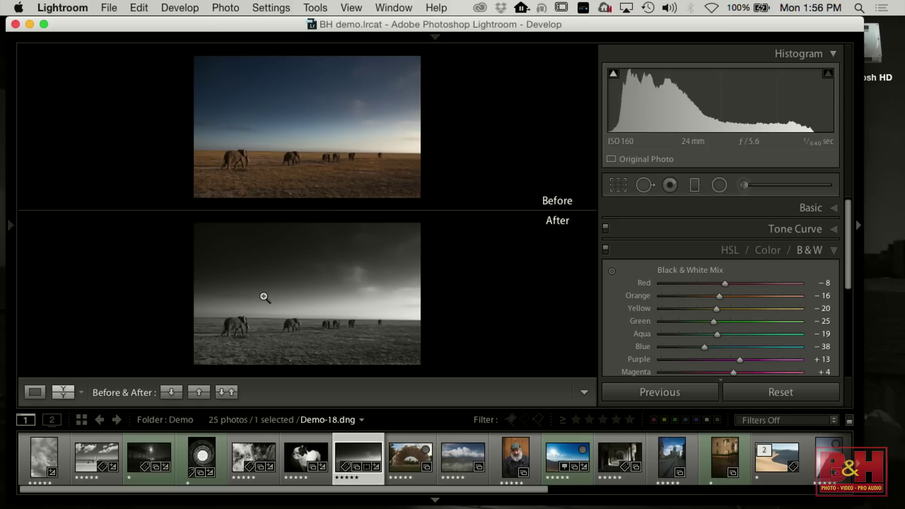
click(31, 394)
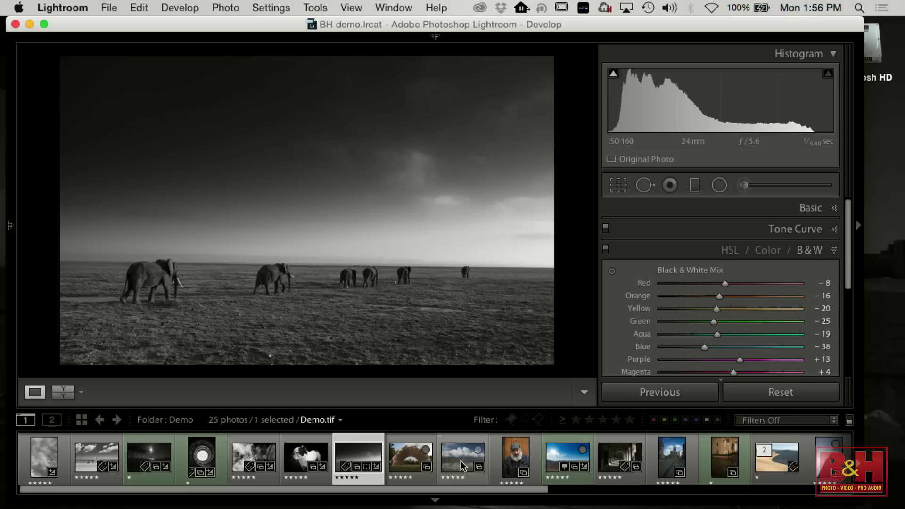
Step: Collapse the black-and-white mix settings and switch to the lake and clouds photo Demo.tif
click(833, 250)
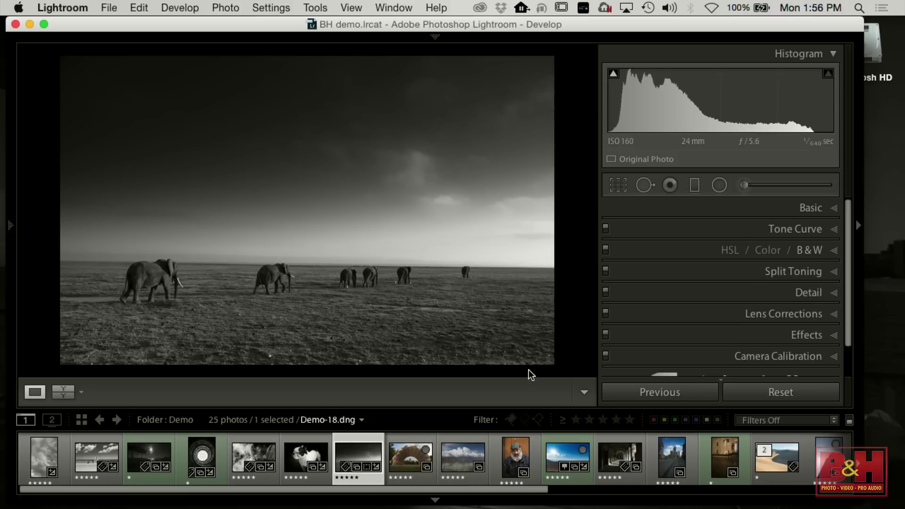
click(460, 464)
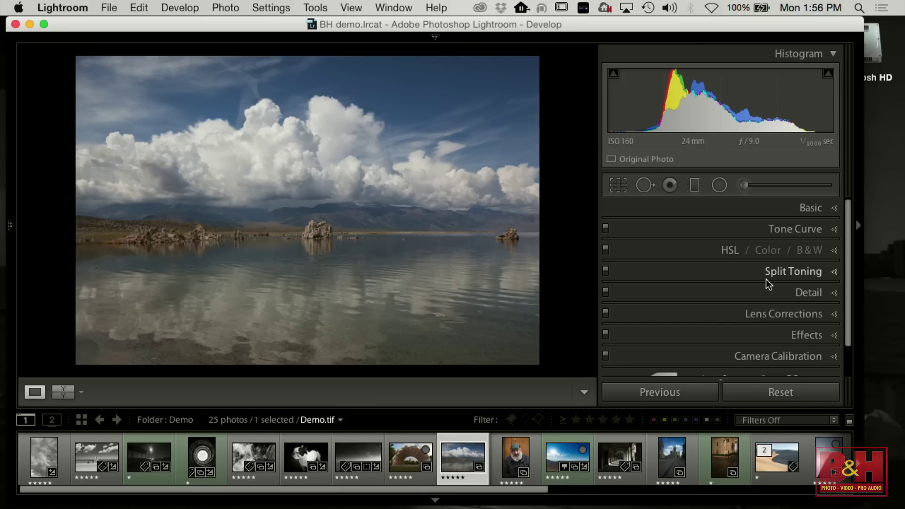
click(834, 209)
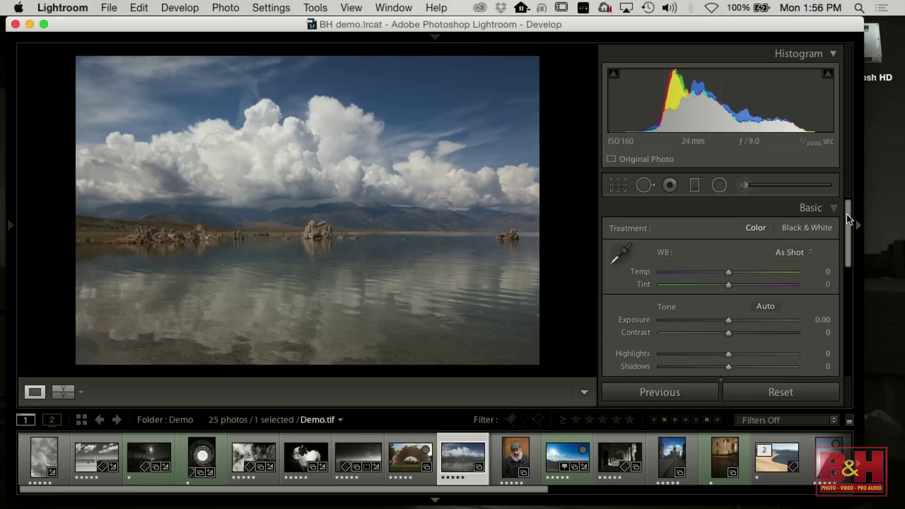
click(833, 209)
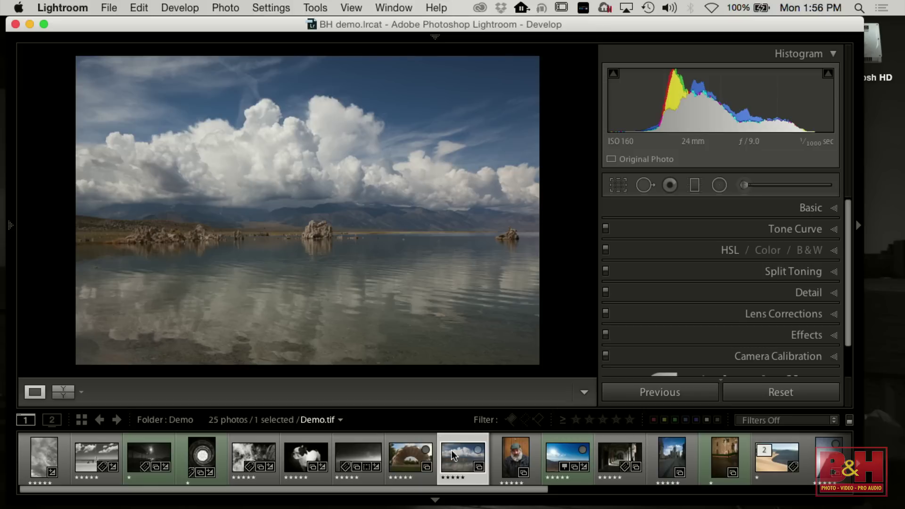
Step: Open the lake photo in Silver Efex Pro 2 as a copy with Lightroom adjustments
right_click(453, 464)
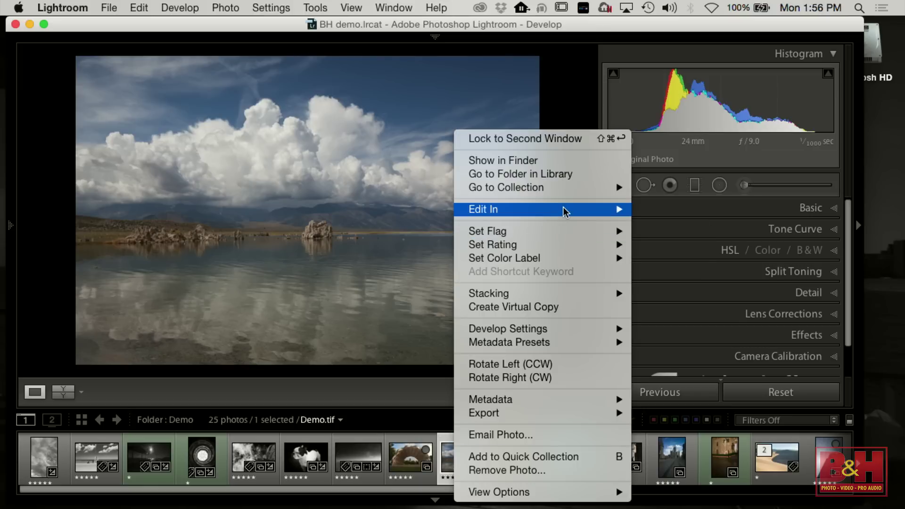
mouse_move(569, 211)
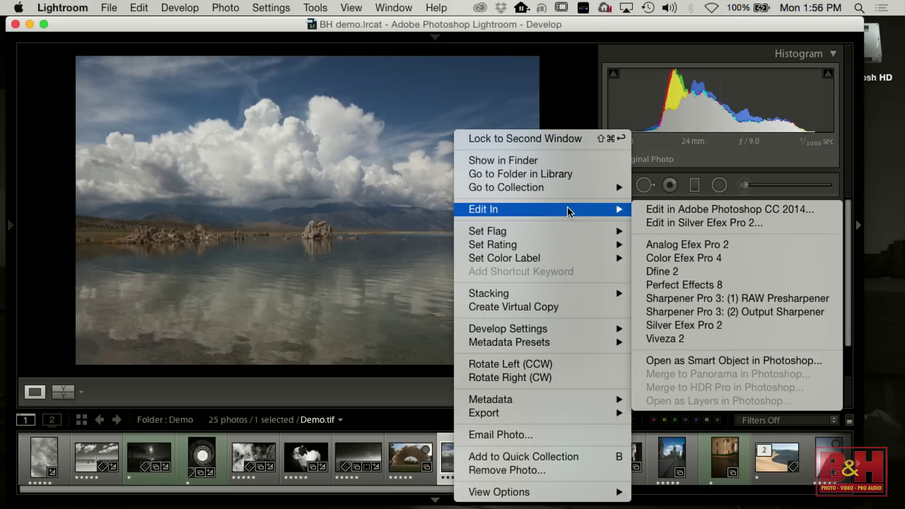
click(702, 326)
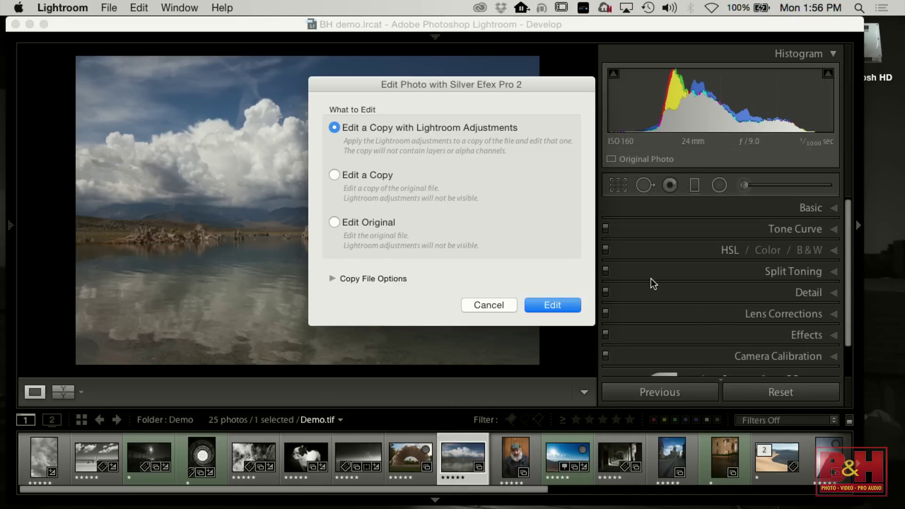
click(554, 305)
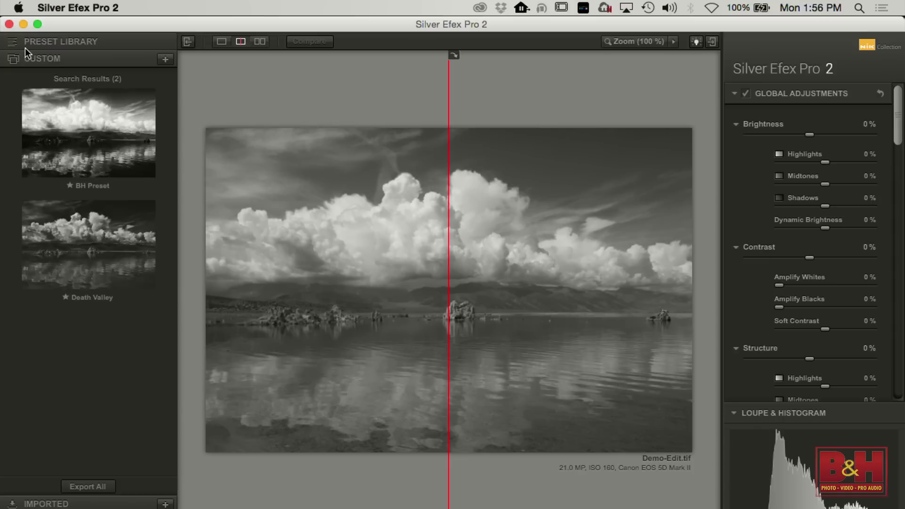
Step: Apply the custom Death Valley preset and move the split-preview divider near the photo's left edge
click(71, 227)
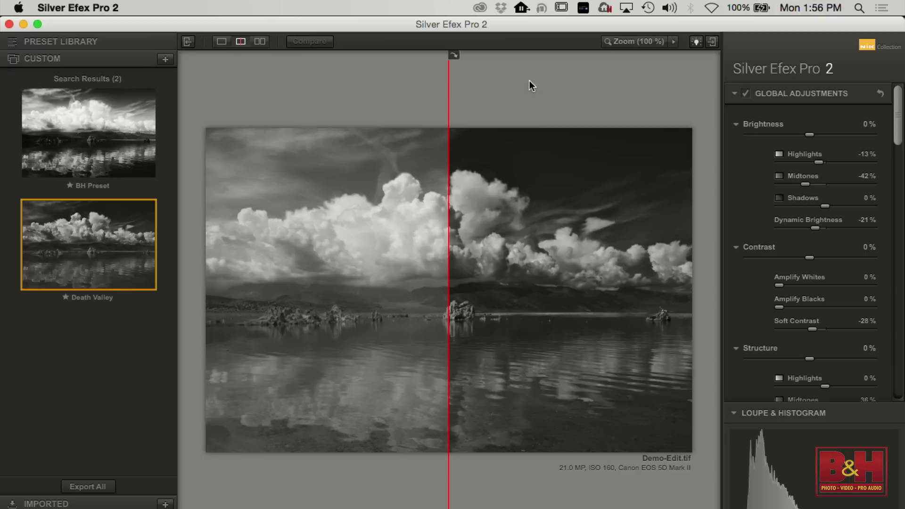
drag(450, 84, 230, 107)
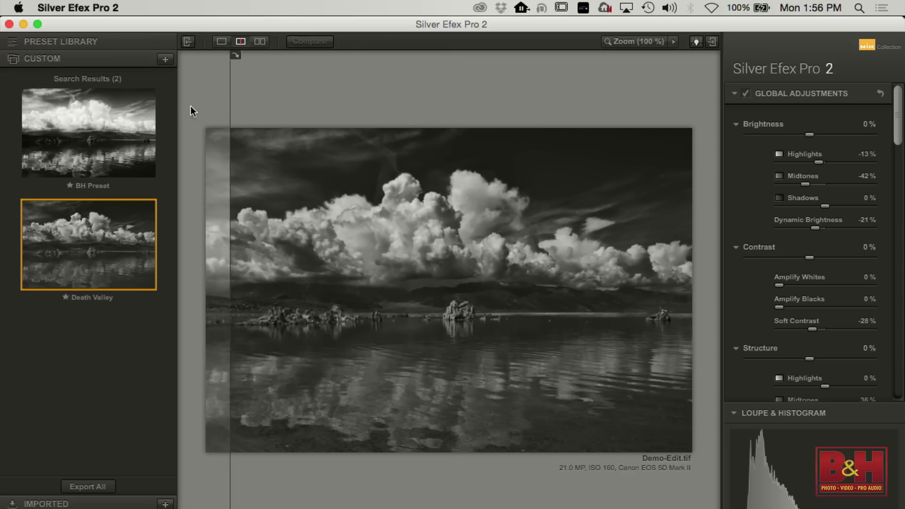
Step: Apply the Coffee preset from the imported presets and move the split-preview divider fully to the photo's left edge
click(46, 42)
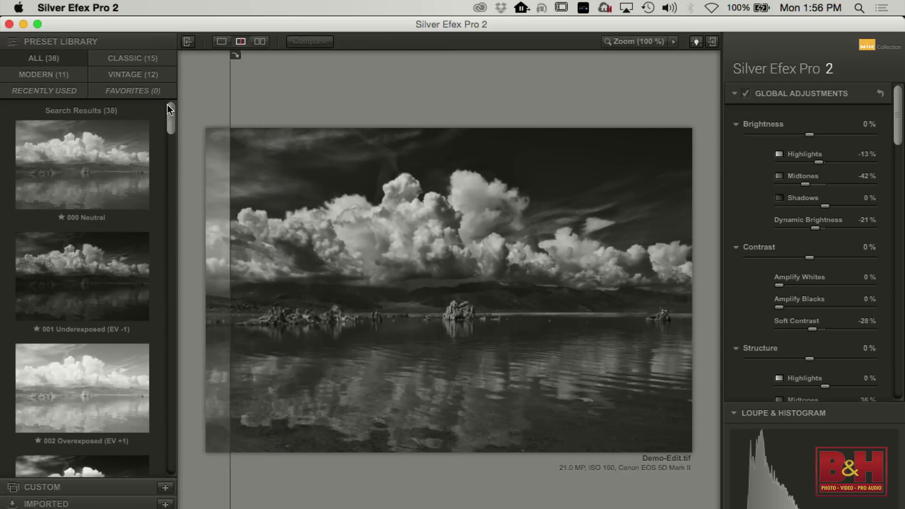
click(96, 505)
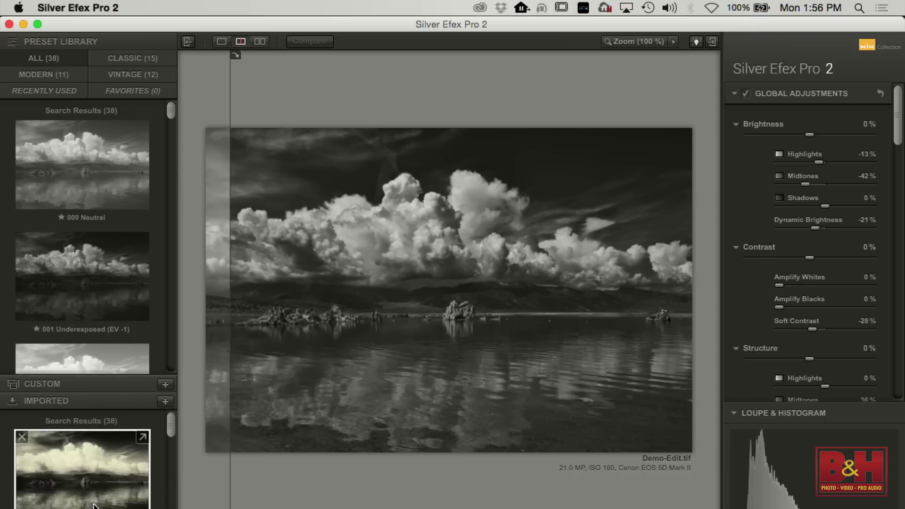
drag(168, 112, 168, 135)
click(103, 250)
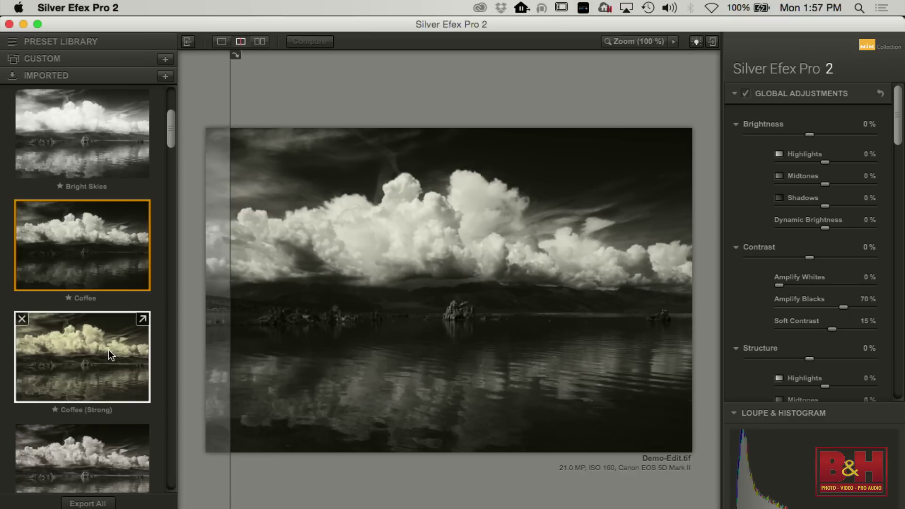
drag(231, 112, 168, 160)
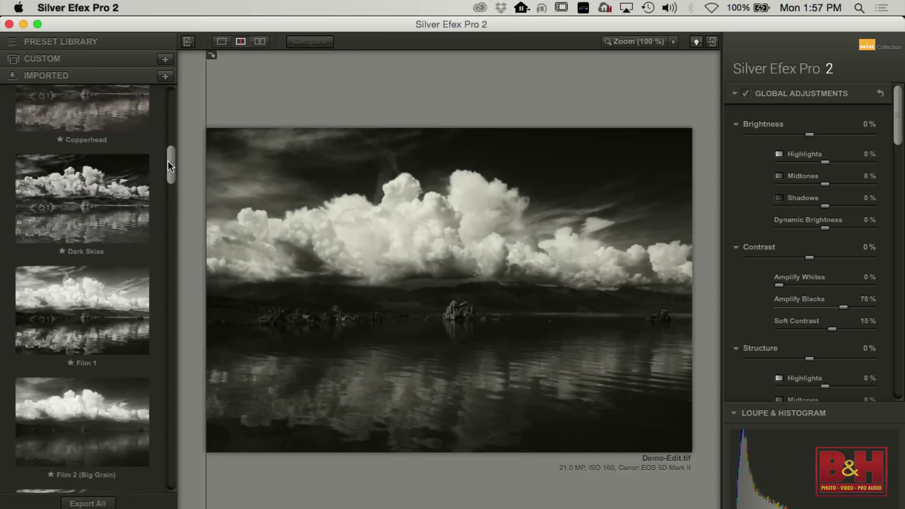
Step: Try the imported Dark Skies and Film 1 presets on the lake photo
click(113, 201)
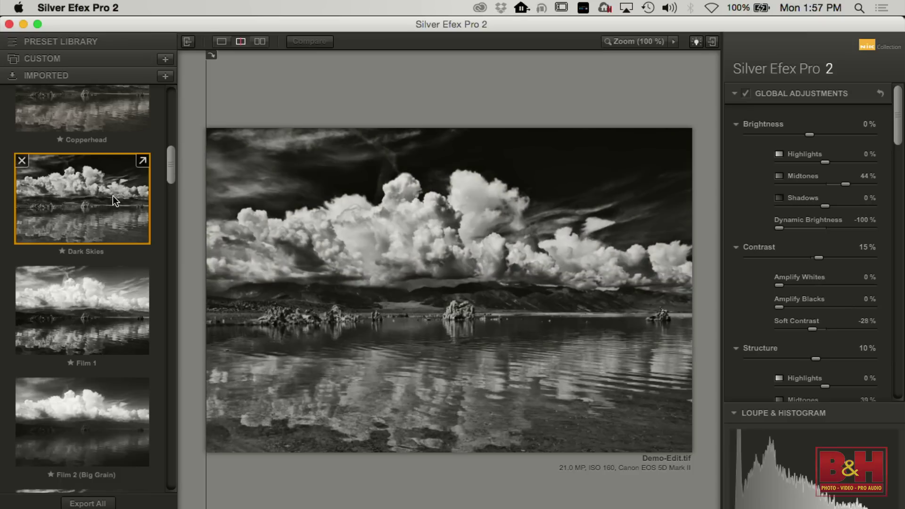
drag(171, 173, 172, 182)
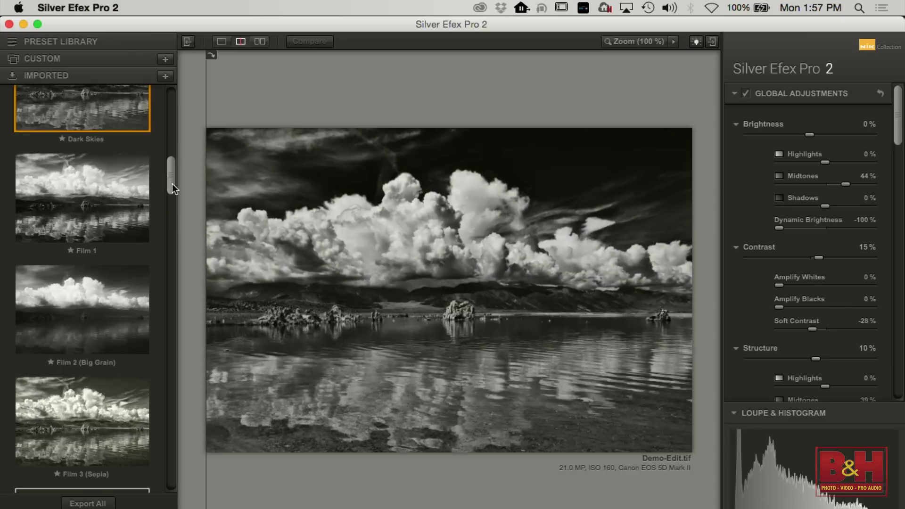
click(112, 192)
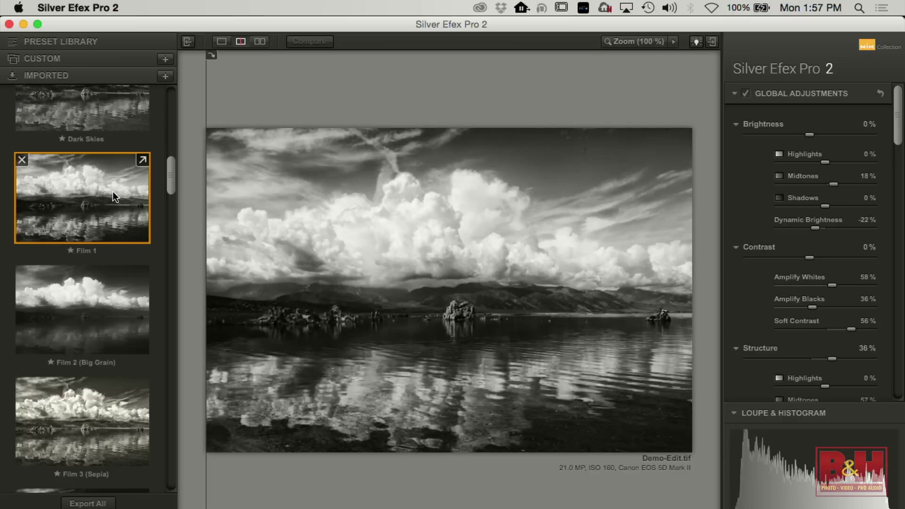
Step: Apply the imported Highlight Boost preset to the lake photo
drag(174, 179, 171, 203)
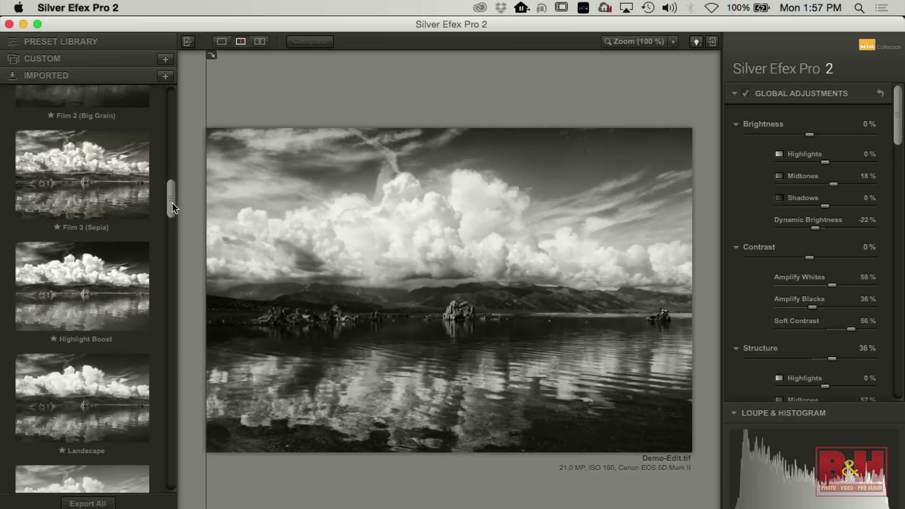
click(99, 286)
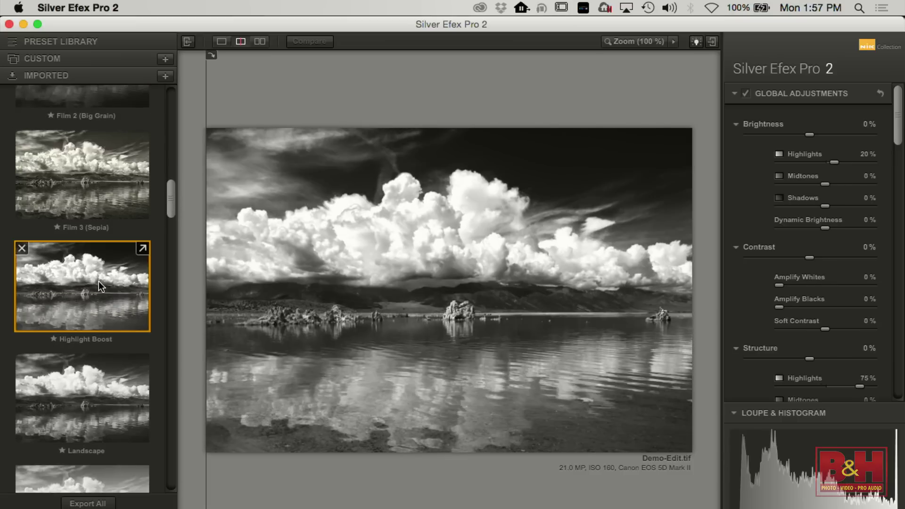
drag(206, 97, 206, 165)
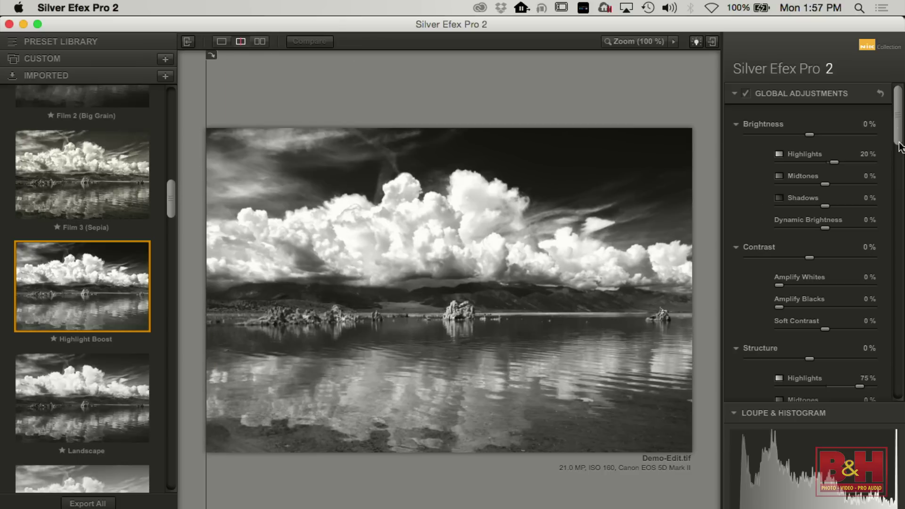
drag(898, 126, 899, 152)
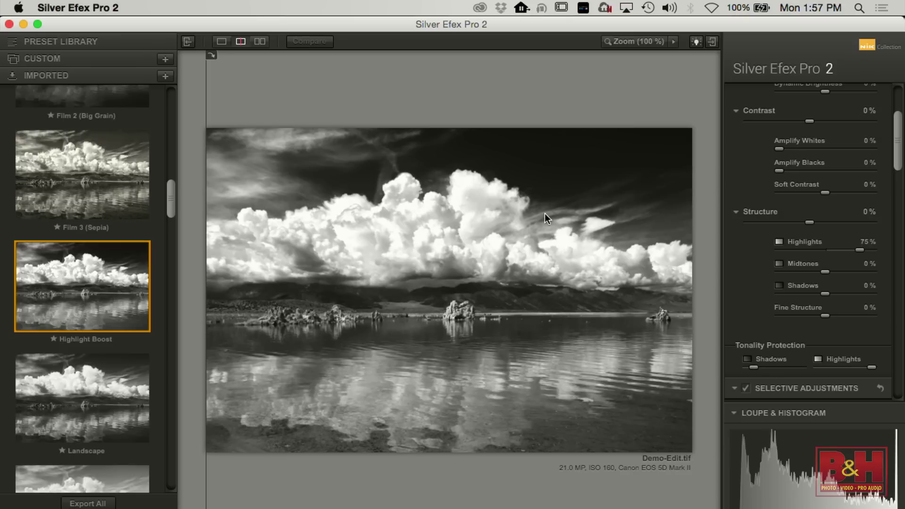
Step: Set the structure of the highlights to 51% and the brightness of the shadows to -48%
click(38, 24)
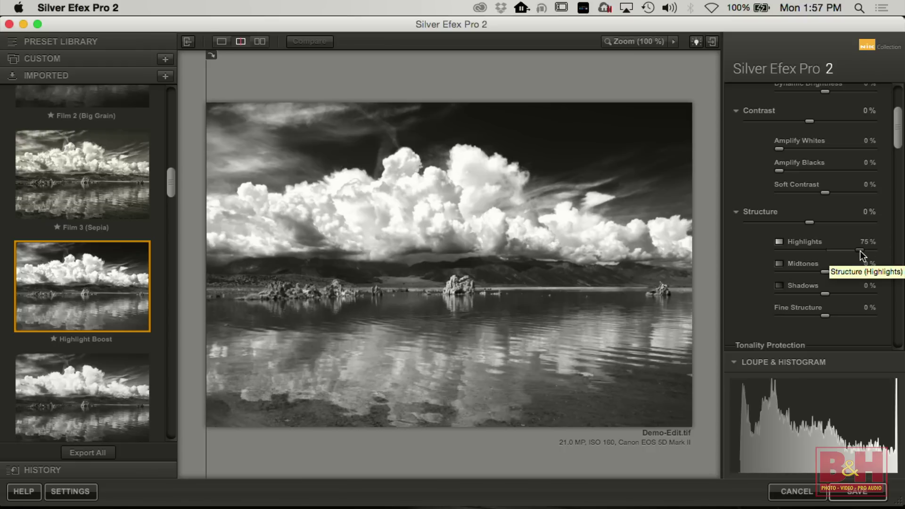
mouse_move(860, 250)
mouse_down()
mouse_move(836, 253)
mouse_move(859, 254)
mouse_move(841, 257)
mouse_move(850, 258)
mouse_up()
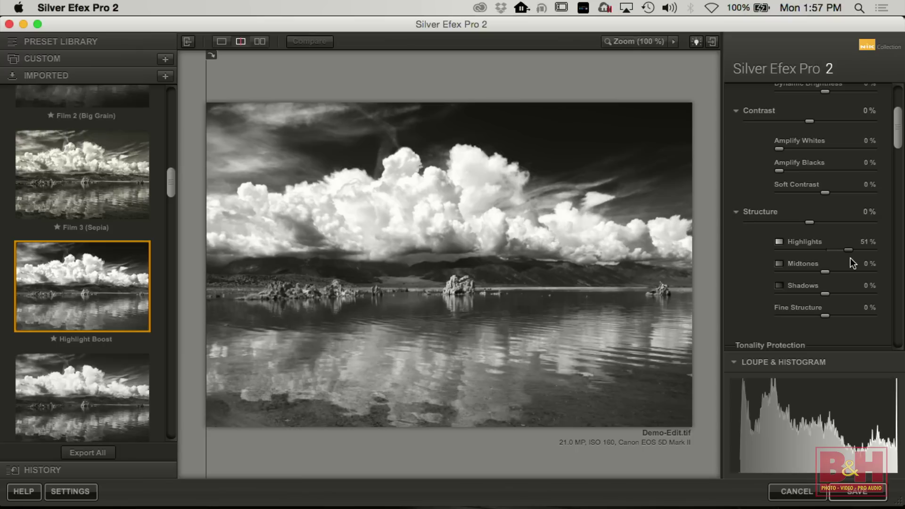
drag(898, 132, 898, 108)
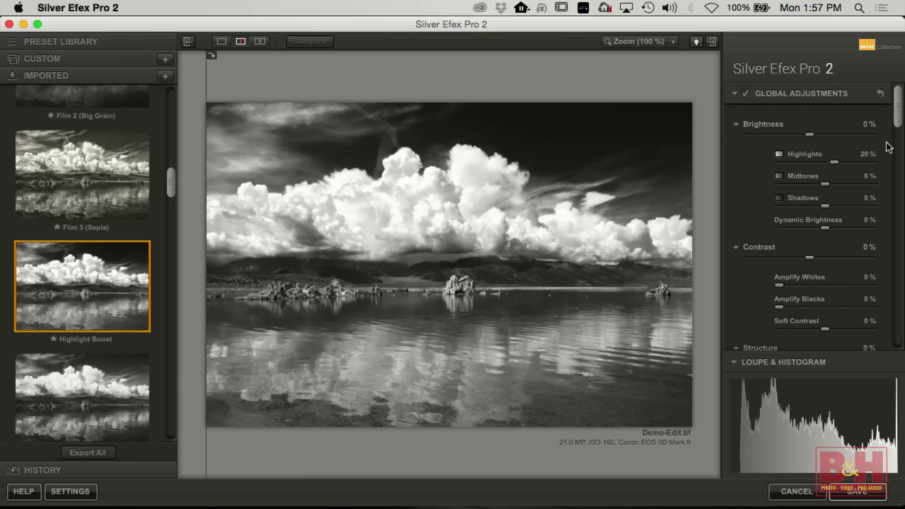
drag(826, 205, 802, 211)
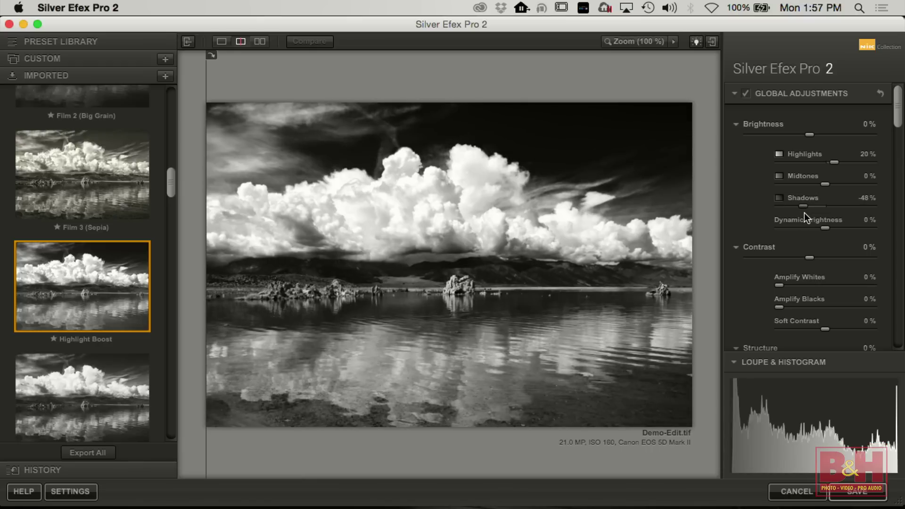
Step: Set the film's blue sensitivity to 25%
scroll(898, 142, down, 5)
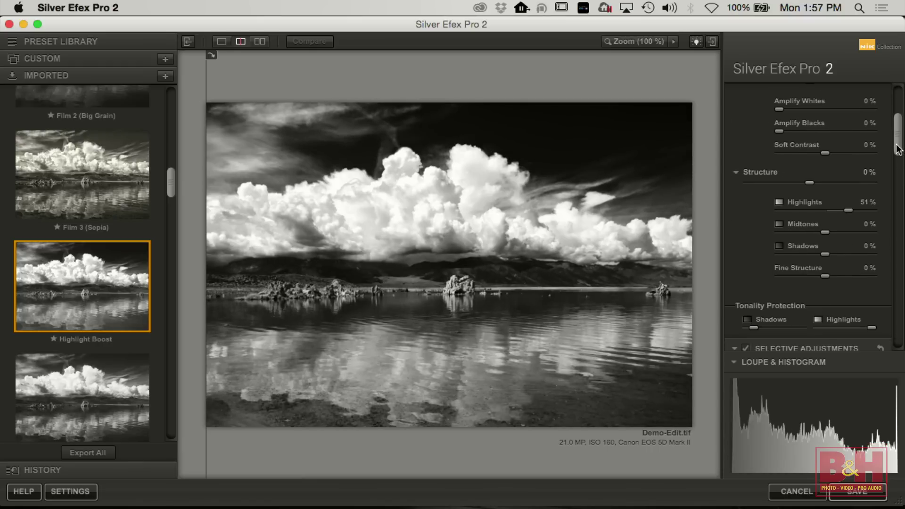
drag(898, 149, 898, 158)
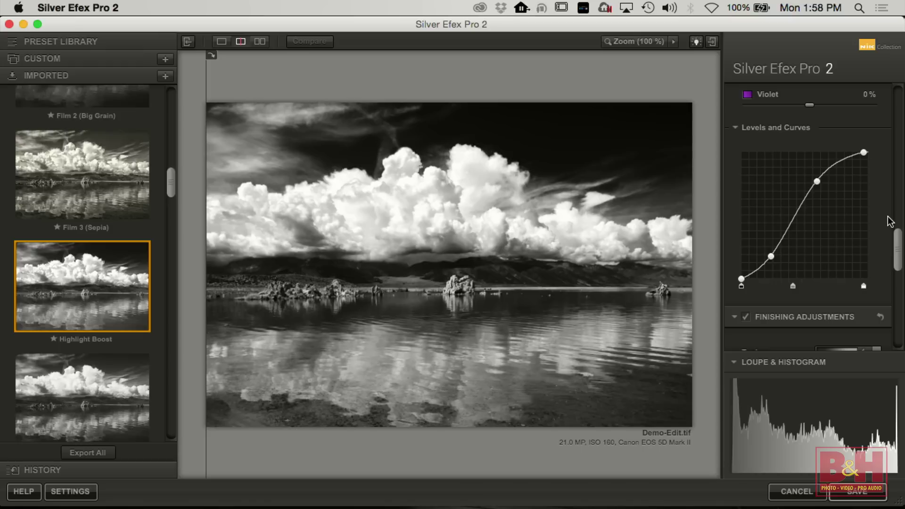
drag(898, 253, 898, 228)
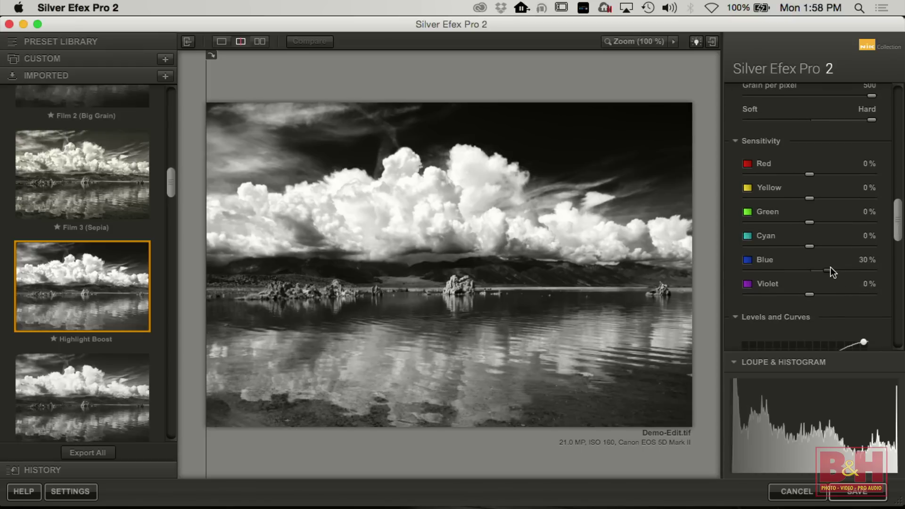
mouse_move(836, 269)
mouse_down()
mouse_move(861, 271)
mouse_move(824, 271)
mouse_up()
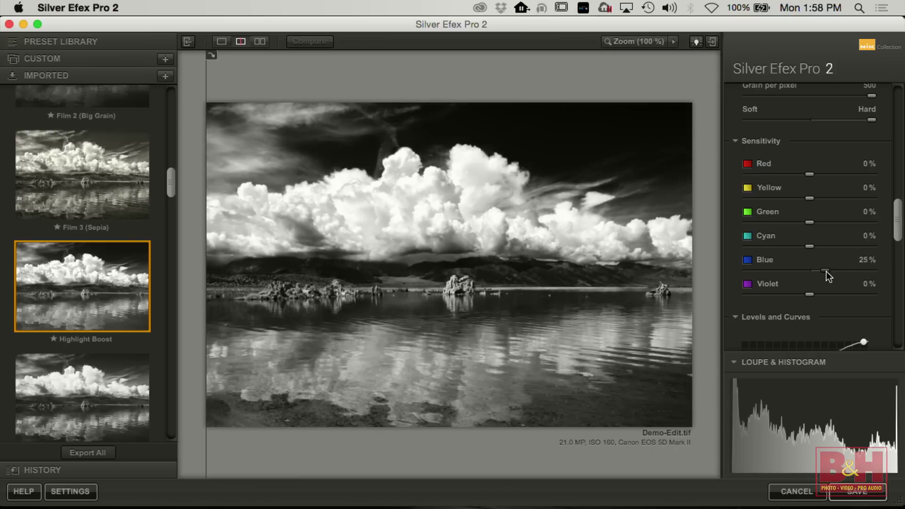
Step: Add a control point of 51% size on the cloud reflections in the lake's left foreground and raise its structure slightly
drag(900, 215, 890, 167)
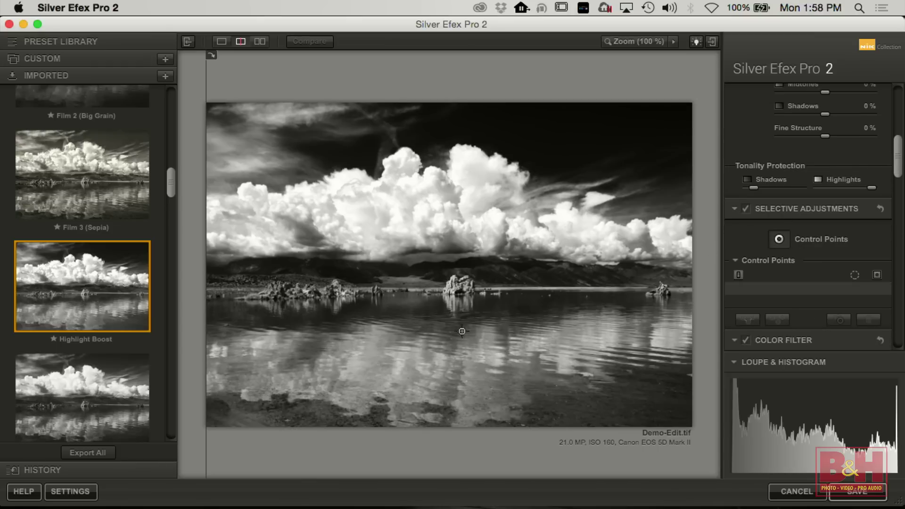
click(365, 366)
mouse_move(405, 369)
mouse_down()
mouse_move(447, 375)
mouse_move(419, 375)
mouse_up()
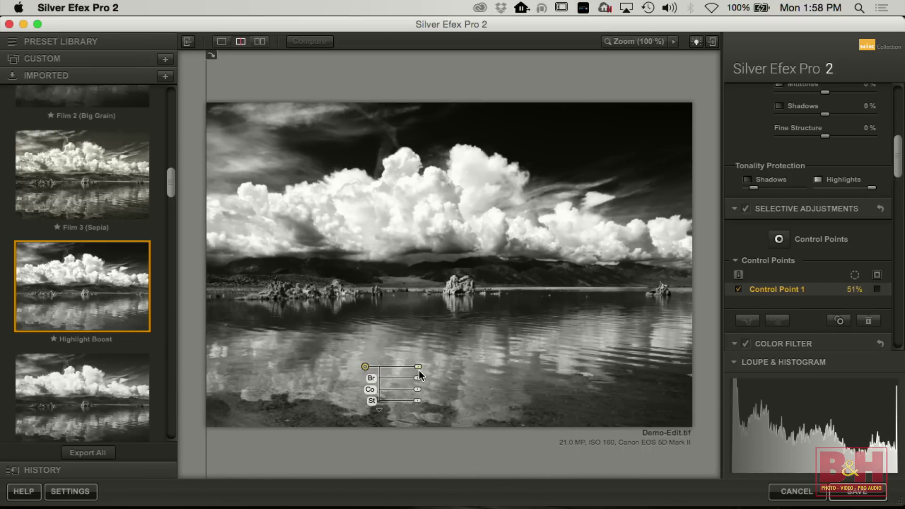
drag(365, 366, 365, 372)
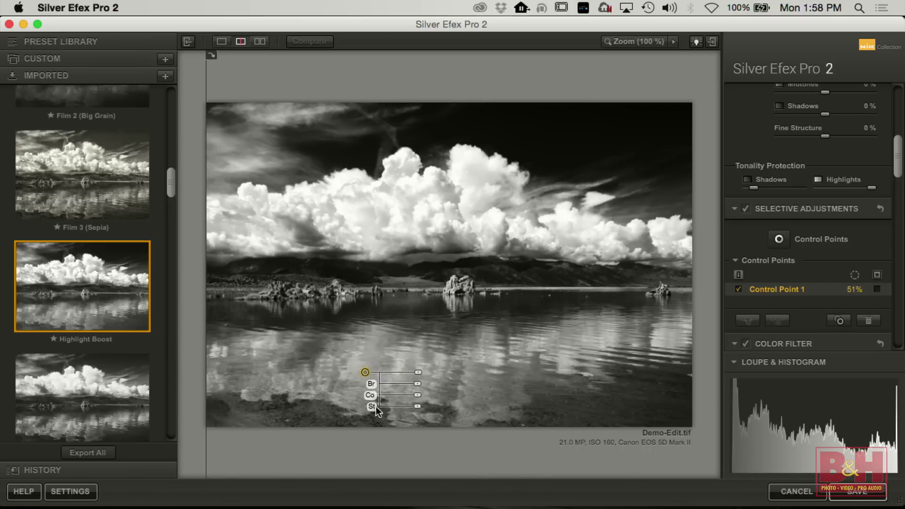
click(378, 413)
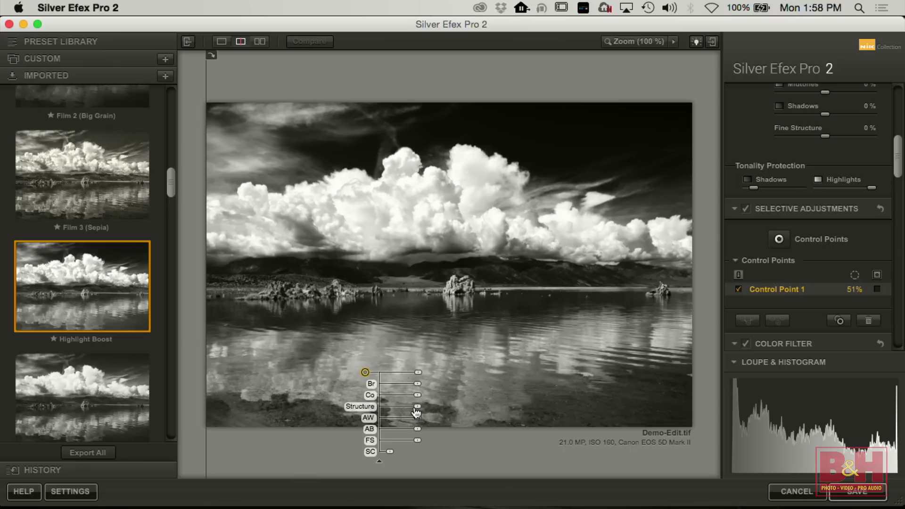
drag(417, 407, 435, 409)
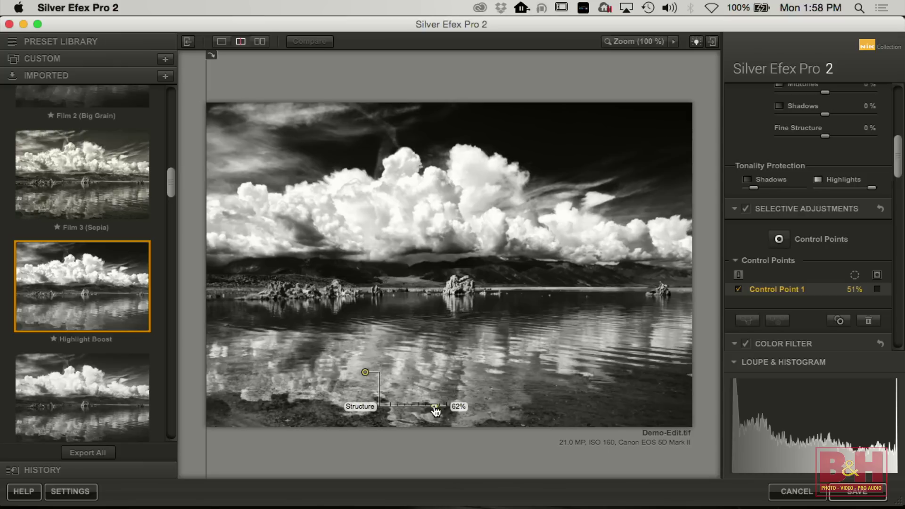
drag(435, 409, 420, 408)
Step: Copy the control point to the lake's right side, with slightly more structure and a size of 43%
mouse_move(368, 374)
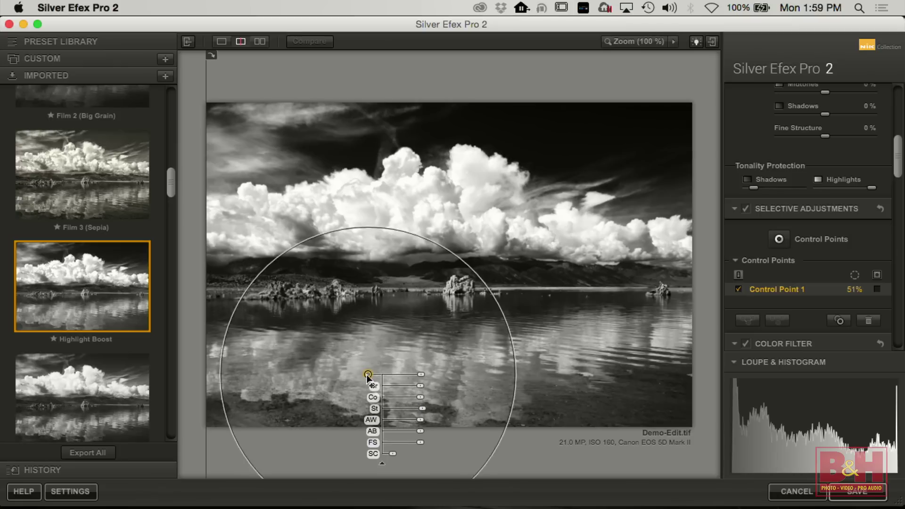
drag(368, 375, 585, 363)
drag(616, 397, 625, 399)
drag(618, 361, 614, 361)
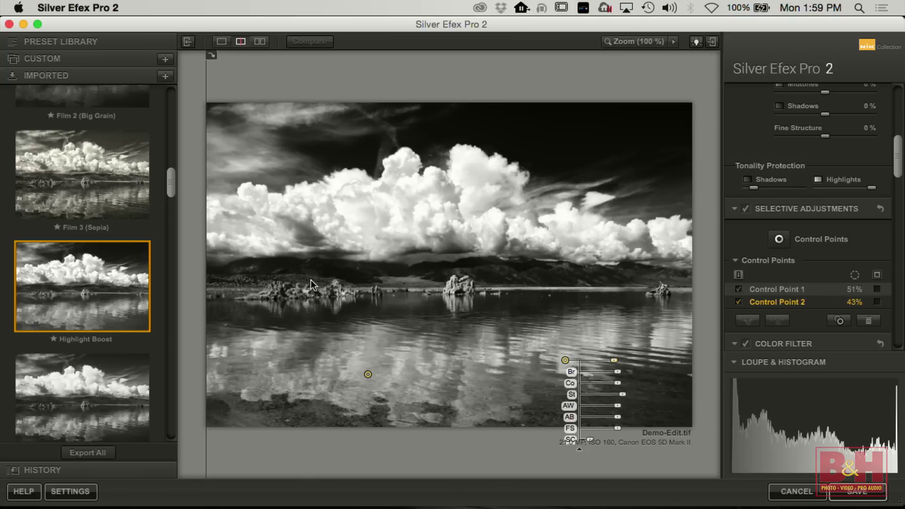
Step: Add a control point of 20% size with slightly raised brightness on the far right shoreline and copy it to the left hills
click(778, 239)
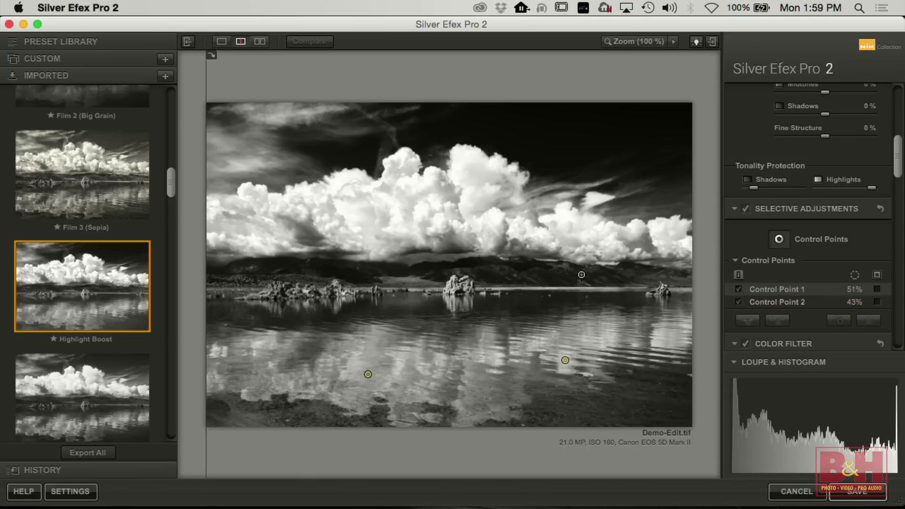
click(535, 281)
drag(575, 285, 592, 299)
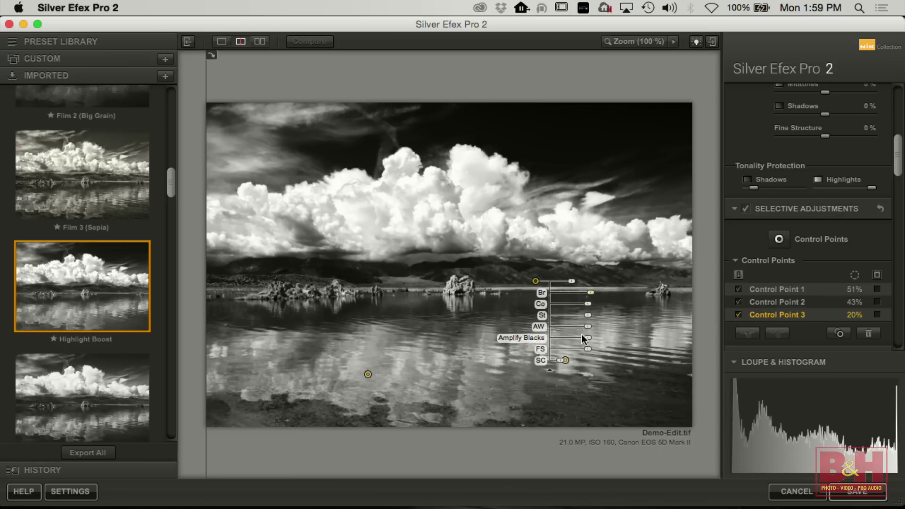
mouse_move(535, 282)
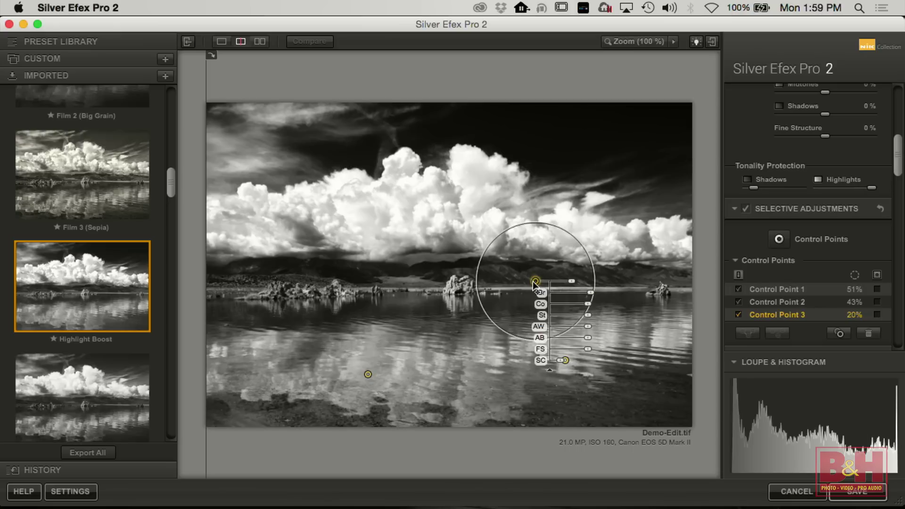
drag(535, 285, 311, 277)
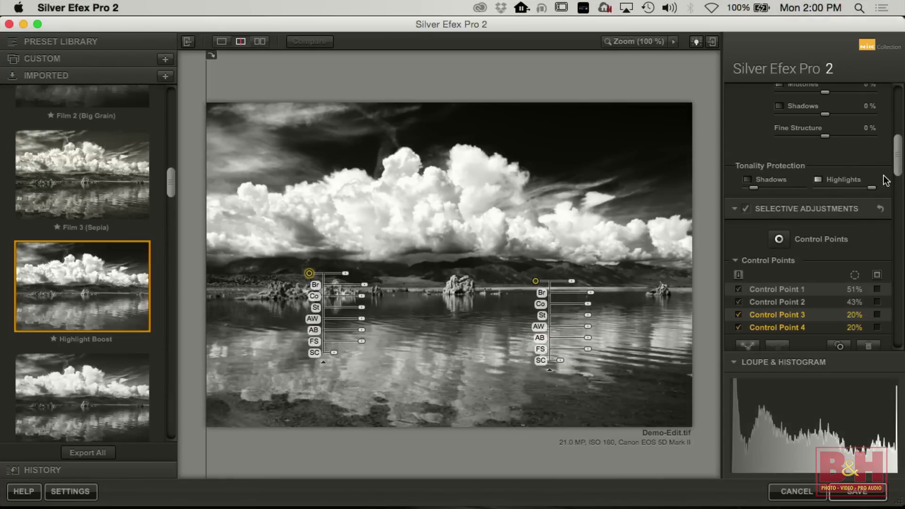
Step: Group the two shoreline control points and raise the group's brightness slightly
drag(898, 168, 899, 183)
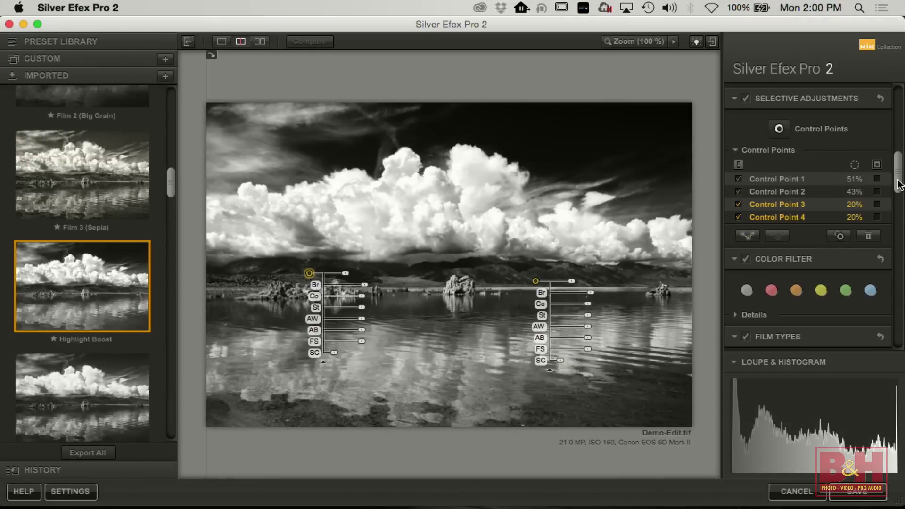
click(752, 236)
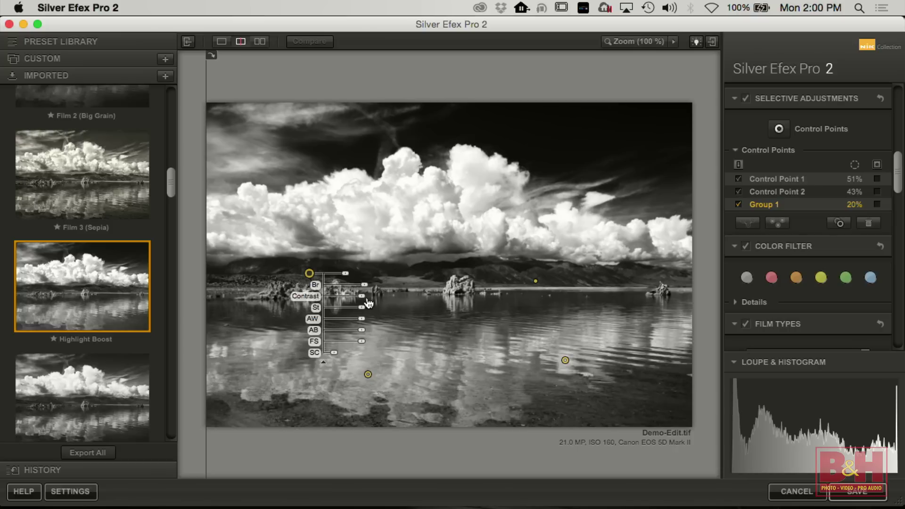
click(310, 273)
mouse_move(365, 286)
mouse_down()
mouse_move(378, 293)
mouse_move(367, 293)
mouse_up()
Step: Compare before and after by moving the split-preview divider past the photo's middle, and save the conversion back to Lightroom
drag(206, 79, 433, 97)
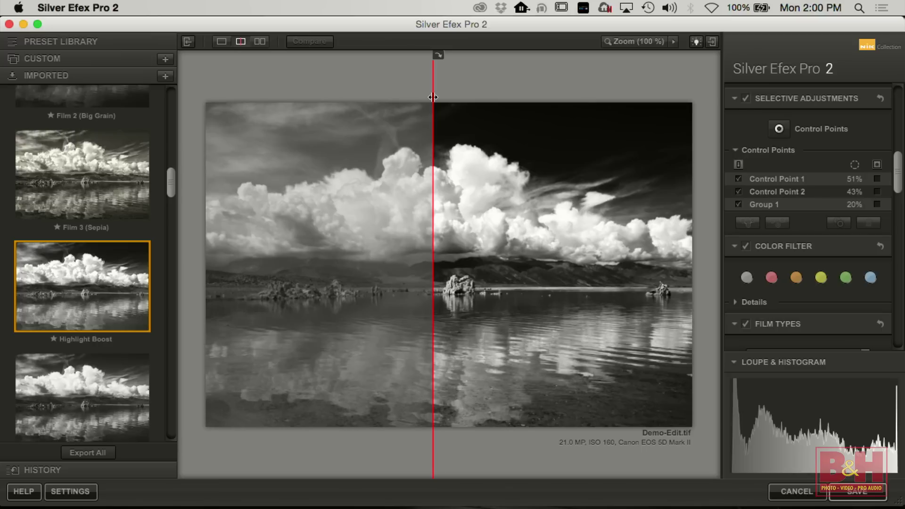
drag(433, 97, 468, 97)
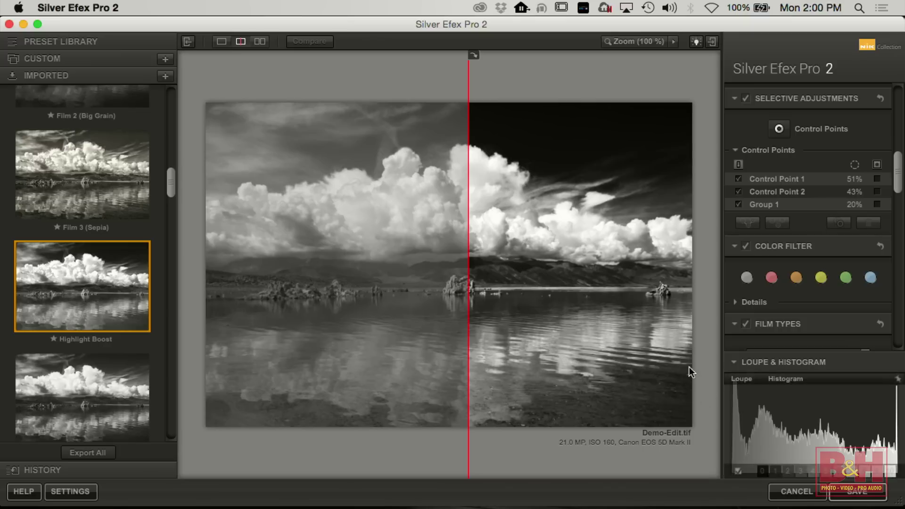
click(859, 493)
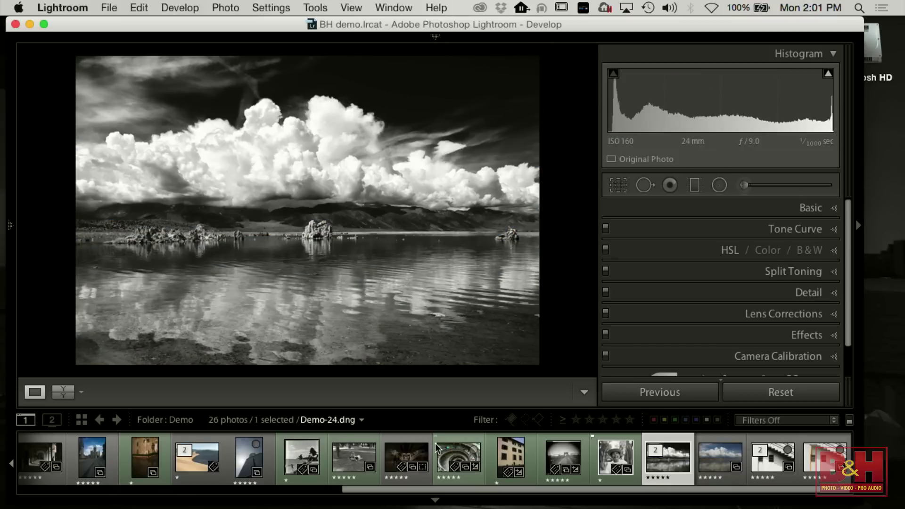
Step: Open the black-and-white beach photo Demo-17.tif and reset its develop settings
drag(424, 493, 464, 505)
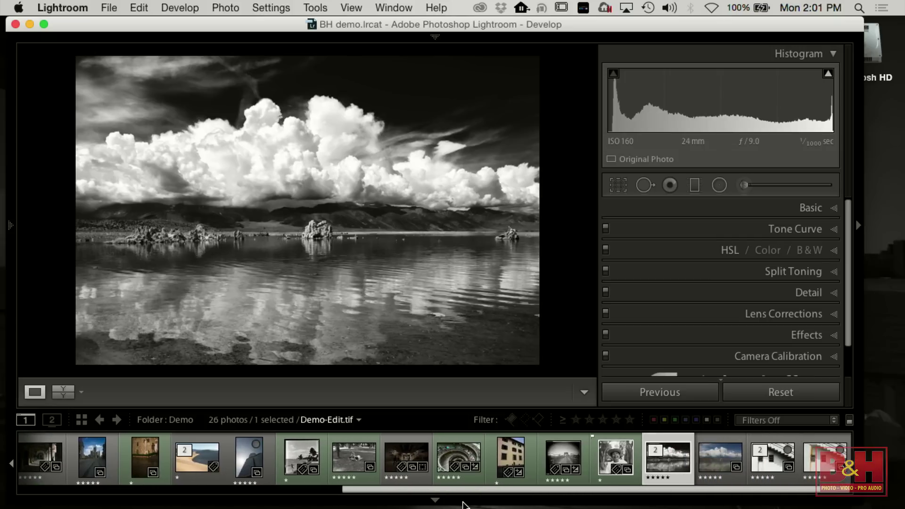
scroll(432, 501, left, 3)
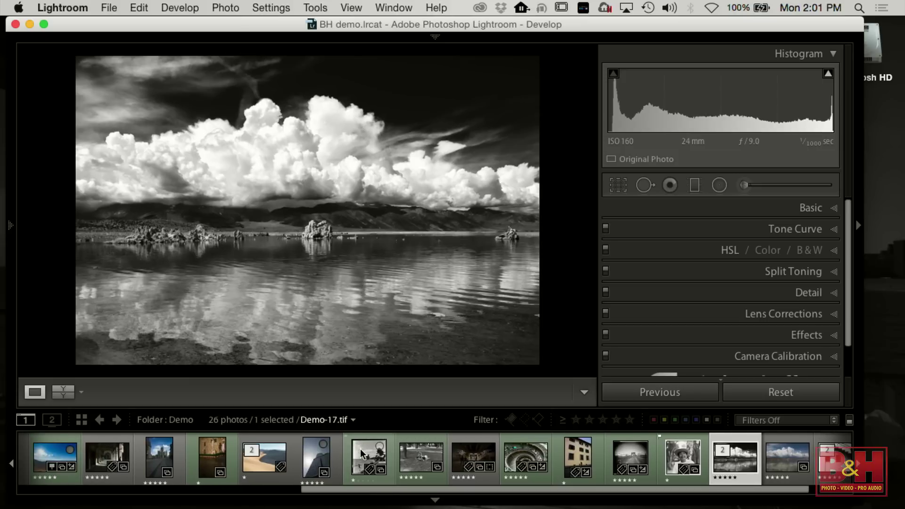
click(362, 454)
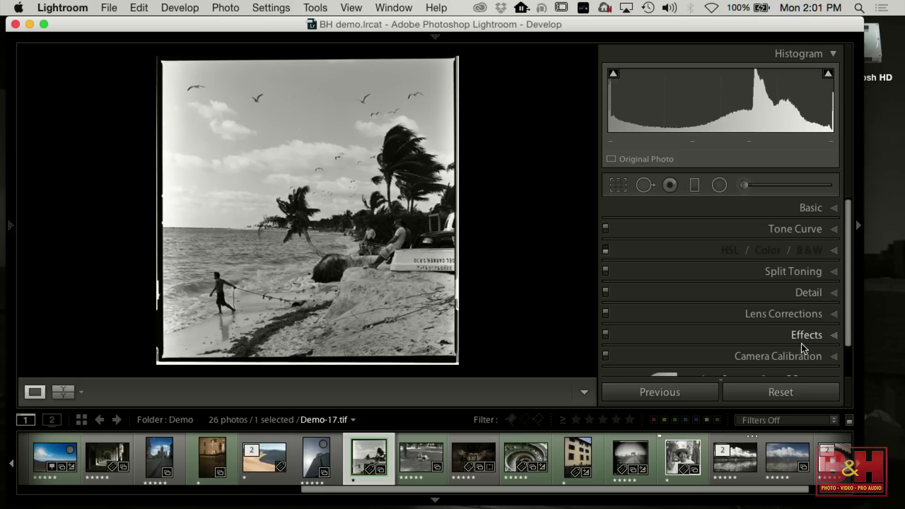
click(780, 395)
click(11, 227)
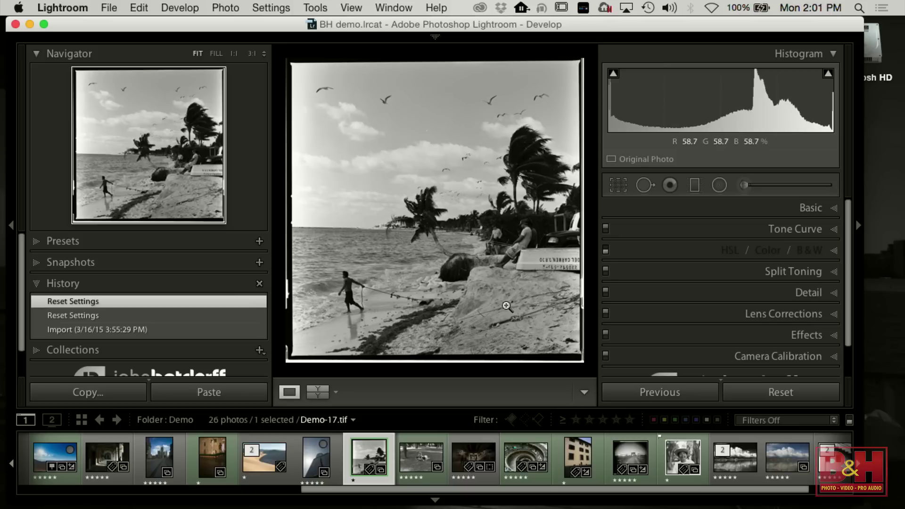
Step: Activate Spot Removal in Heal mode on the beach photo and turn on Visualize Spots with a slightly lowered threshold
click(584, 393)
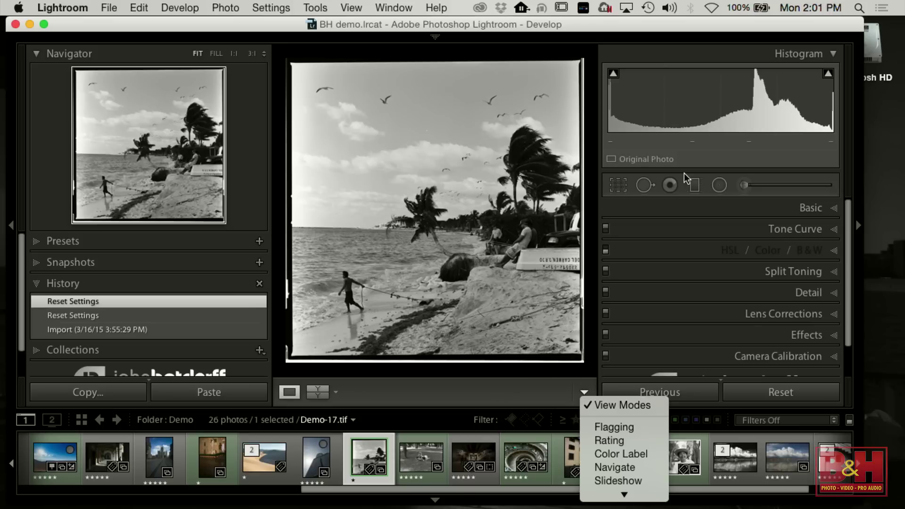
click(640, 184)
click(641, 188)
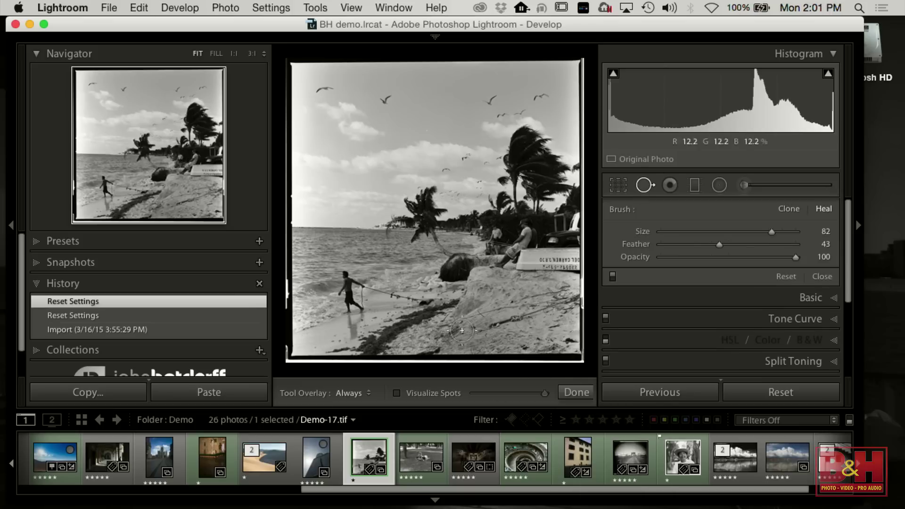
click(397, 394)
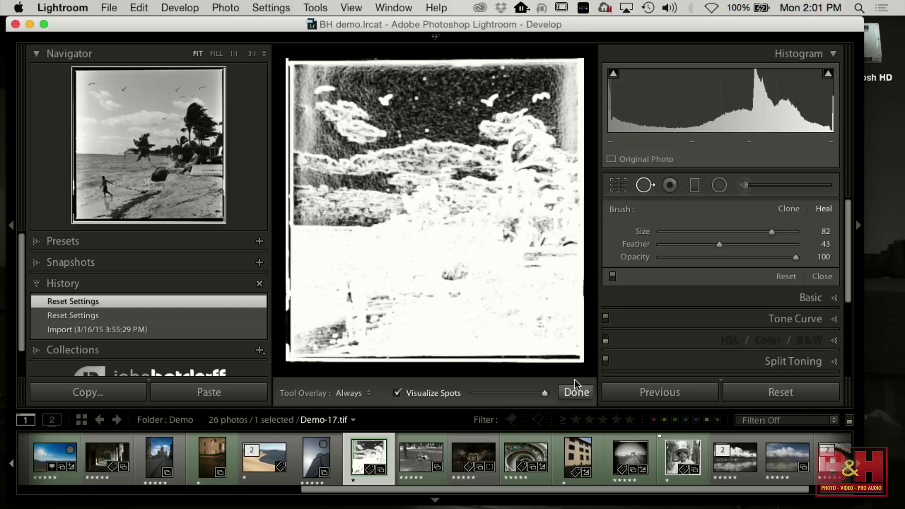
mouse_move(542, 394)
mouse_down()
mouse_move(531, 394)
mouse_move(539, 398)
mouse_up()
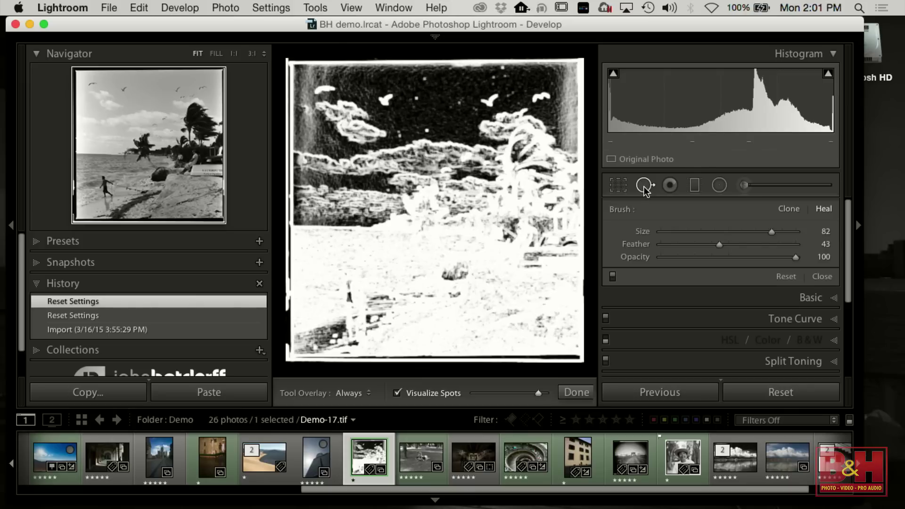
Step: Compare the photo with and without Visualize Spots, then lower the threshold further and set the Heal brush size to 77
click(397, 392)
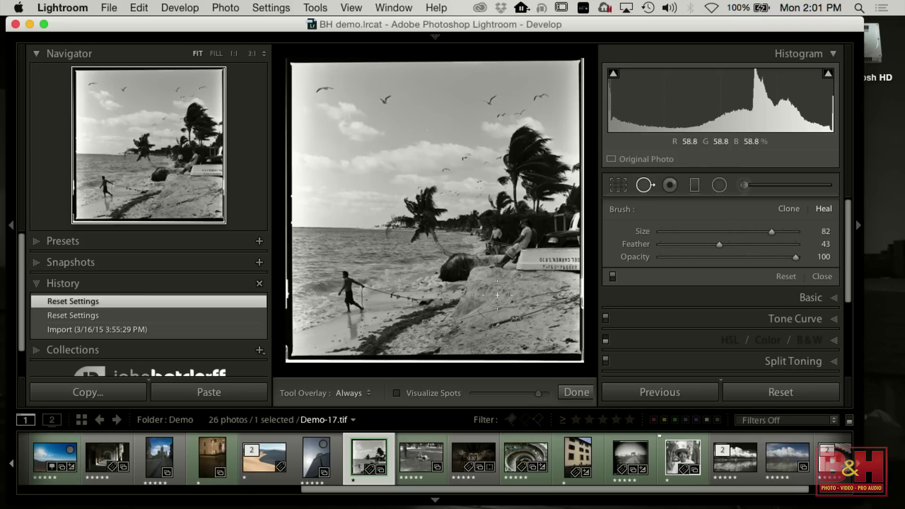
click(397, 393)
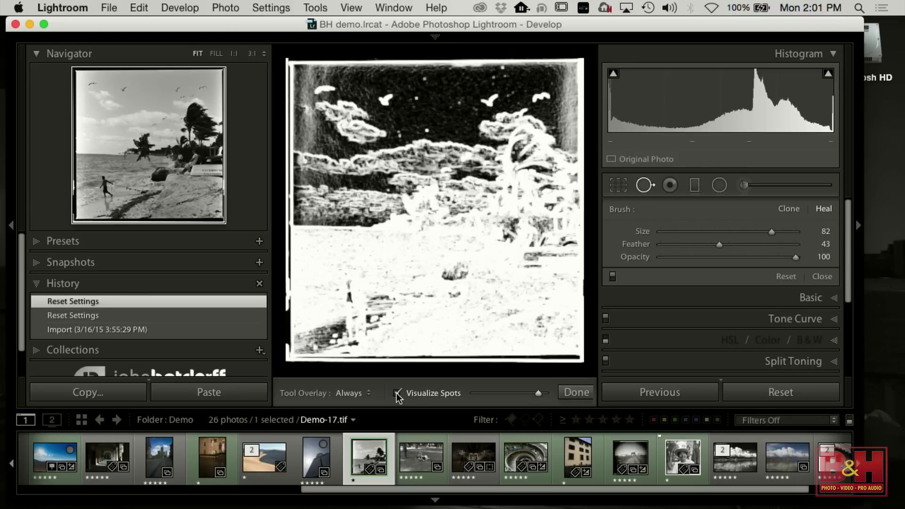
mouse_move(536, 396)
mouse_down()
mouse_move(509, 395)
mouse_move(526, 398)
mouse_up()
scroll(429, 113, down, 3)
scroll(430, 115, up, 1)
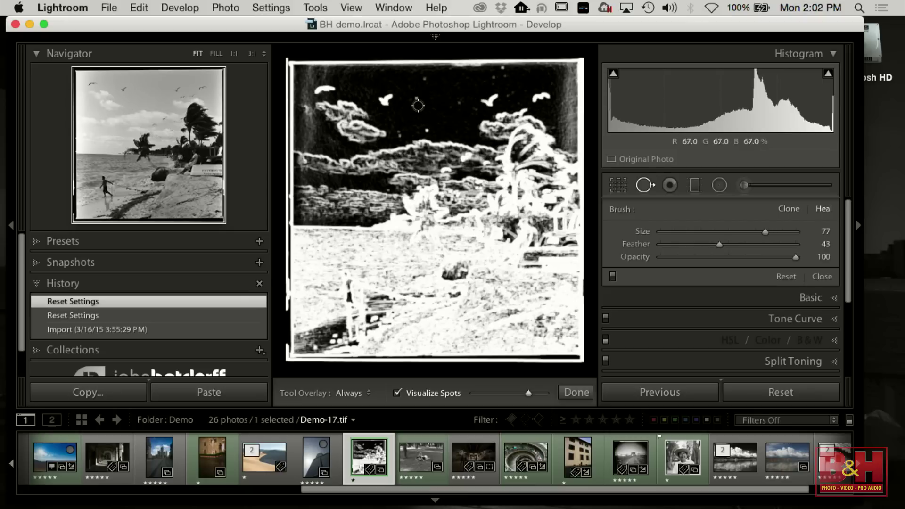
Step: Heal the dust spots scattered across the upper sky between the clouds and around the birds
click(416, 97)
click(422, 77)
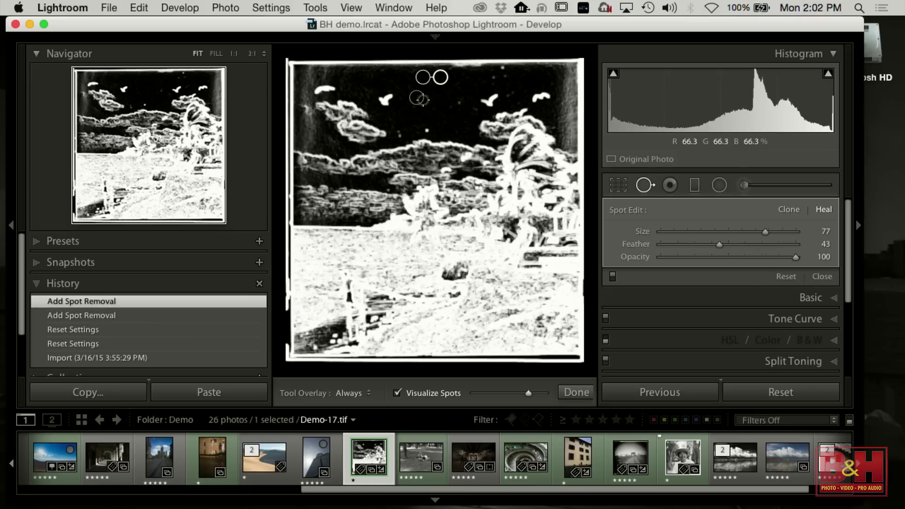
click(457, 101)
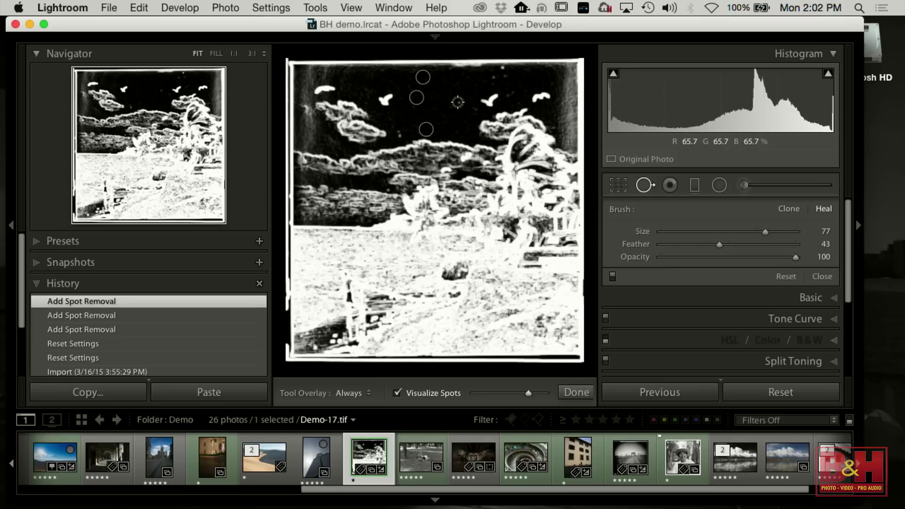
click(493, 79)
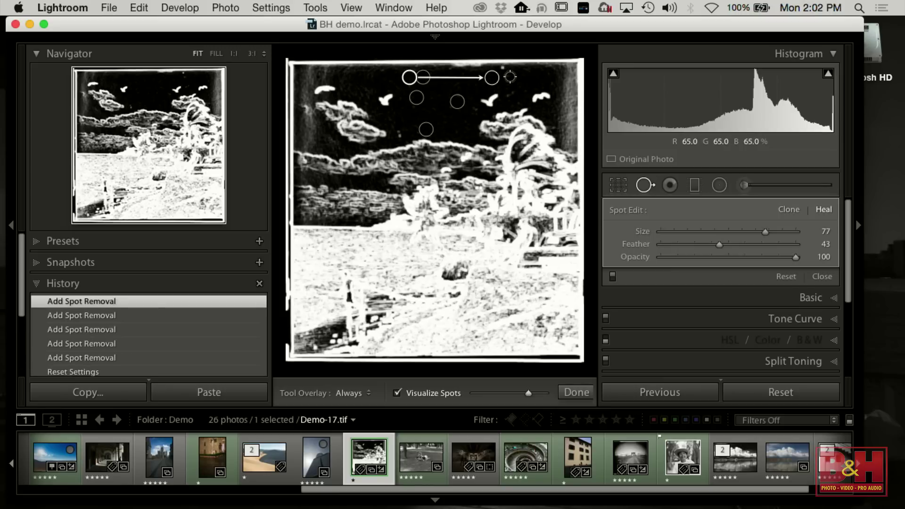
click(501, 67)
click(401, 135)
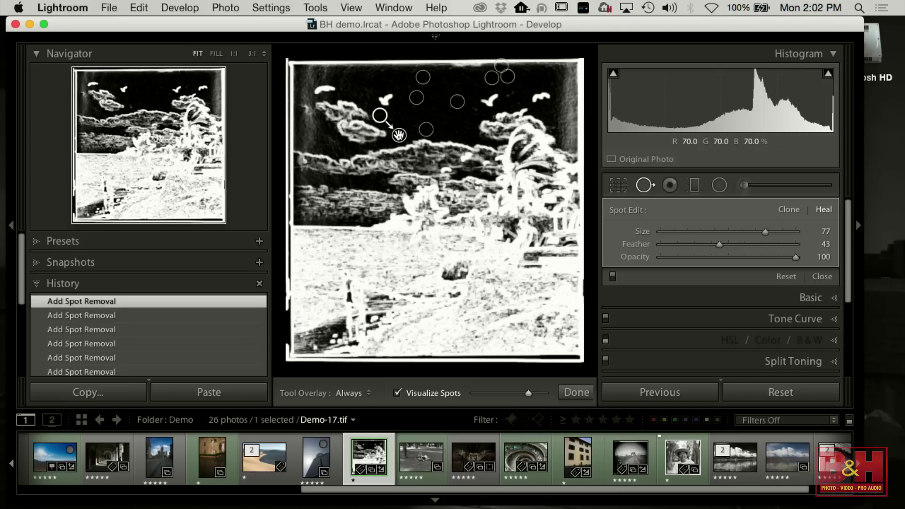
Step: Turn off Visualize Spots, check the retouched photo at 1:1, return to the Fill view and finish Spot Removal
click(397, 393)
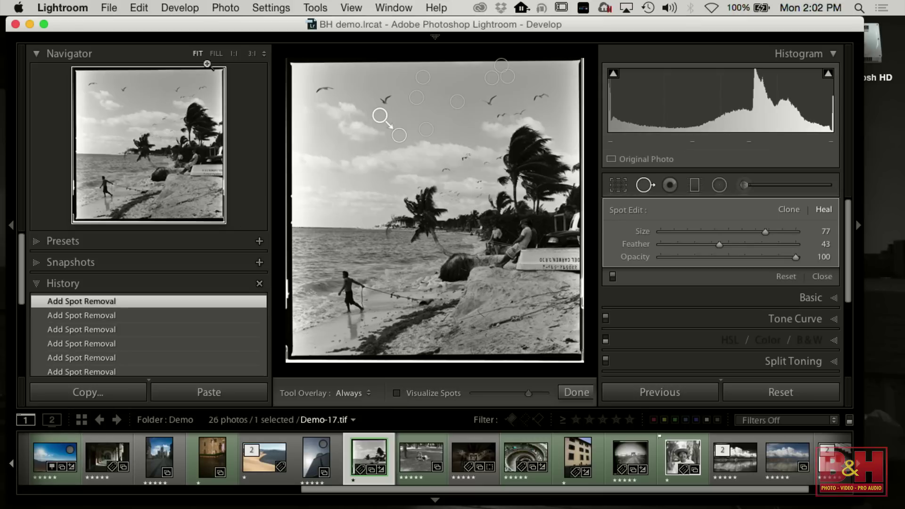
click(234, 54)
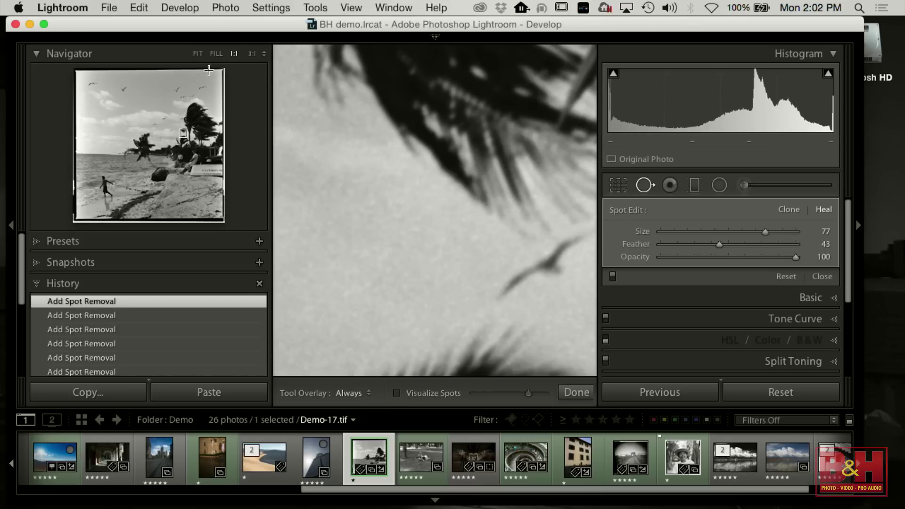
click(216, 54)
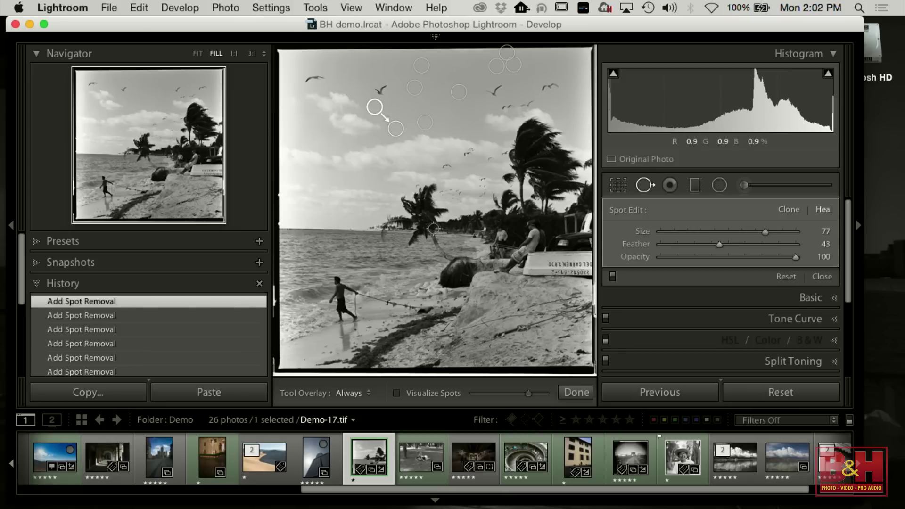
click(576, 392)
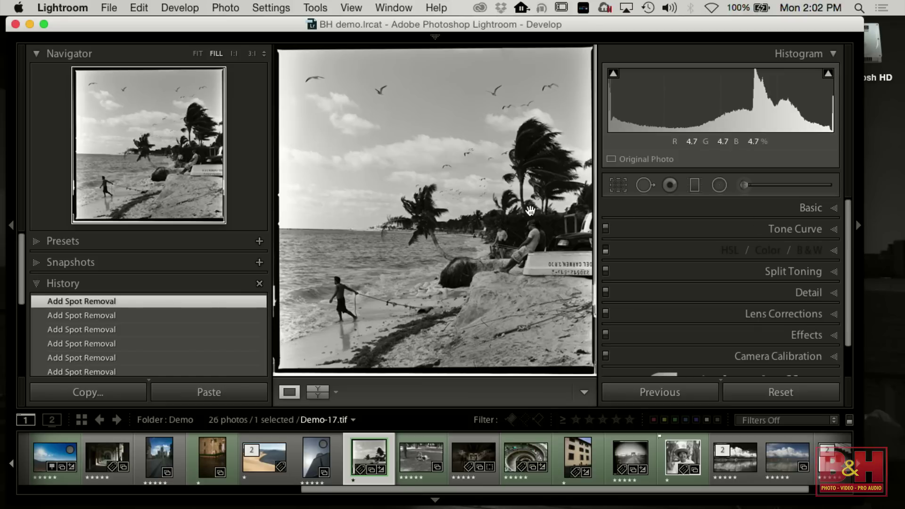
Step: Try lifting the whole photo's Shadows to +49 and +31, and reset them to 0
click(843, 213)
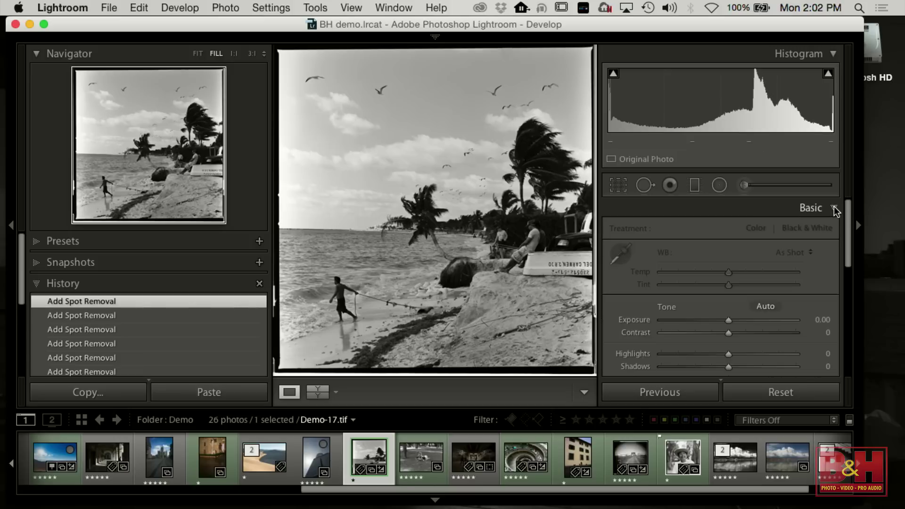
scroll(848, 245, down, 1)
drag(847, 242, 847, 250)
drag(728, 314, 762, 313)
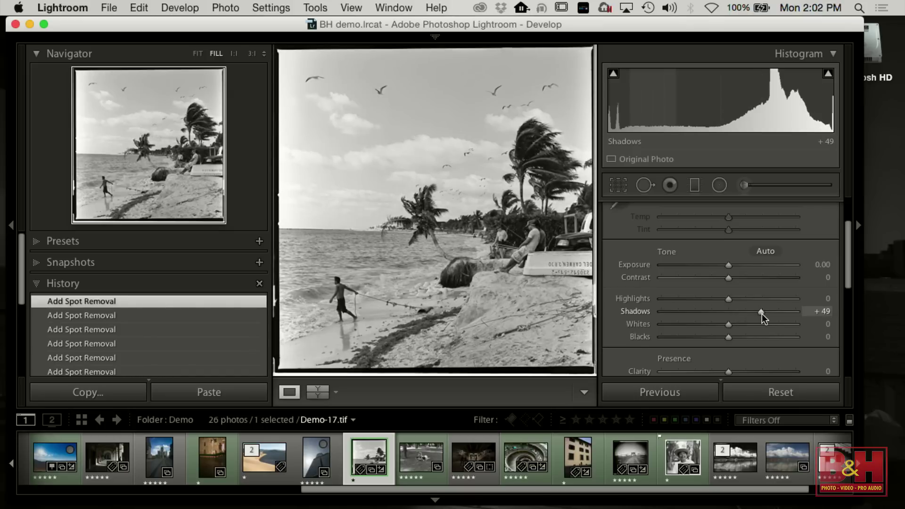
mouse_move(761, 313)
mouse_down()
mouse_move(741, 314)
mouse_move(749, 315)
mouse_up()
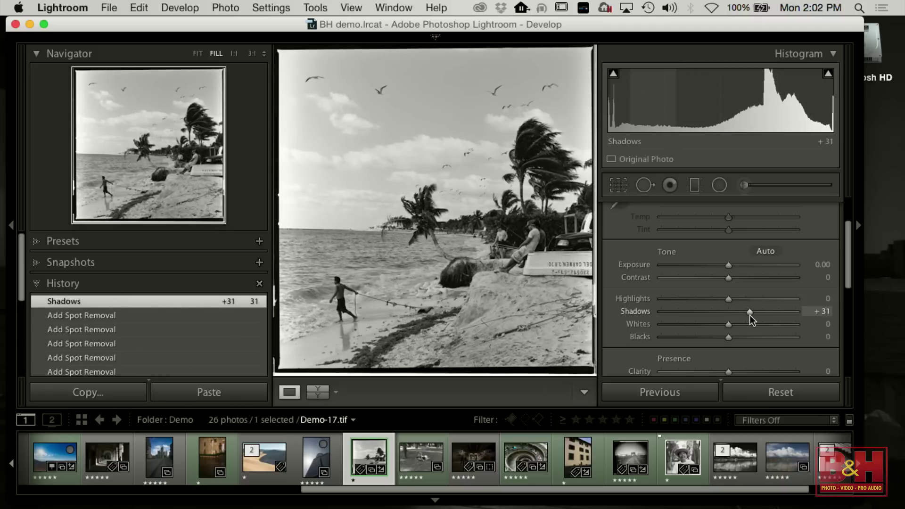
double_click(748, 315)
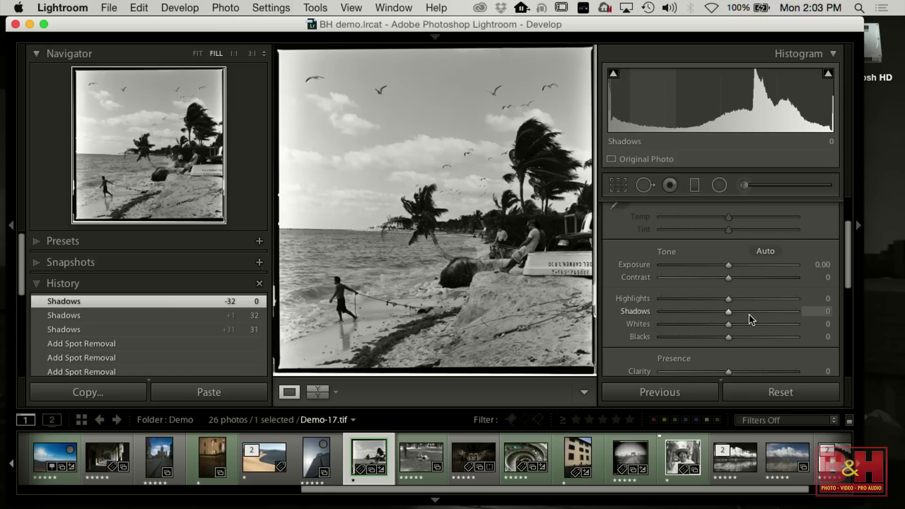
Step: Activate the Adjustment Brush, reset its Highlights and Clarity to 0, and set its Shadows to 18
click(745, 187)
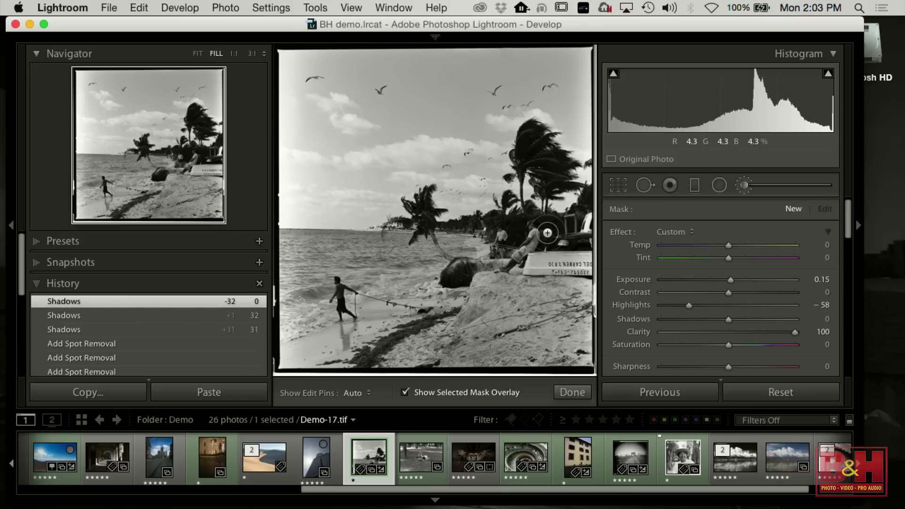
double_click(694, 306)
double_click(795, 332)
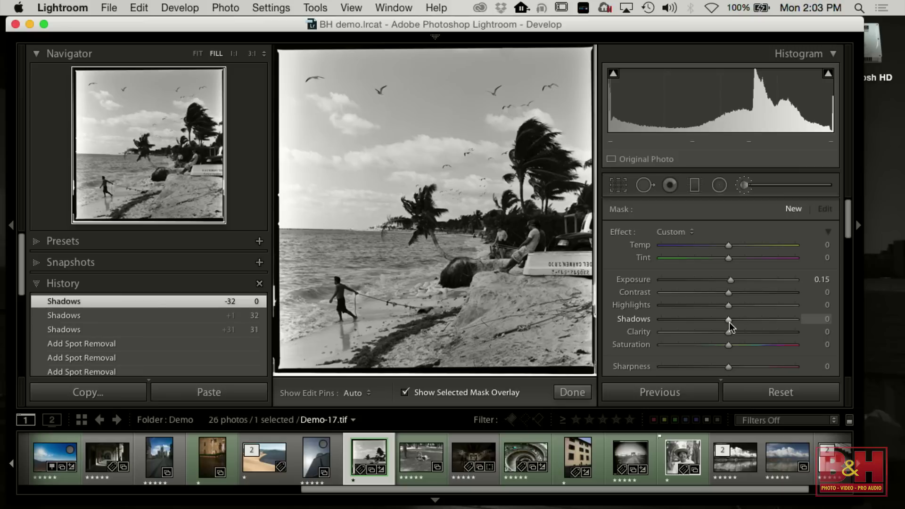
drag(731, 325, 740, 320)
Step: Paint the shadow adjustment over the seated people and foliage behind the boat, check the mask overlay and hide it
key(h)
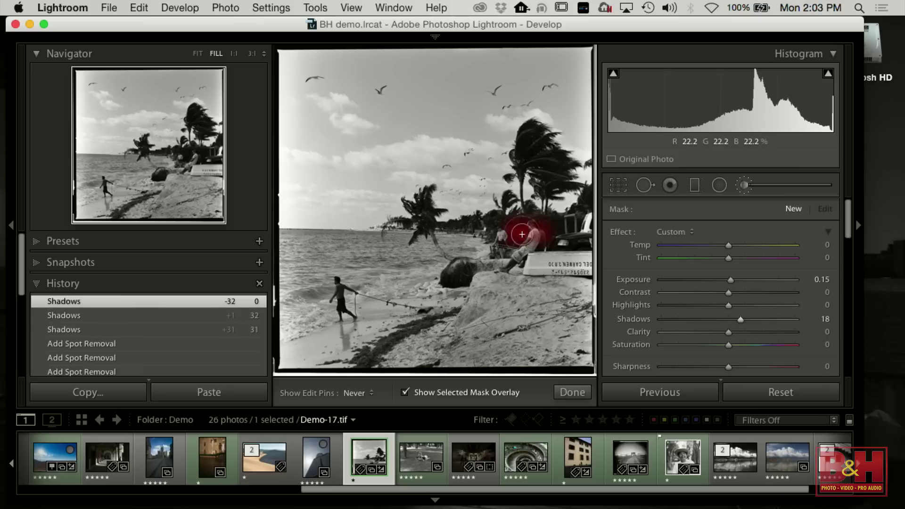
mouse_move(527, 230)
mouse_down()
mouse_move(499, 222)
mouse_move(540, 229)
mouse_up()
key(h)
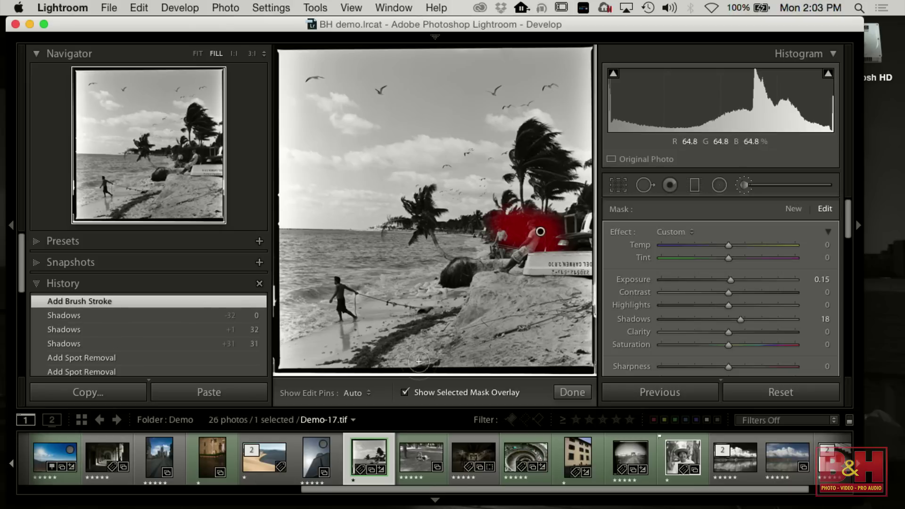
click(405, 393)
click(405, 393)
click(405, 393)
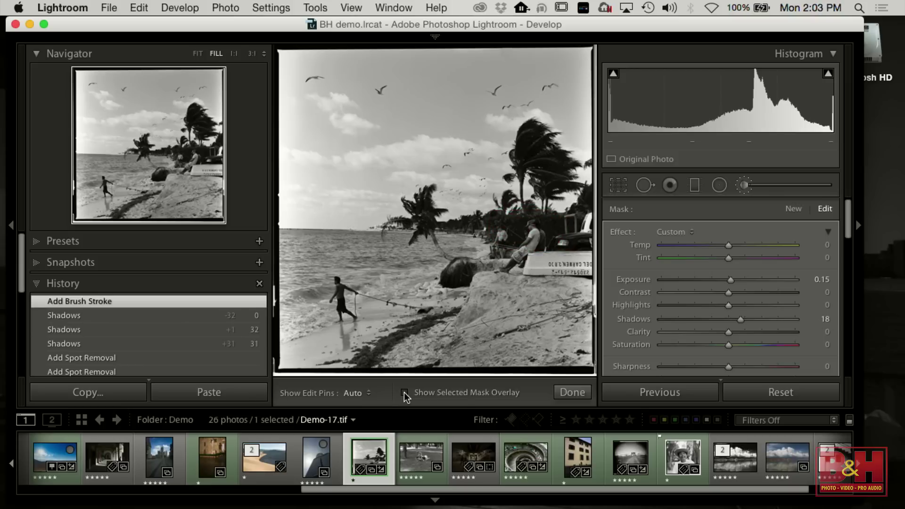
Step: Brush more over the dark area around the seated people and settle the brushed Shadows at 33
drag(742, 317, 762, 321)
key(h)
mouse_move(550, 226)
mouse_down()
mouse_move(560, 227)
mouse_move(498, 227)
mouse_up()
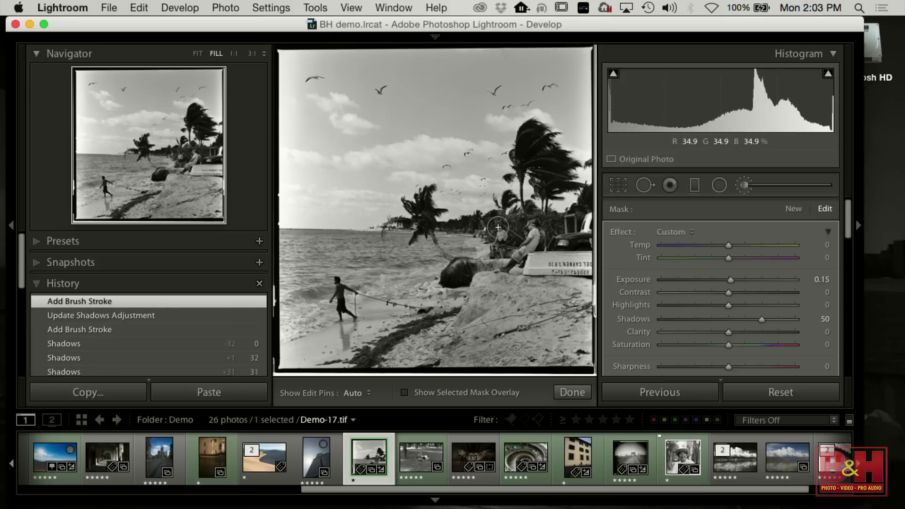
drag(760, 318, 749, 323)
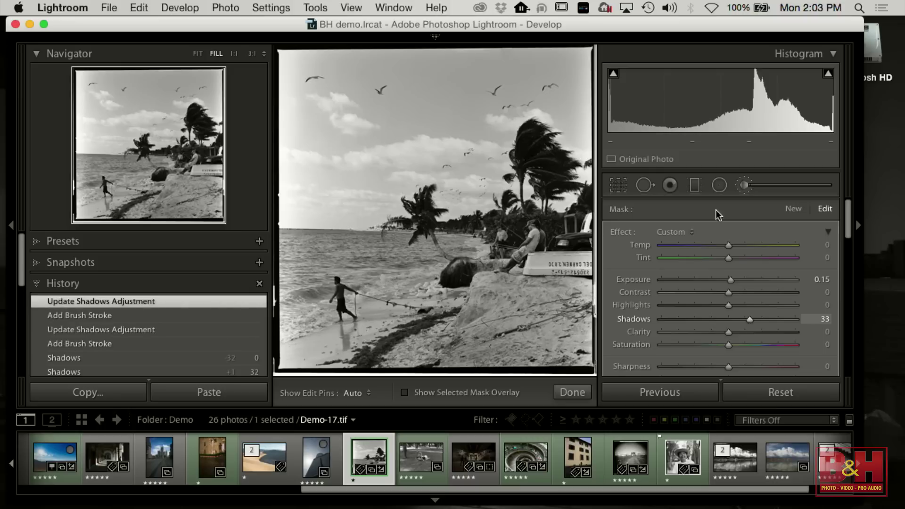
Step: Add a radial filter around the figure walking in the surf, set its Shadows to 28 and refine its outline
click(719, 185)
mouse_move(339, 287)
mouse_down()
mouse_move(353, 308)
mouse_move(334, 304)
mouse_move(336, 325)
mouse_move(359, 296)
mouse_move(340, 301)
mouse_up()
mouse_move(739, 322)
mouse_down()
mouse_move(731, 319)
mouse_move(780, 329)
mouse_move(744, 326)
mouse_up()
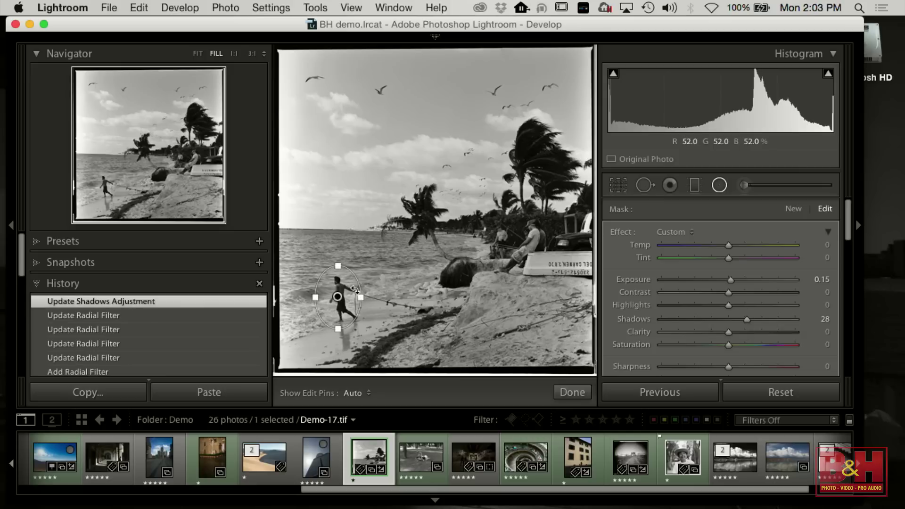
click(339, 265)
drag(315, 303, 314, 302)
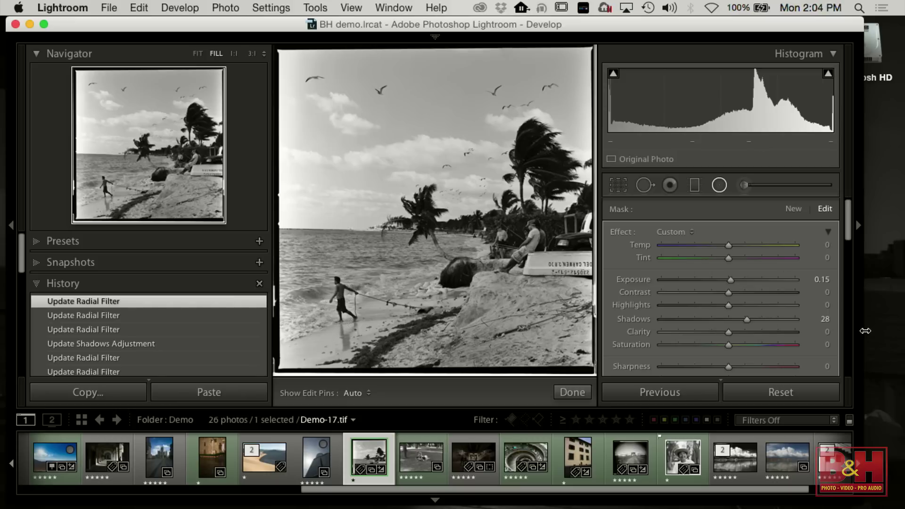
click(571, 395)
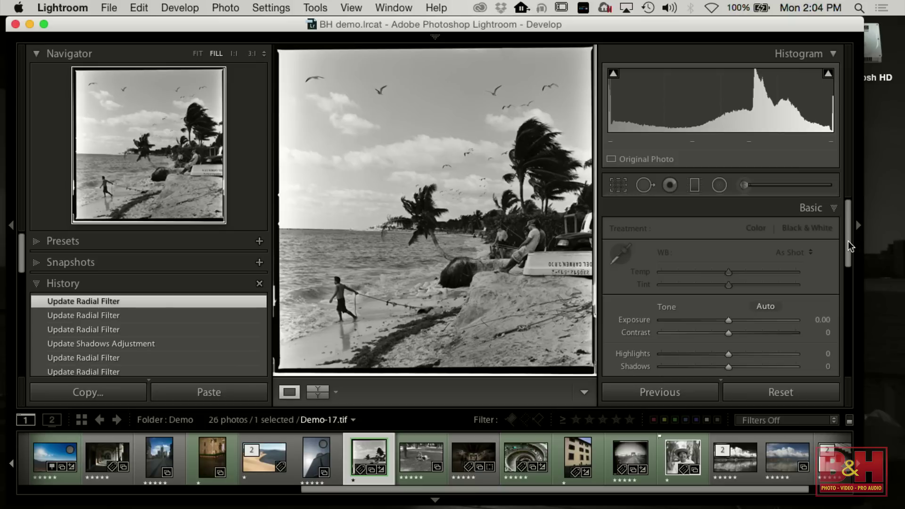
Step: Raise the whole photo's Highlights to +6, and brush the clouds with a local Highlights adjustment of 26
scroll(848, 245, down, 4)
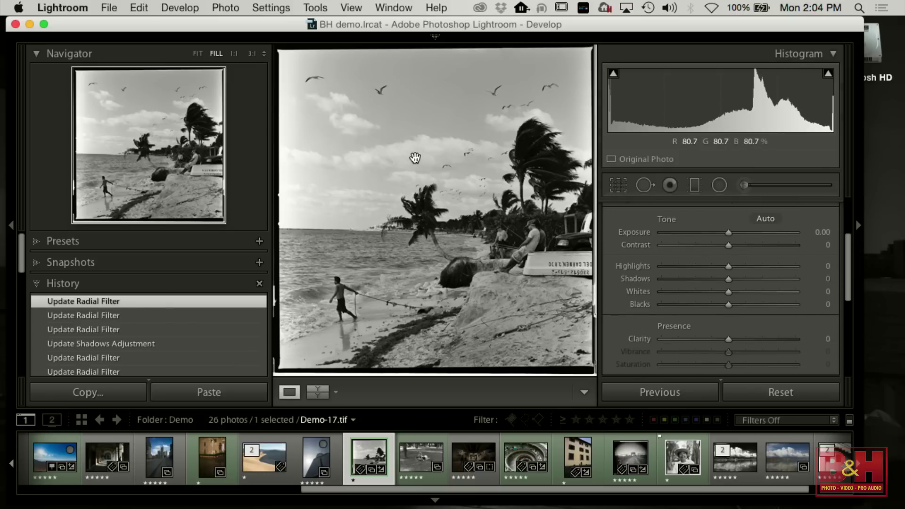
drag(729, 268, 733, 268)
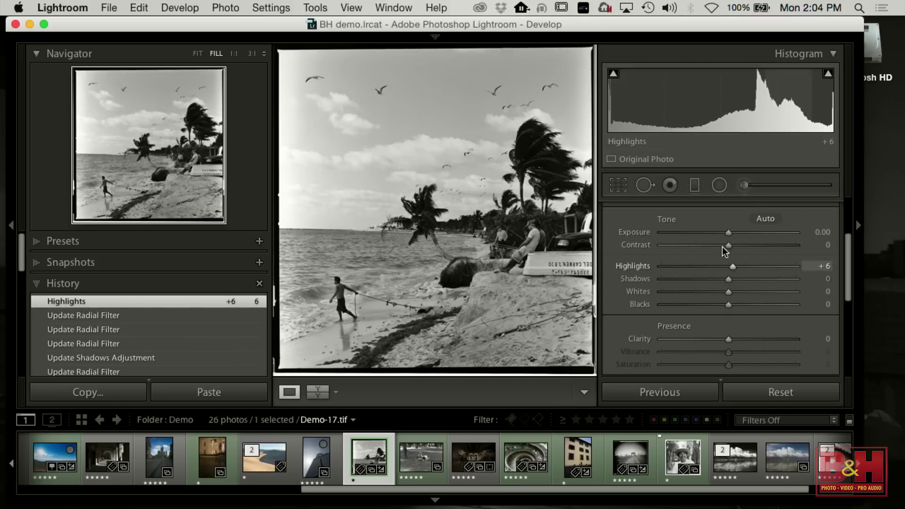
click(746, 186)
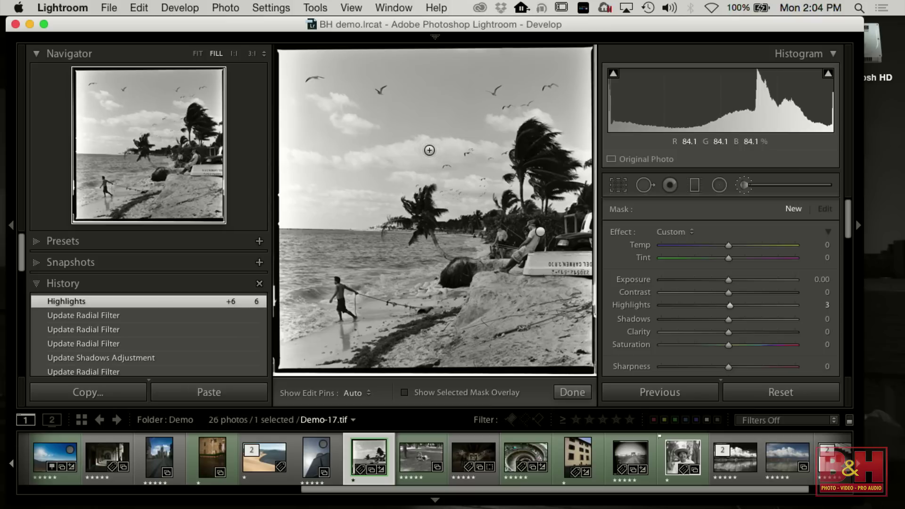
key(h)
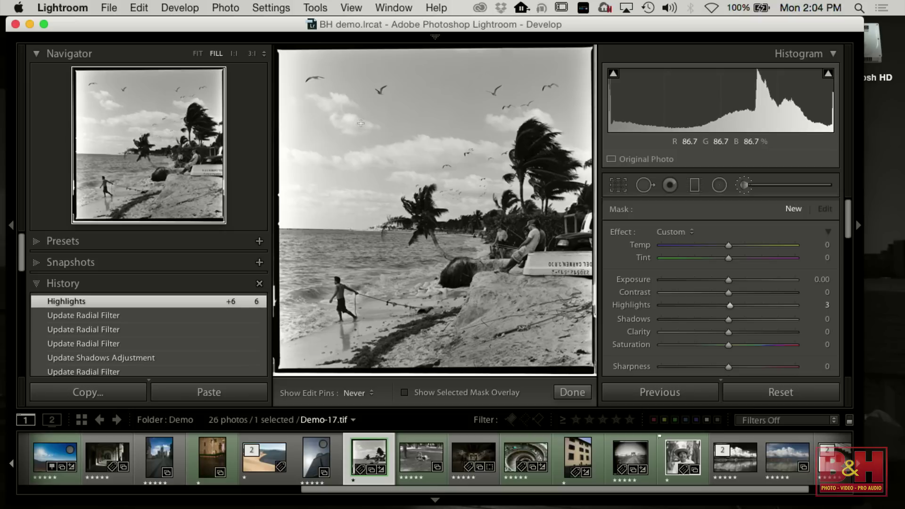
click(343, 125)
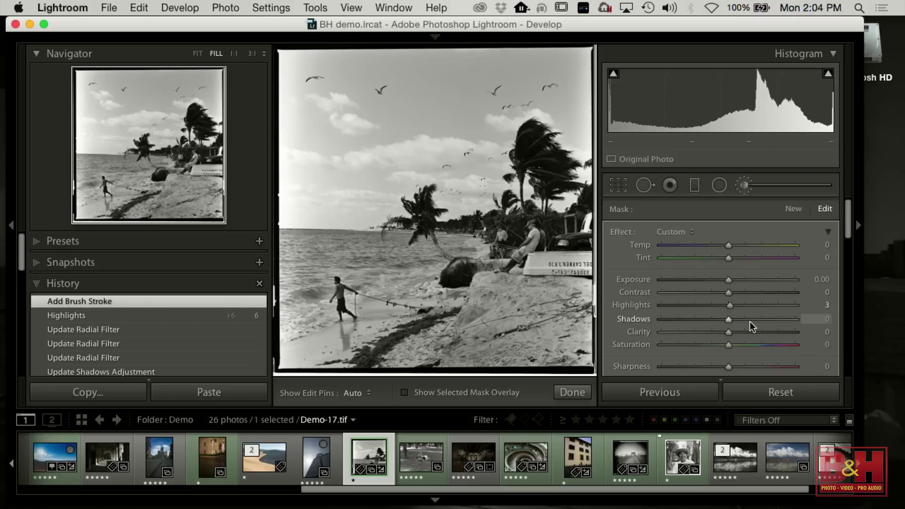
mouse_move(732, 307)
mouse_down()
mouse_move(754, 307)
mouse_move(744, 307)
mouse_up()
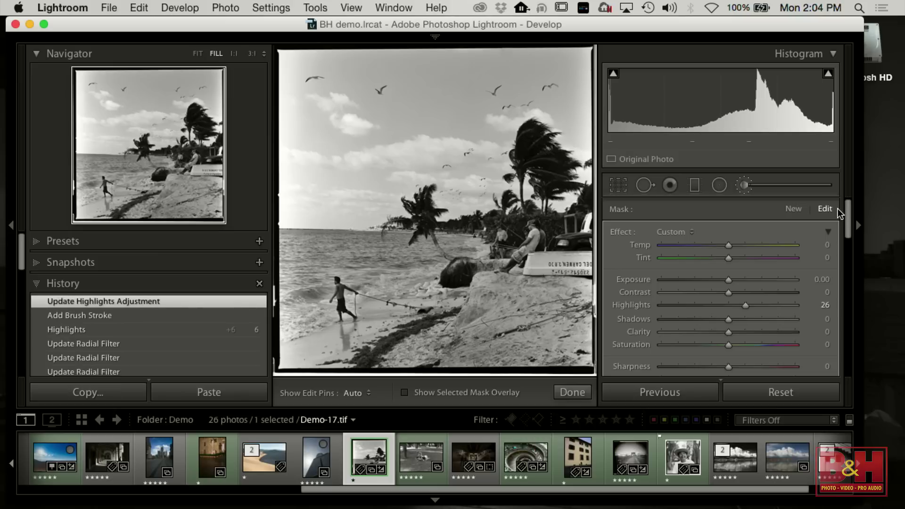
Step: Set the beach photo's tone curve to the Medium Contrast point curve
drag(848, 235, 834, 342)
click(834, 302)
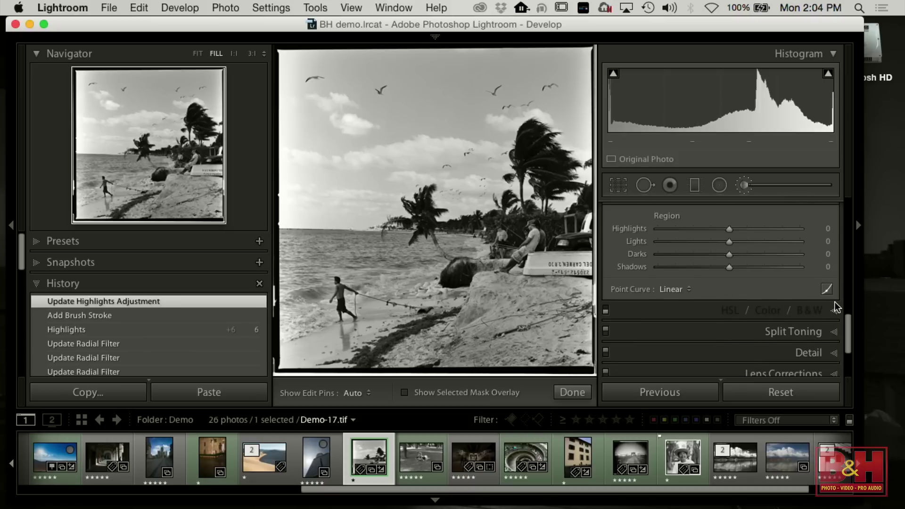
click(671, 290)
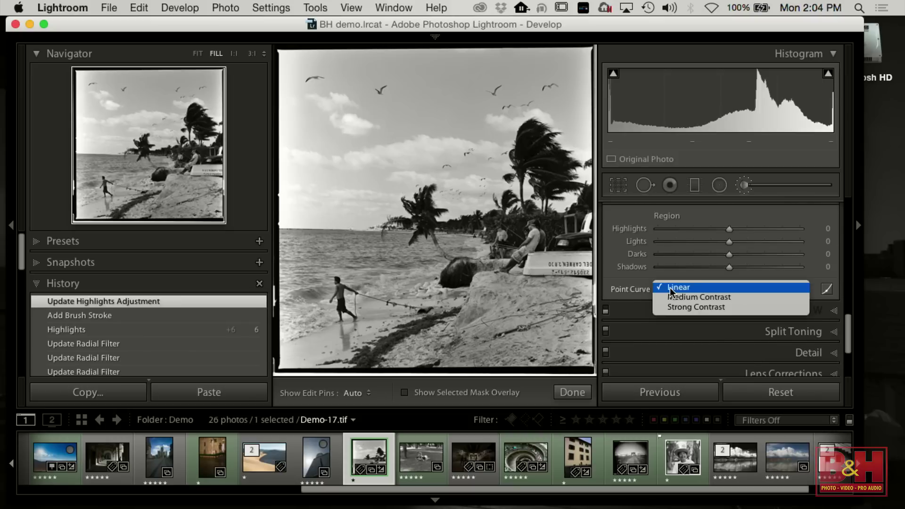
click(671, 298)
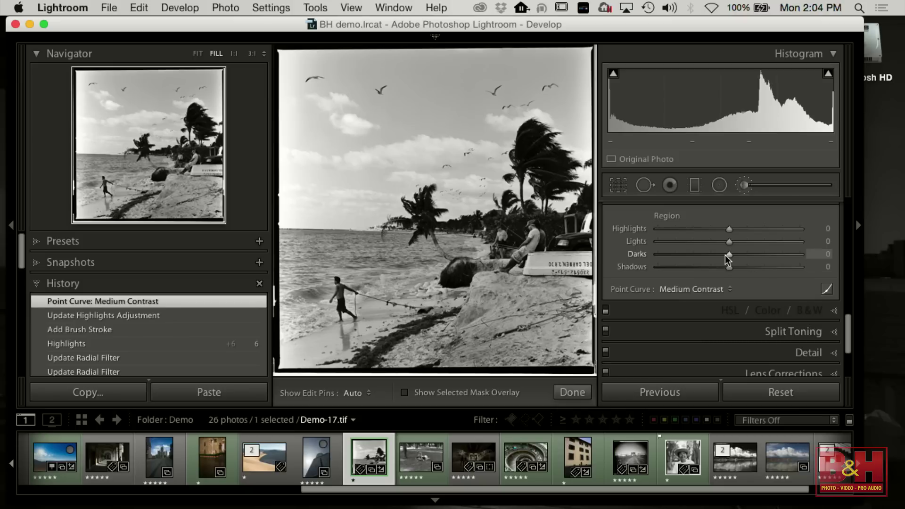
Step: Try tone curve regions with Lights +16 and Shadows -14, and reset the Shadows, Darks and Lights
drag(726, 243, 719, 269)
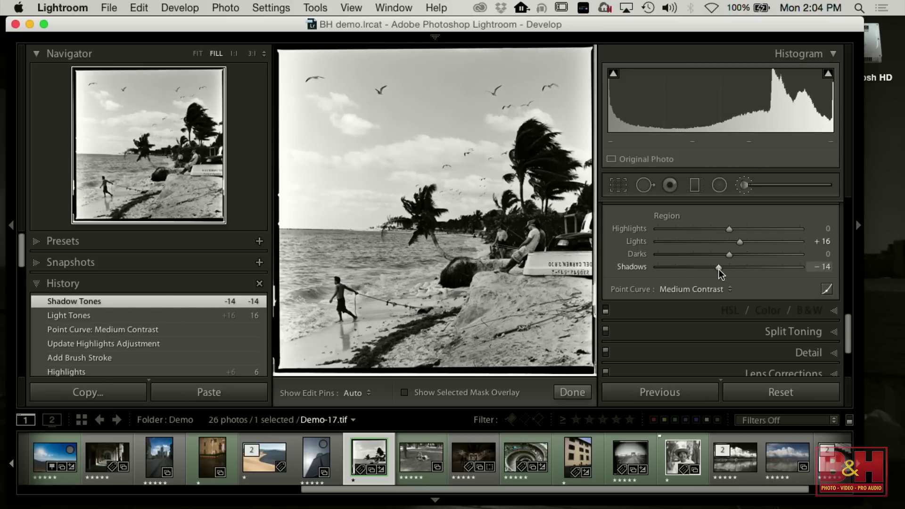
double_click(719, 269)
double_click(730, 255)
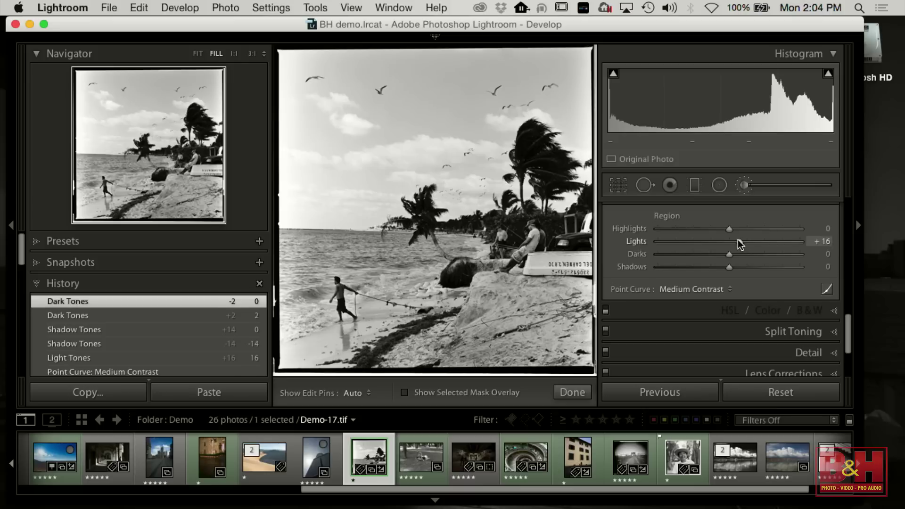
double_click(737, 241)
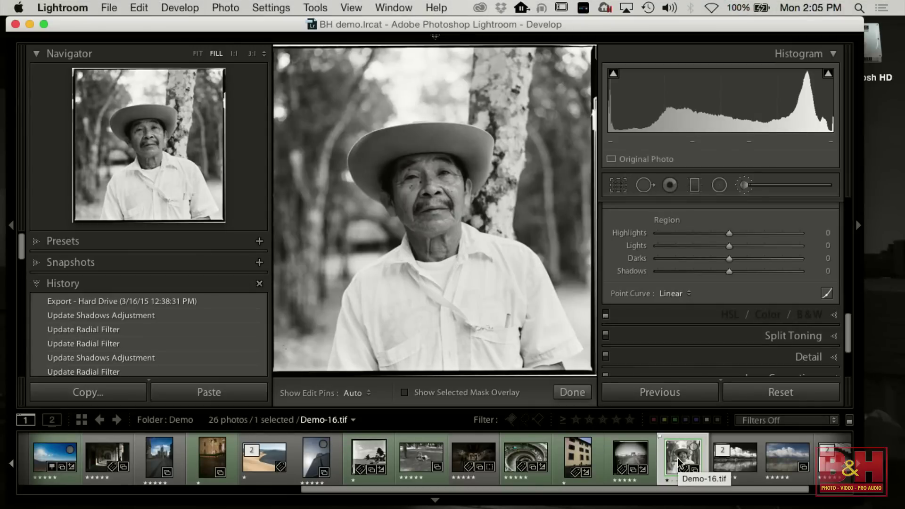
Step: Set the point curve of the hat portrait Demo-16.tif to Medium Contrast
click(674, 293)
click(671, 298)
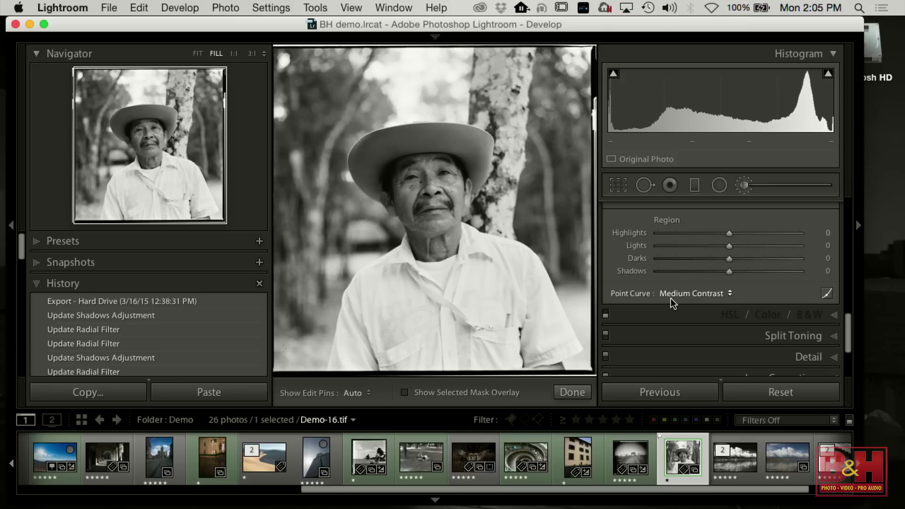
Step: Add a radial filter around the man in the hat and slightly lower its Exposure
drag(847, 320, 835, 201)
click(719, 185)
drag(394, 183, 496, 290)
drag(391, 187, 423, 212)
drag(728, 281, 722, 281)
Step: Turn off Invert Mask for the portrait's radial filter and set its Exposure to -0.74 to darken the surroundings
drag(844, 222, 841, 273)
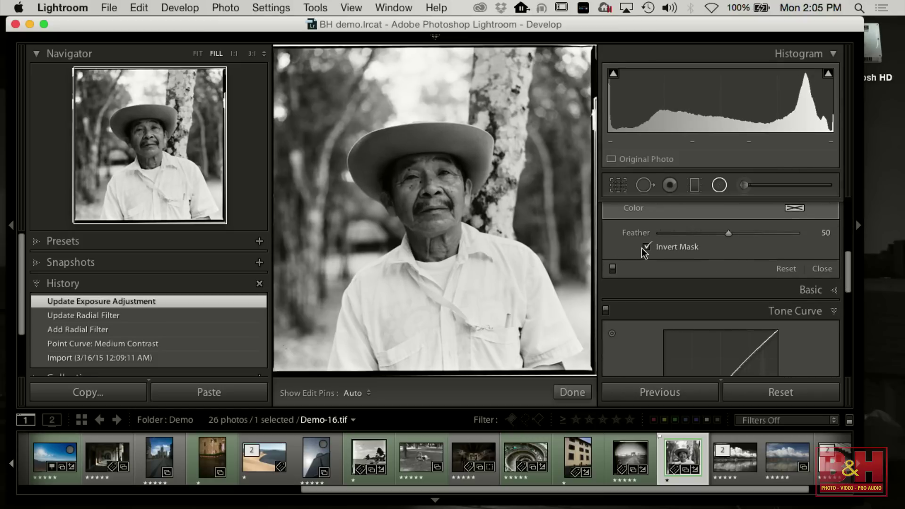
click(676, 249)
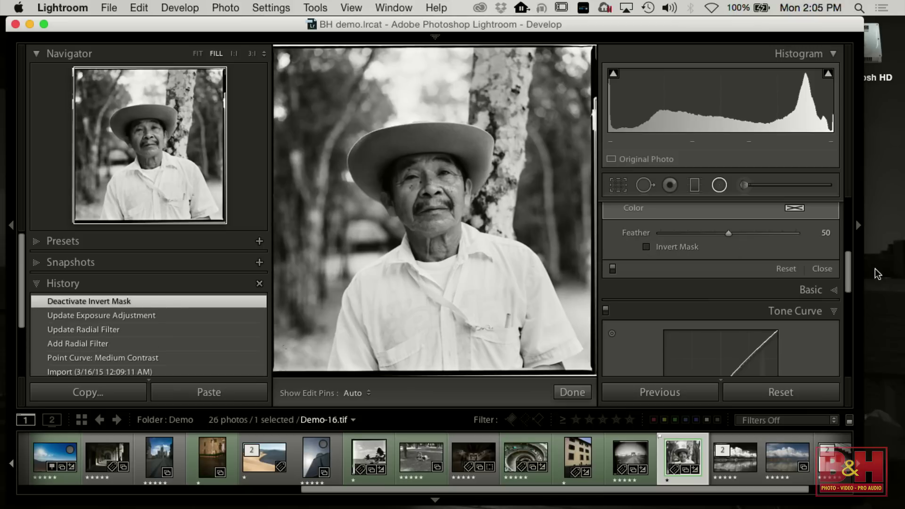
drag(846, 273, 839, 222)
drag(725, 279, 715, 279)
mouse_move(462, 189)
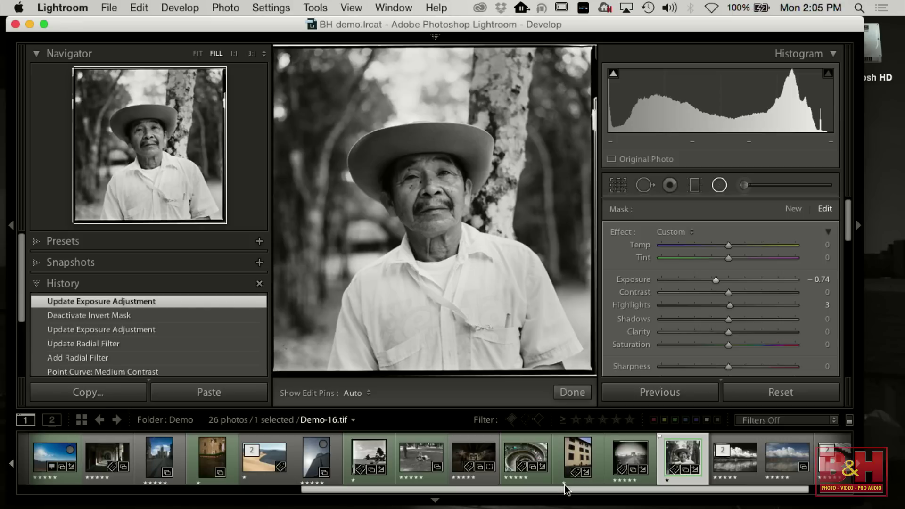
Step: Open the blue-sky desert photo Demo-13.tif, leave the radial filter tool, and fit the whole image in view
drag(567, 495, 361, 495)
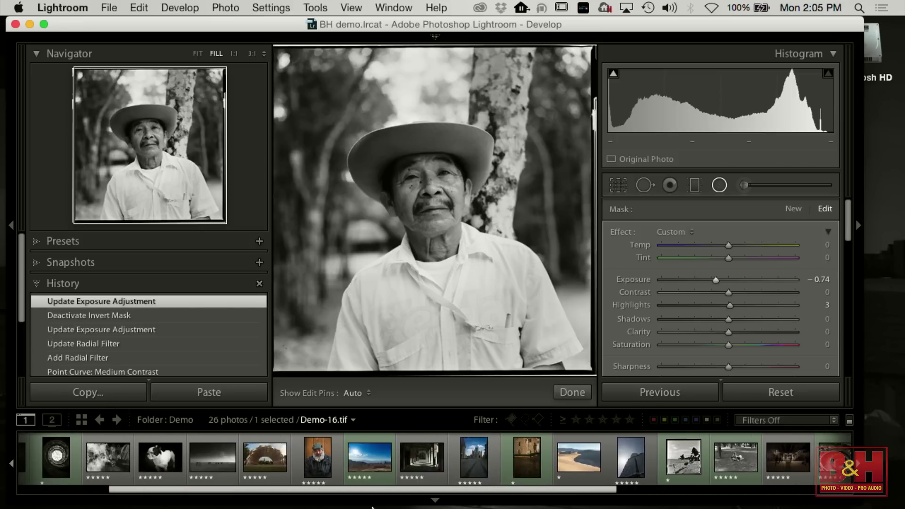
click(358, 454)
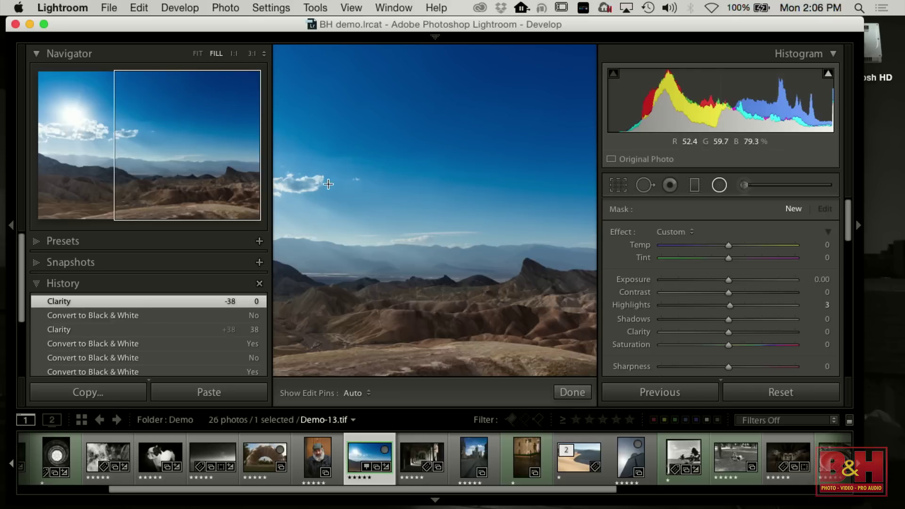
click(572, 392)
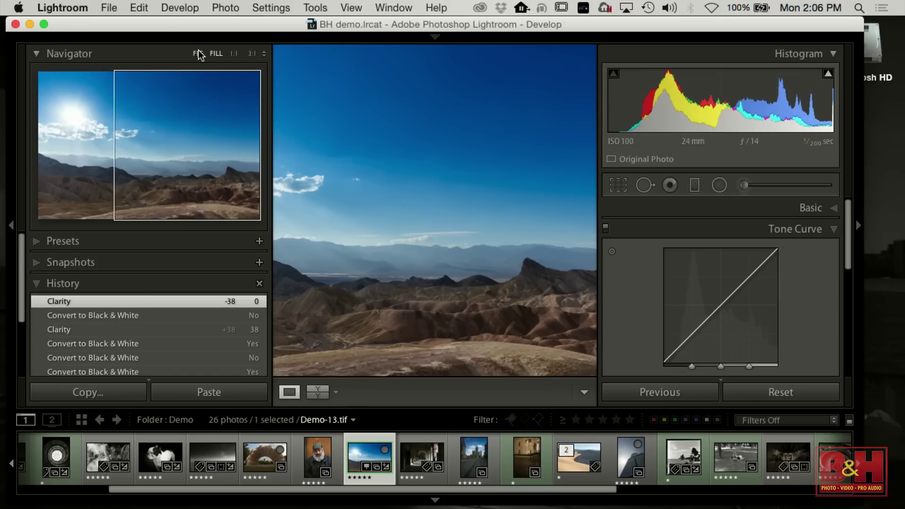
click(198, 54)
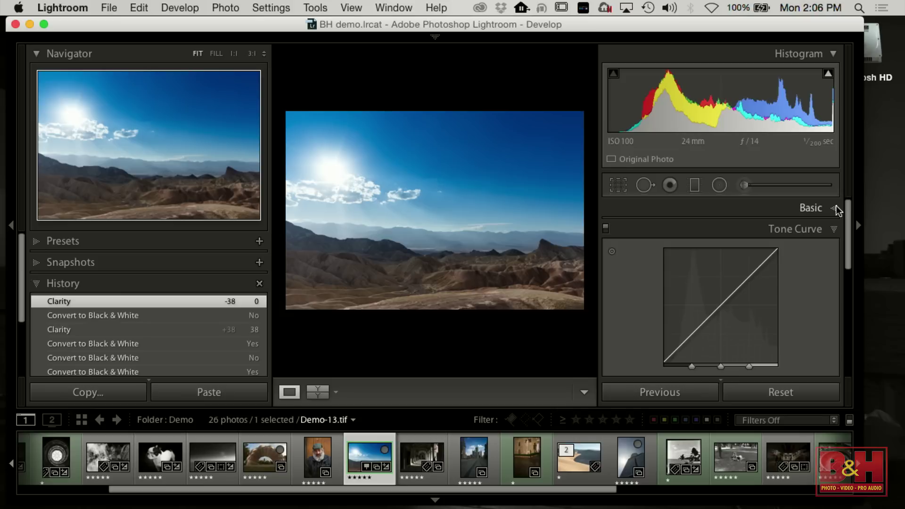
Step: Convert the desert photo to Black & White and lower its Blacks to -20
click(834, 230)
click(834, 207)
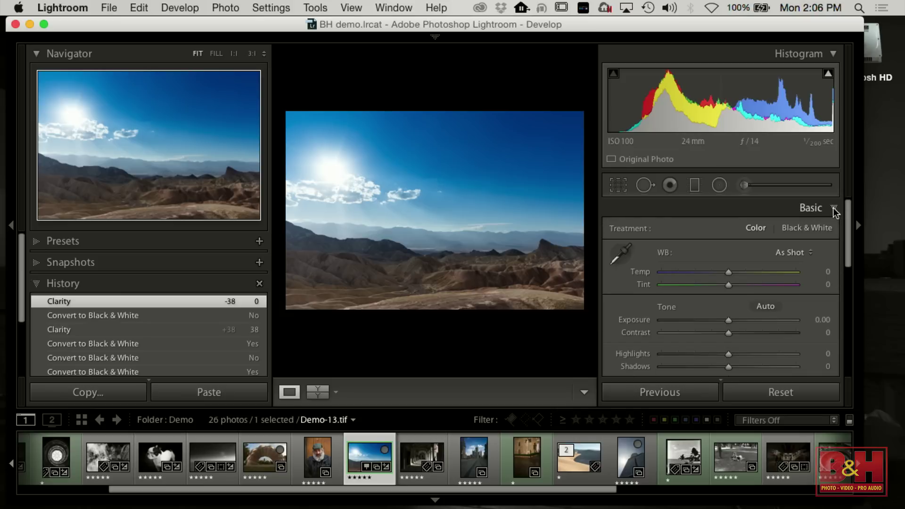
click(806, 228)
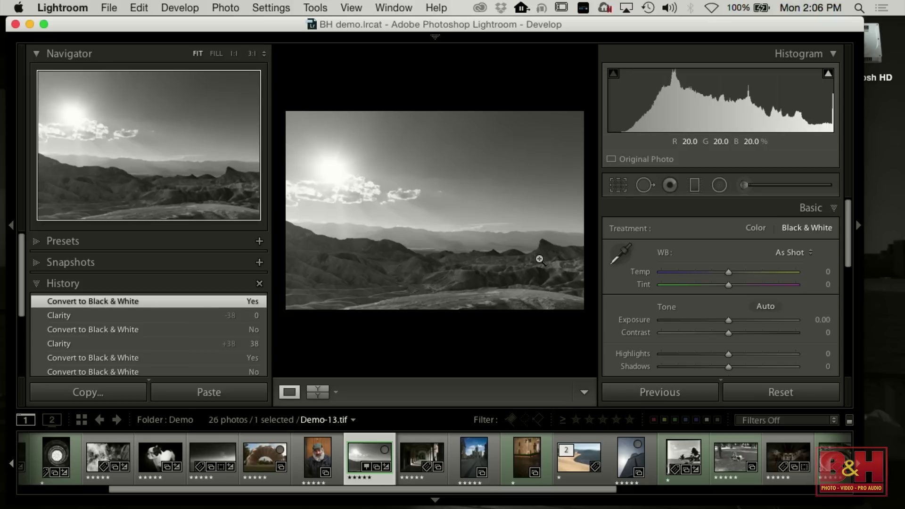
drag(850, 241, 849, 267)
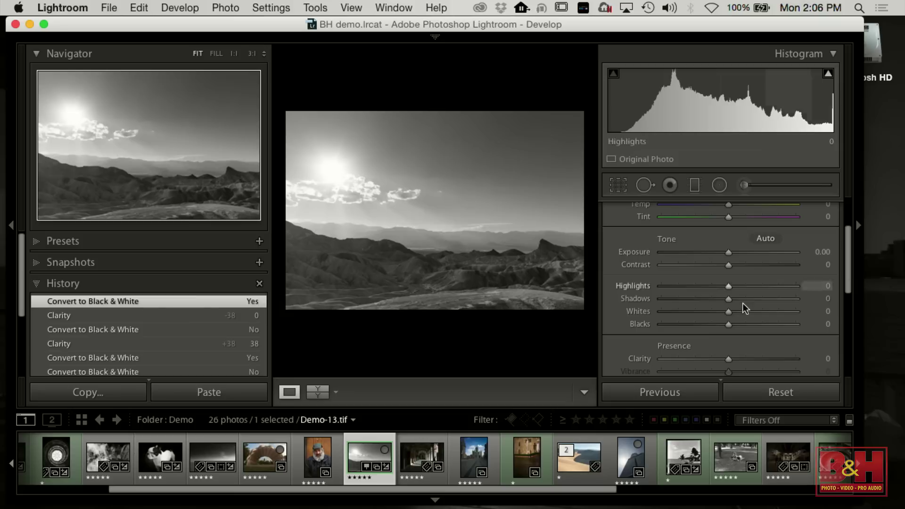
drag(732, 324, 716, 327)
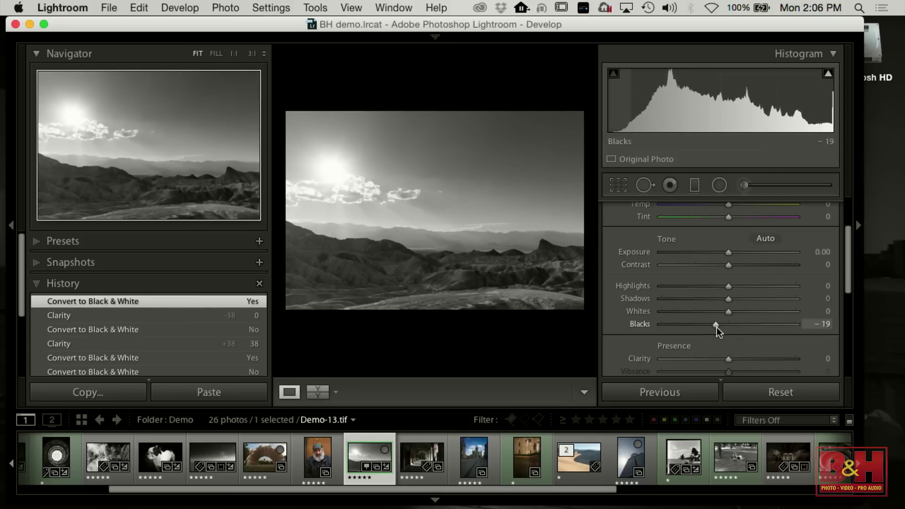
Step: Add a graduated filter over the desert sky with Exposure -0.46 and Highlights 0, shifting it slightly downward
click(694, 184)
drag(429, 115, 441, 299)
click(726, 279)
drag(726, 279, 728, 305)
double_click(729, 305)
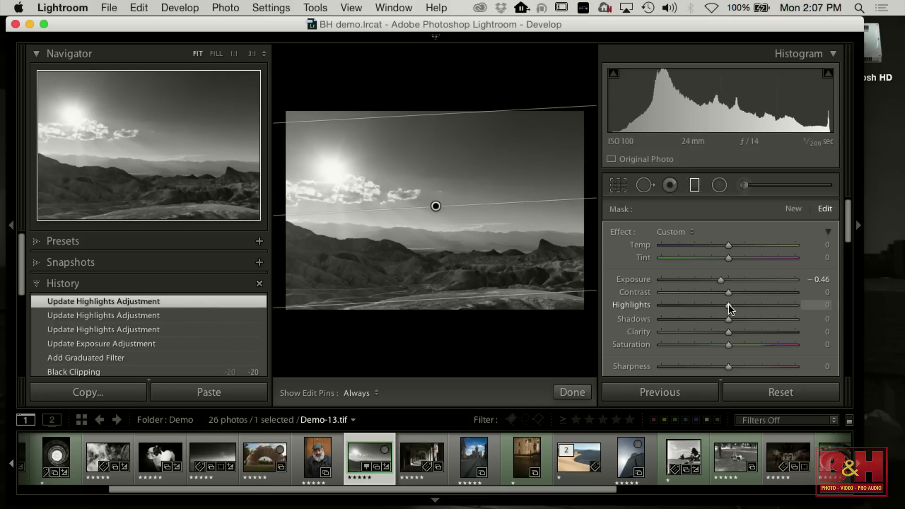
drag(435, 206, 379, 220)
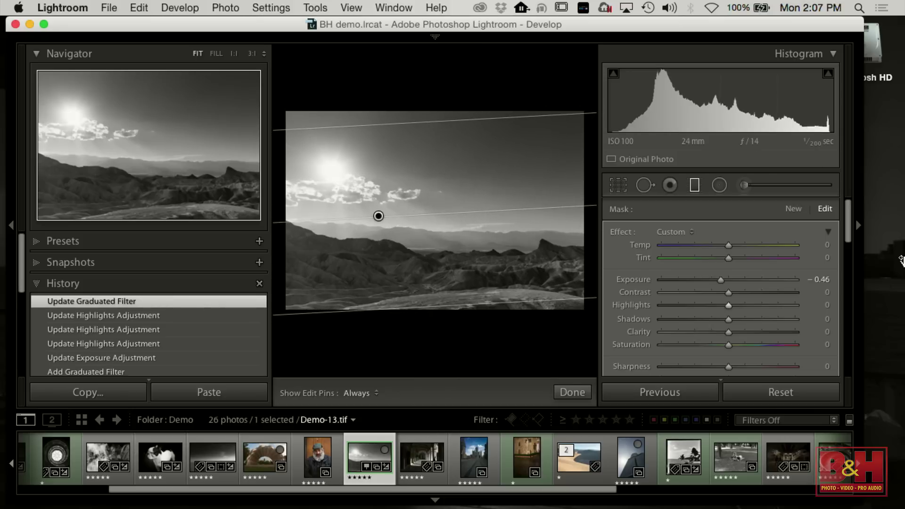
drag(849, 231, 847, 275)
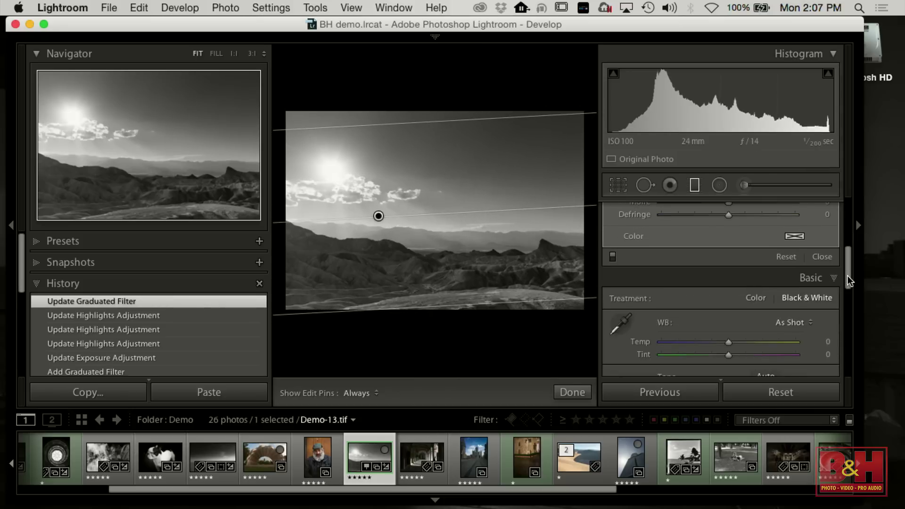
click(832, 257)
Step: In the desert photo's Black & White Mix, set Blue to -7 and Orange to +9
scroll(853, 289, down, 5)
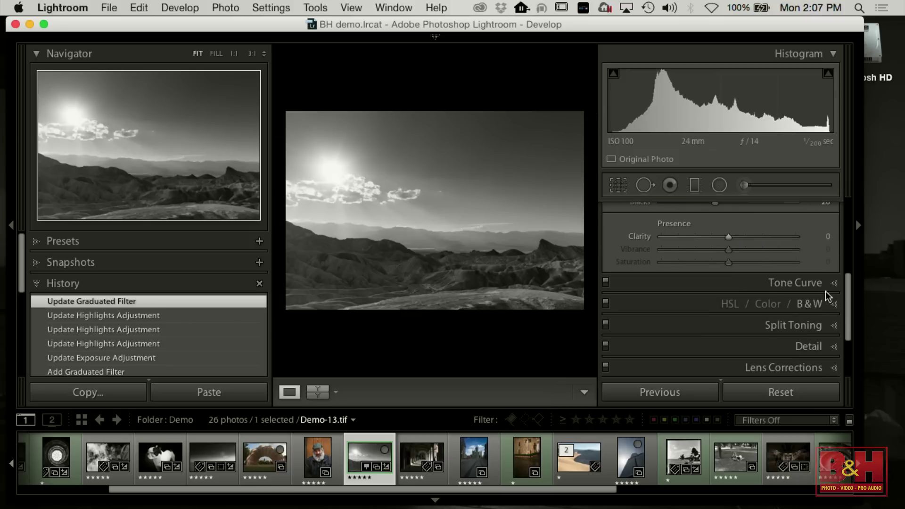
click(835, 303)
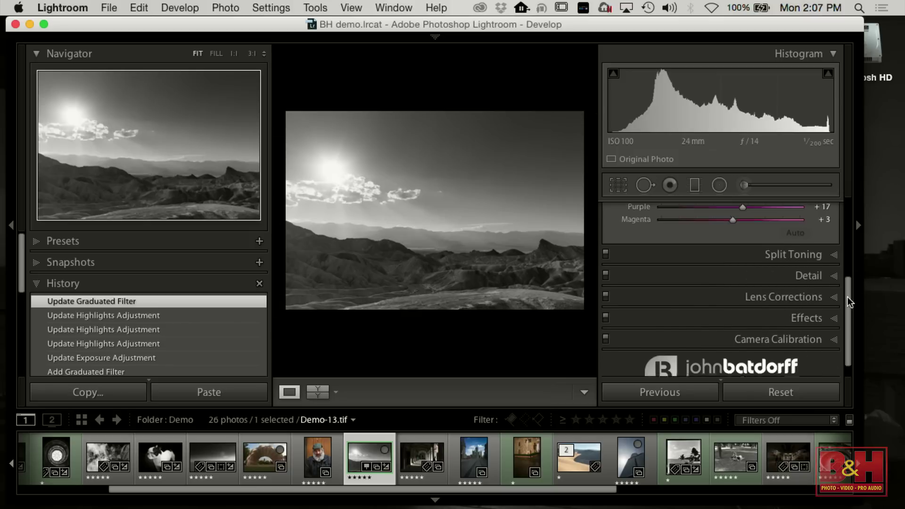
drag(847, 296, 839, 262)
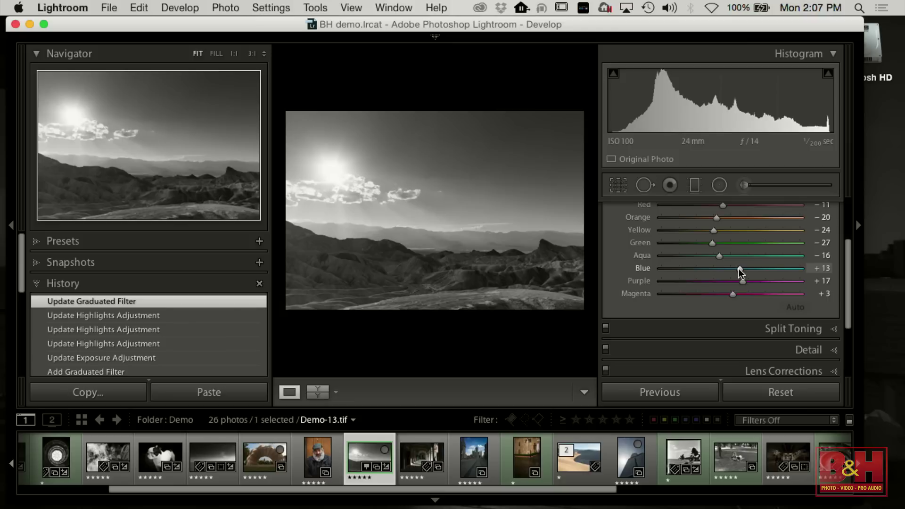
mouse_move(738, 268)
mouse_down()
mouse_move(695, 271)
mouse_move(725, 272)
mouse_up()
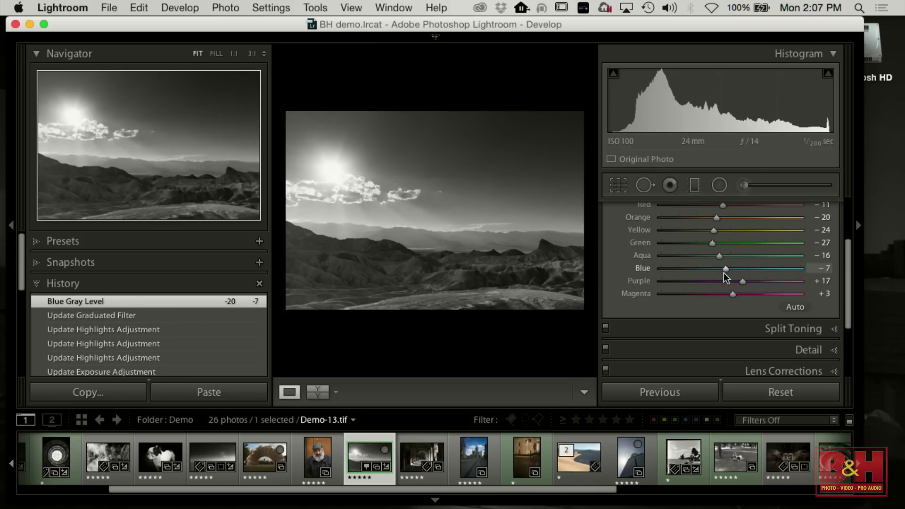
drag(847, 273, 849, 211)
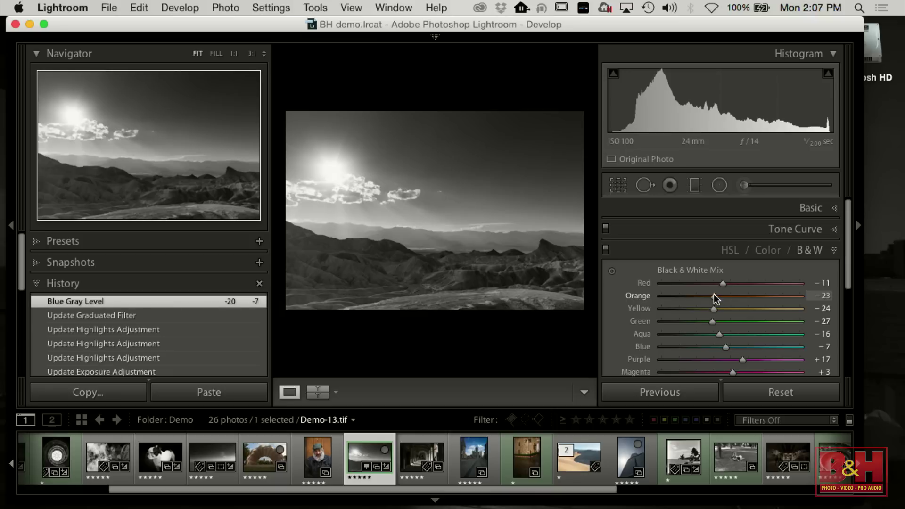
drag(713, 295, 733, 299)
Step: Brighten the desert hills with the targeted Black & White Mix adjustment, reaching Red +10, Orange +50 and Yellow -21
click(612, 271)
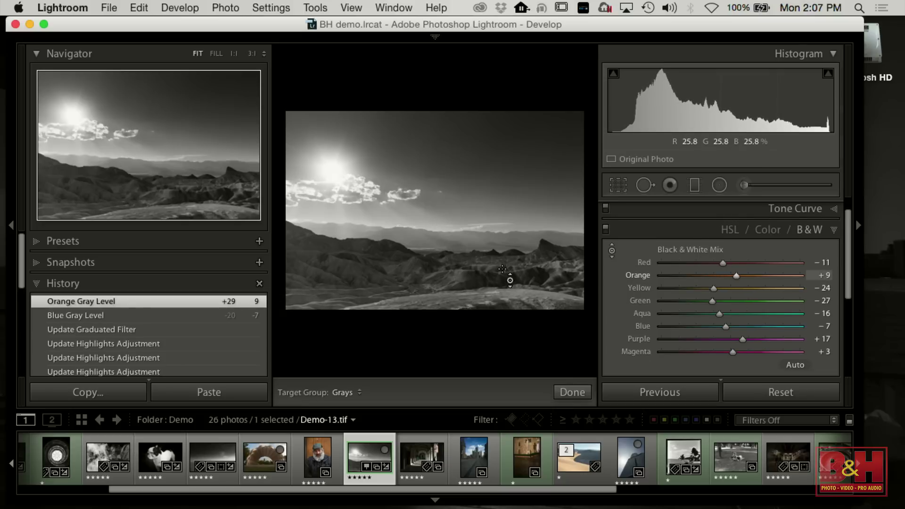
drag(499, 269, 500, 269)
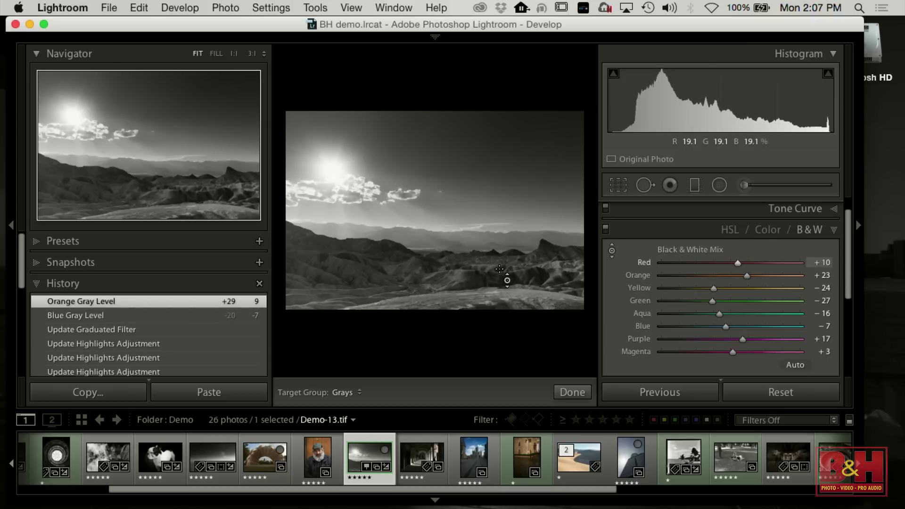
drag(400, 289, 401, 289)
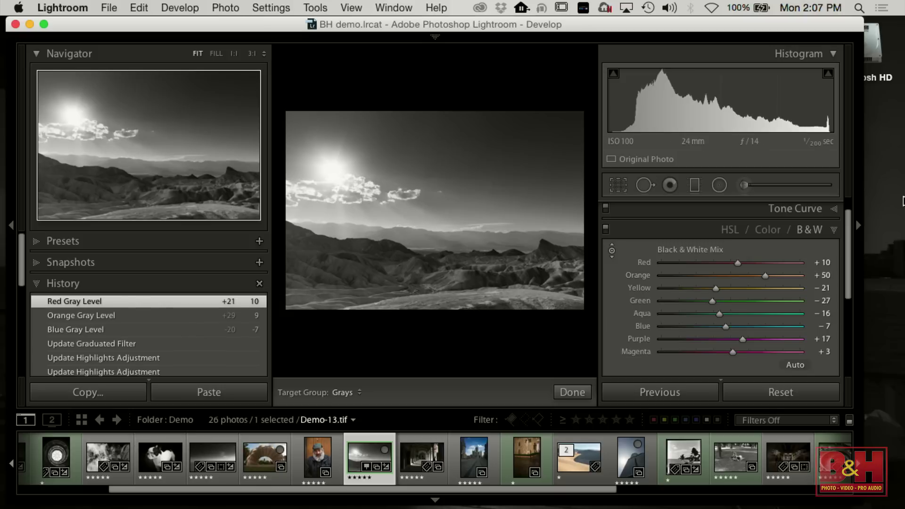
click(833, 230)
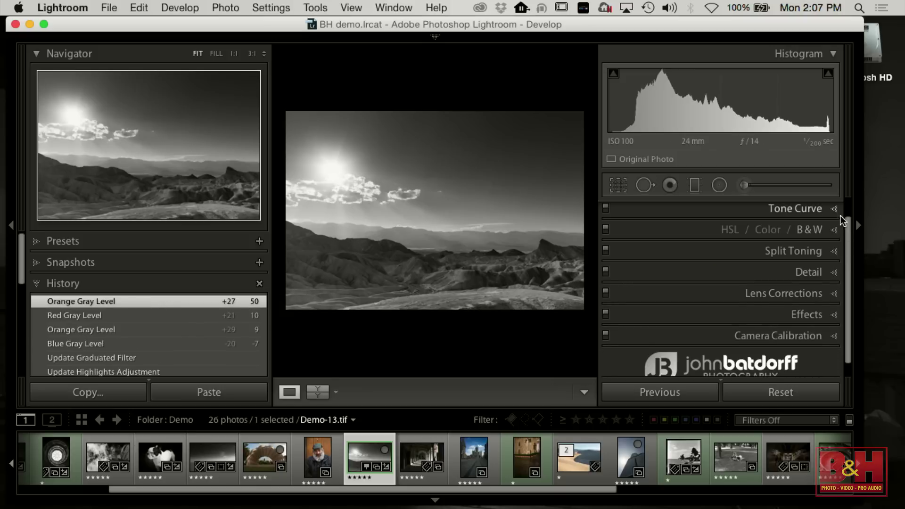
Step: Set the desert photo's tone curve to the Medium Contrast point curve
scroll(845, 256, up, 2)
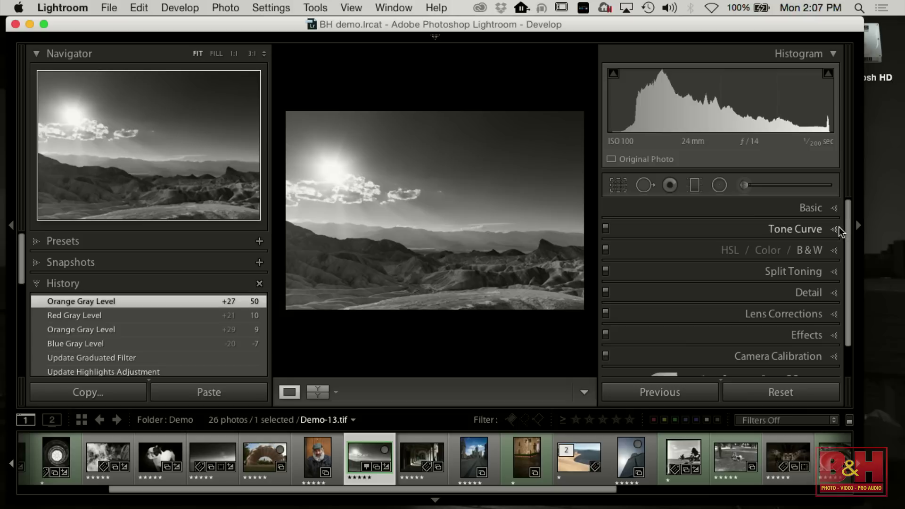
click(838, 229)
scroll(847, 264, down, 3)
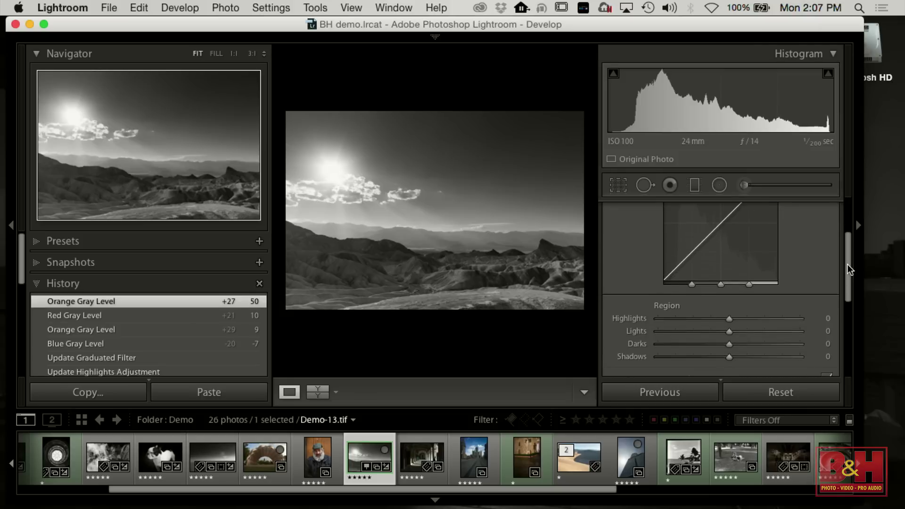
click(674, 324)
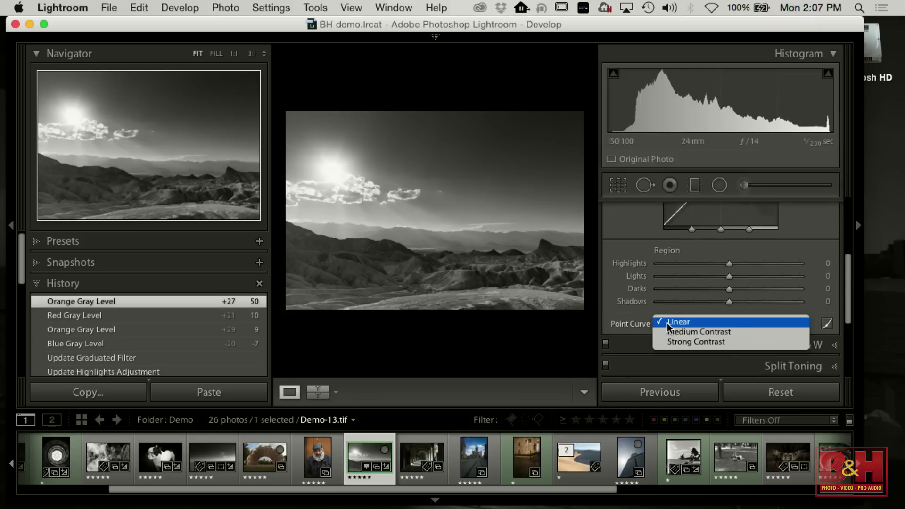
click(671, 331)
Step: Raise the Darks region of the desert photo's tone curve to +7
drag(847, 279, 843, 243)
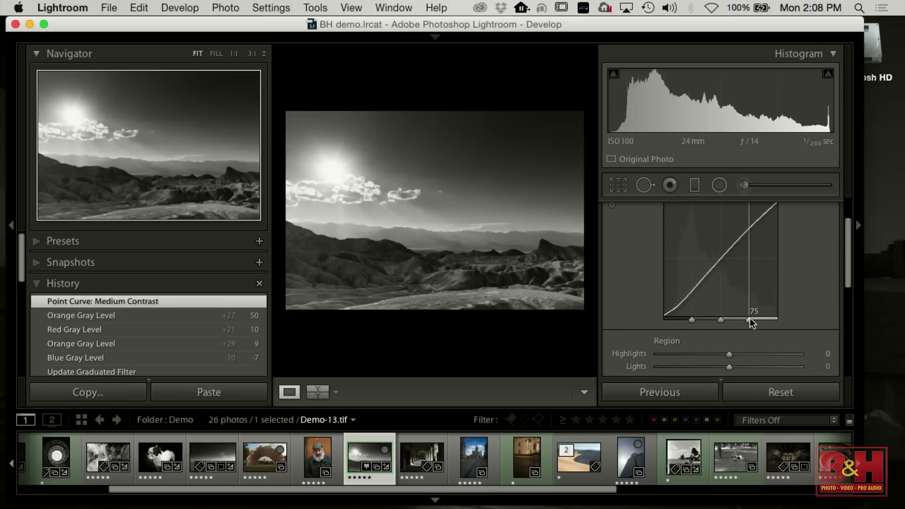
drag(852, 240, 847, 258)
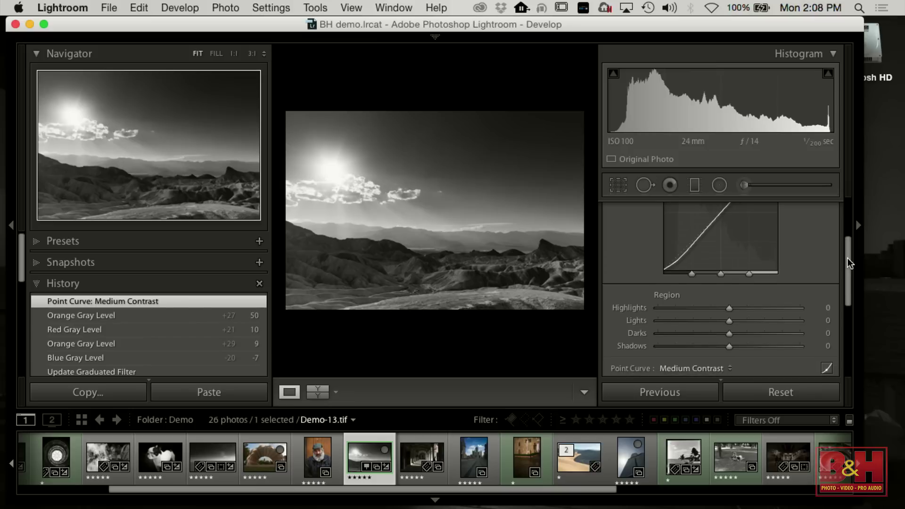
drag(730, 332, 732, 335)
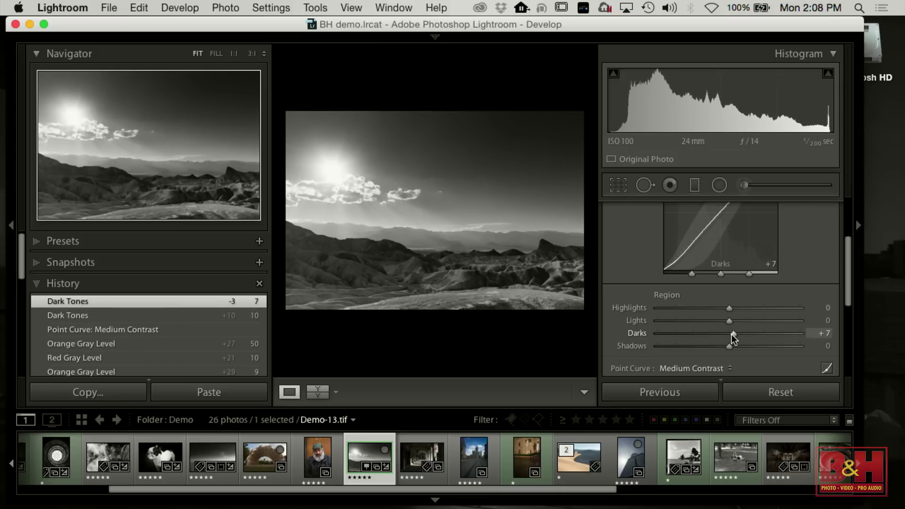
Step: Inspect the dark peak at 1:1 and add a radial filter around it on the desert ridge
drag(847, 278, 842, 243)
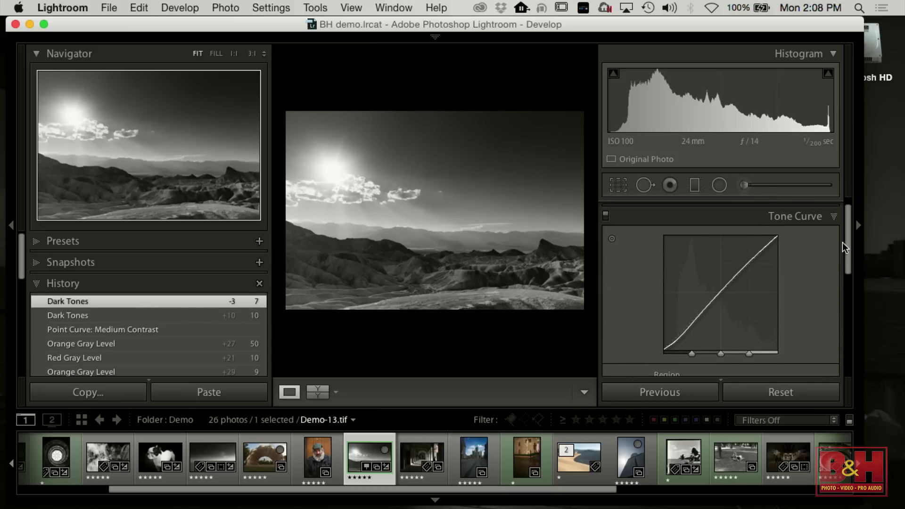
click(548, 252)
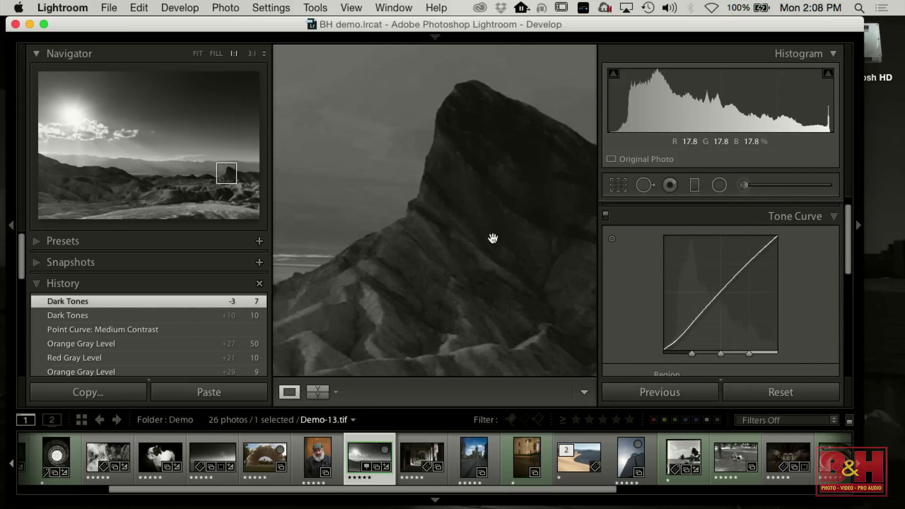
drag(222, 175, 231, 179)
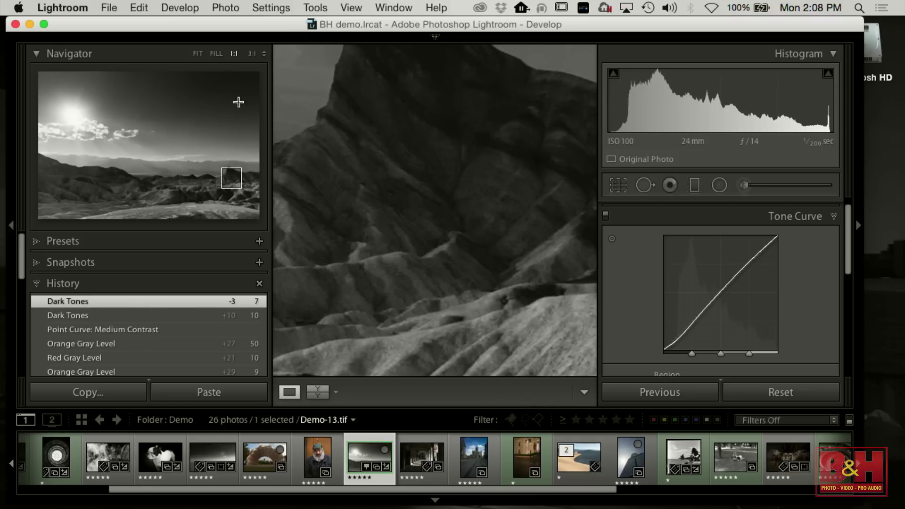
click(197, 54)
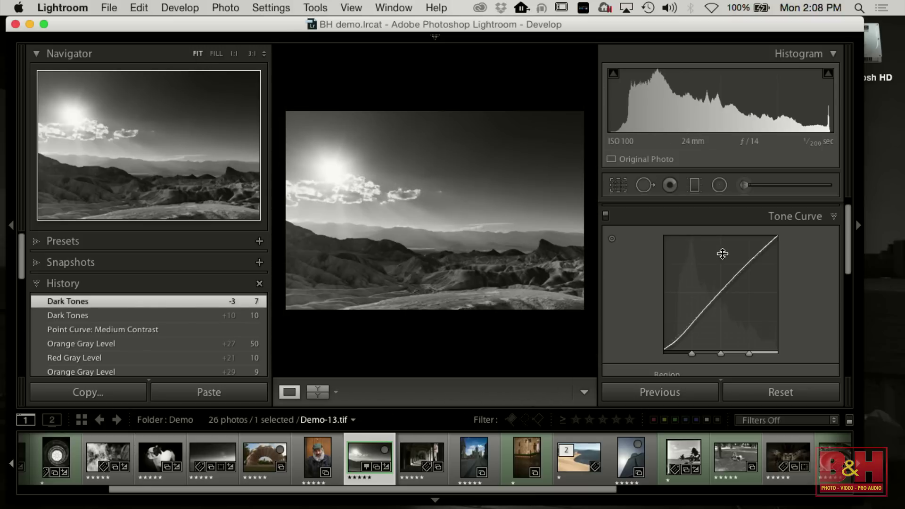
click(719, 188)
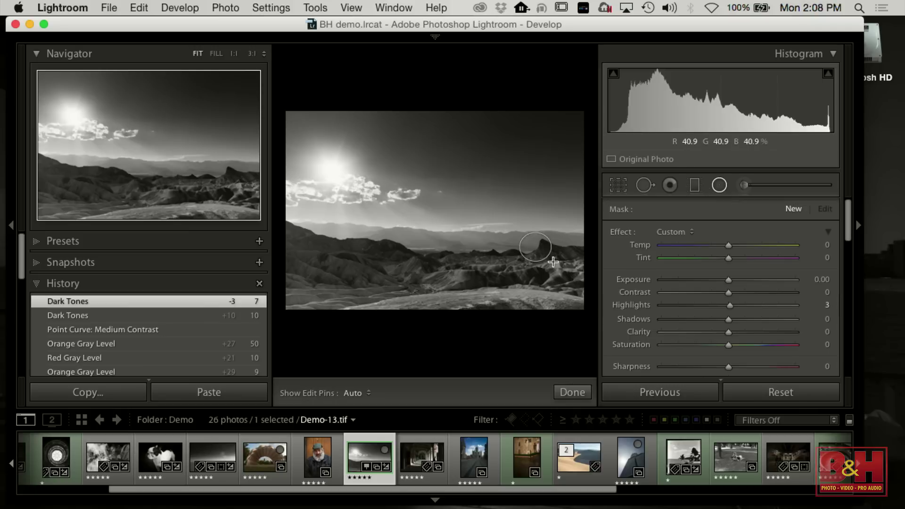
drag(550, 258, 578, 278)
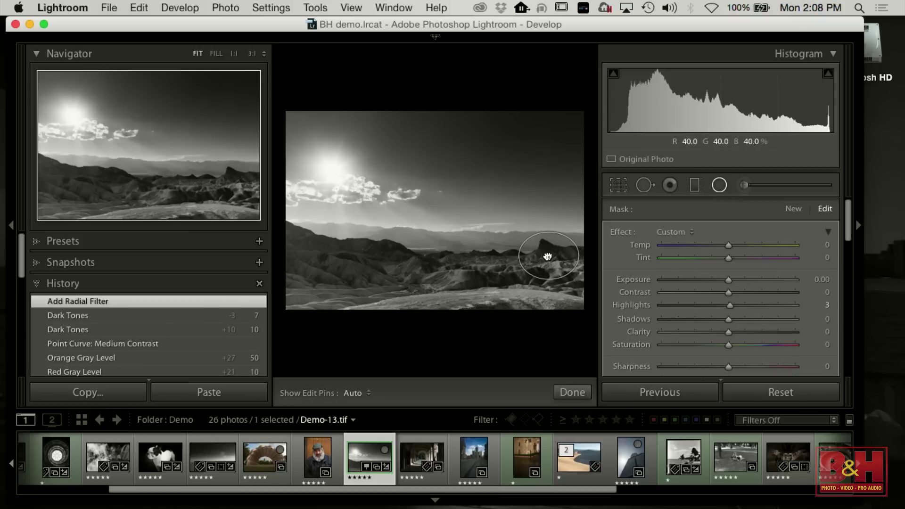
Step: Set the peak's radial filter to Shadows 38 and Exposure 0.33, and adjust its ellipse
click(828, 233)
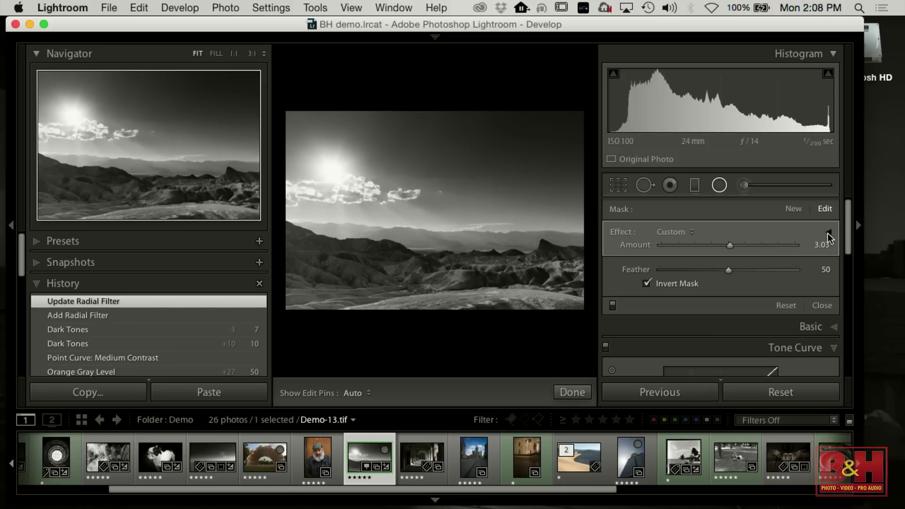
click(827, 233)
drag(845, 238, 845, 247)
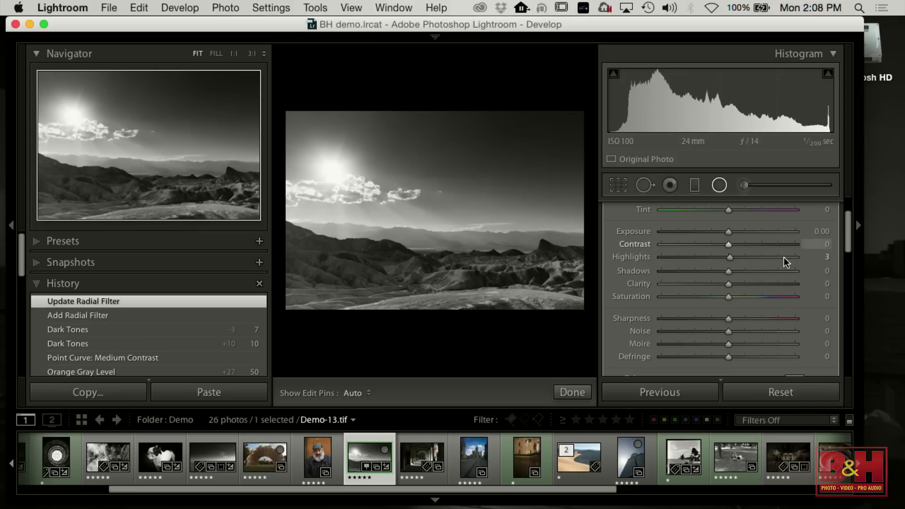
drag(726, 270, 751, 279)
mouse_move(846, 234)
mouse_down()
mouse_move(847, 251)
mouse_move(847, 226)
mouse_up()
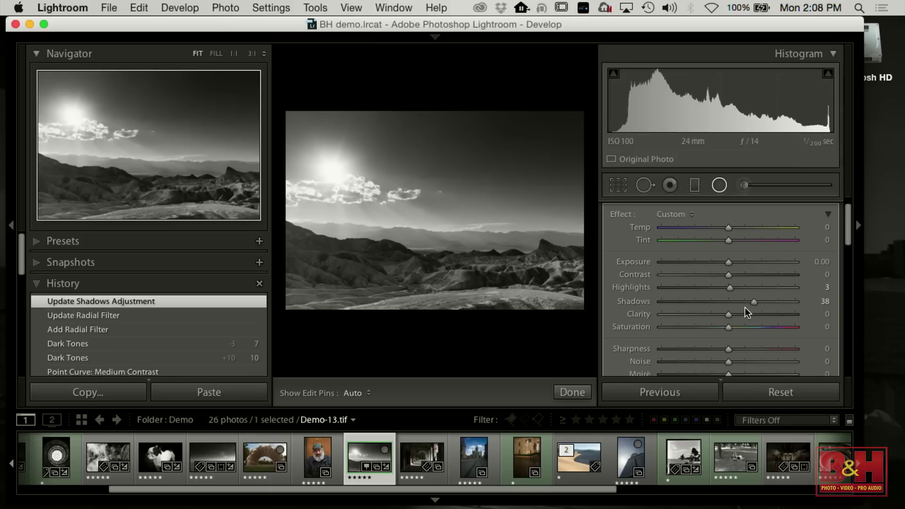
drag(728, 261, 733, 262)
mouse_move(546, 233)
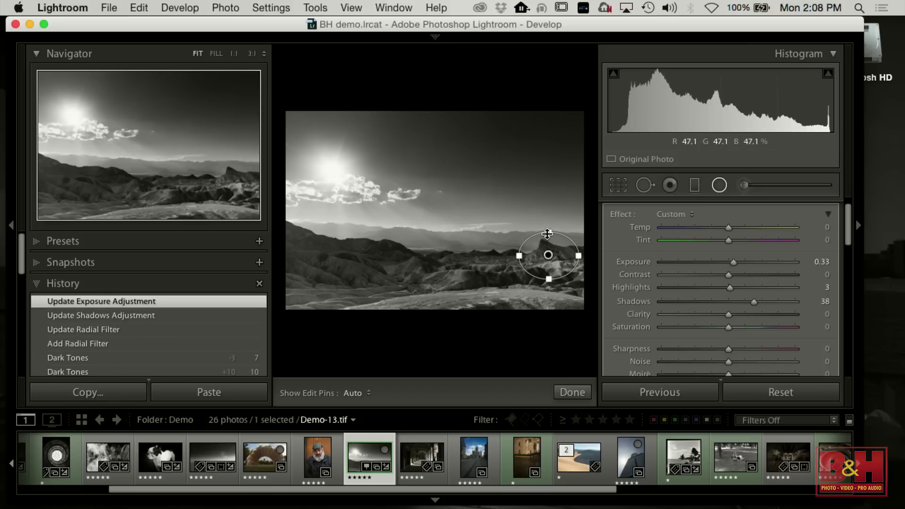
drag(547, 233, 545, 255)
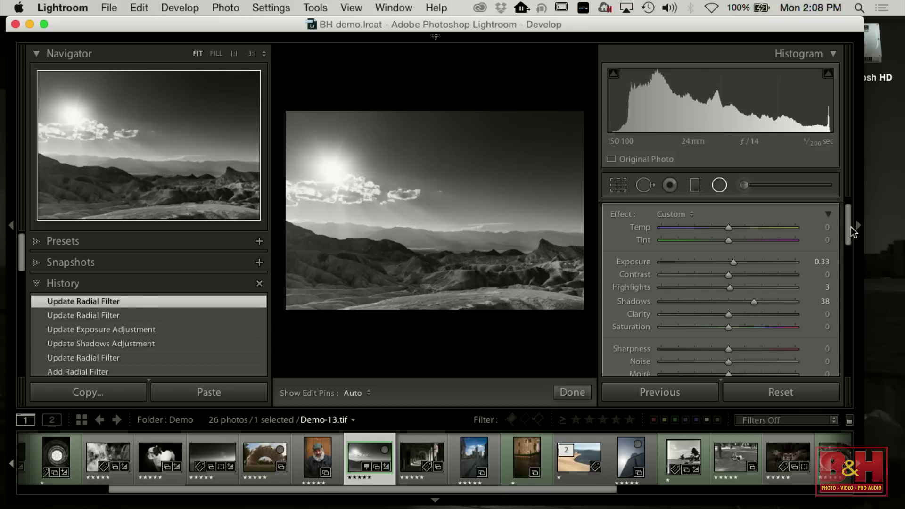
Step: Add a graduated filter over the desert foreground, running from the photo's lower edge up to the distant hills
click(828, 214)
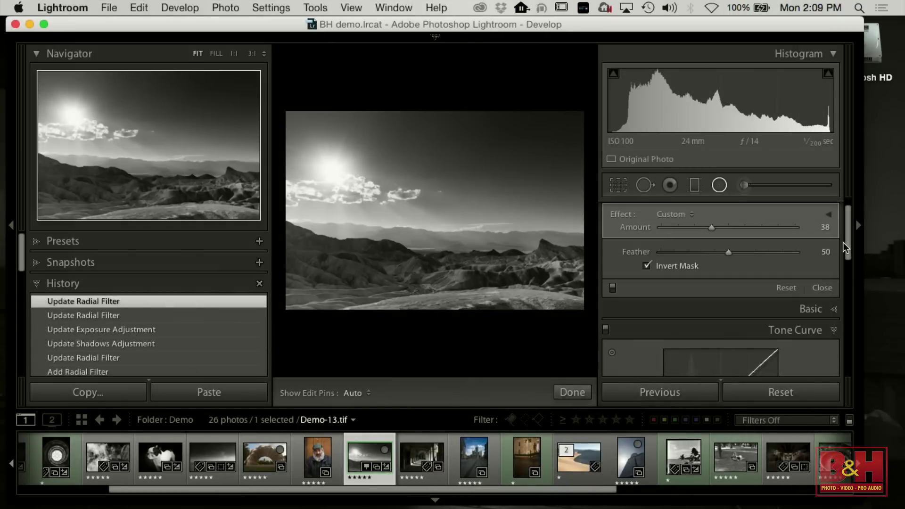
mouse_move(848, 249)
mouse_down()
mouse_move(849, 300)
mouse_move(844, 264)
mouse_up()
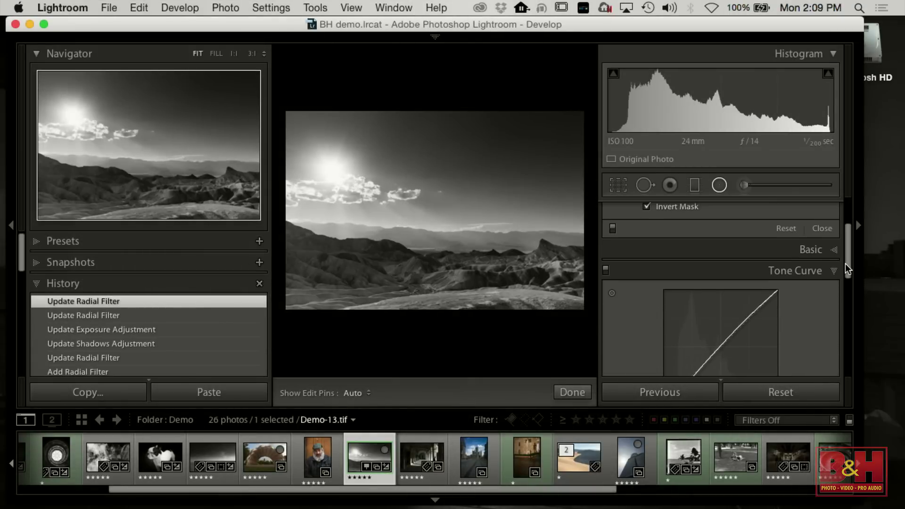
click(836, 249)
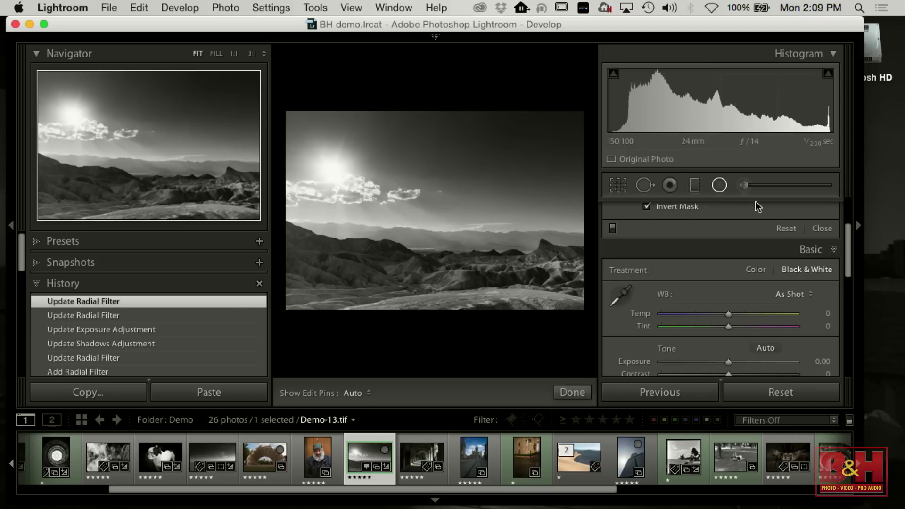
click(696, 187)
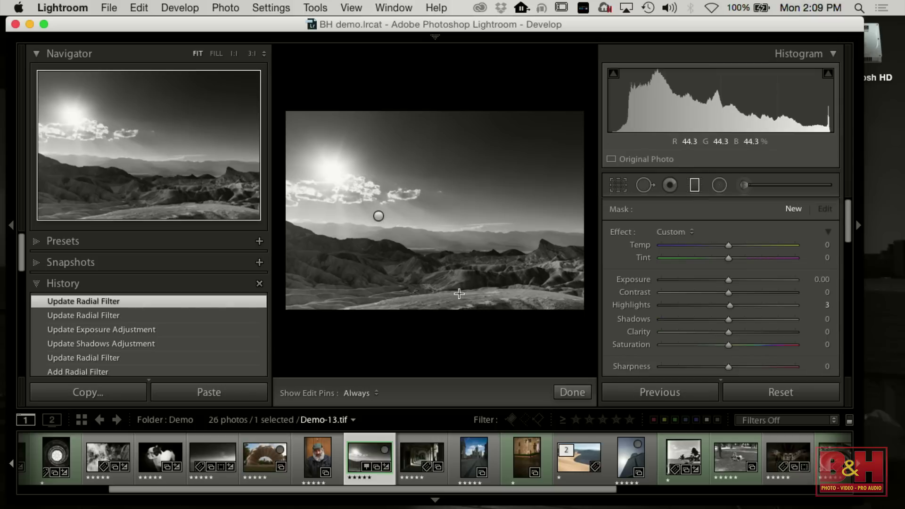
drag(388, 306, 390, 227)
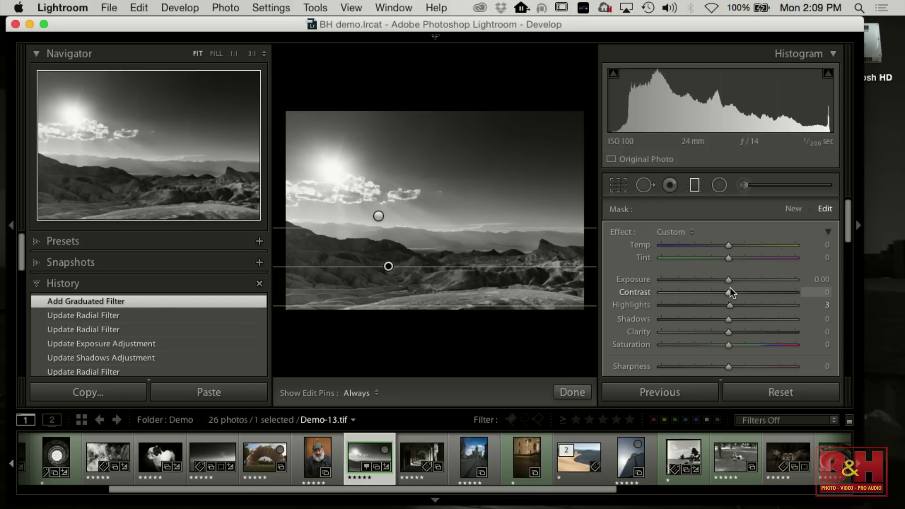
Step: Set the foreground graduated filter to Contrast 33 and Clarity 38, and shift it slightly upward
drag(728, 291, 748, 293)
drag(388, 266, 424, 263)
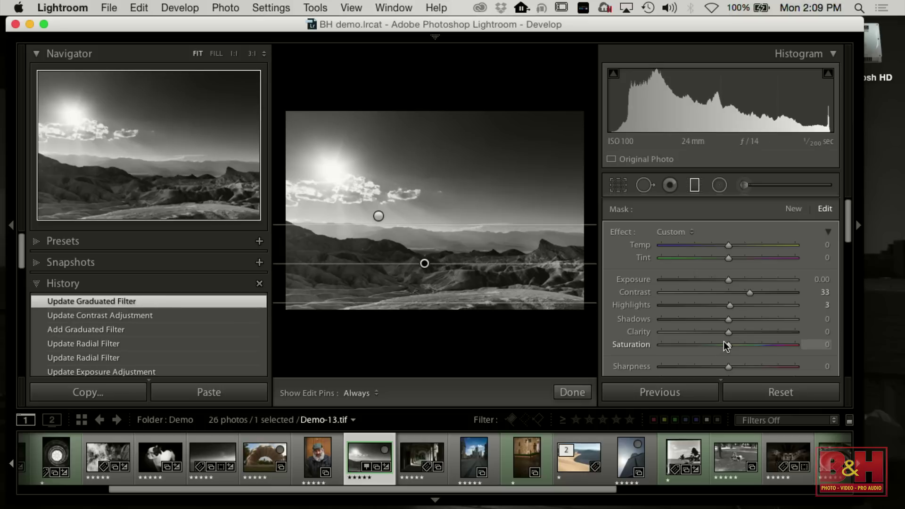
drag(729, 327, 754, 335)
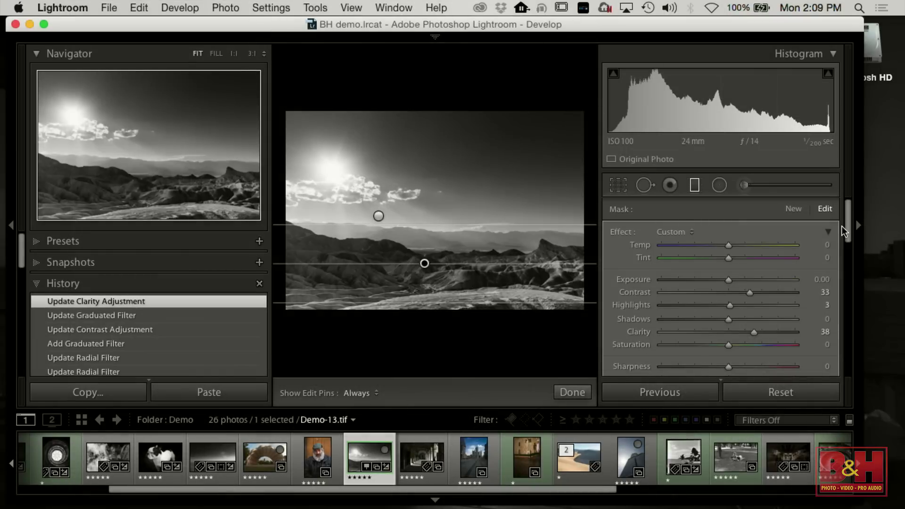
Step: Finish editing the graduated filter and sharpen the desert photo with Amount 23 and Masking 16
drag(848, 229, 841, 348)
click(831, 305)
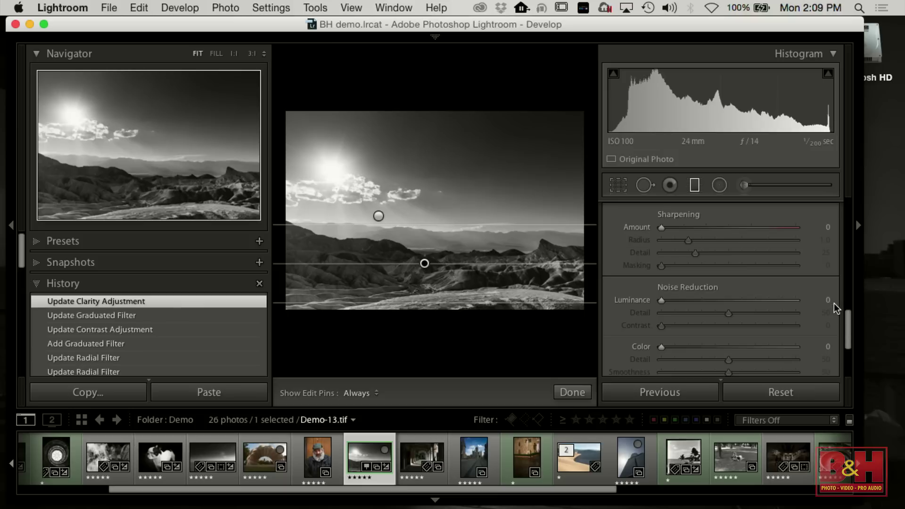
click(574, 392)
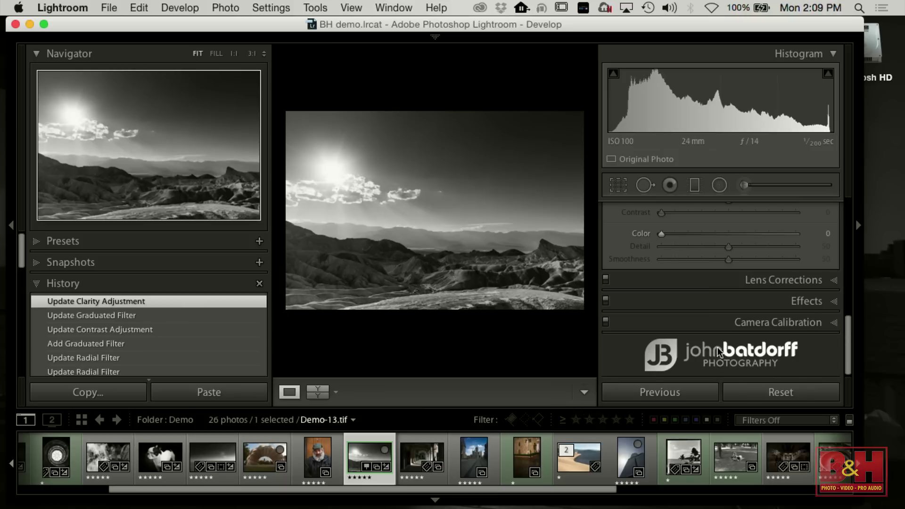
drag(845, 326, 835, 270)
drag(662, 279, 682, 278)
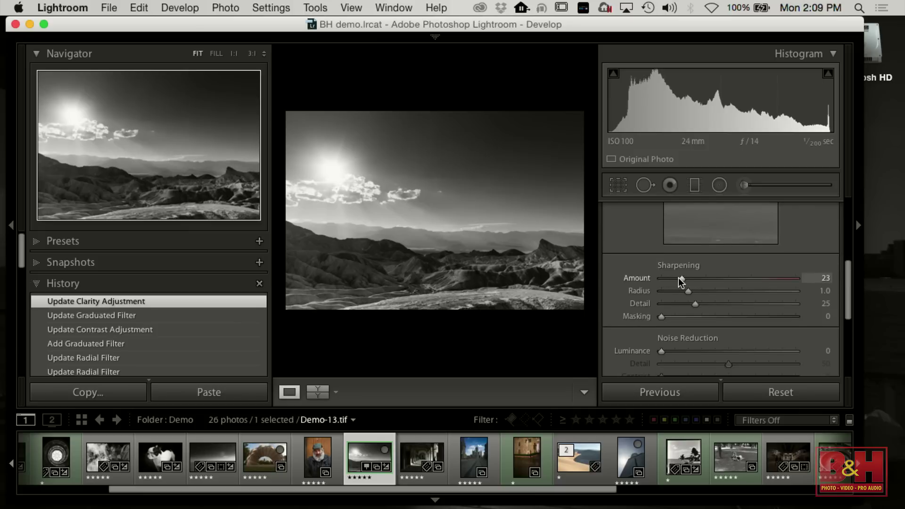
alt+click(663, 315)
drag(663, 314, 667, 315)
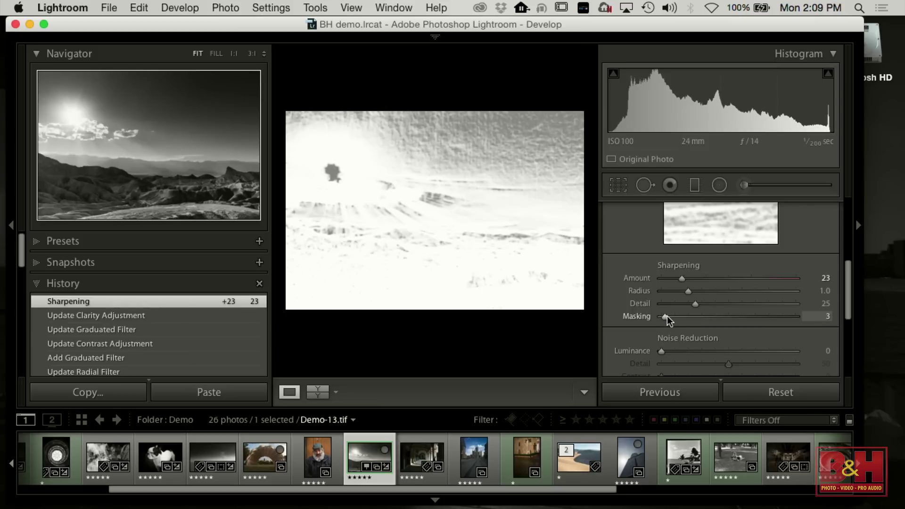
drag(666, 316, 685, 316)
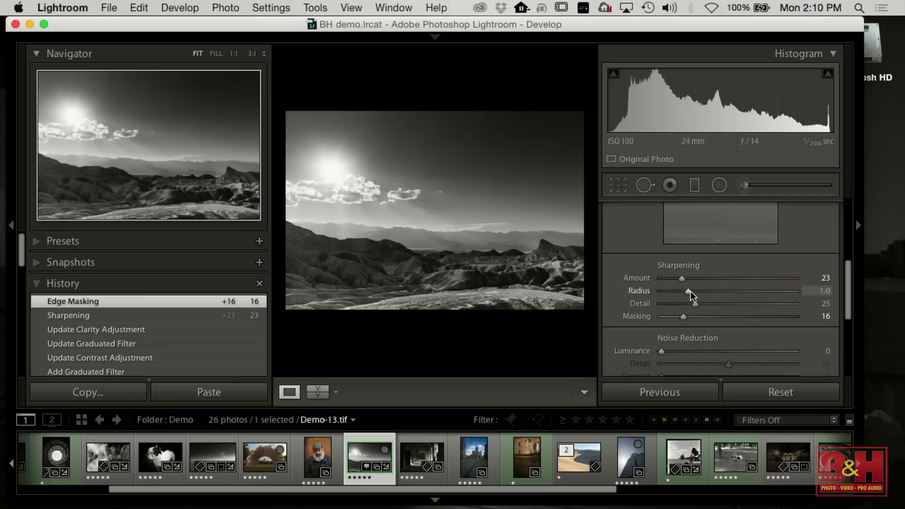
Step: Increase the desert photo's sharpening Amount to 38 and edge Masking to 25
drag(682, 278, 696, 280)
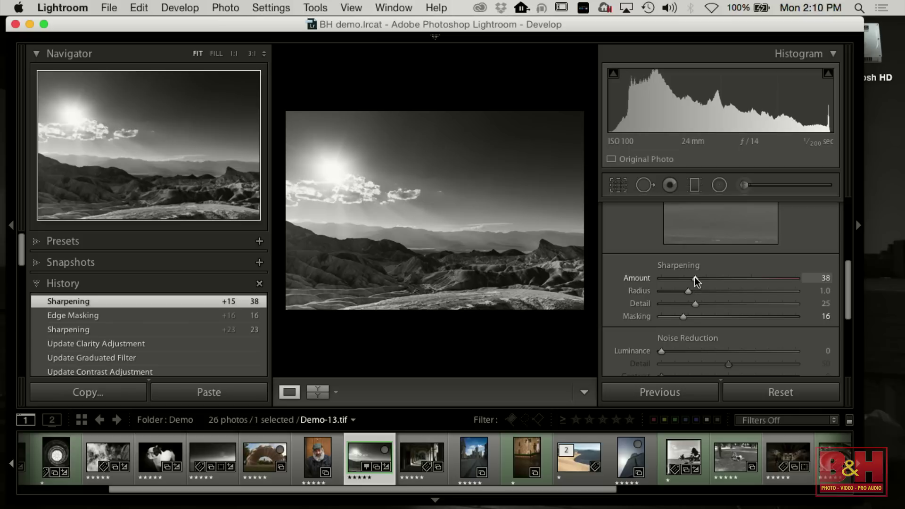
drag(850, 275, 844, 253)
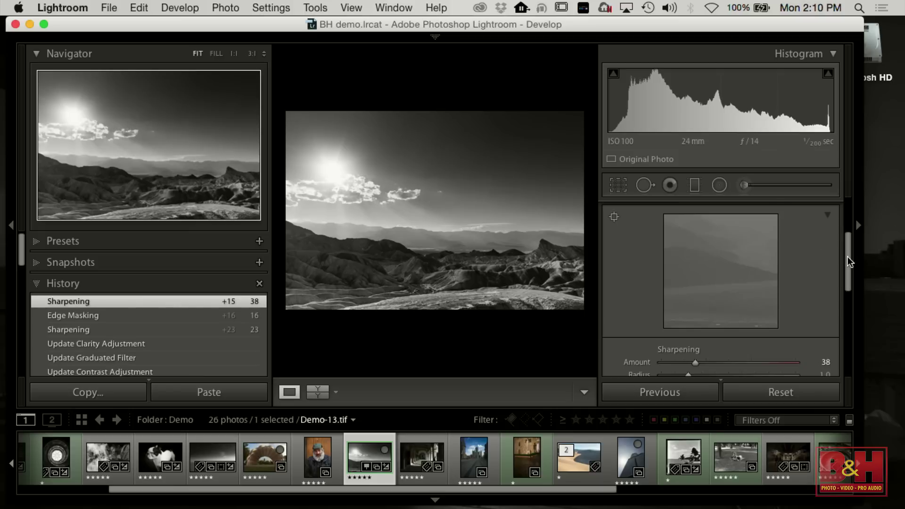
drag(847, 256, 847, 278)
key(alt)
drag(682, 336, 688, 335)
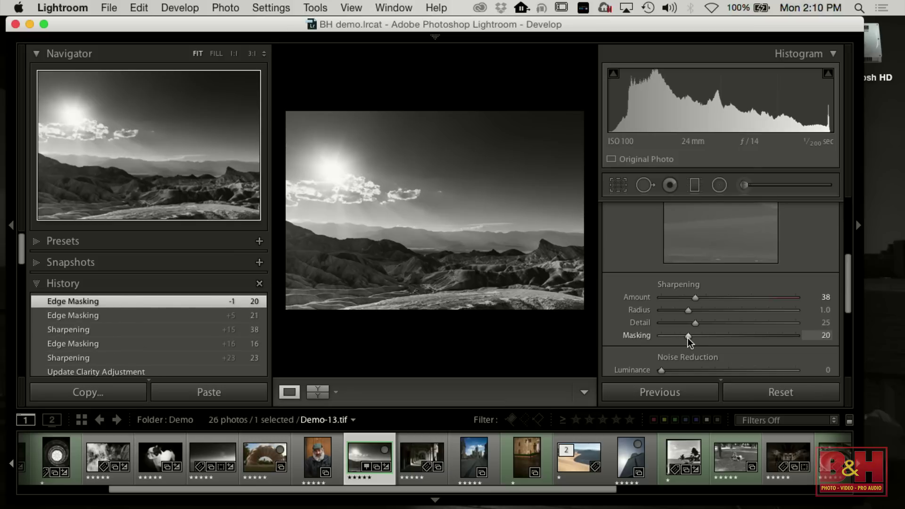
drag(694, 339, 694, 338)
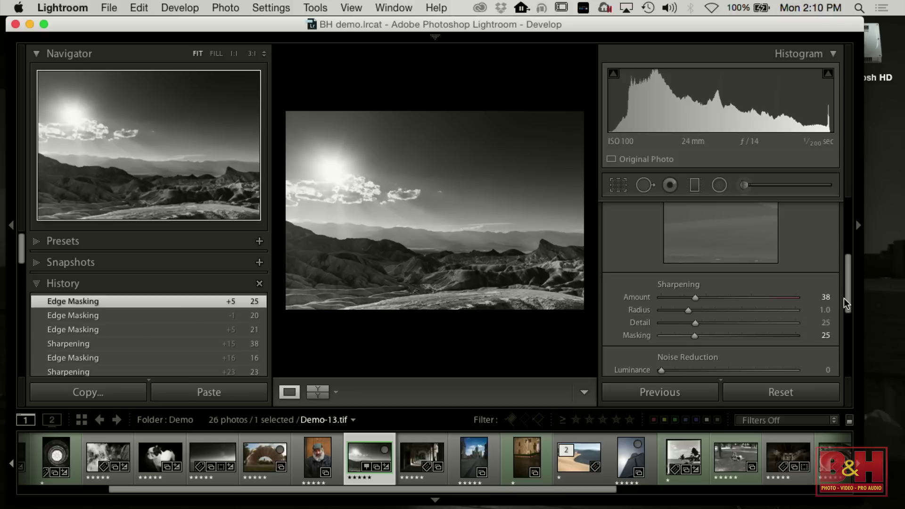
Step: Examine the sky around the sun at 1:1, return to the fitted view and collapse the open adjustment sections
drag(844, 302, 843, 270)
click(354, 213)
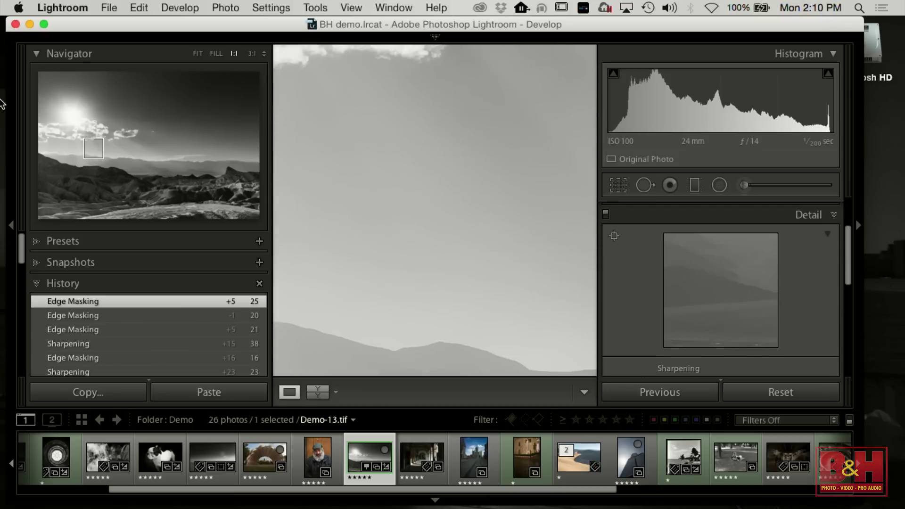
drag(72, 124, 72, 109)
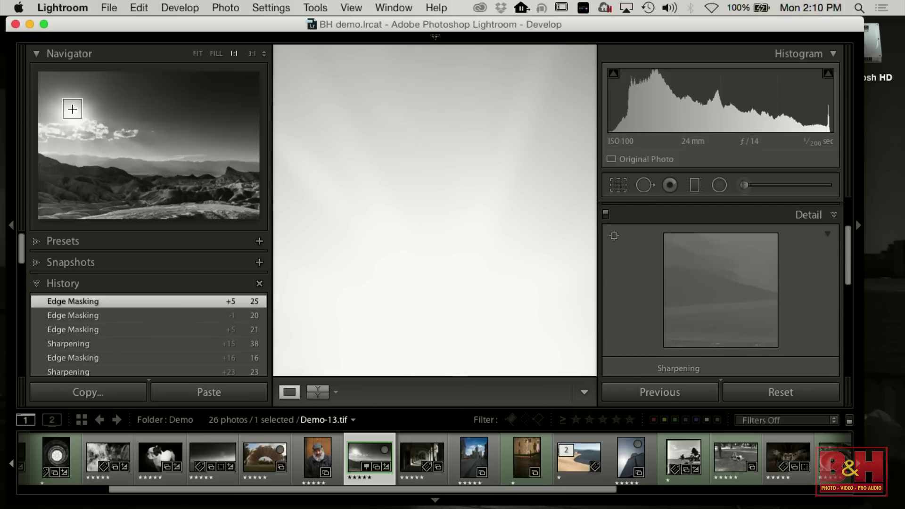
click(195, 54)
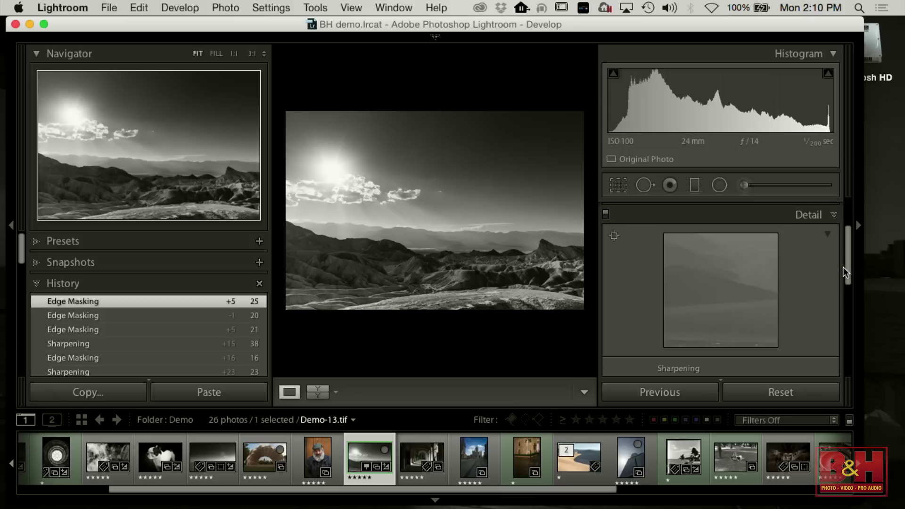
drag(843, 266, 843, 240)
click(835, 289)
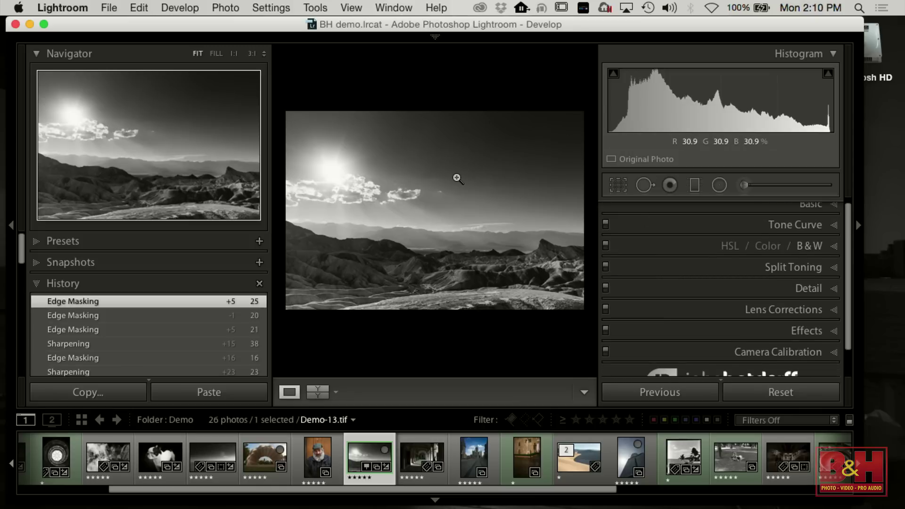